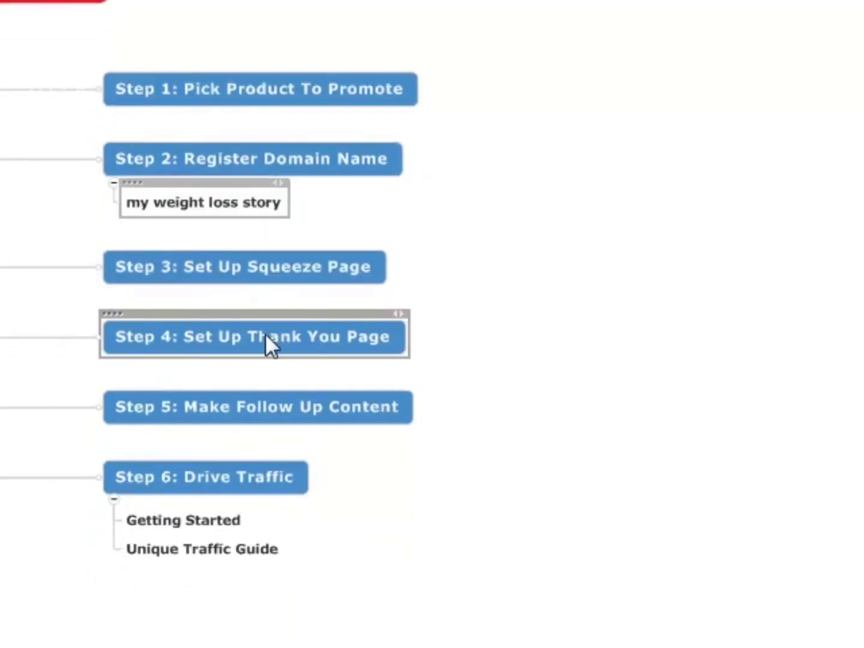
# Add two subtopics named "Review Page" and "Blog" under "Step 4: Set Up Thank You Page".
pyautogui.click(290, 346)
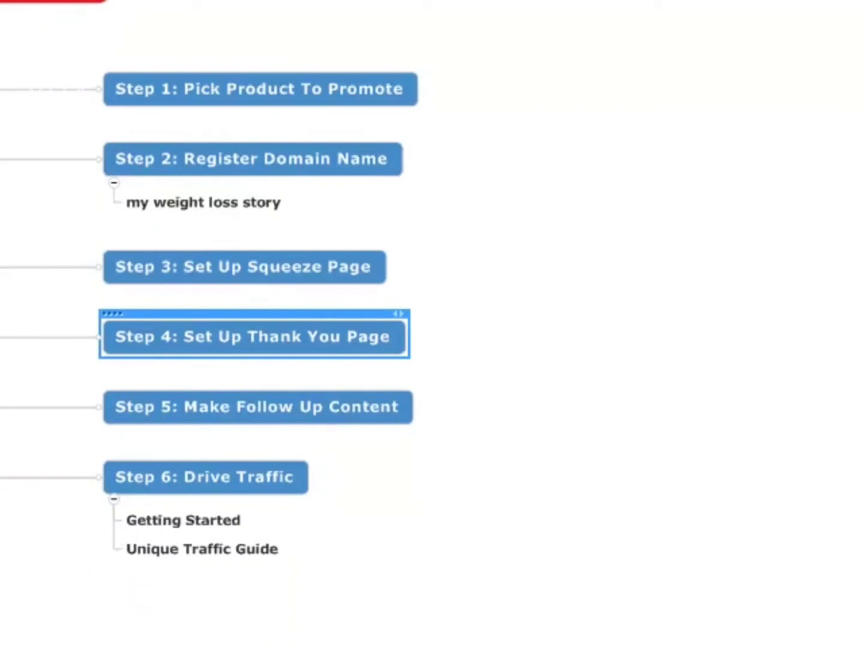
pyautogui.press('Insert')
pyautogui.write('Review Page')
pyautogui.press('Return')
pyautogui.press('Return')
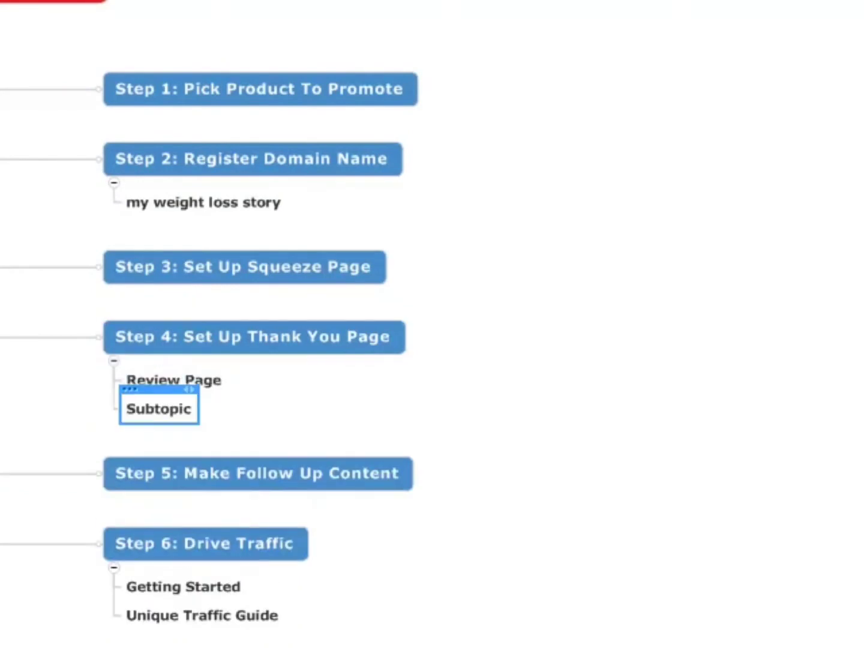
pyautogui.write('Blog')
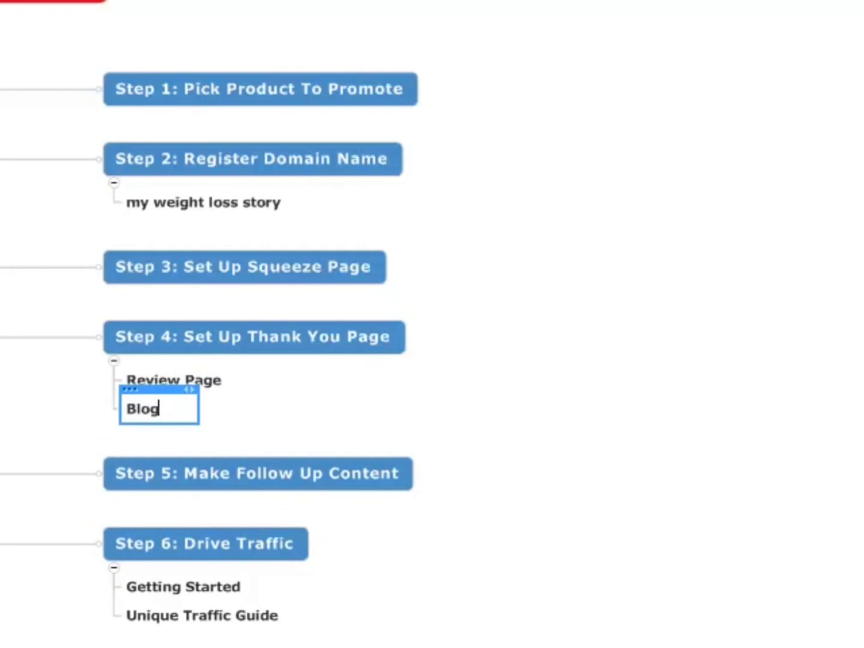
pyautogui.press('Return')
# Add a subtopic under Blog reading "For those that purchase - bonus of following me as I lose weight".
pyautogui.press('Tab')
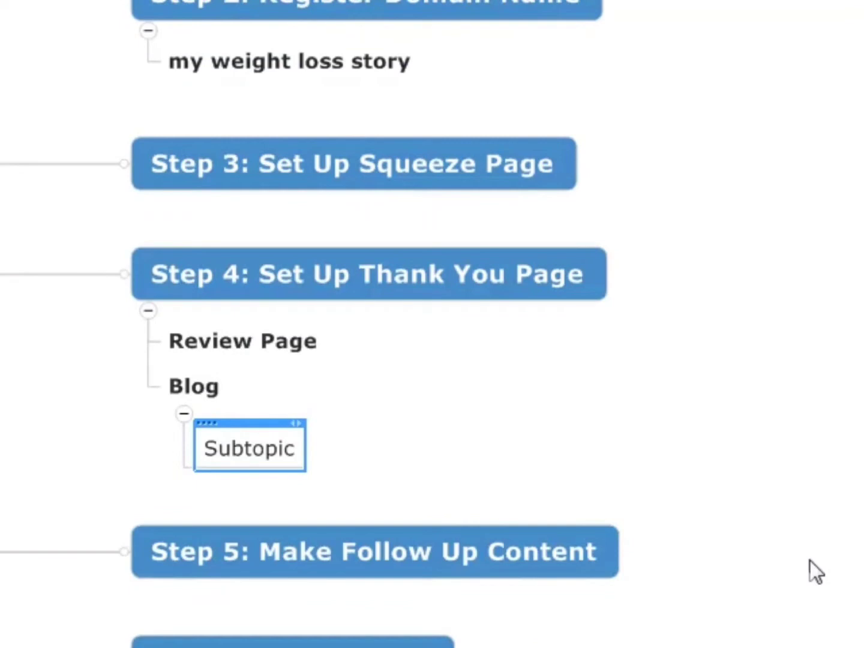
pyautogui.write('For t')
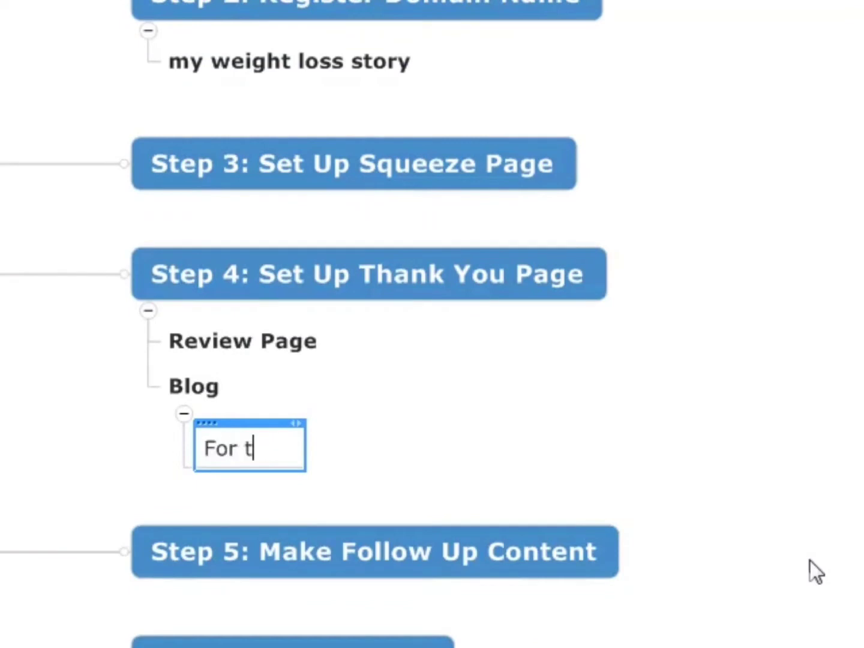
pyautogui.write('hose that pur')
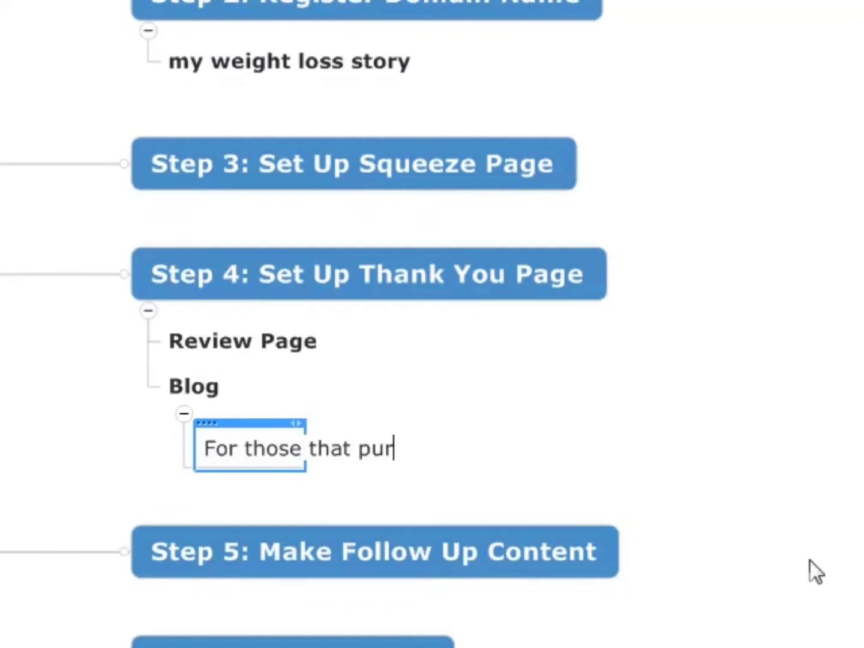
pyautogui.write('chase - bou')
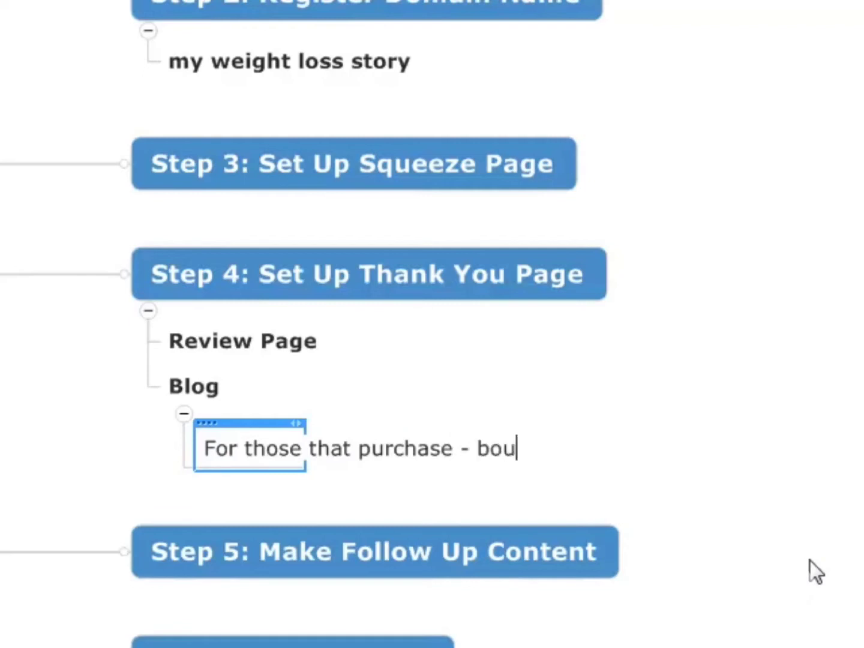
pyautogui.press('BackSpace')
pyautogui.write('nus fo')
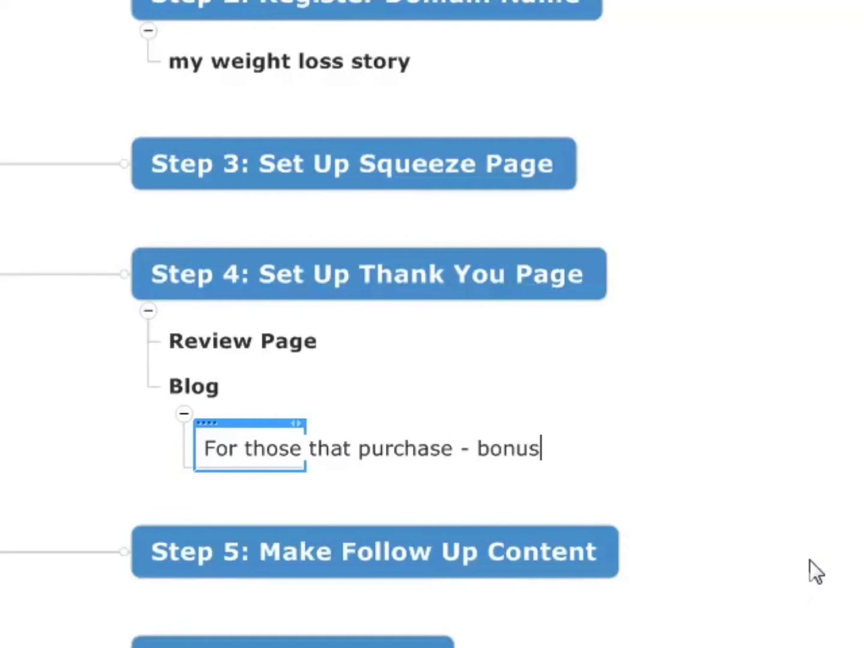
pyautogui.press('BackSpace')
pyautogui.press('BackSpace')
pyautogui.write('of')
pyautogui.press('BackSpace')
pyautogui.press('BackSpace')
pyautogui.write('f ')
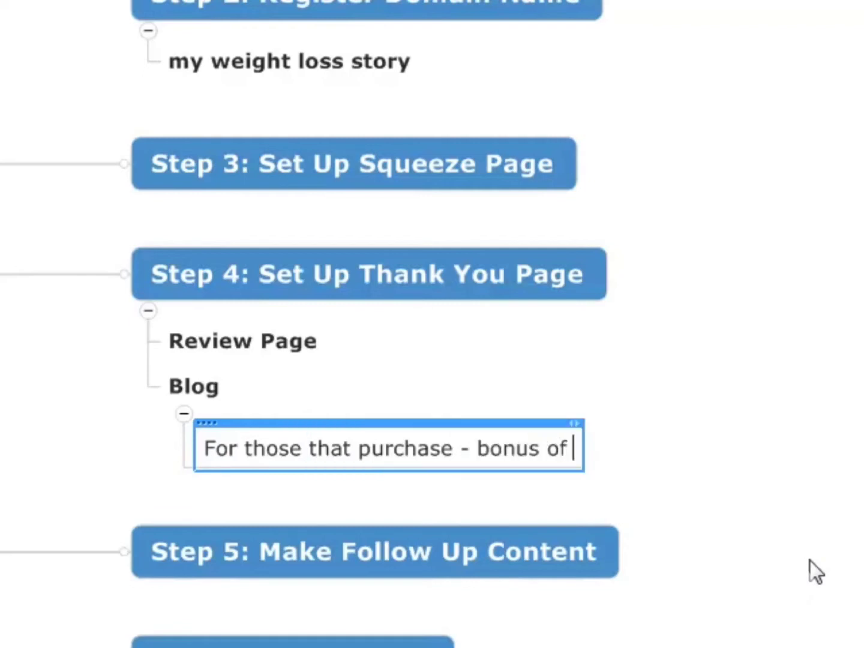
pyautogui.write('following me as I a')
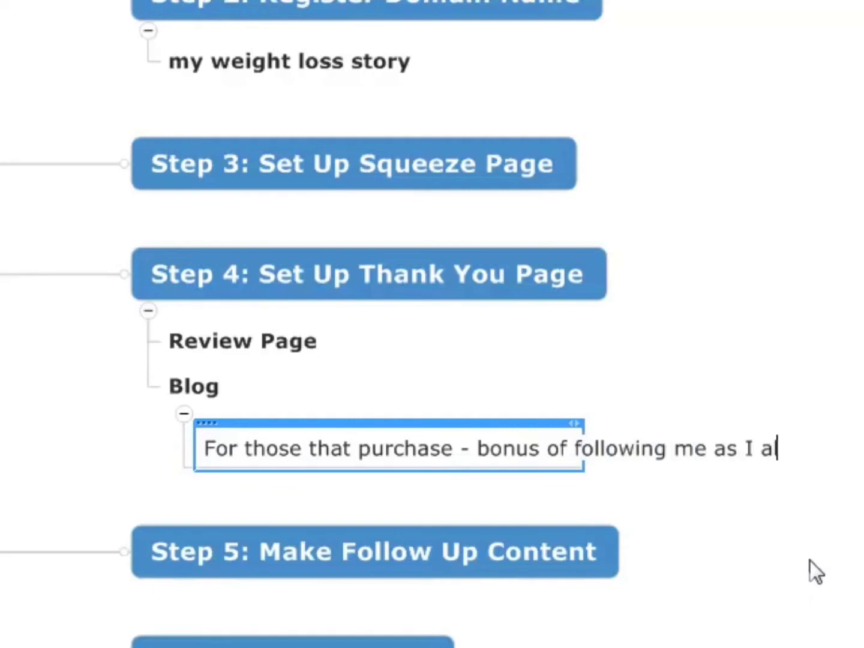
pyautogui.press('BackSpace')
pyautogui.write('d')
pyautogui.press('BackSpace')
pyautogui.write('lose weigh')
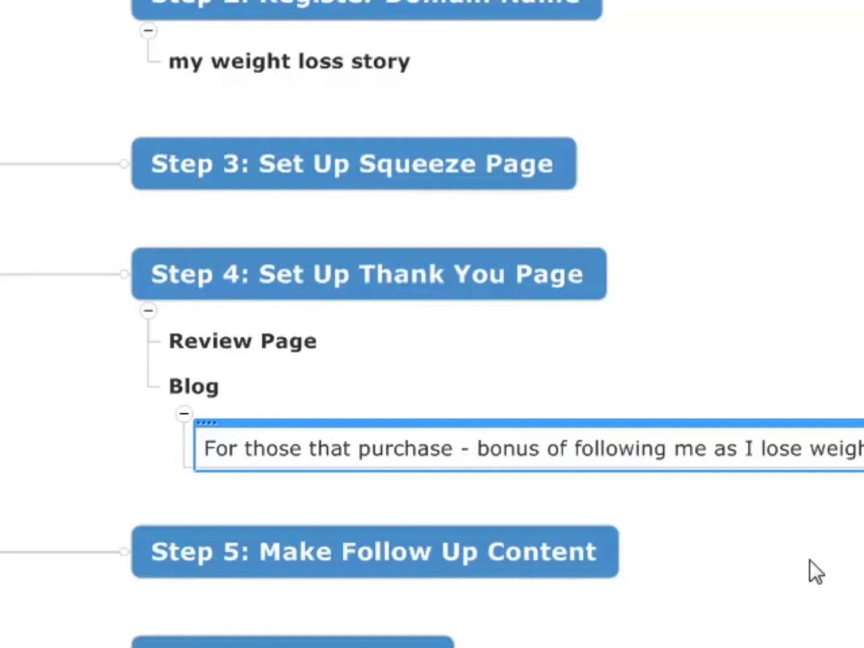
pyautogui.press('Insert')
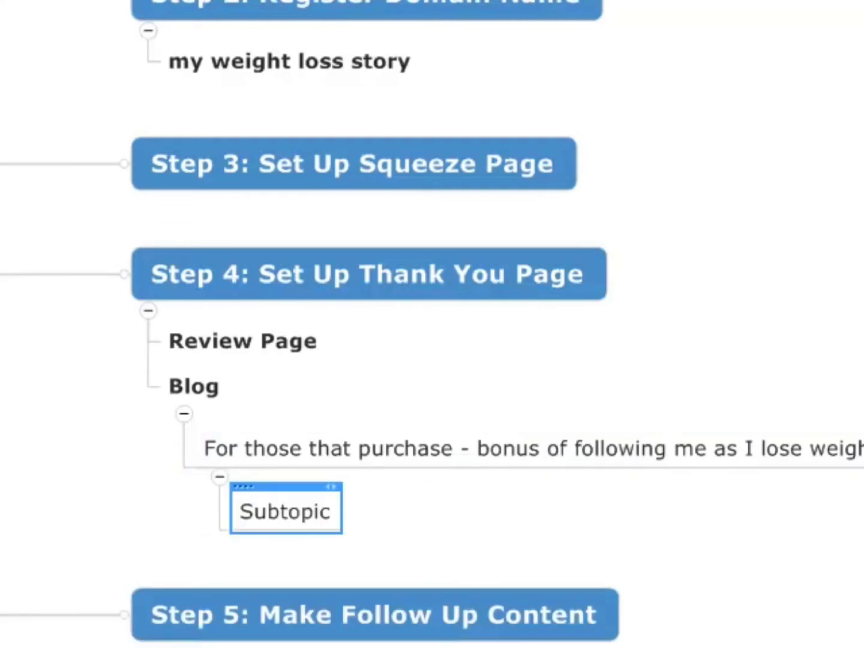
pyautogui.moveTo(284, 511); pyautogui.dragTo(181, 367)
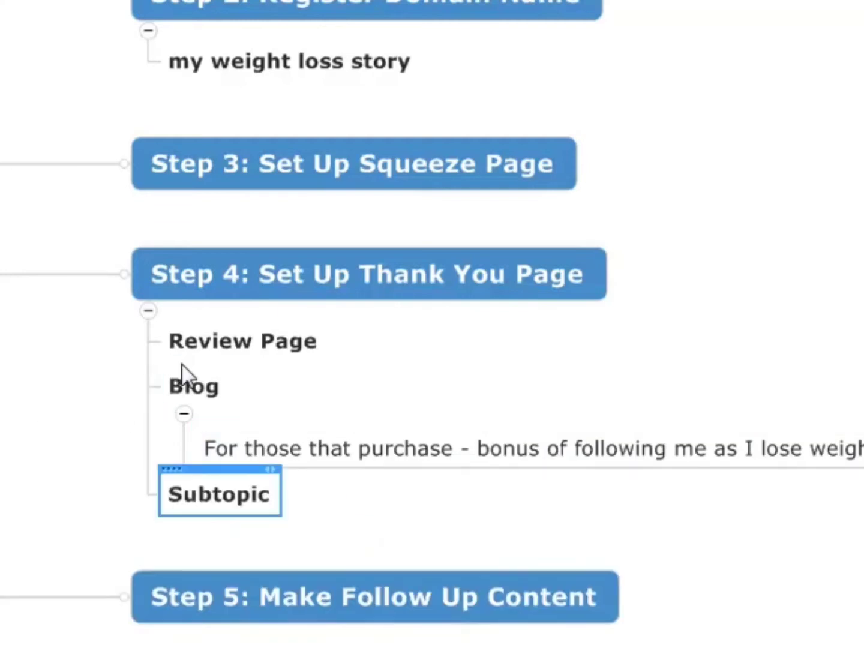
pyautogui.press('Delete')
# Add a second subtopic under Blog reading "3 to 4 Weeks worth of content".
pyautogui.click(197, 389)
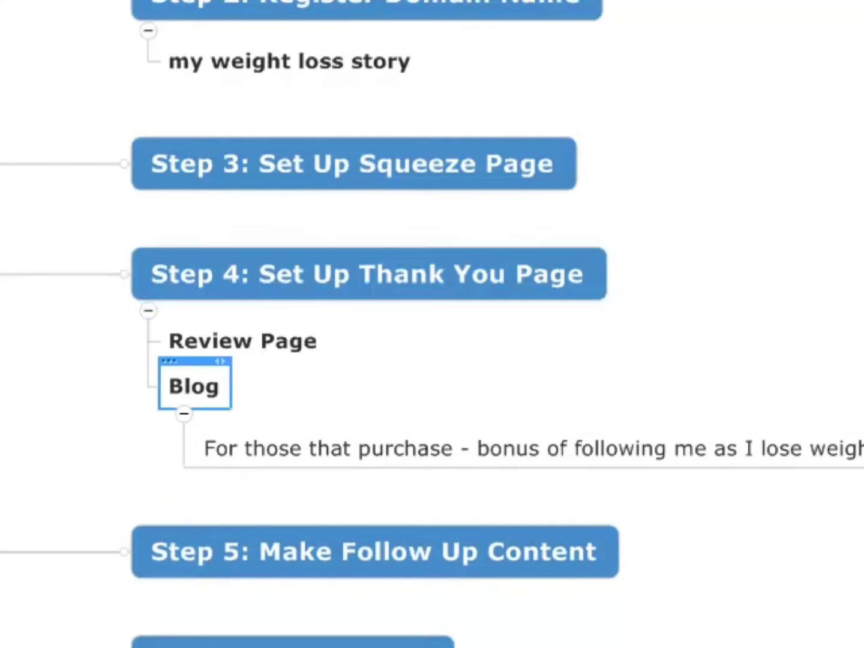
pyautogui.press('Insert')
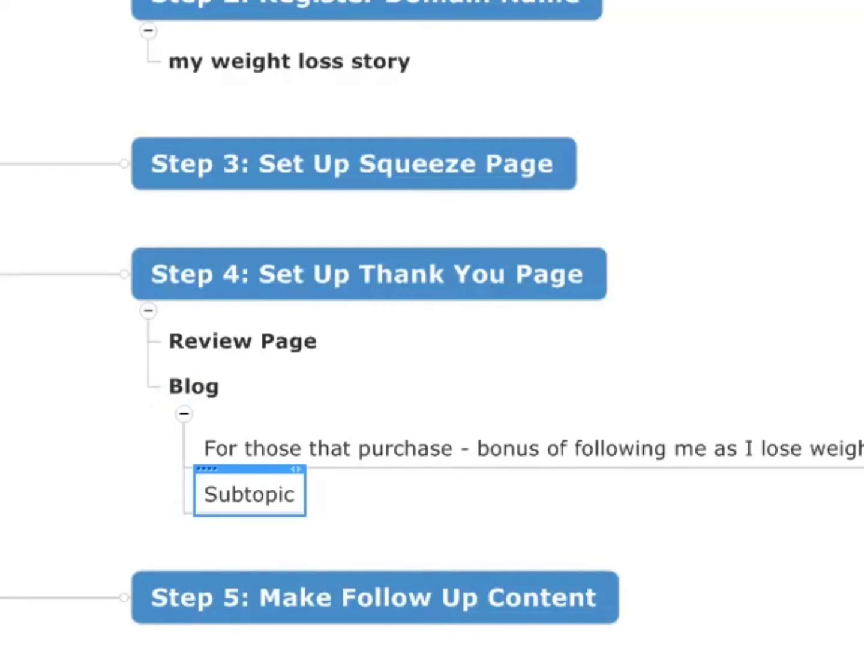
pyautogui.write('3 W')
pyautogui.press('BackSpace')
pyautogui.press('BackSpace')
pyautogui.write('to 4 wee')
pyautogui.press('BackSpace')
pyautogui.press('BackSpace')
pyautogui.press('BackSpace')
pyautogui.write('We')
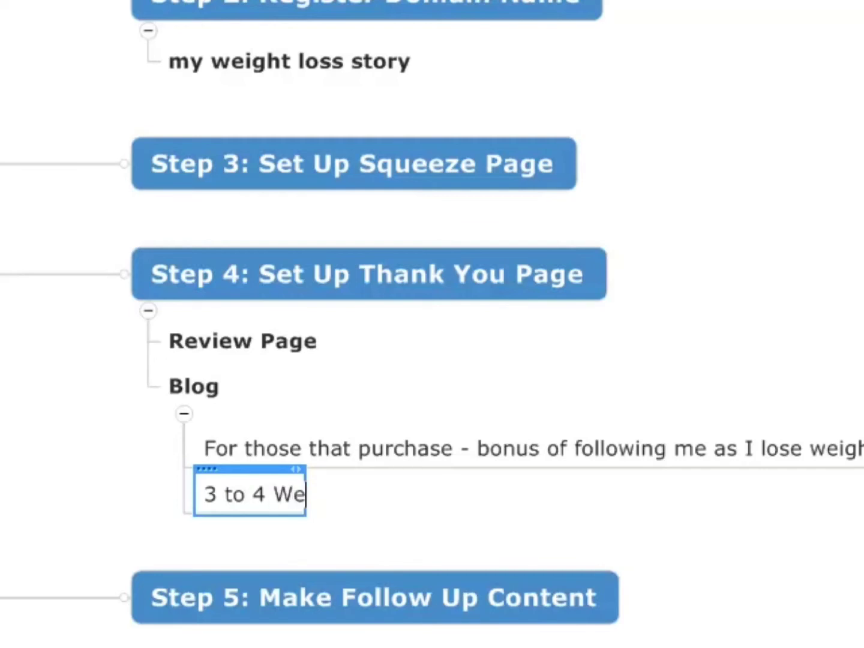
pyautogui.write('eks worht o')
pyautogui.press('BackSpace')
pyautogui.press('BackSpace')
pyautogui.press('BackSpace')
pyautogui.press('BackSpace')
pyautogui.write('th of content')
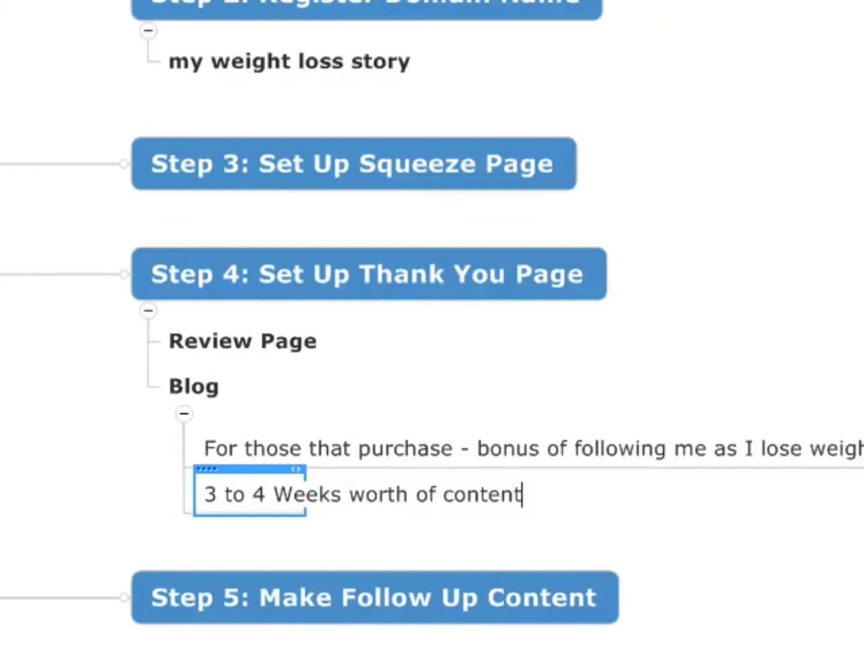
# Add a third subtopic under Blog starting "Autoresponder series that points them to a blog post every 3-4".
pyautogui.press('Return')
pyautogui.write('Autor')
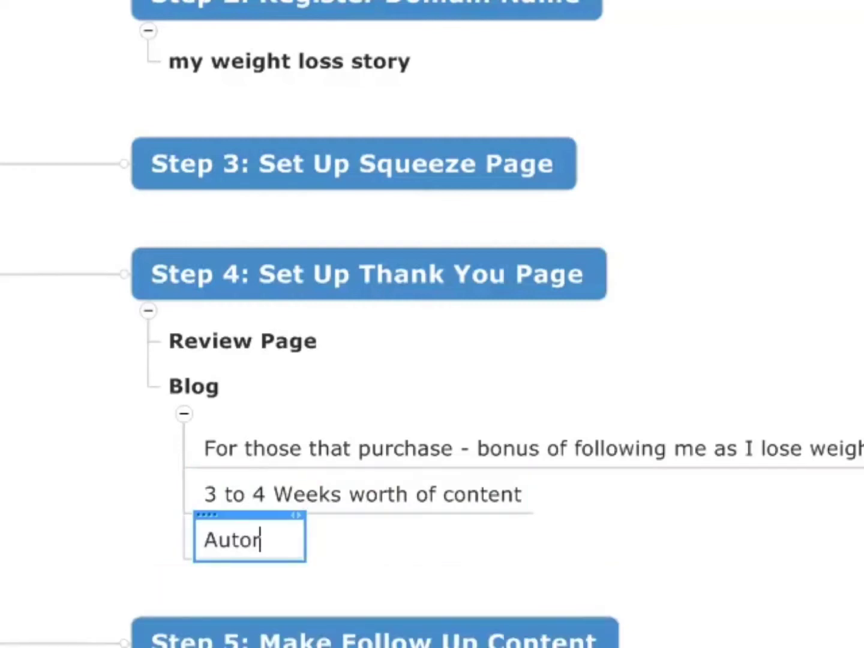
pyautogui.write('esponder series')
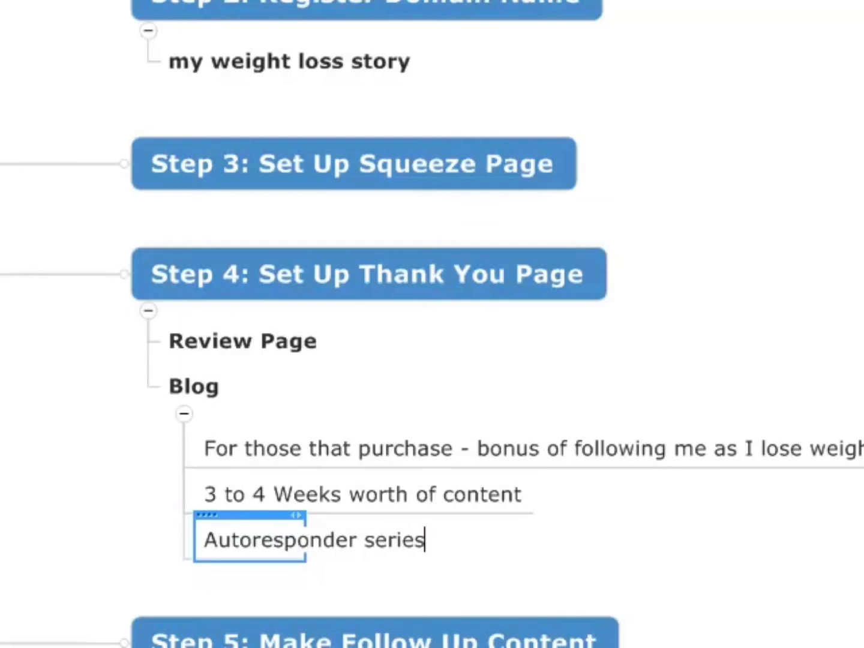
pyautogui.press('BackSpace')
pyautogui.write('that pon')
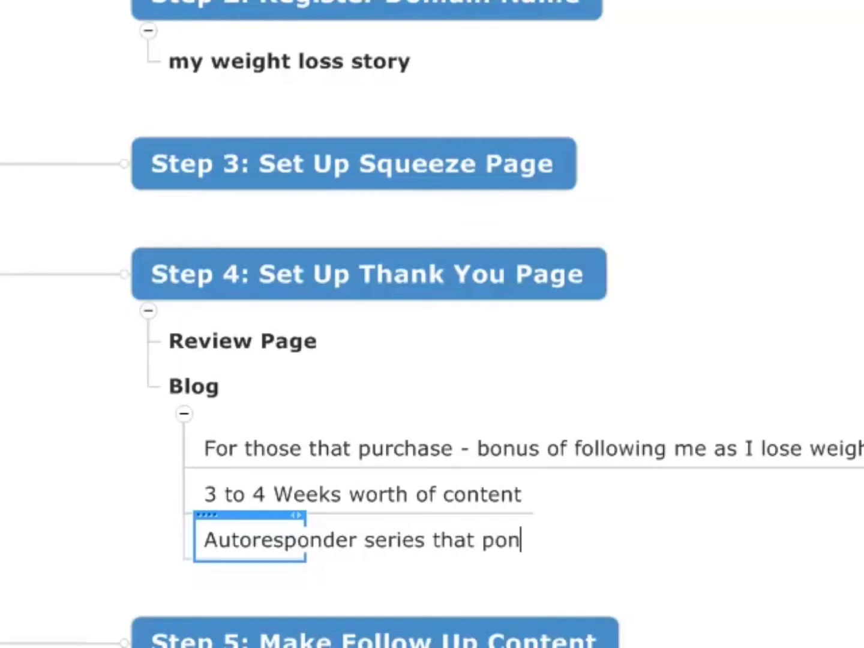
pyautogui.press('BackSpace')
pyautogui.write('ints them t')
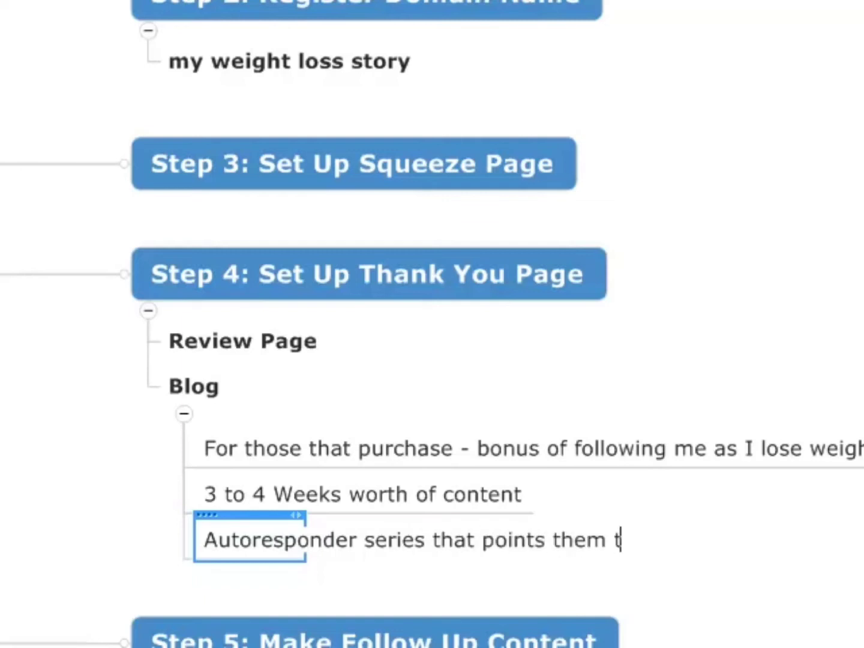
pyautogui.write('o a blog post ')
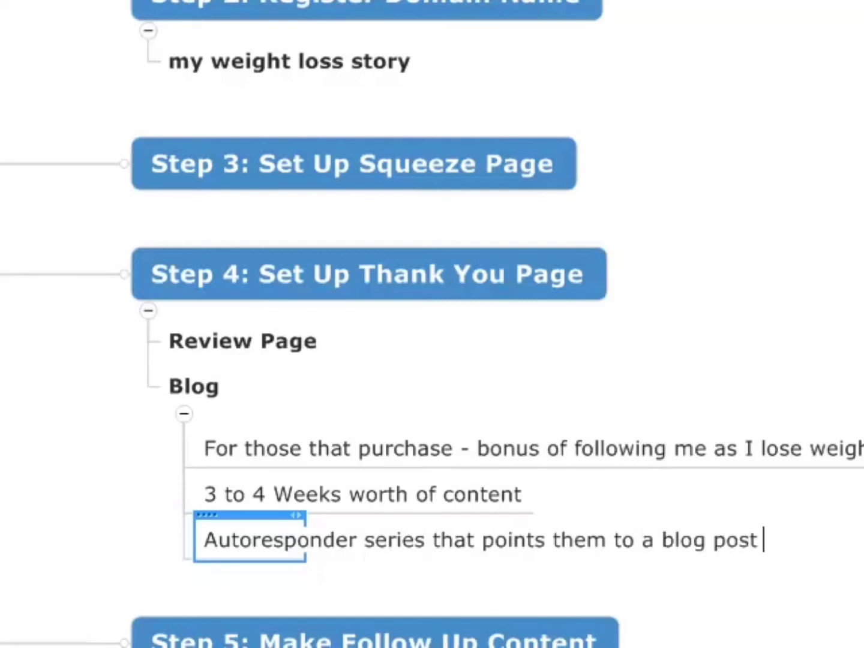
pyautogui.write('every 4')
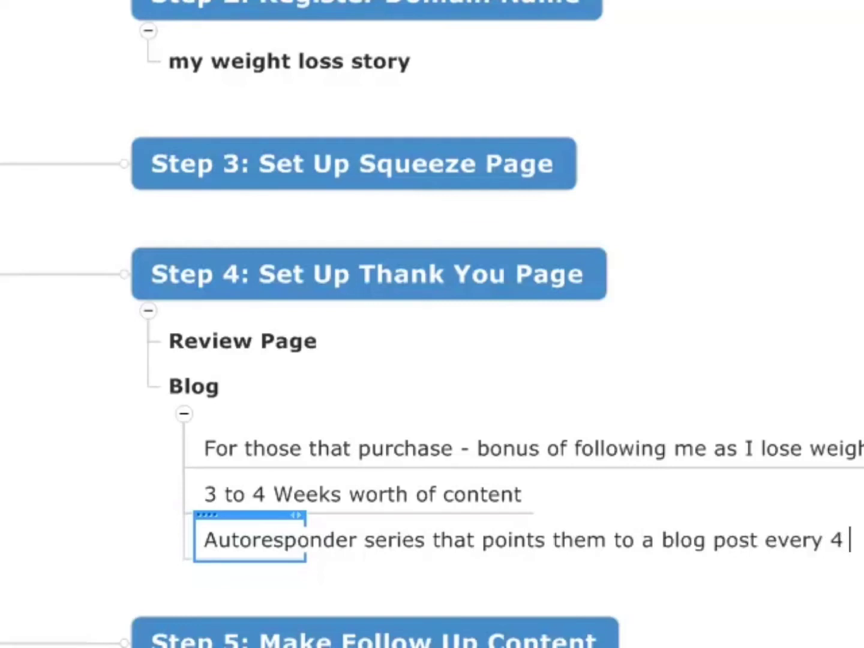
pyautogui.press('BackSpace')
pyautogui.write('3-4')
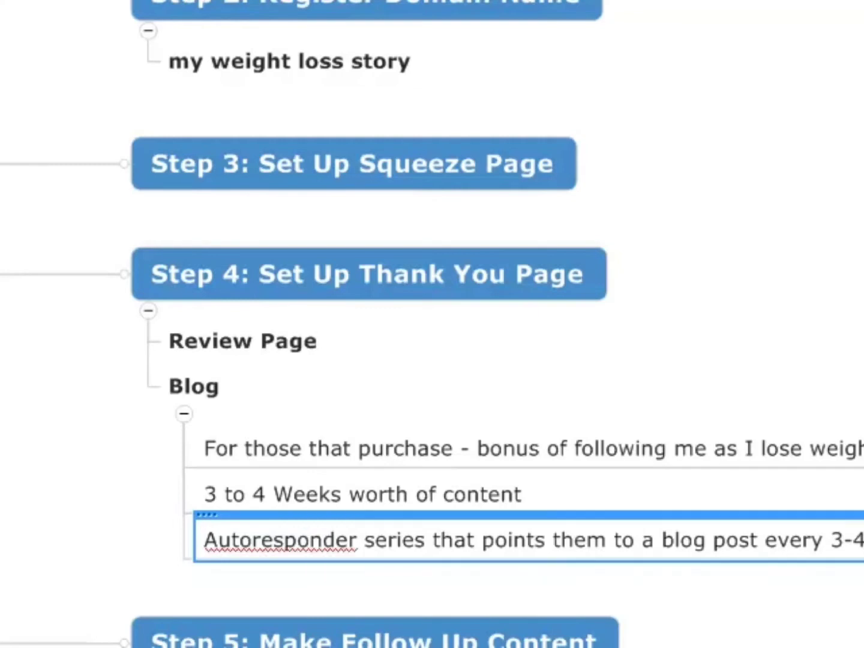
pyautogui.click(453, 451)
pyautogui.click(453, 484)
pyautogui.click(480, 556)
pyautogui.press('Escape')
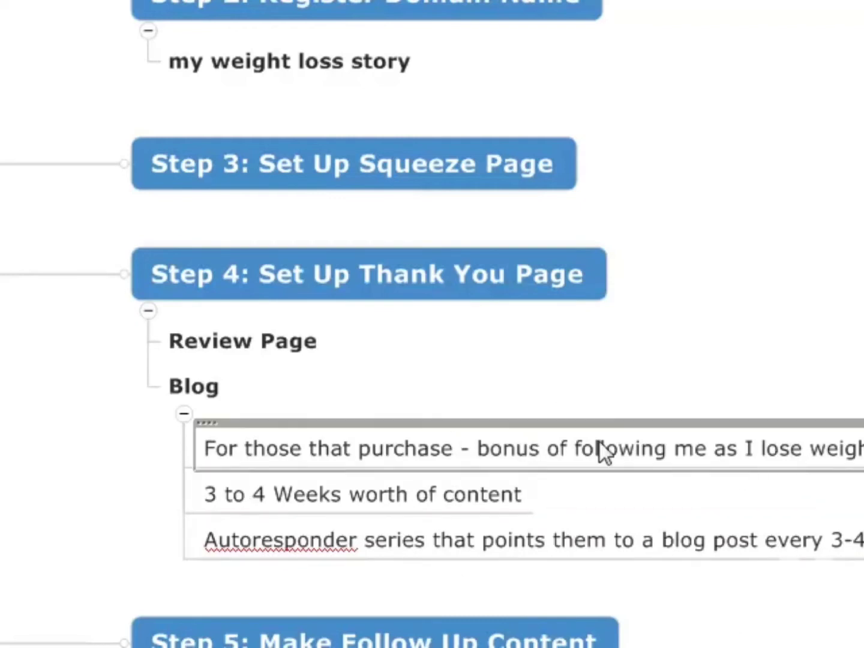
pyautogui.scroll(1, 540, 444)
pyautogui.scroll(-2, 525, 440)
pyautogui.scroll(1, 525, 440)
pyautogui.click(207, 397)
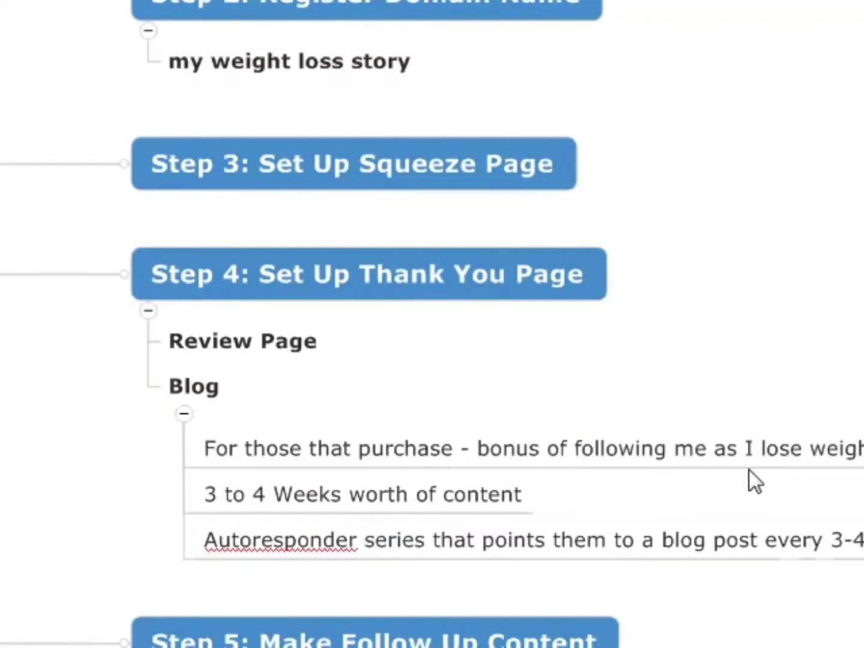
pyautogui.click(293, 342)
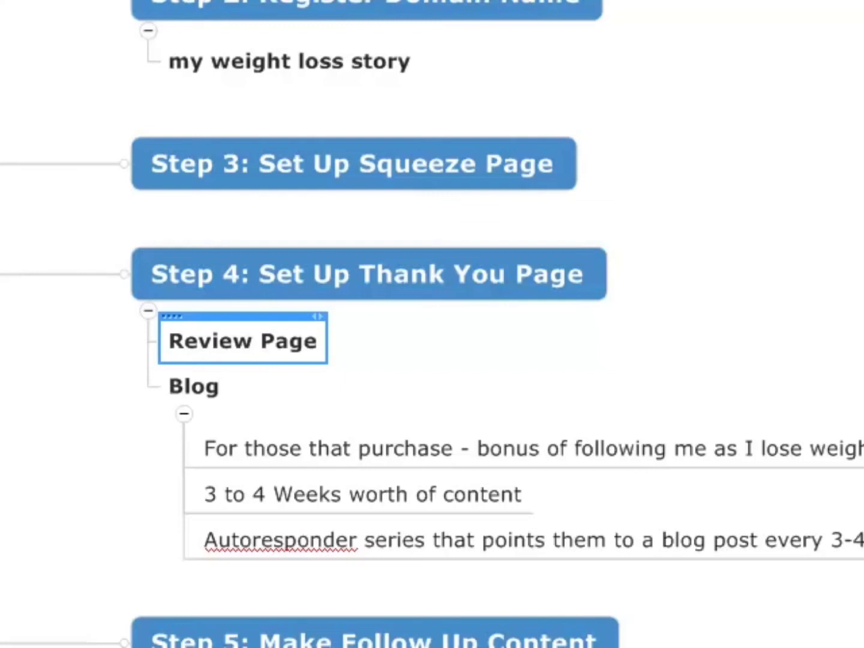
# Rename the Blog subtopic as "My Weight Loss Journal".
pyautogui.click(212, 401)
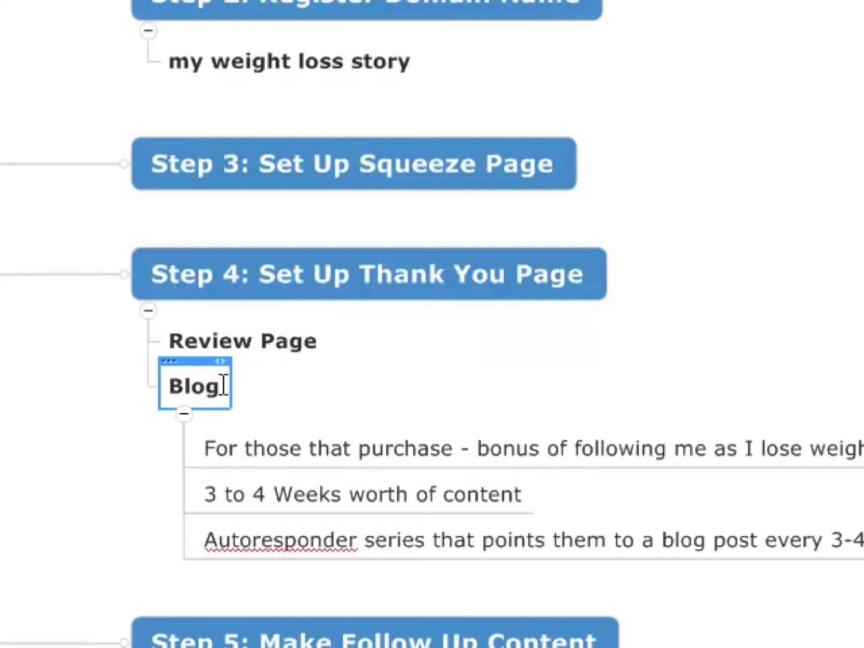
pyautogui.moveTo(212, 386); pyautogui.dragTo(146, 376)
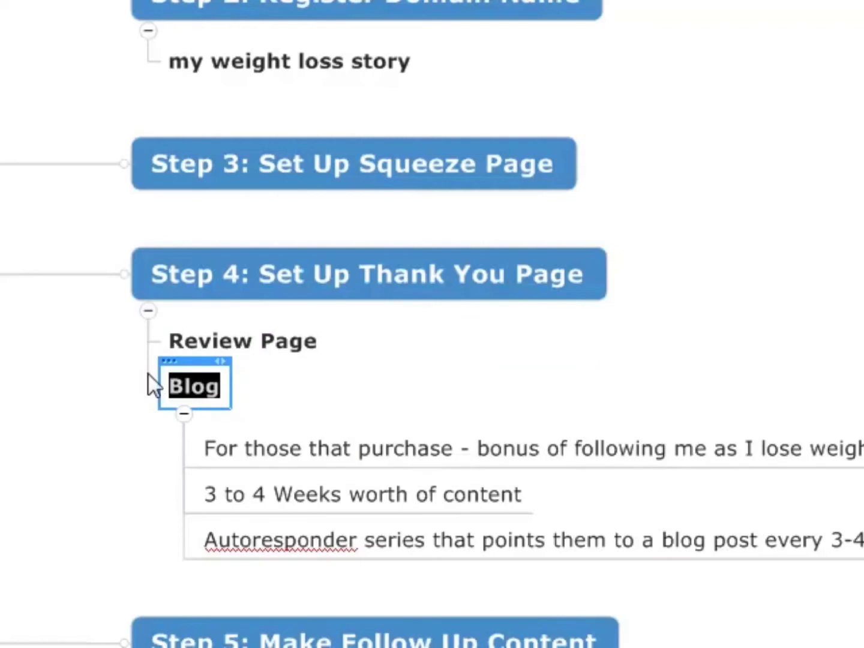
pyautogui.write('My We')
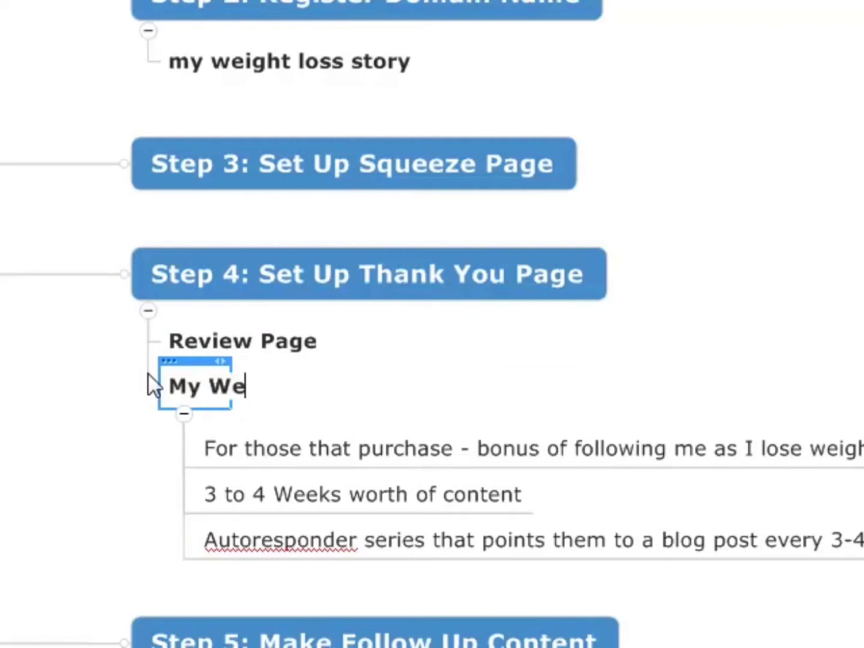
pyautogui.write('ight Loss Journal')
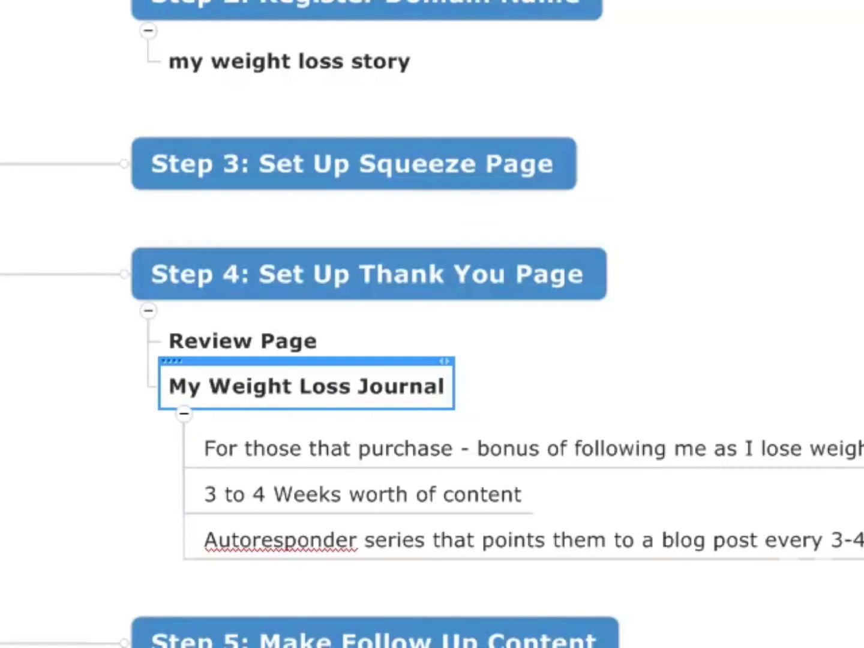
# Add a subtopic under "Step 5: Make Follow Up Content" reading "For those that don't purchase".
pyautogui.scroll(-3, 547, 312)
pyautogui.scroll(3, 548, 312)
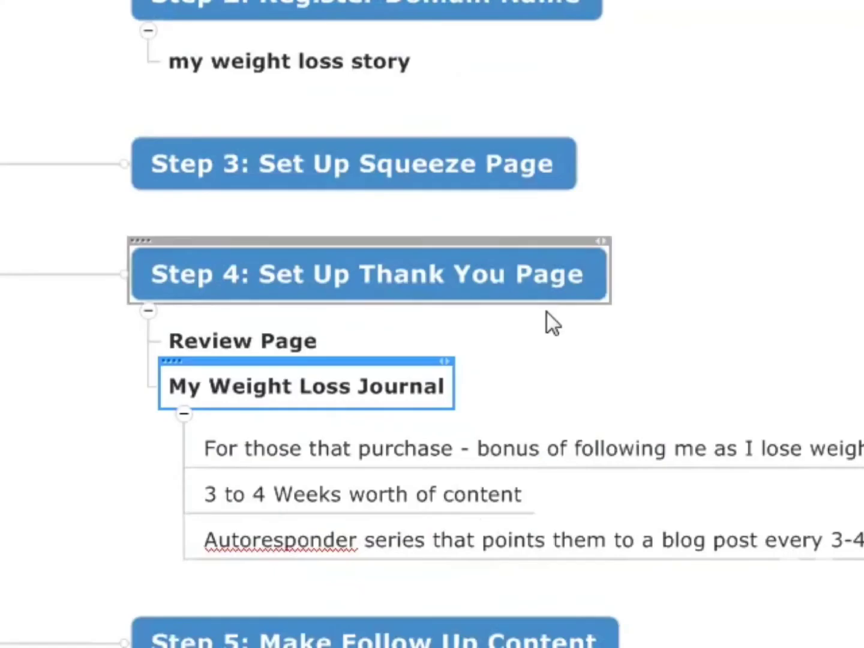
pyautogui.scroll(-5, 569, 453)
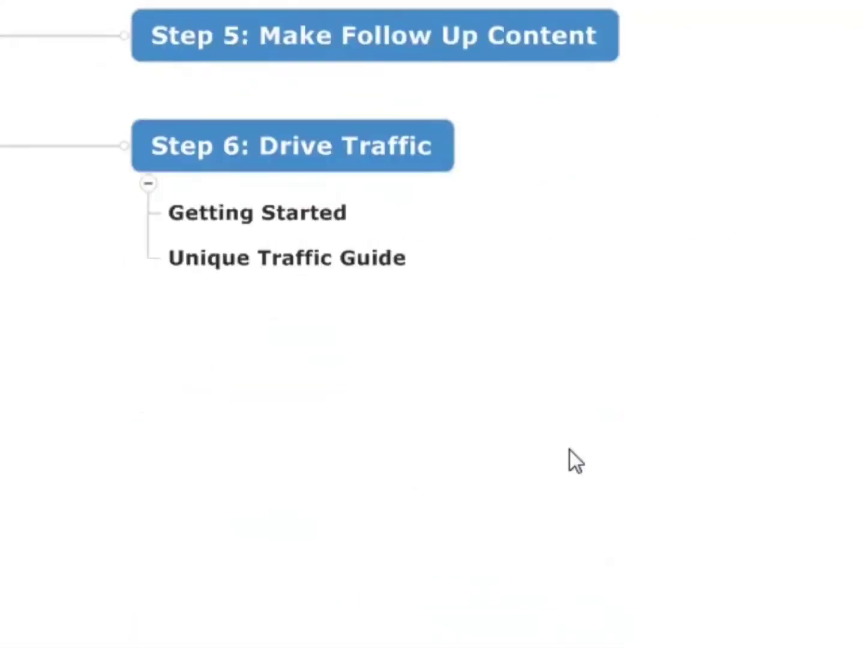
pyautogui.scroll(2, 629, 451)
pyautogui.scroll(4, 628, 450)
pyautogui.scroll(-2, 626, 466)
pyautogui.click(601, 447)
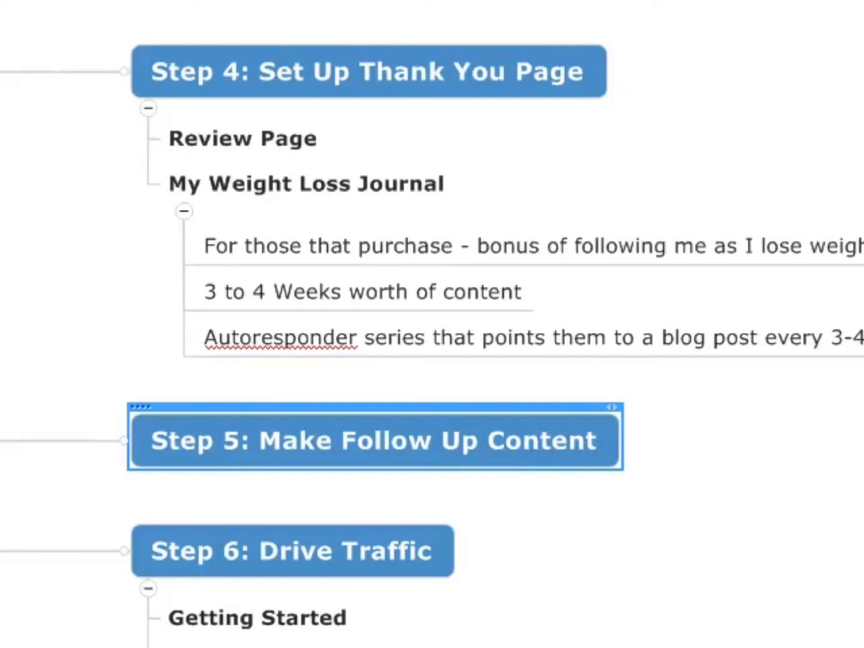
pyautogui.press('Insert')
pyautogui.write('For tho')
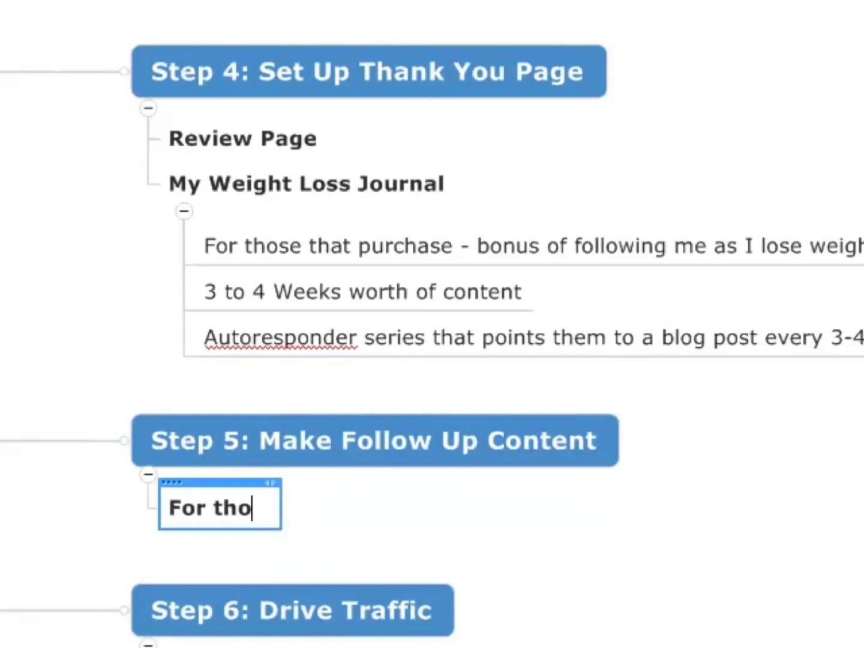
pyautogui.write("se that don't purchase")
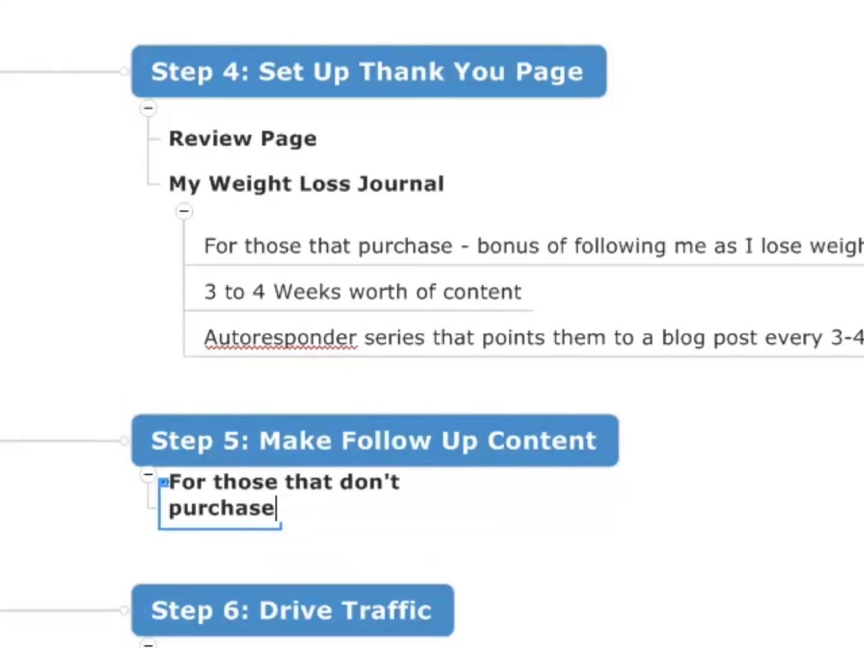
pyautogui.press('Return')
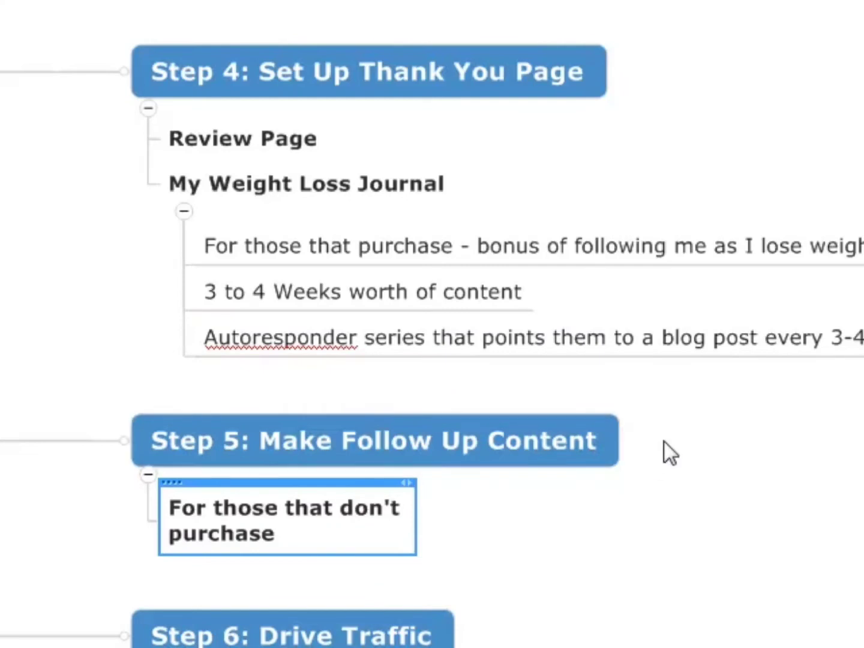
pyautogui.press('Escape')
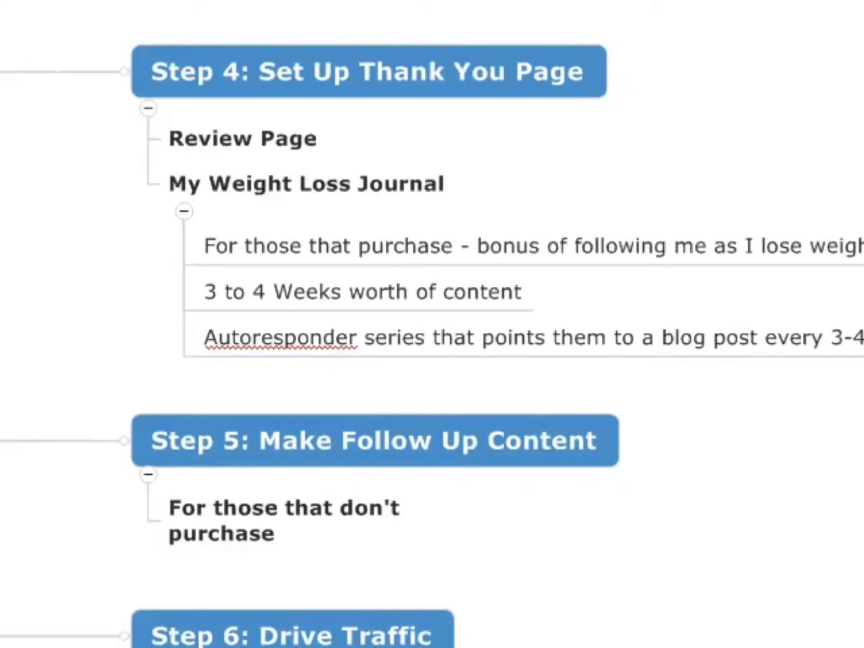
# Add a subtopic under "Step 3: Set Up Squeeze Page" reading "Opt-in bait!".
pyautogui.scroll(3, 432, 324)
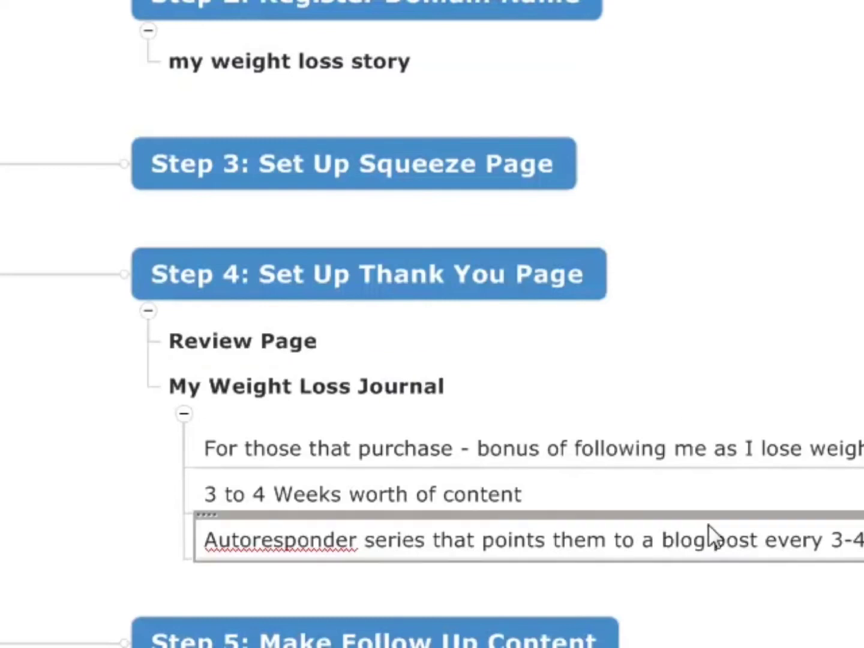
pyautogui.scroll(3, 348, 483)
pyautogui.scroll(-3, 348, 483)
pyautogui.scroll(-3, 313, 468)
pyautogui.scroll(6, 310, 466)
pyautogui.scroll(-3, 285, 510)
pyautogui.scroll(3, 264, 510)
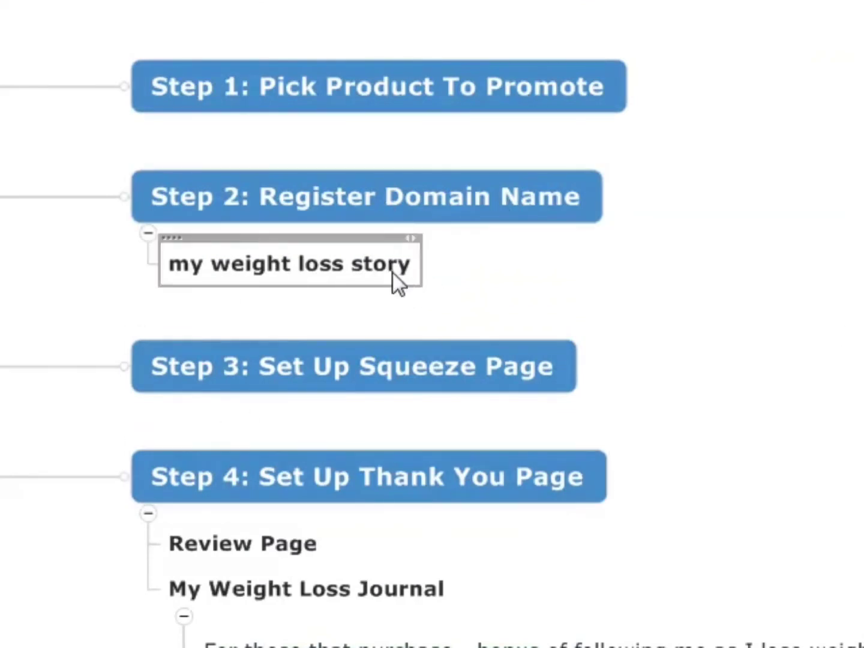
pyautogui.click(432, 381)
pyautogui.press('Tab')
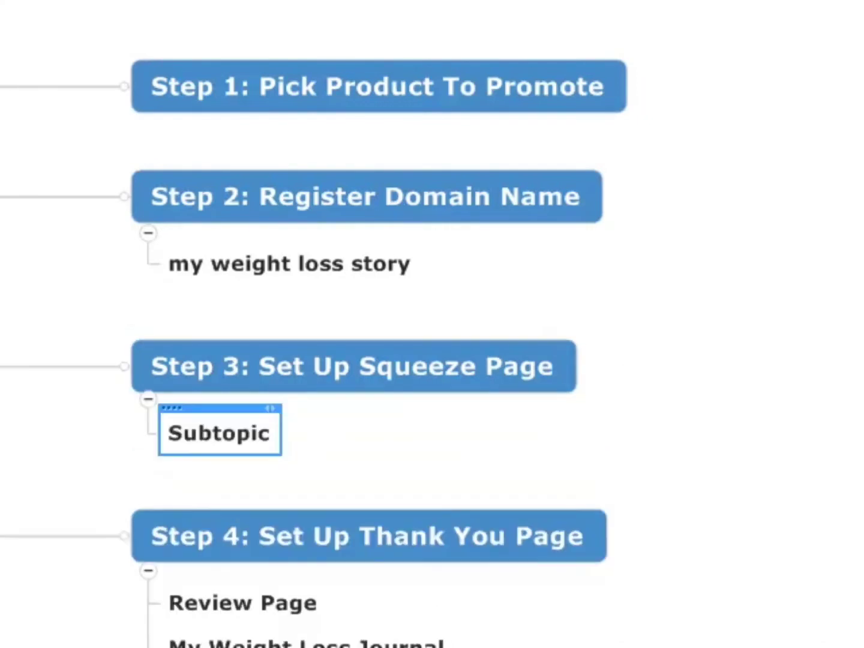
pyautogui.write('Opt-in b')
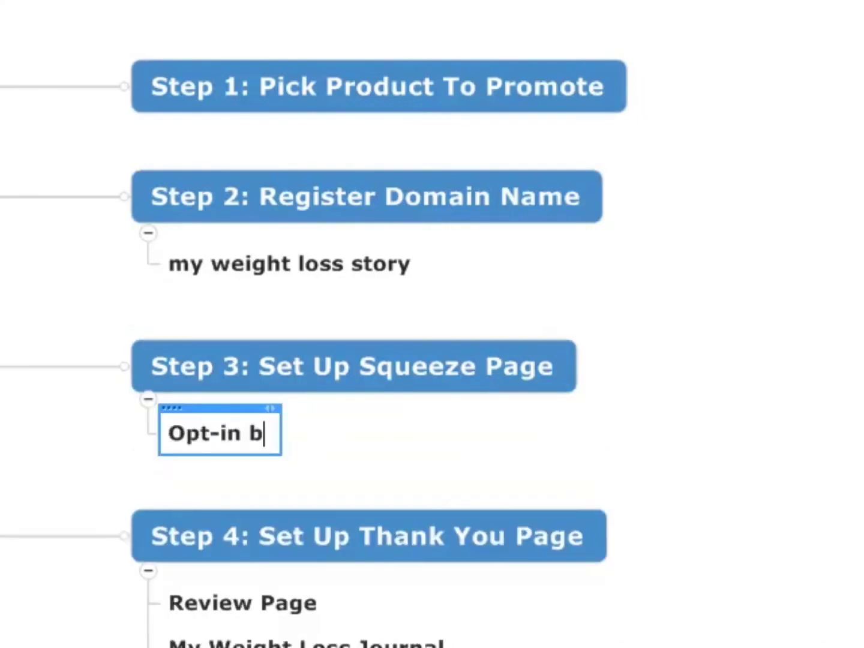
pyautogui.write('ait!')
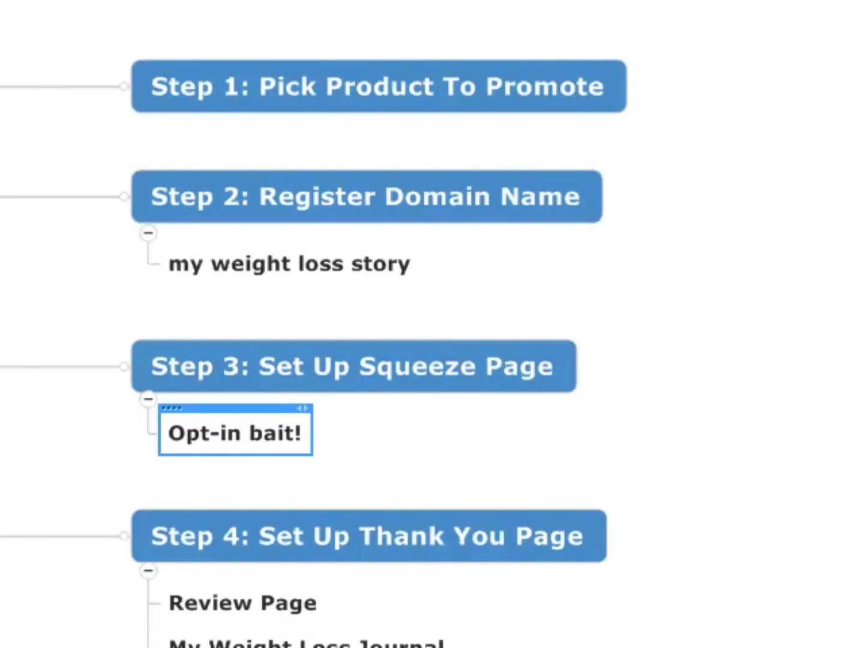
# Add a second subtopic under Step 3 reading "Perfect Opt-in Bait is a FREE CHAPTER of the Book".
pyautogui.press('Return')
pyautogui.write('Pref')
pyautogui.press('BackSpace')
pyautogui.press('BackSpace')
pyautogui.press('BackSpace')
pyautogui.write('erfect Opt-')
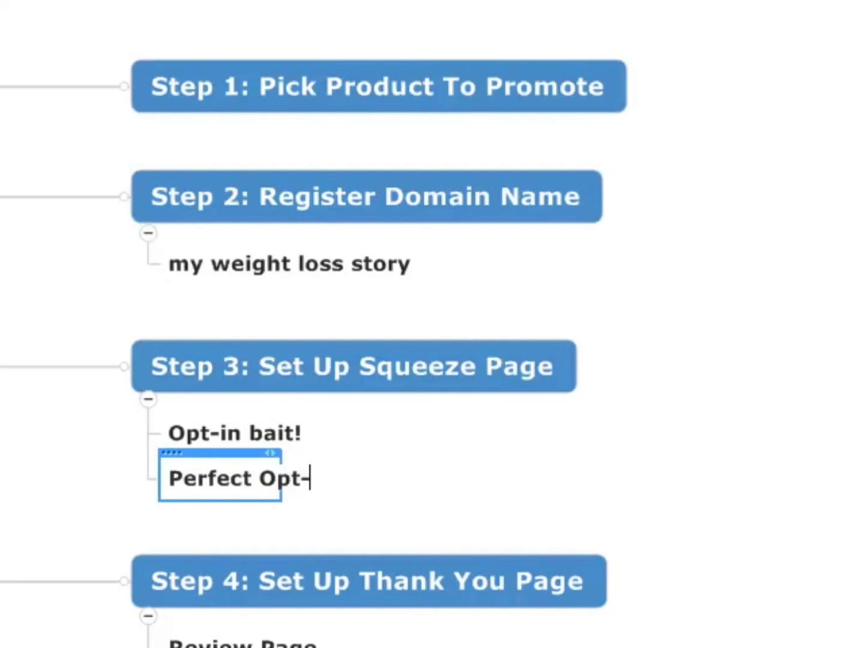
pyautogui.write('in Bait i')
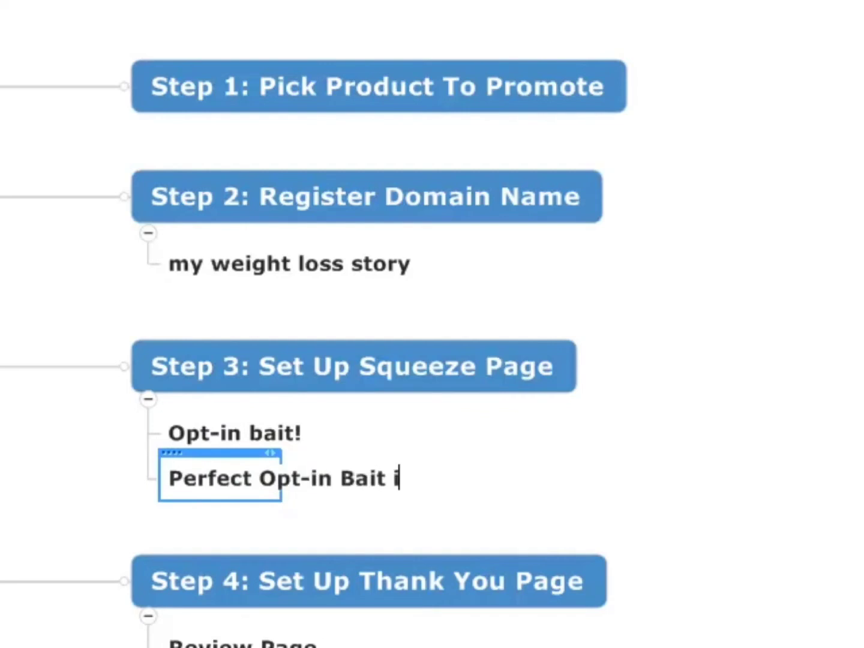
pyautogui.write('s a FREE CHAP')
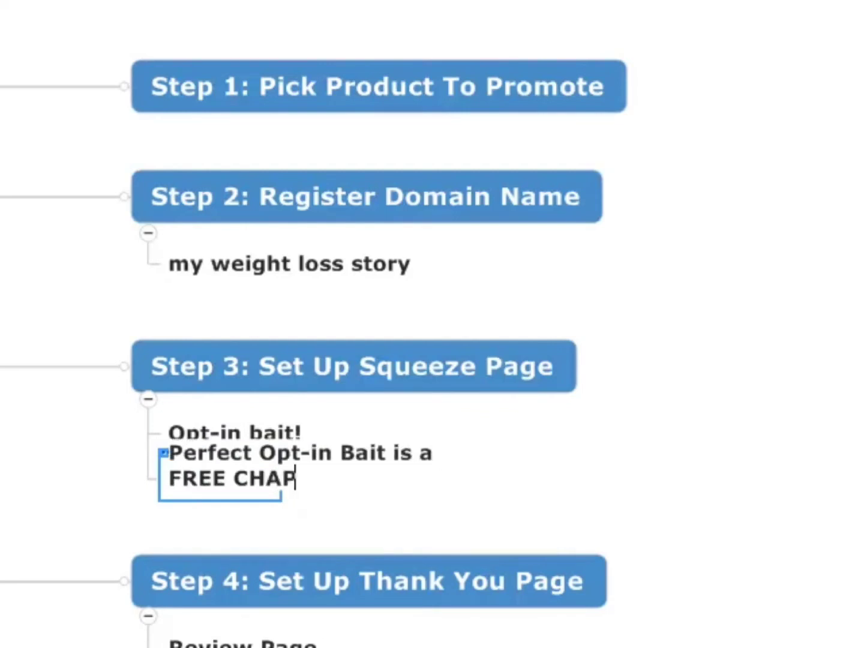
pyautogui.write('TER of the Book')
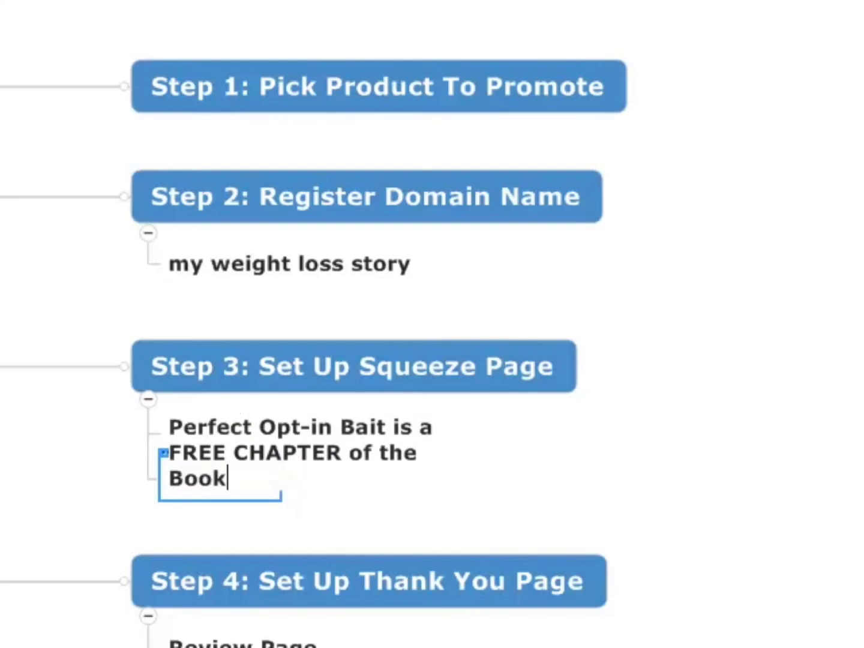
pyautogui.press('Return')
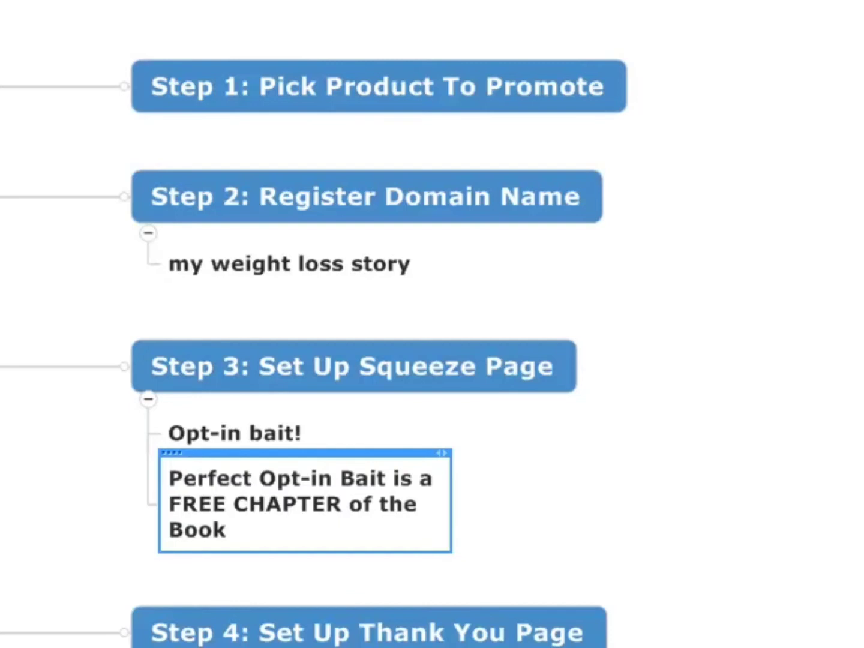
pyautogui.click(522, 374)
pyautogui.scroll(-3, 694, 368)
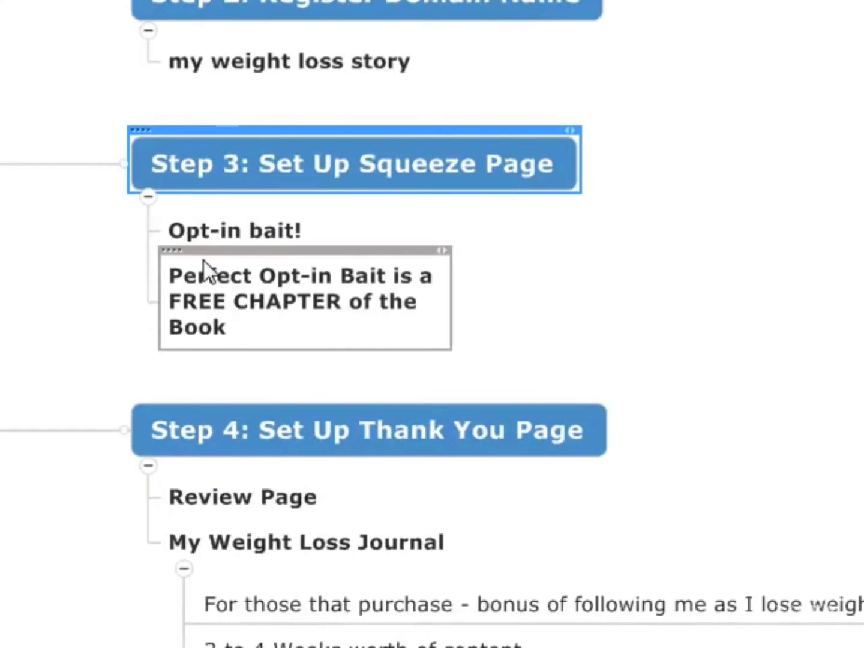
pyautogui.click(216, 229)
pyautogui.click(366, 299)
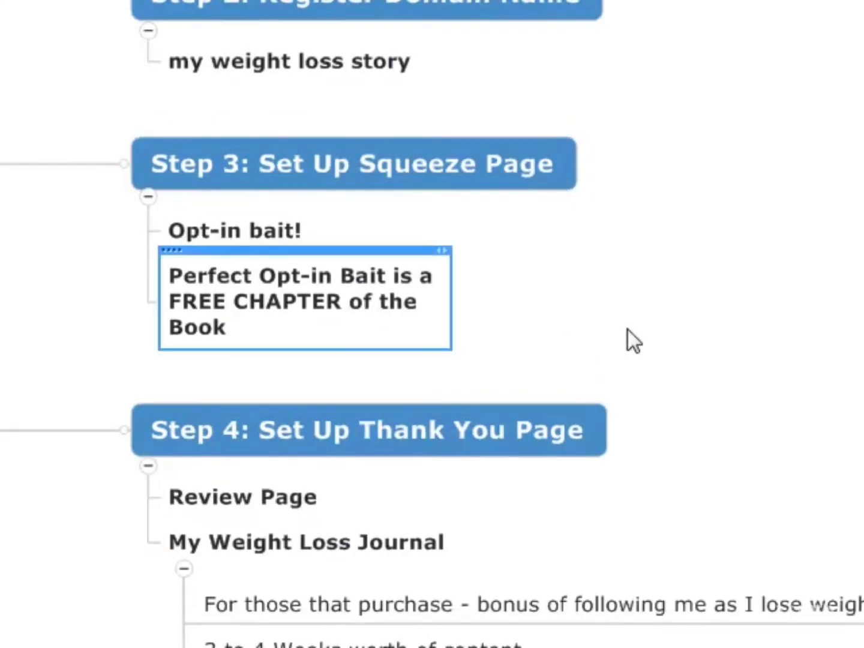
pyautogui.scroll(3, 714, 332)
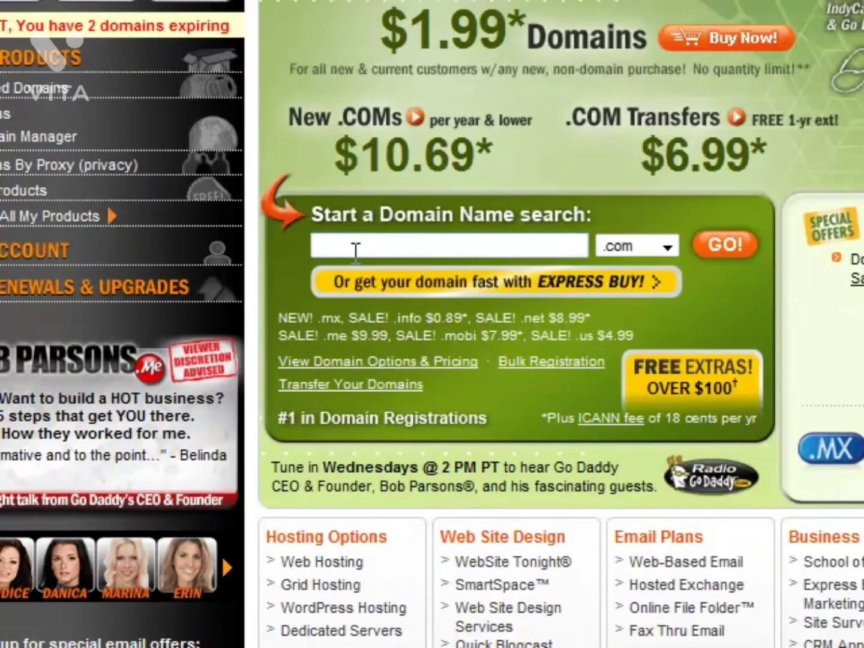
# Switch to the GoDaddy website and search for the domain name myweightlossstory with the .com extension.
pyautogui.click(348, 246)
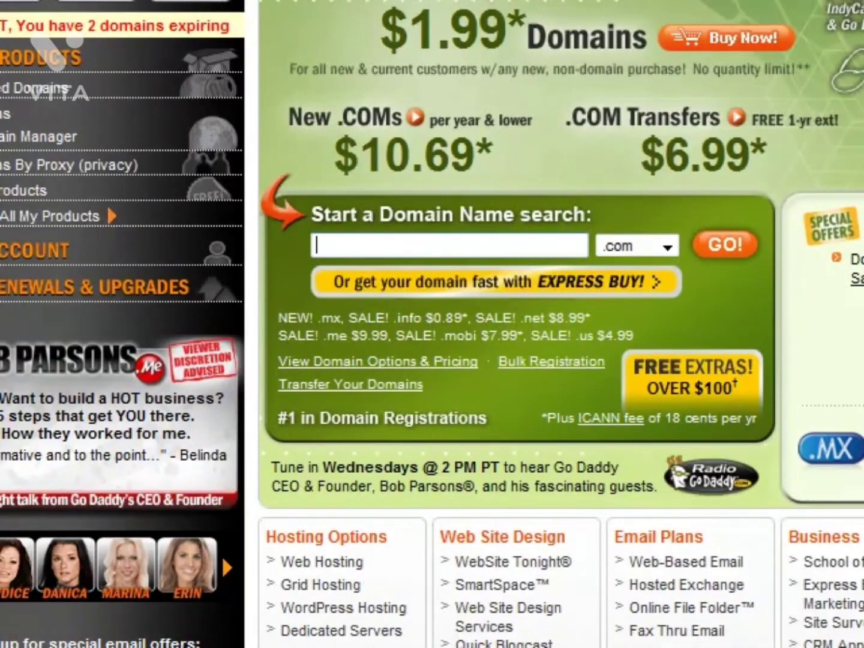
pyautogui.write('myw')
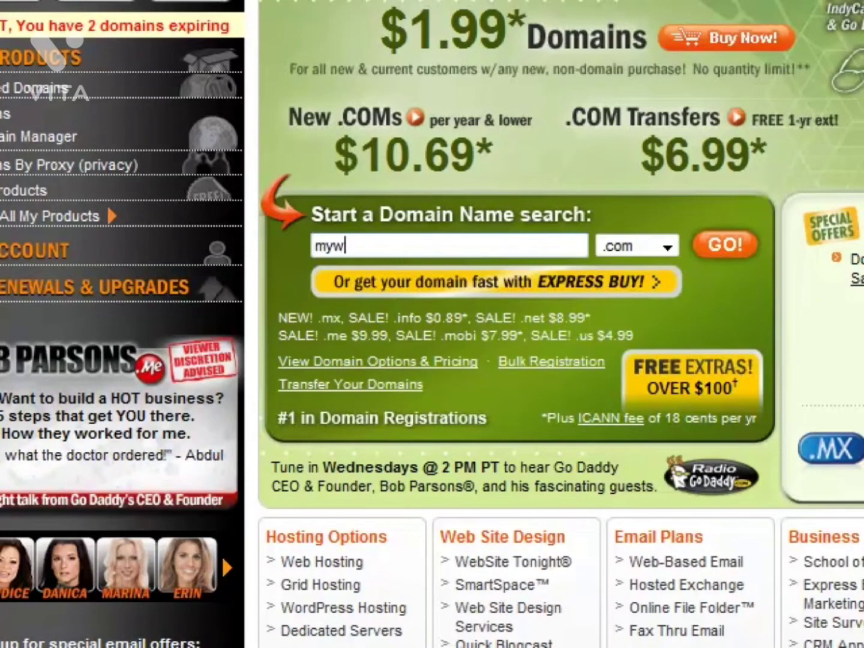
pyautogui.write('eightlossstory')
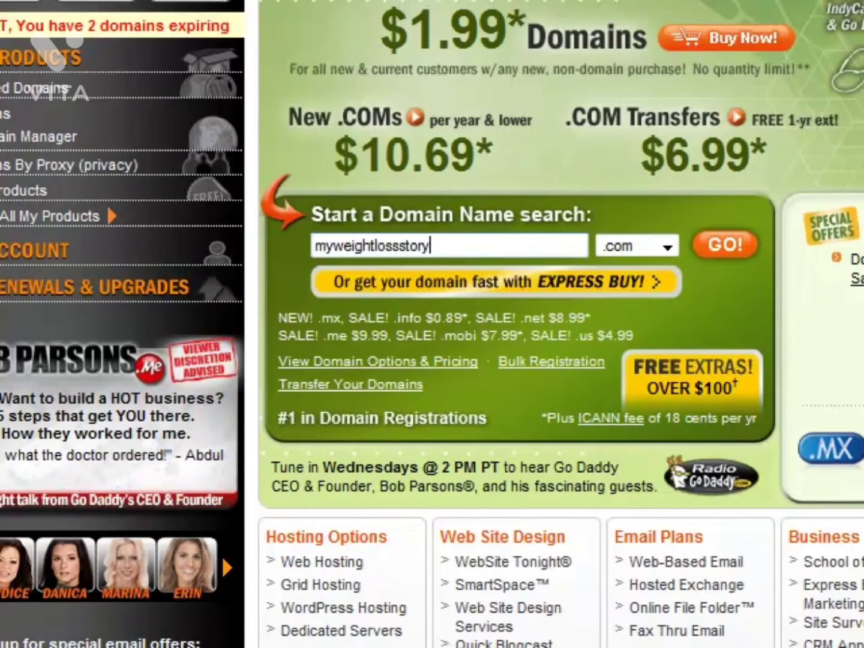
pyautogui.press('Return')
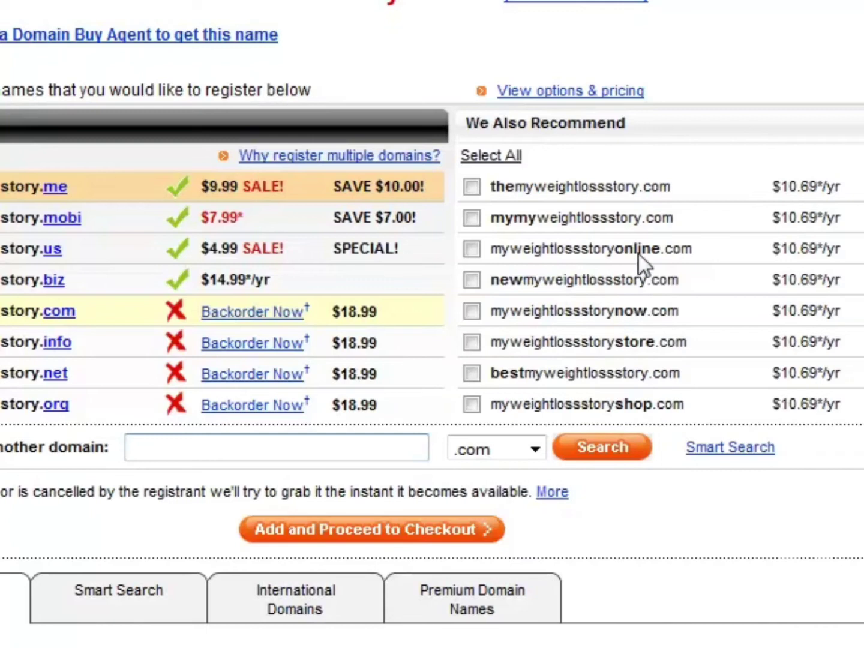
# Select the recommended domain myweightlossstoryonline.com and proceed to checkout, looking over the registration information form.
pyautogui.moveTo(689, 250); pyautogui.dragTo(489, 254)
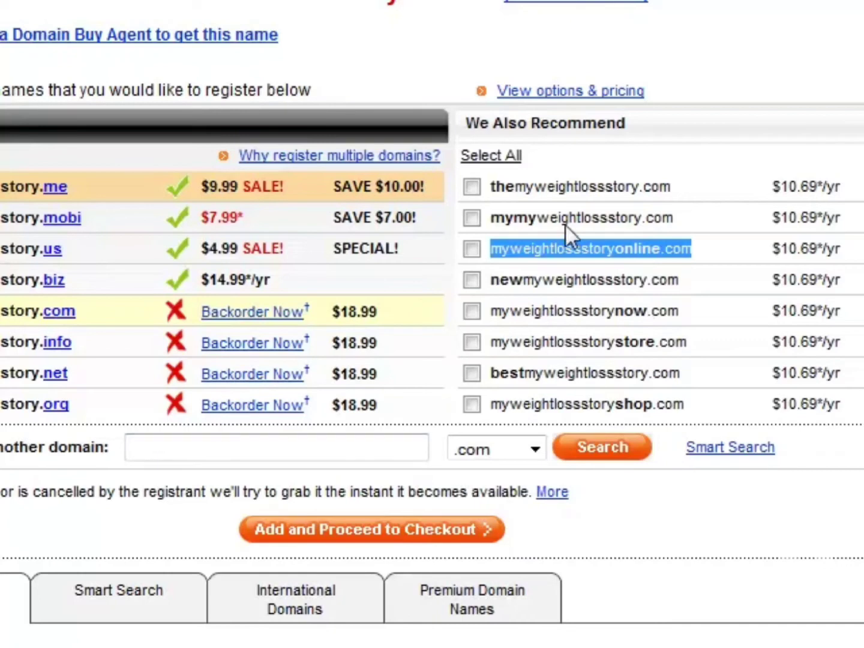
pyautogui.click(473, 248)
pyautogui.click(416, 527)
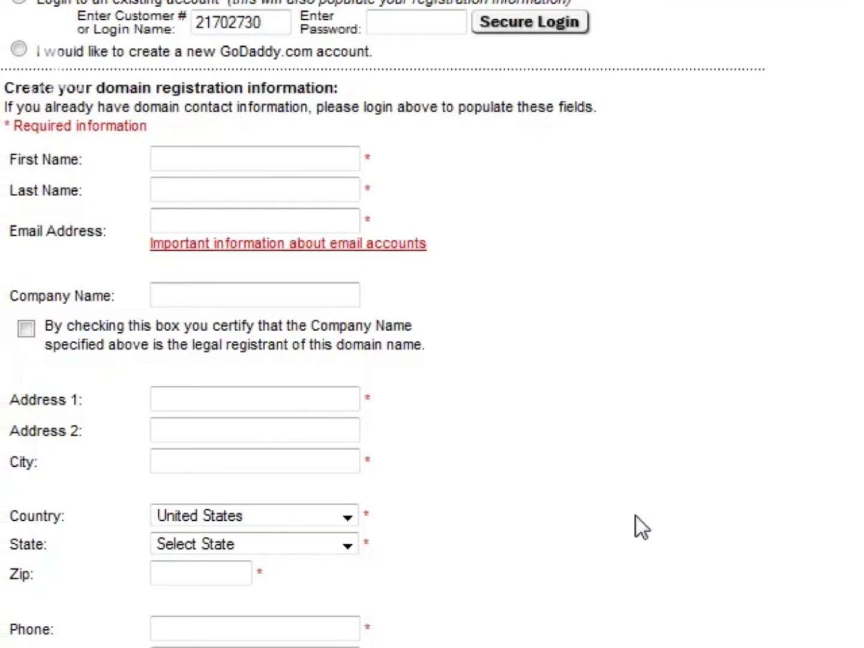
pyautogui.scroll(-3, 704, 388)
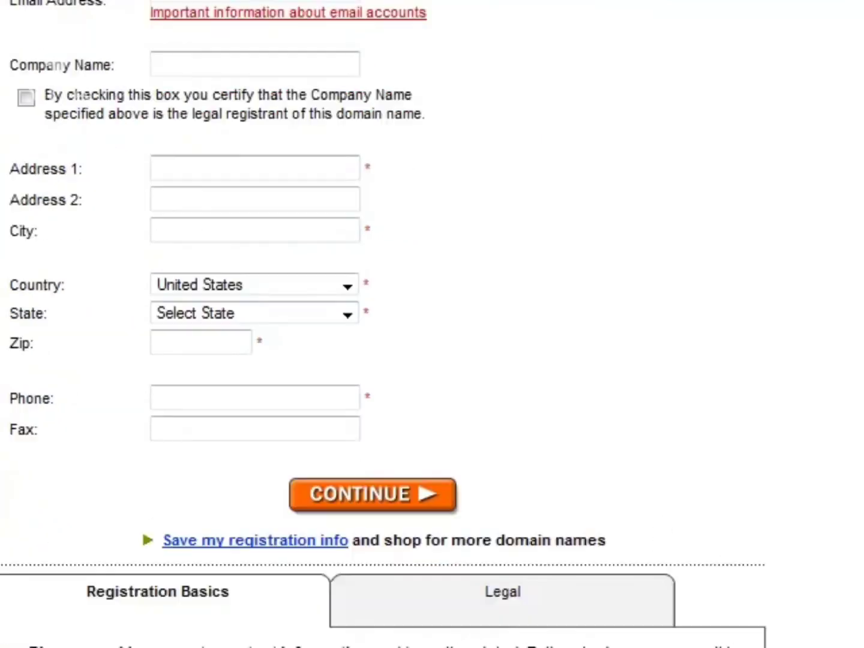
pyautogui.scroll(1, 704, 389)
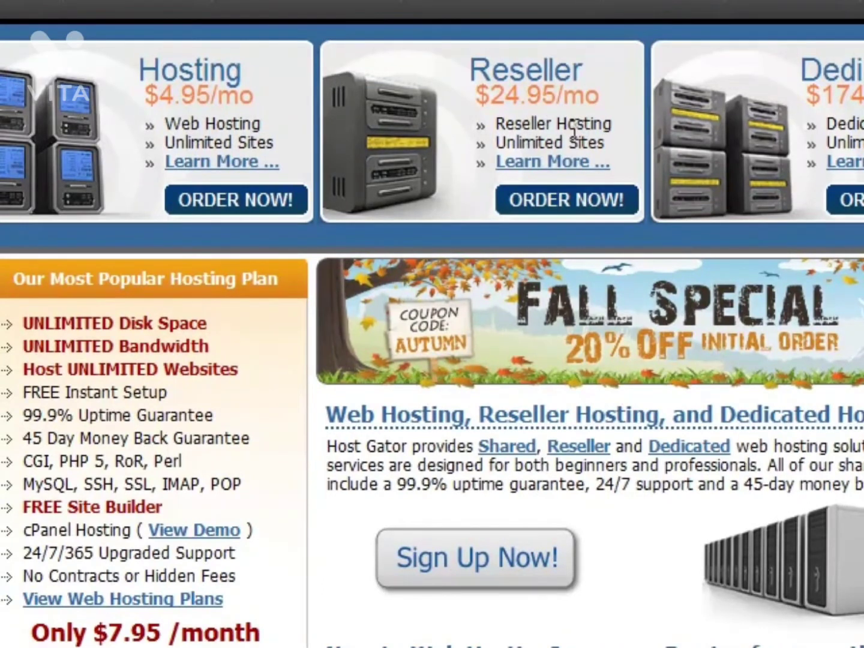
# On the HostGator website, open the reseller hosting details and examine the Aluminum plan in the packages table.
pyautogui.click(565, 162)
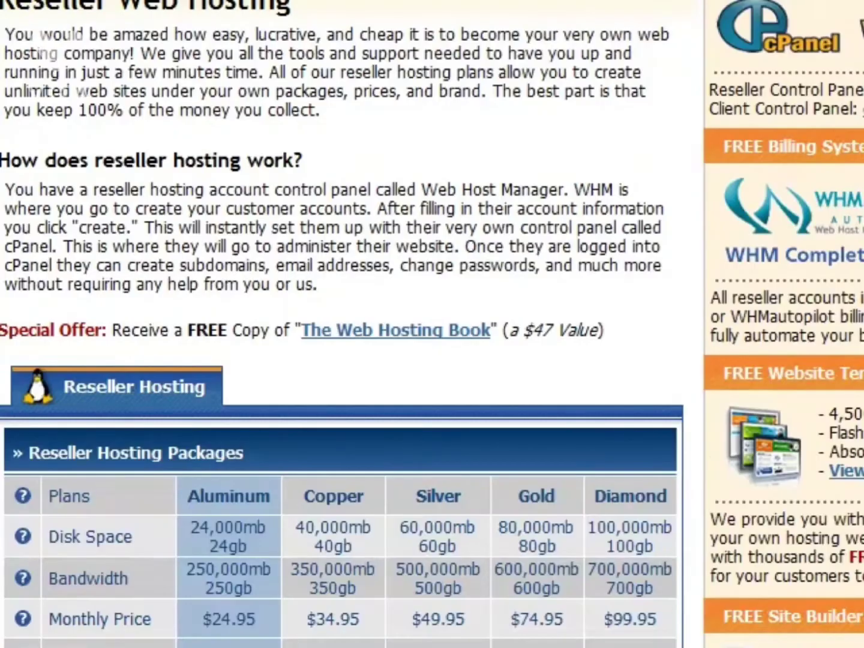
pyautogui.scroll(-3, 432, 324)
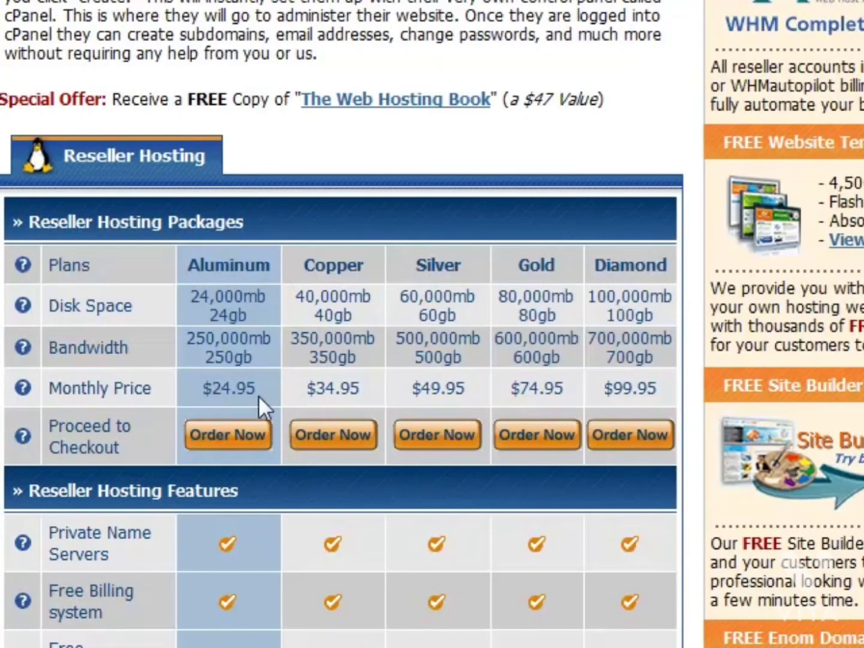
pyautogui.moveTo(255, 360); pyautogui.dragTo(172, 343)
pyautogui.click(177, 343)
pyautogui.scroll(4, 279, 316)
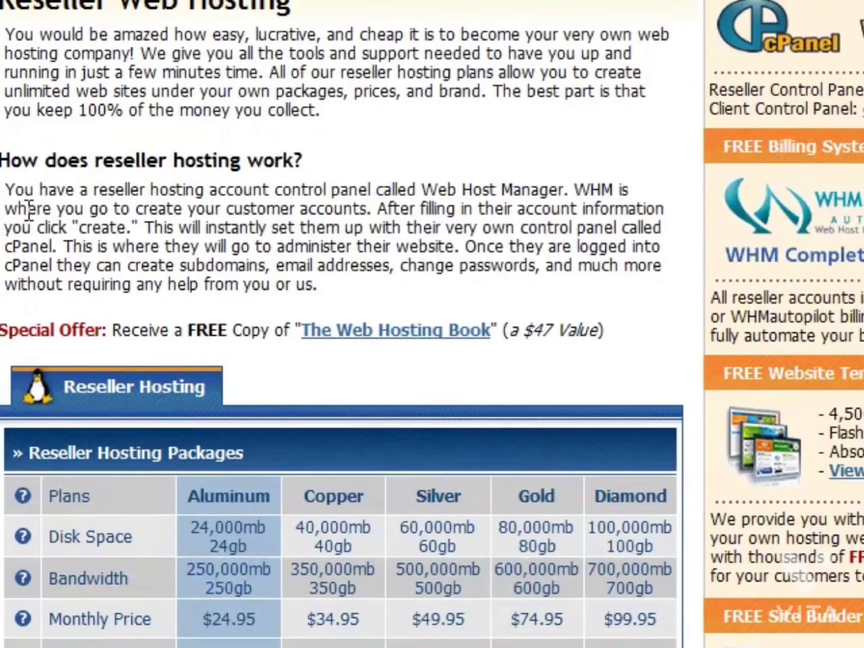
# Return to the HostGator home page and open the web hosting details to examine the Business plan and its pricing.
pyautogui.hotkey('alt', 'Left')
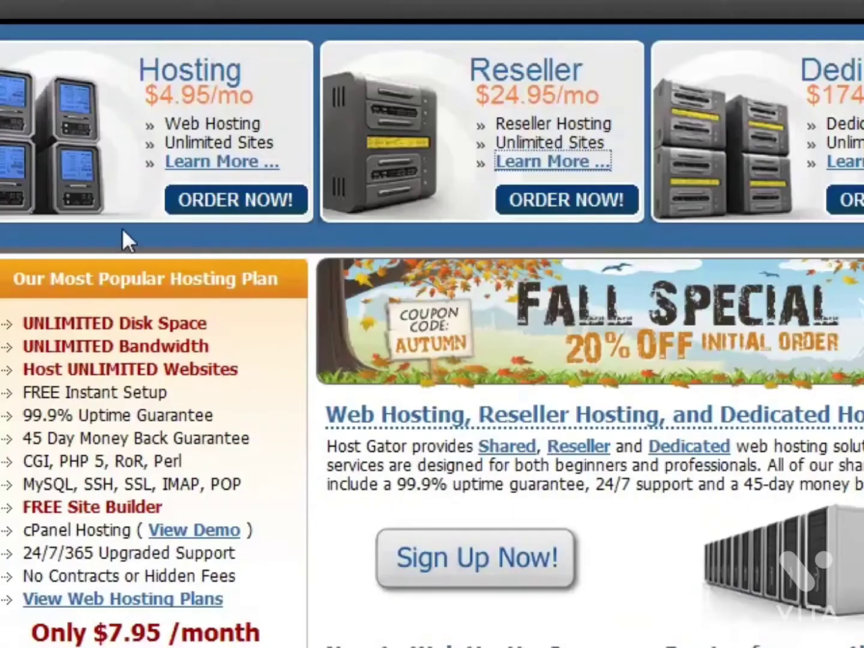
pyautogui.click(202, 172)
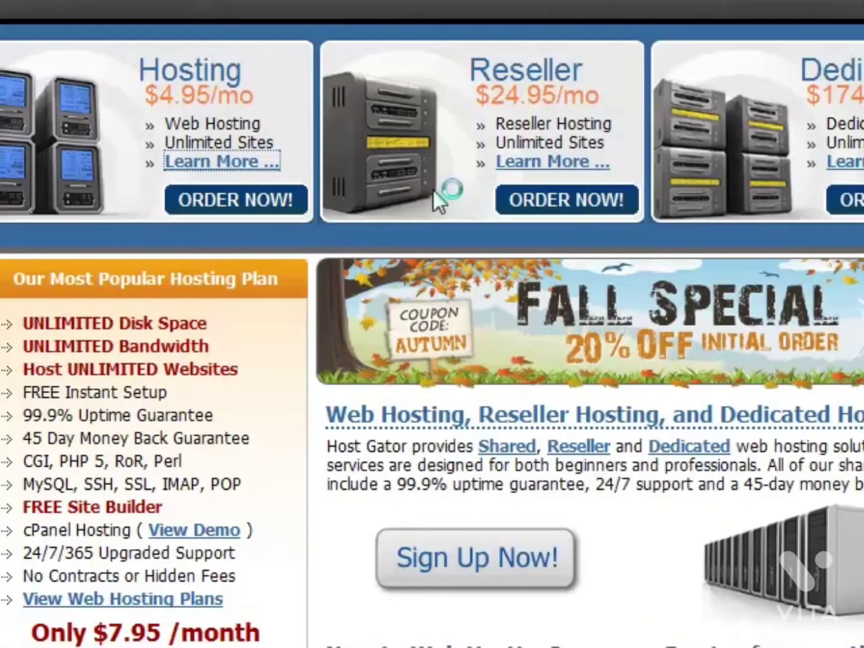
pyautogui.scroll(-4, 522, 207)
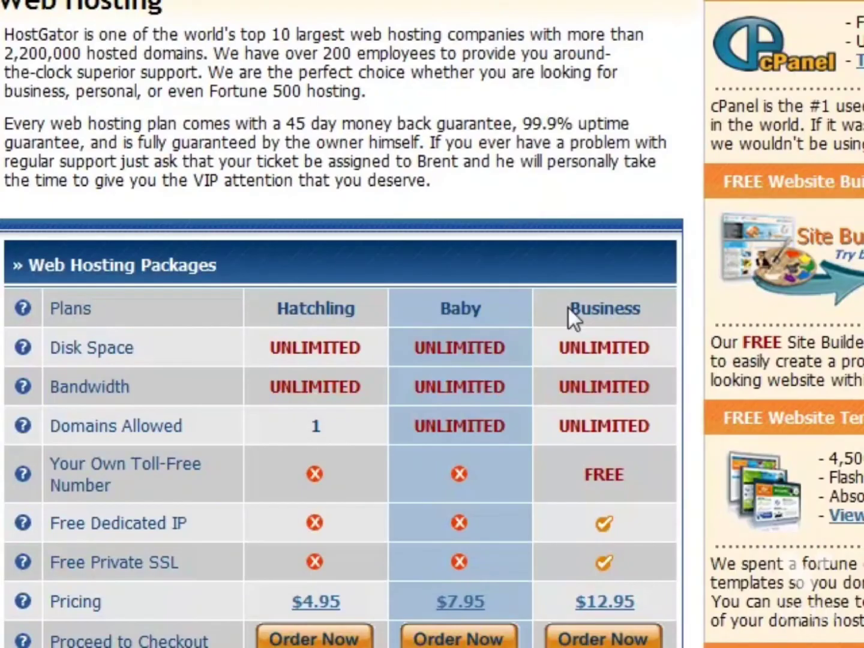
pyautogui.moveTo(584, 322); pyautogui.dragTo(654, 330)
pyautogui.click(653, 330)
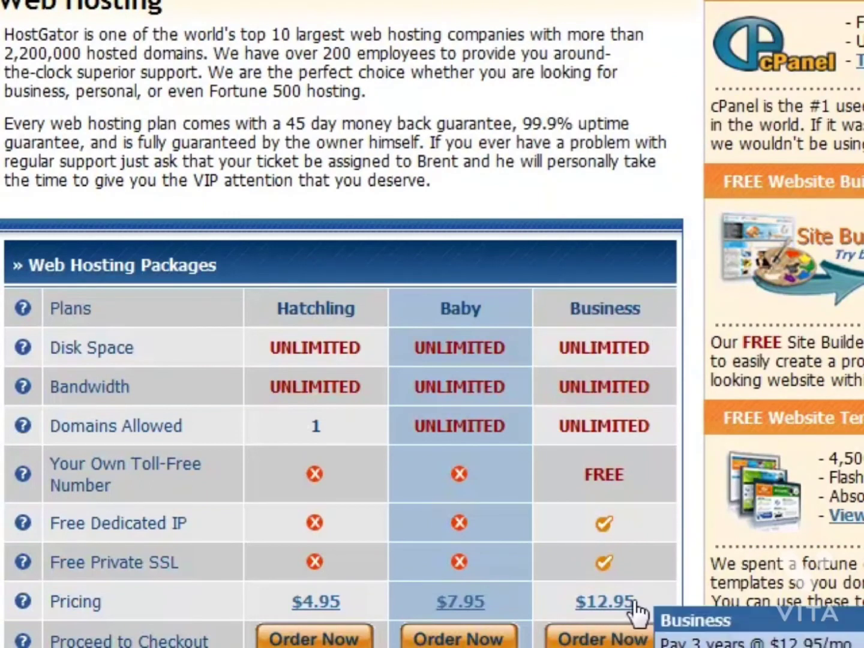
# Compare the Hatchling, Baby and Business hosting plans through the package, domain/FTP, supported and e-commerce feature tables.
pyautogui.moveTo(645, 359); pyautogui.dragTo(558, 428)
pyautogui.click(570, 473)
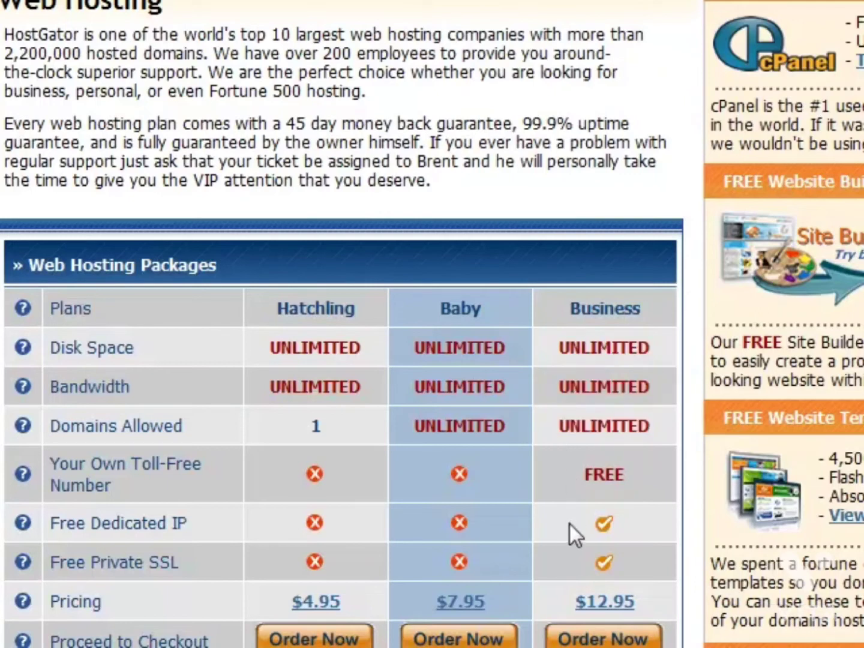
pyautogui.moveTo(581, 484); pyautogui.dragTo(608, 485)
pyautogui.click(634, 476)
pyautogui.scroll(-2, 635, 476)
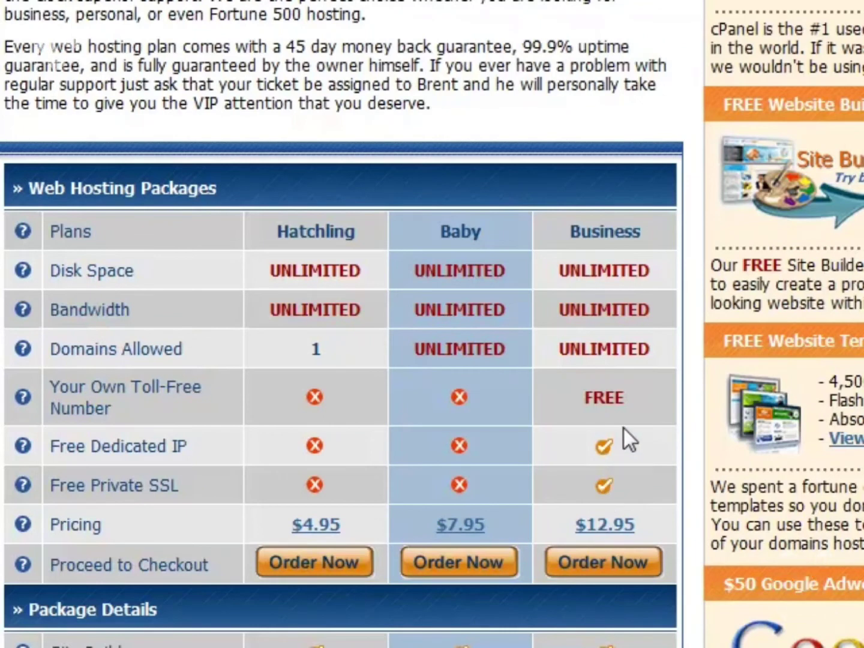
pyautogui.scroll(-5, 625, 428)
pyautogui.scroll(-5, 610, 358)
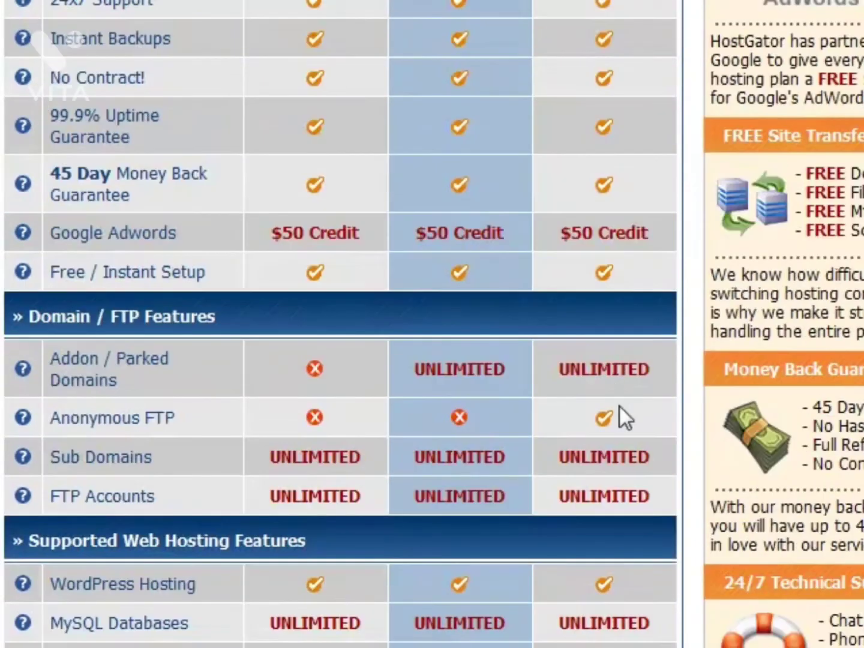
pyautogui.scroll(-10, 613, 367)
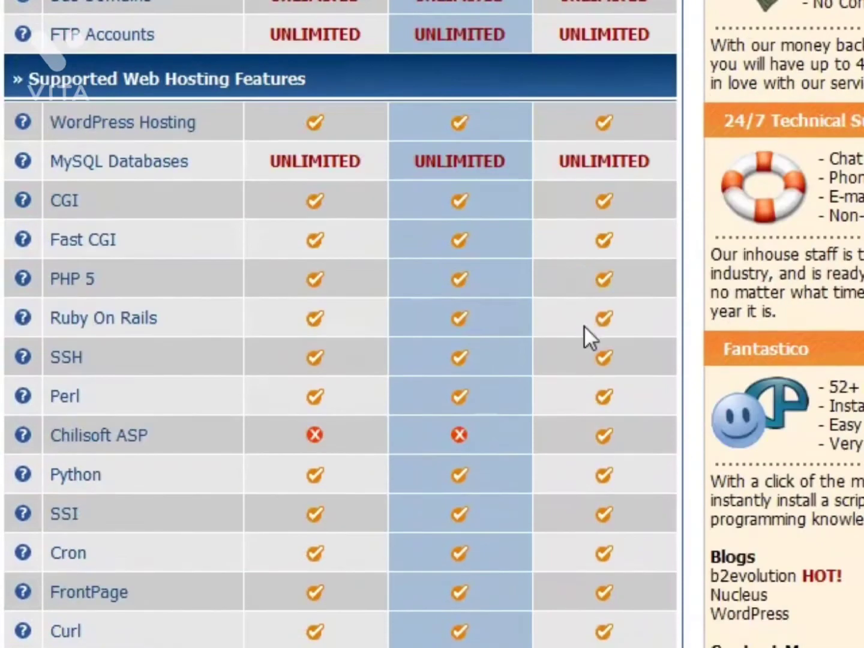
pyautogui.scroll(-20, 605, 346)
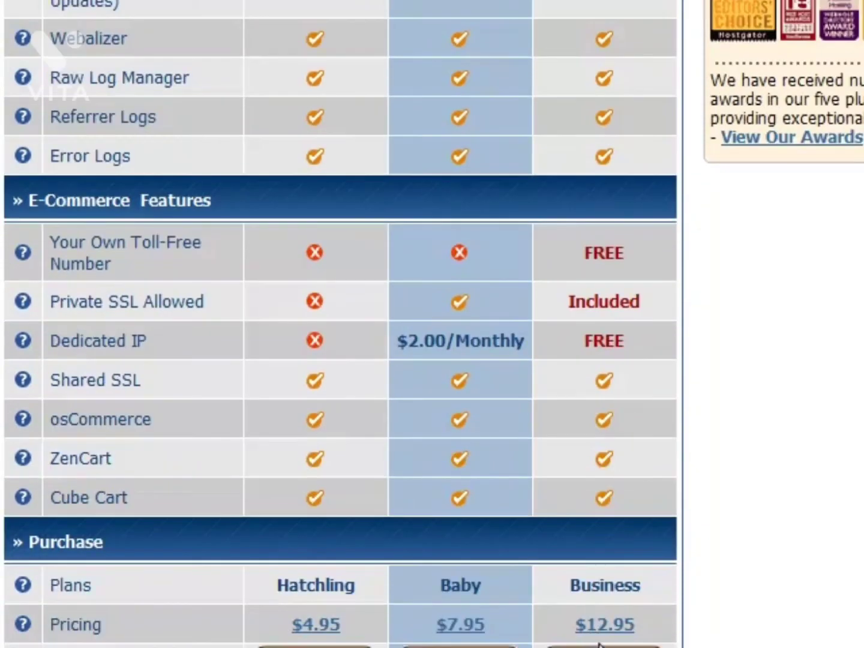
pyautogui.scroll(20, 609, 629)
pyautogui.scroll(15, 650, 421)
pyautogui.scroll(-8, 651, 421)
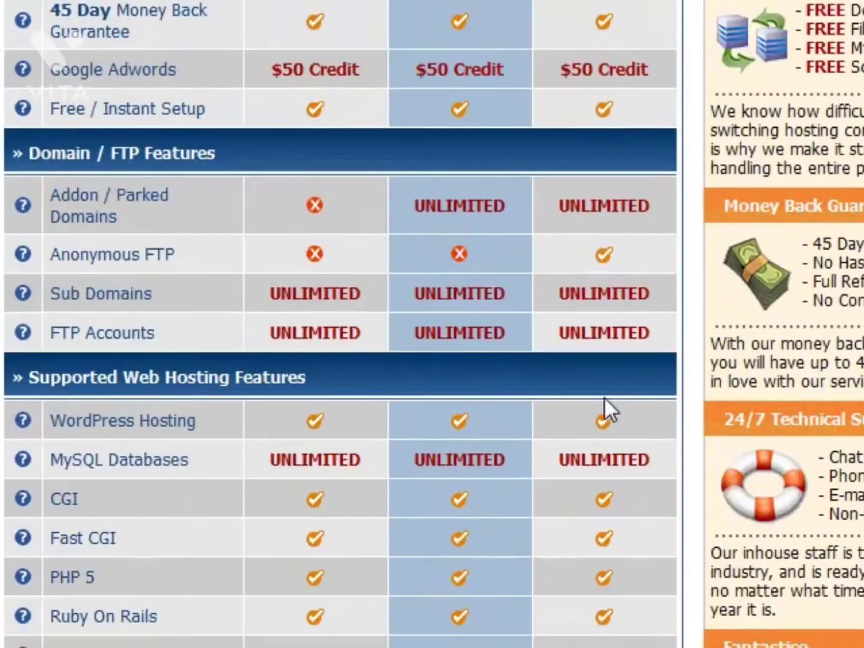
pyautogui.scroll(-20, 606, 402)
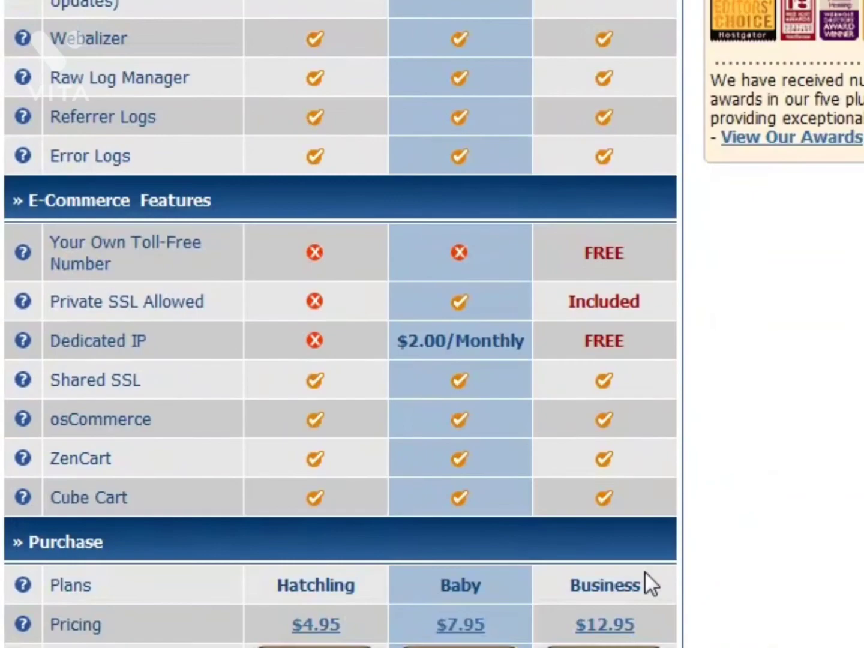
pyautogui.scroll(20, 340, 325)
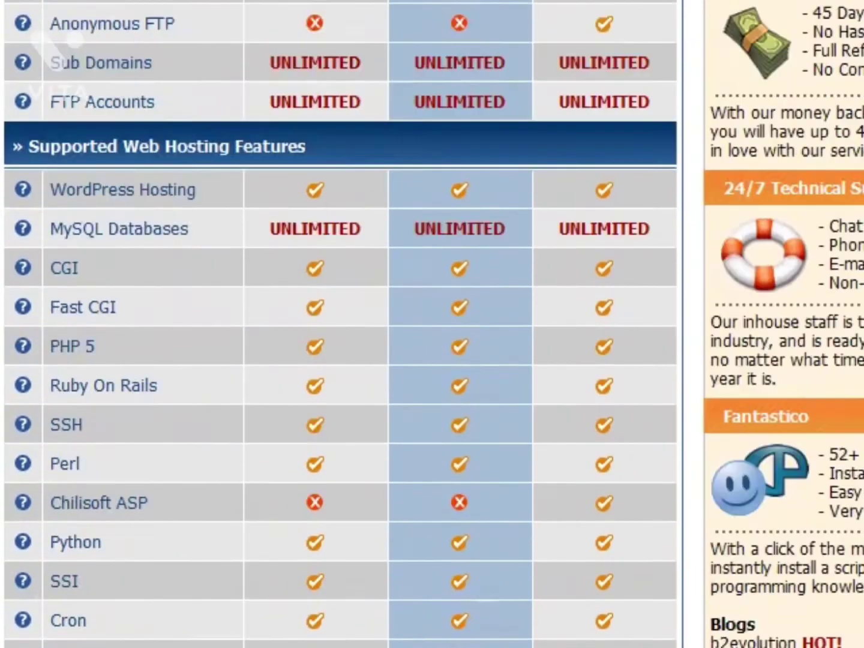
pyautogui.scroll(8, 350, 327)
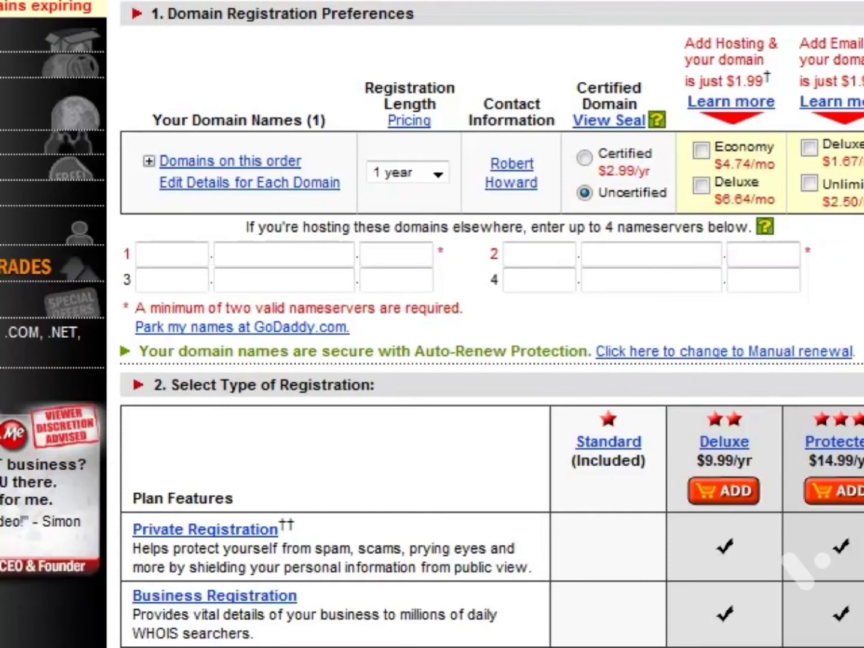
# On the GoDaddy registration page, locate the nameserver fields and look over the registration types and checkout preferences.
pyautogui.click(155, 246)
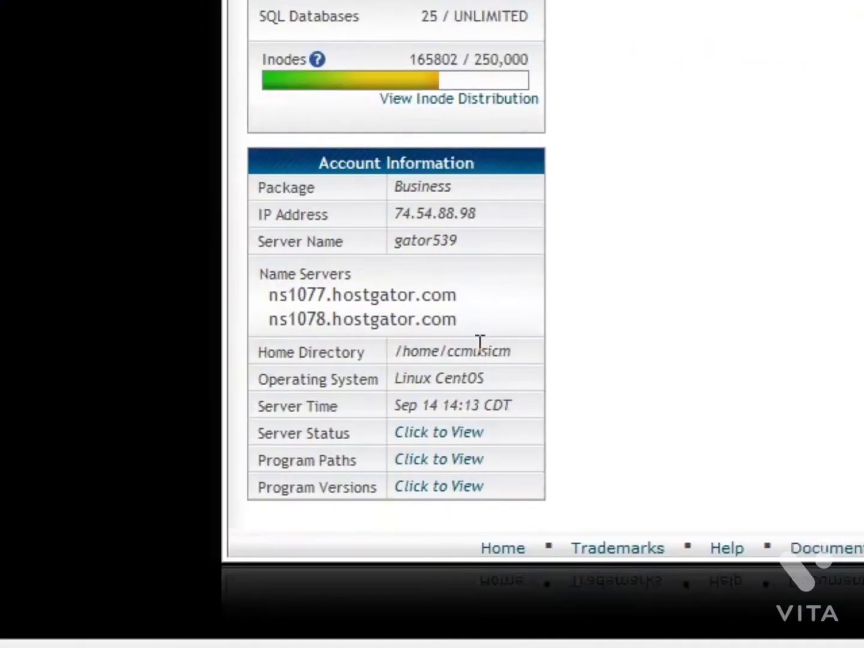
pyautogui.moveTo(484, 329); pyautogui.dragTo(252, 283)
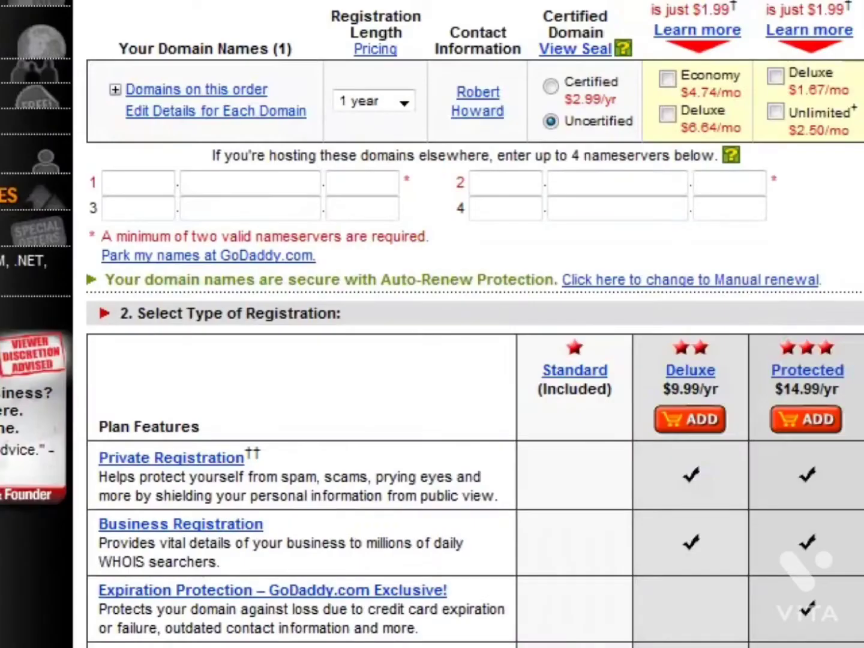
pyautogui.scroll(-15, 357, 498)
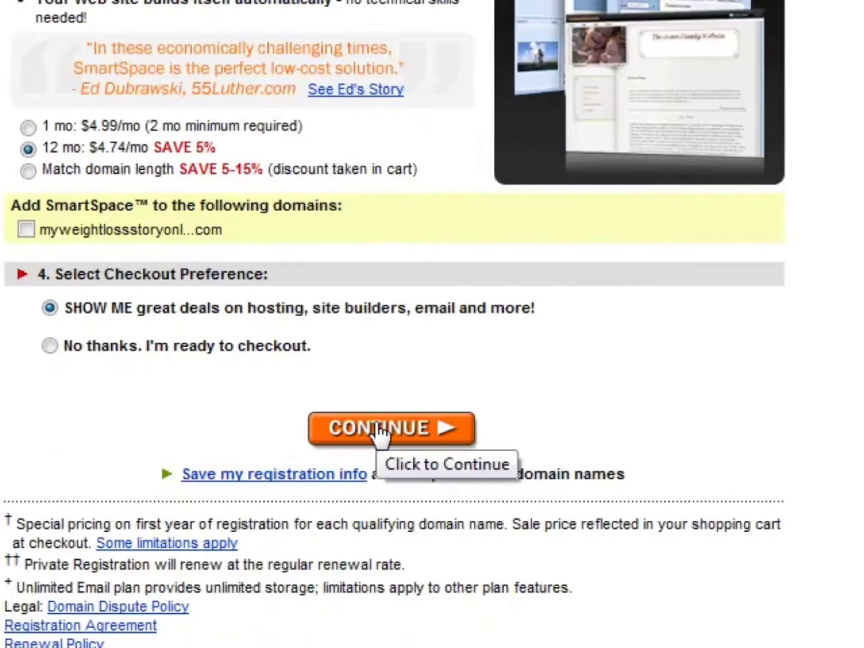
pyautogui.scroll(13, 381, 430)
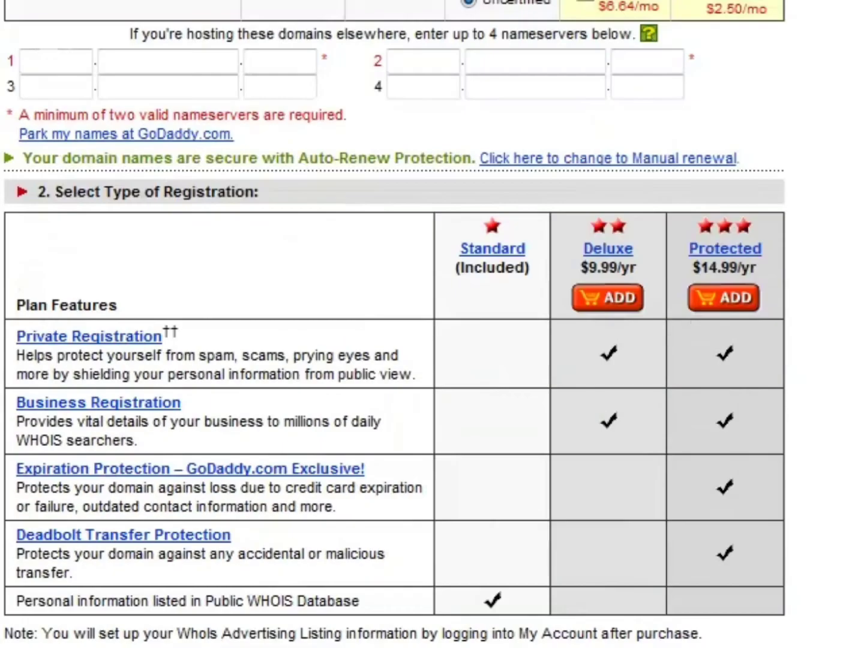
pyautogui.scroll(-10, 224, 88)
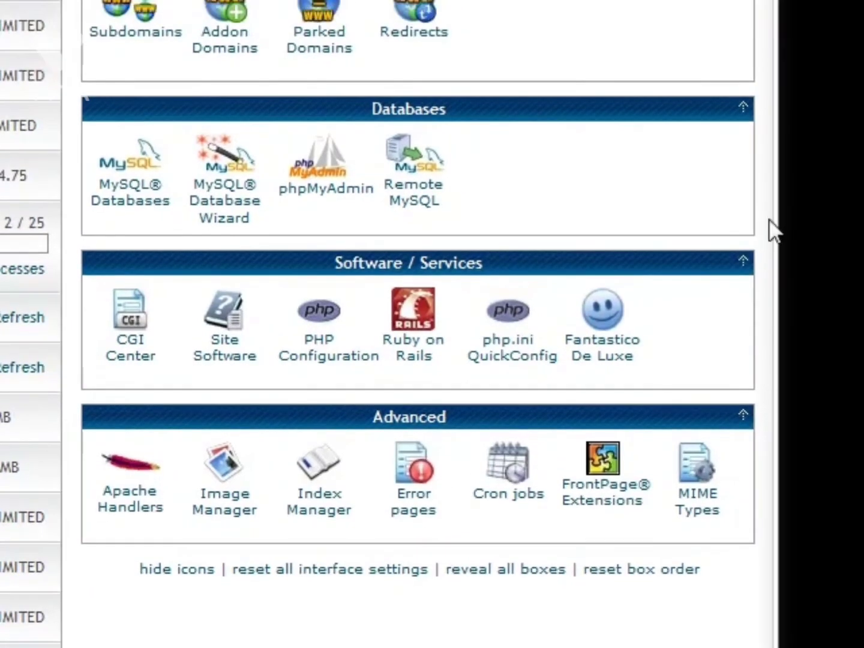
# In the hosting control panel, look over the available tools and open the Addon Domains form at its new domain name field.
pyautogui.scroll(3, 769, 231)
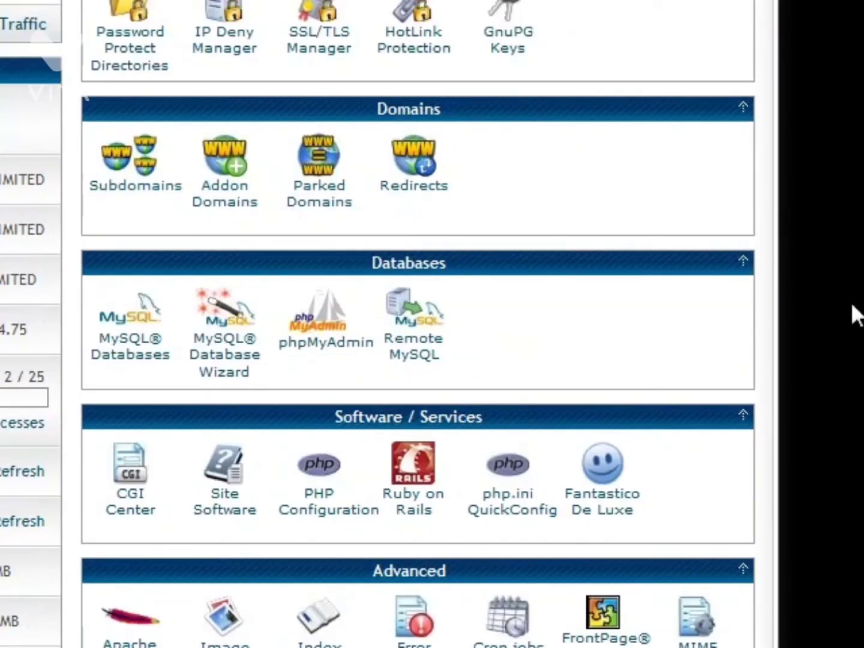
pyautogui.scroll(12, 854, 315)
pyautogui.scroll(13, 667, 306)
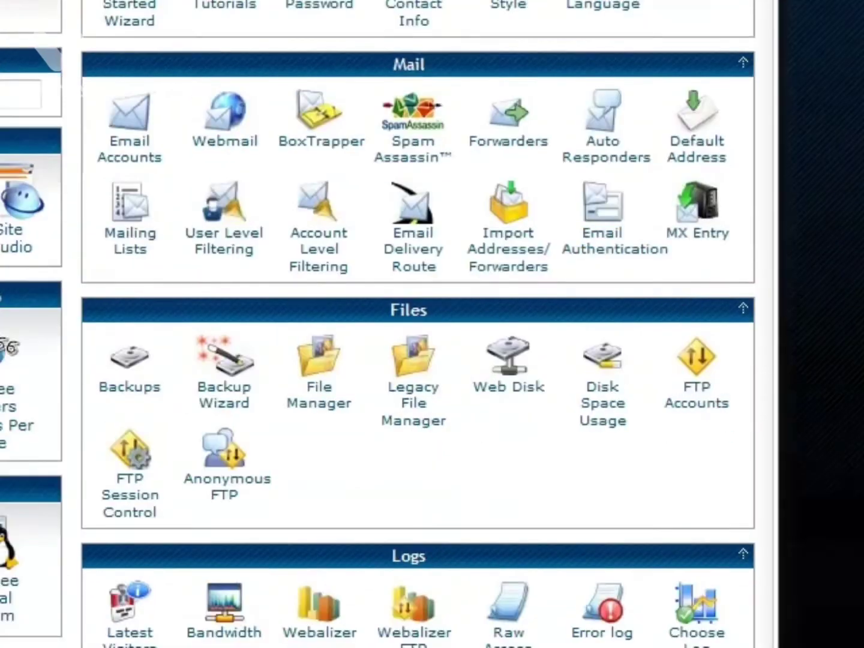
pyautogui.scroll(-4, 760, 280)
pyautogui.scroll(-10, 759, 279)
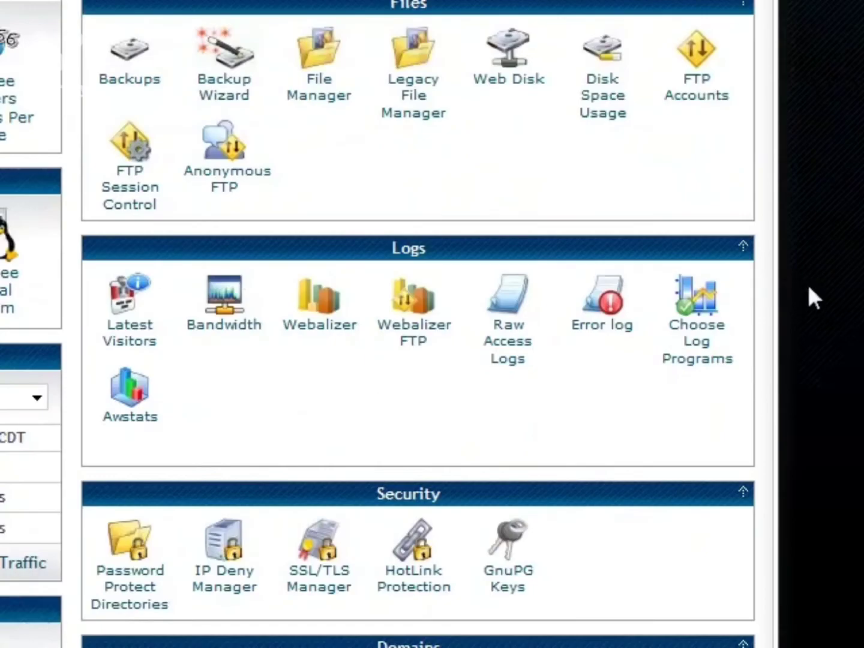
pyautogui.scroll(-6, 380, 441)
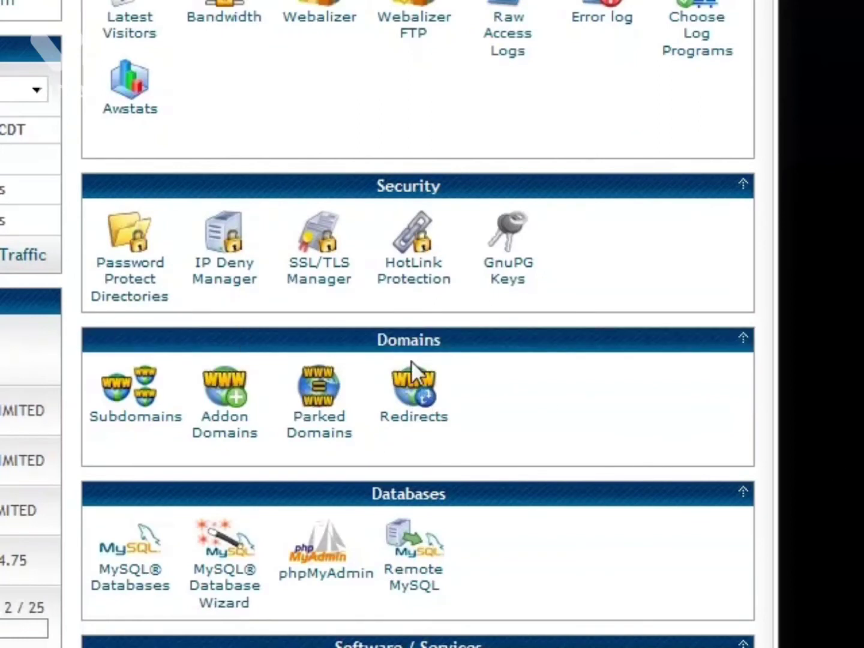
pyautogui.click(246, 435)
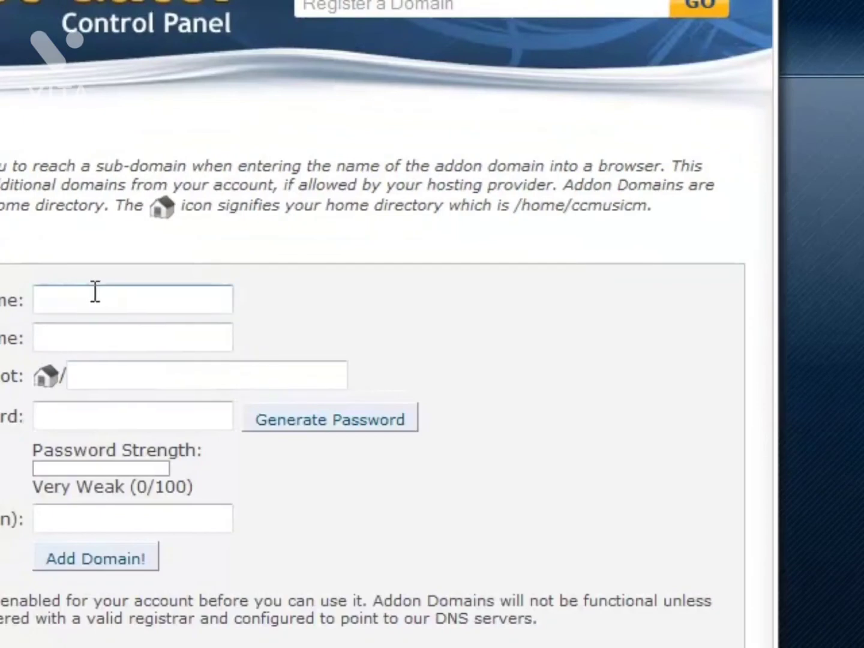
pyautogui.click(90, 296)
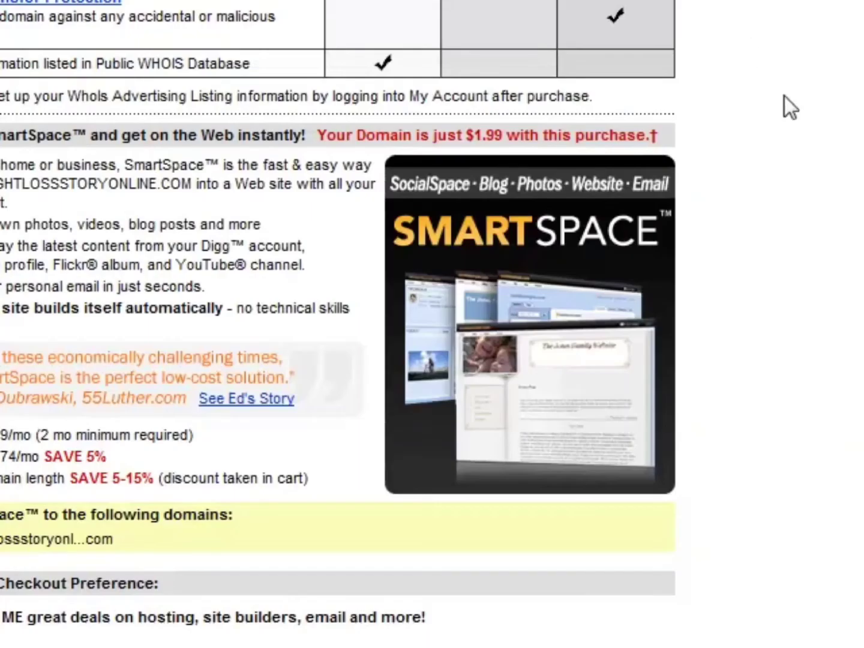
# Return to the GoDaddy registration page, review the registration options and continue to the shopping cart.
pyautogui.scroll(10, 846, 271)
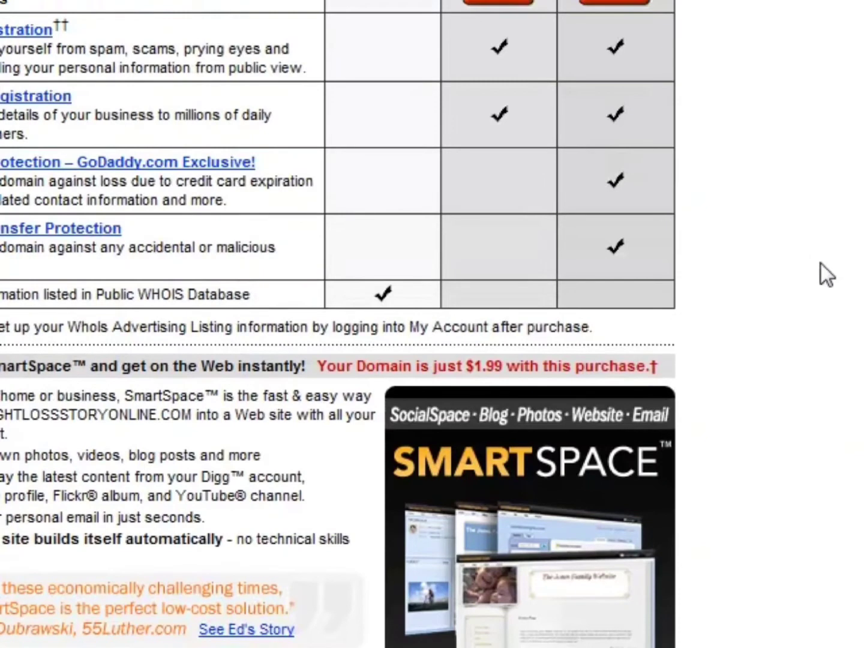
pyautogui.scroll(-10, 819, 264)
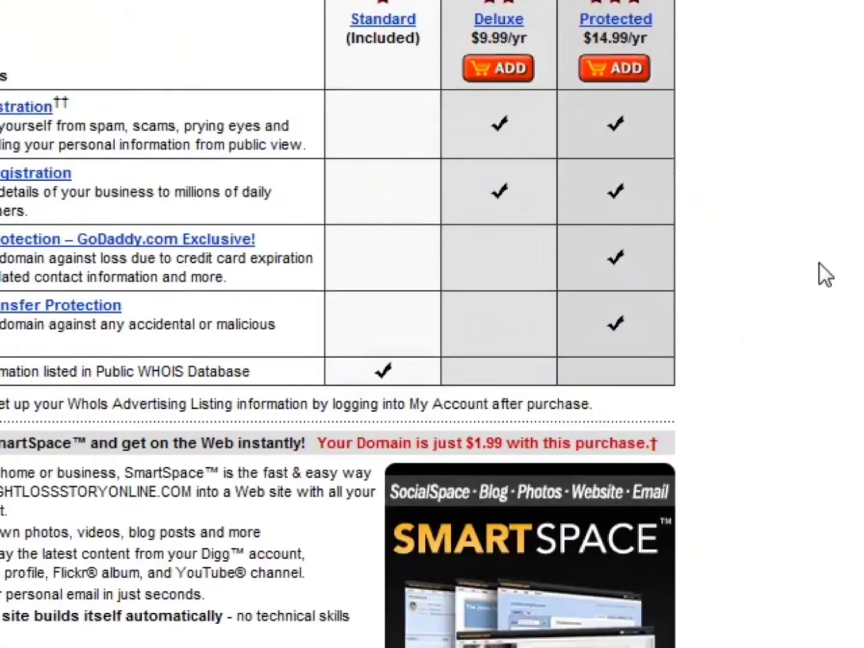
pyautogui.scroll(-4, 819, 266)
pyautogui.scroll(3, 816, 267)
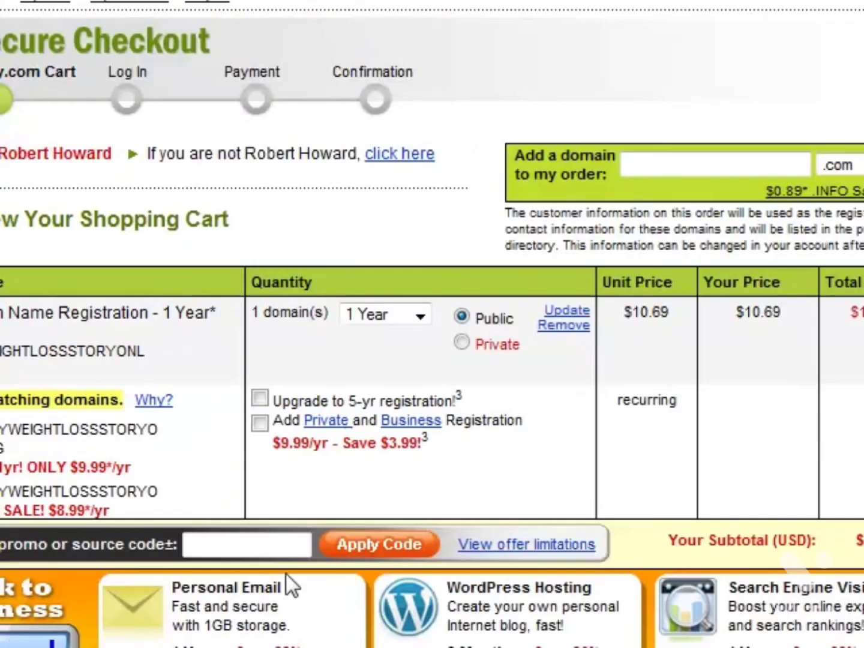
# Try to apply a promo code beginning with 299 to the domain order in the shopping cart.
pyautogui.click(232, 543)
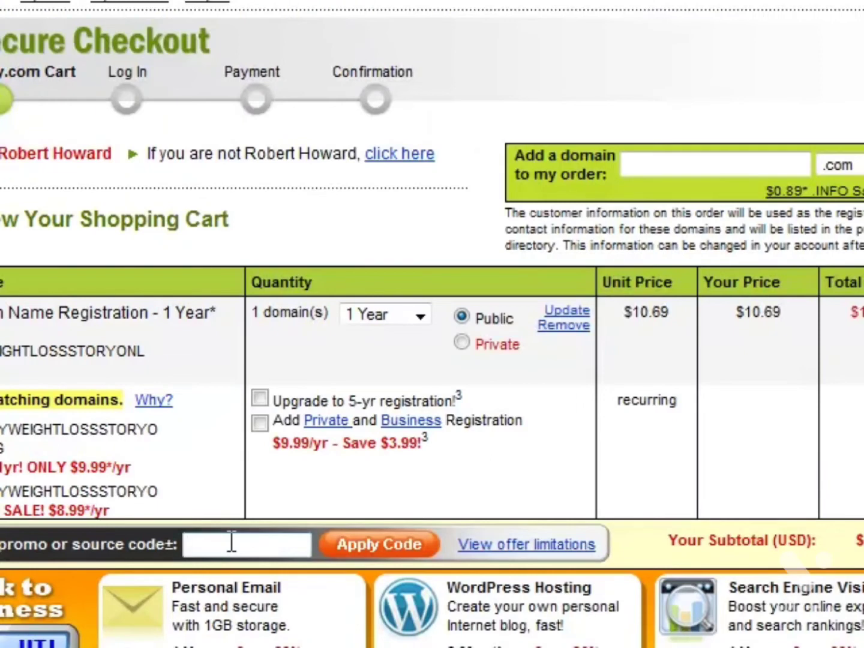
pyautogui.write('299COM')
pyautogui.click(390, 543)
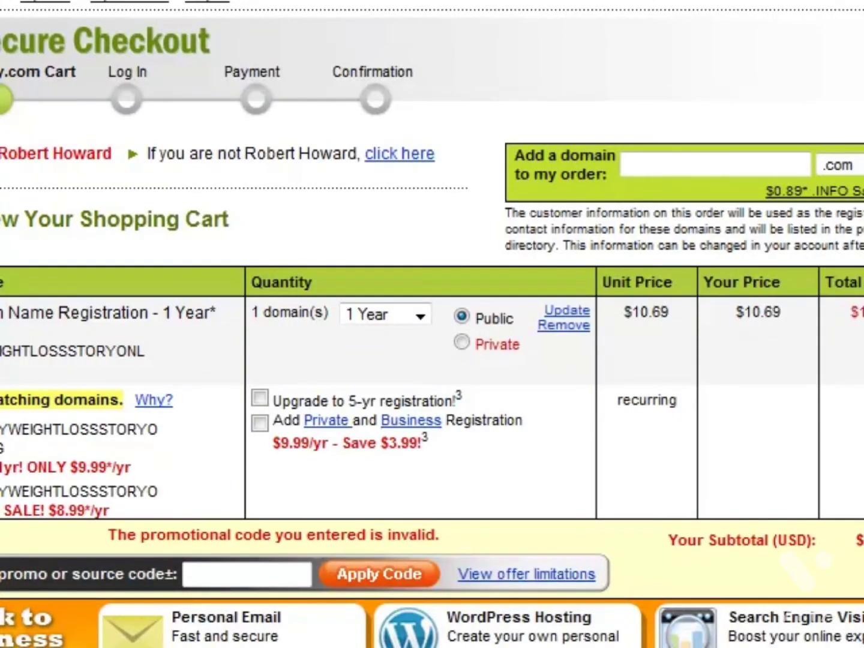
# Enter the promo code 299BUYCOM for the domain order in the shopping cart.
pyautogui.click(264, 573)
pyautogui.write('299BUYCOM')
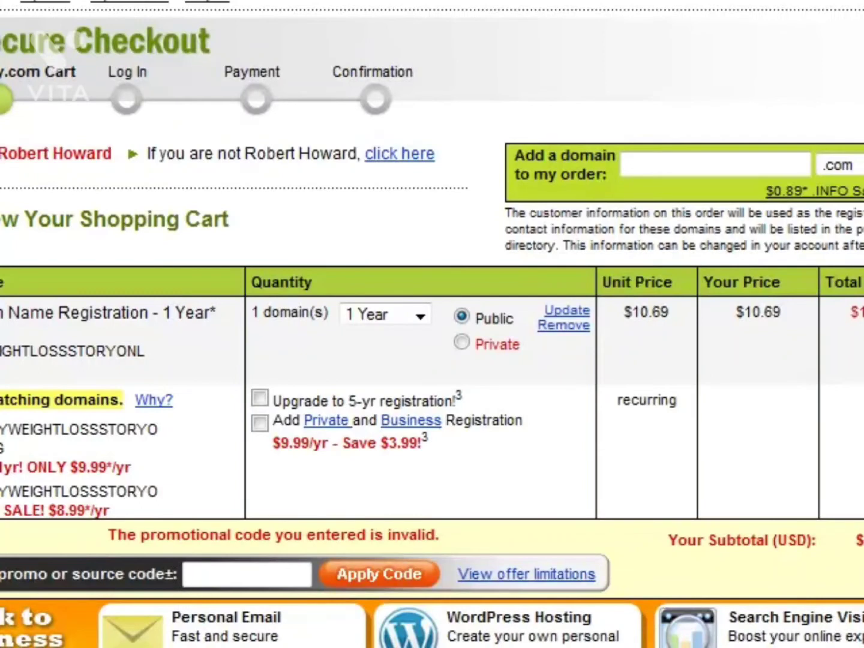
pyautogui.click(211, 569)
pyautogui.write('299')
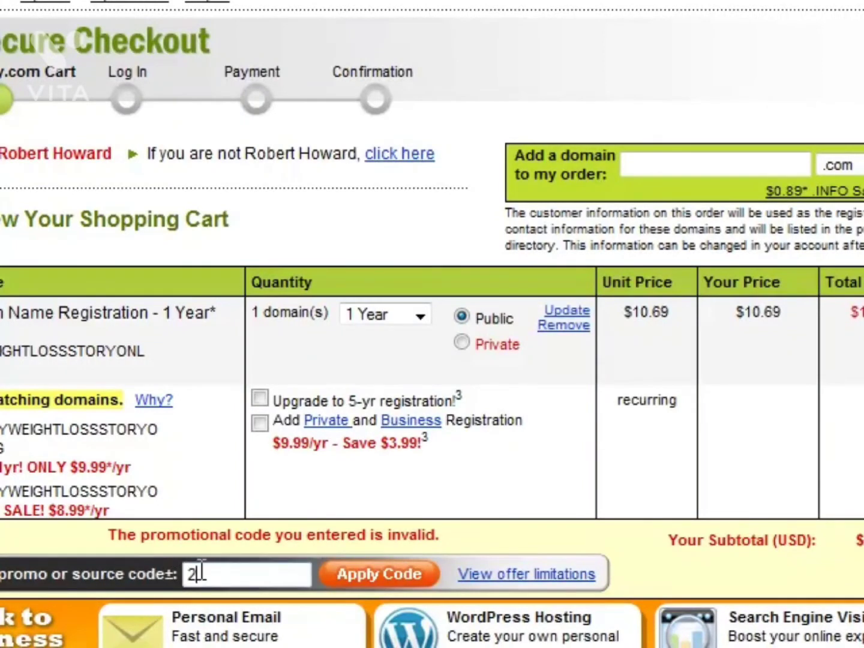
pyautogui.write('BUYCOM')
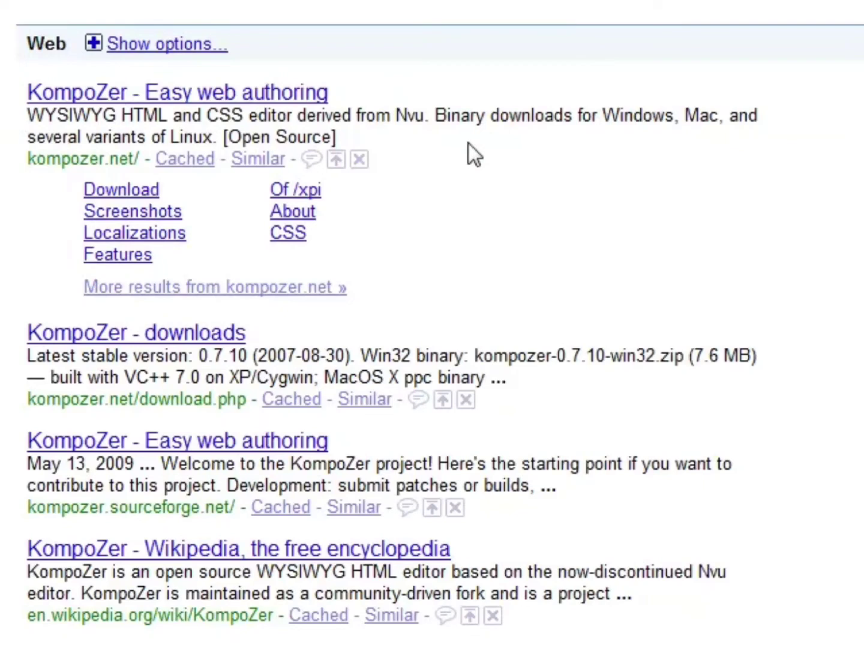
# Open the KompoZer website from the search results and, in the KompoZer editor, place the text cursor in the outlined area of the blank page.
pyautogui.click(81, 96)
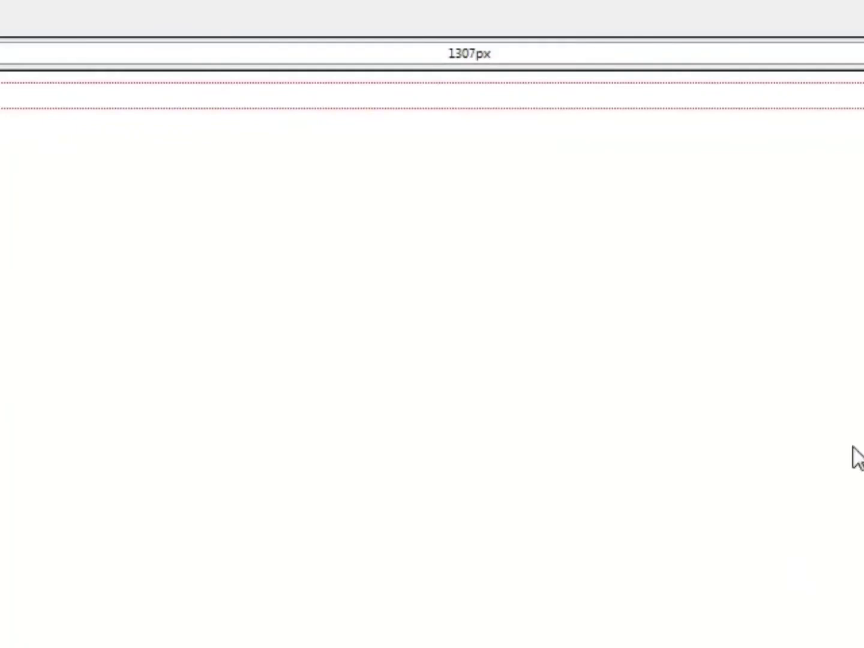
pyautogui.click(481, 99)
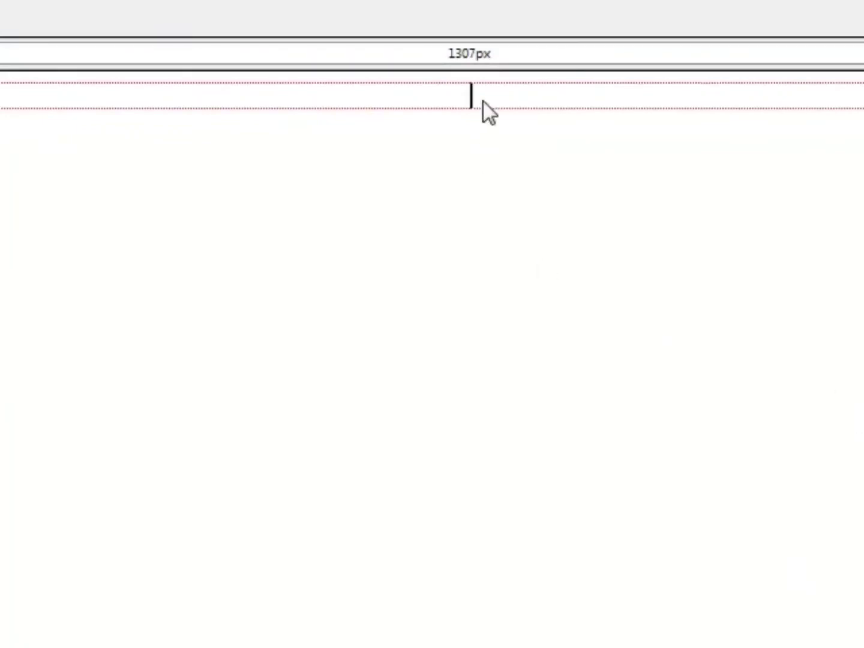
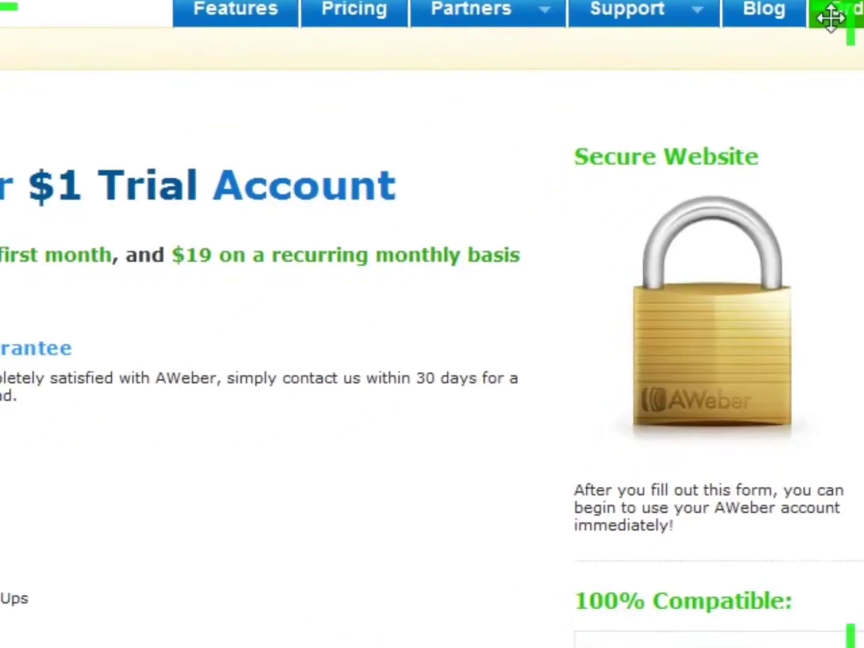
# Review AWeber's $1 trial account offer, including its recurring charge, guarantee, included features, extended-term discounts and order form.
pyautogui.moveTo(85, 185); pyautogui.dragTo(402, 179)
pyautogui.click(470, 225)
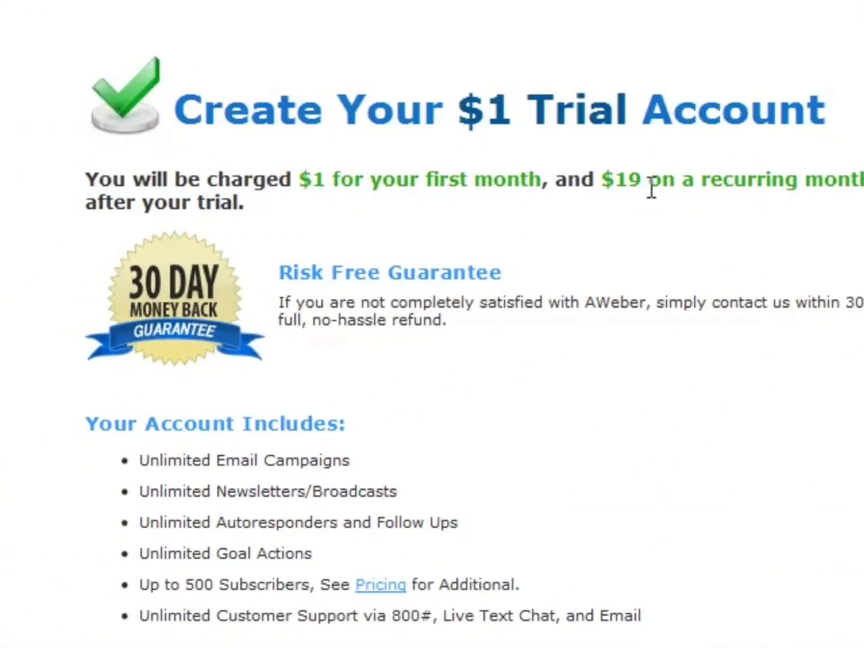
pyautogui.moveTo(607, 177); pyautogui.dragTo(835, 240)
pyautogui.click(739, 232)
pyautogui.scroll(-2, 597, 230)
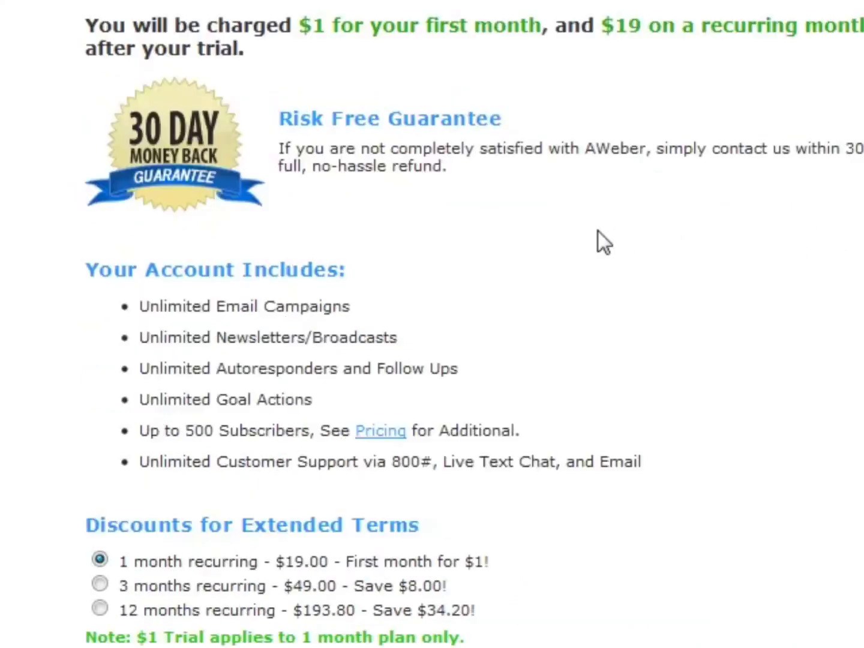
pyautogui.scroll(1, 597, 229)
pyautogui.moveTo(602, 102); pyautogui.dragTo(527, 132)
pyautogui.click(388, 120)
pyautogui.click(531, 131)
pyautogui.scroll(-4, 532, 132)
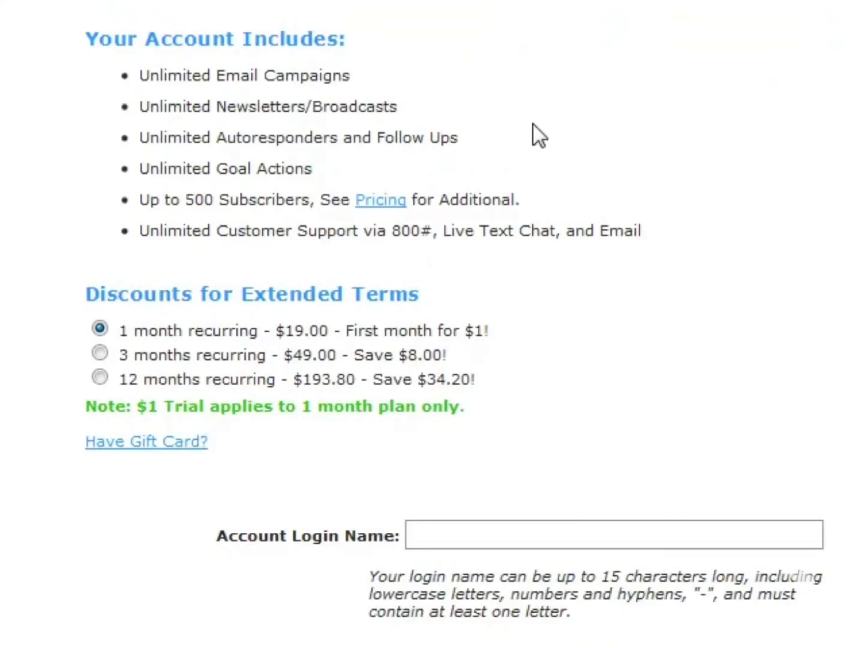
pyautogui.scroll(-14, 537, 102)
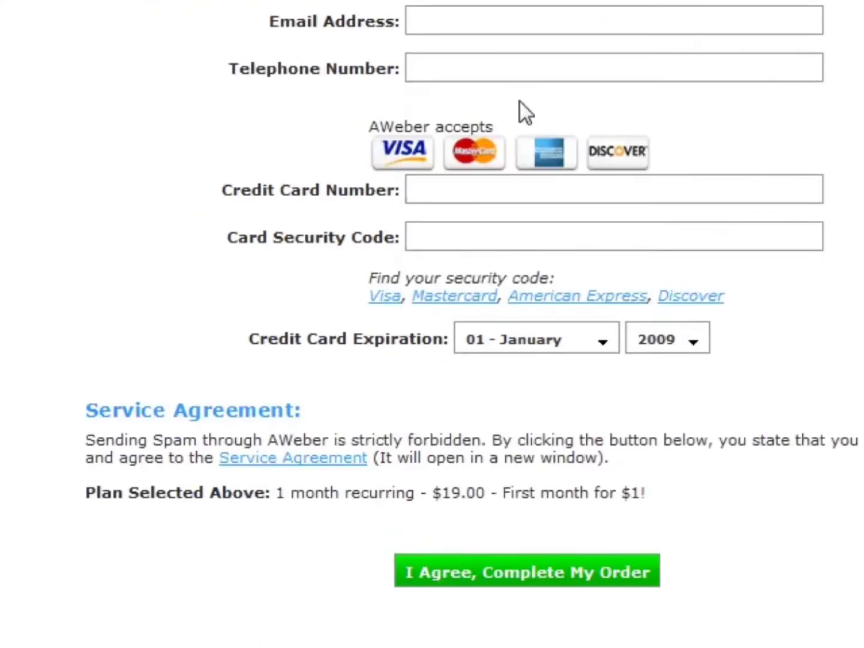
pyautogui.scroll(15, 805, 366)
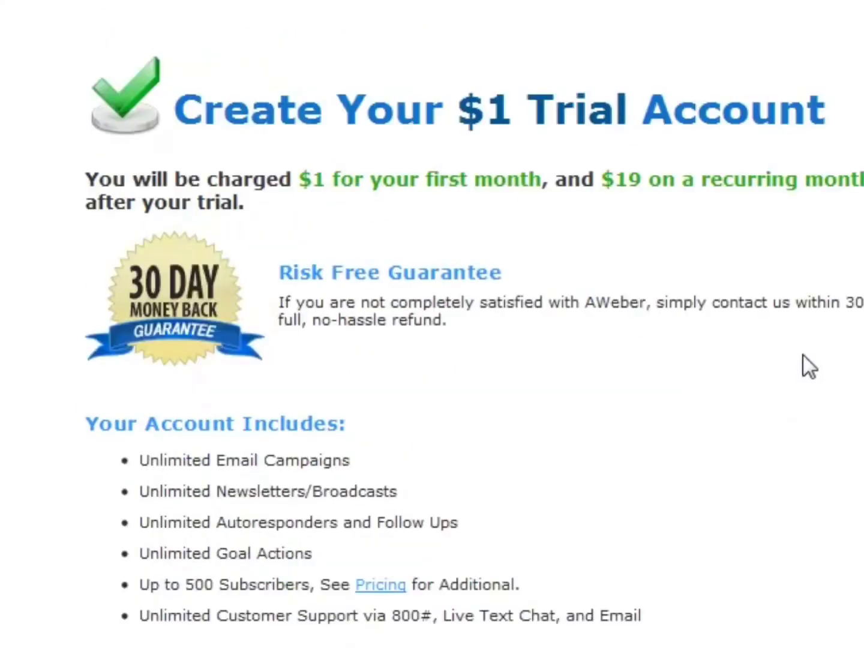
pyautogui.moveTo(667, 179); pyautogui.dragTo(608, 189)
pyautogui.click(608, 189)
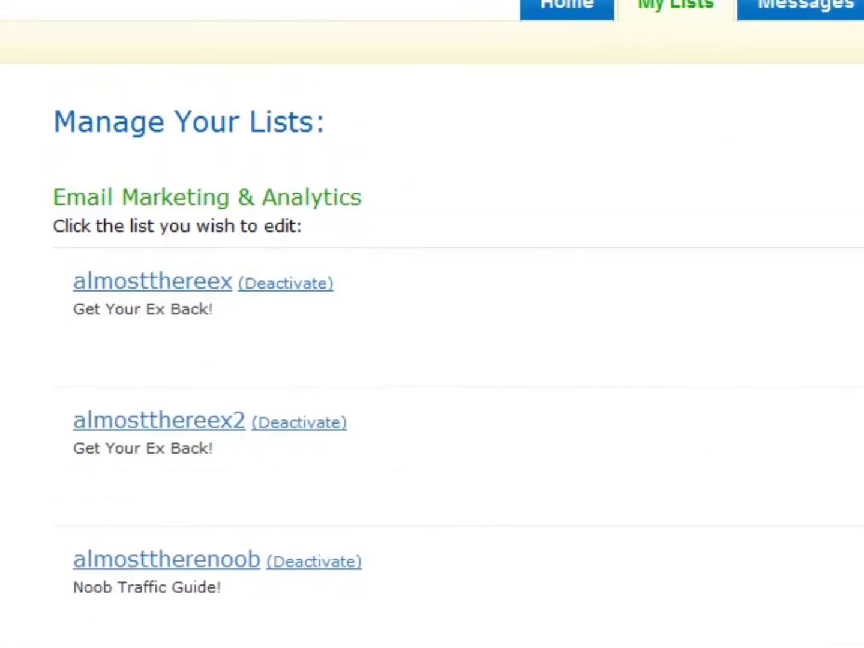
# Create a new mailing list from the Manage Your Lists page and bring up its list settings.
pyautogui.click(659, 386)
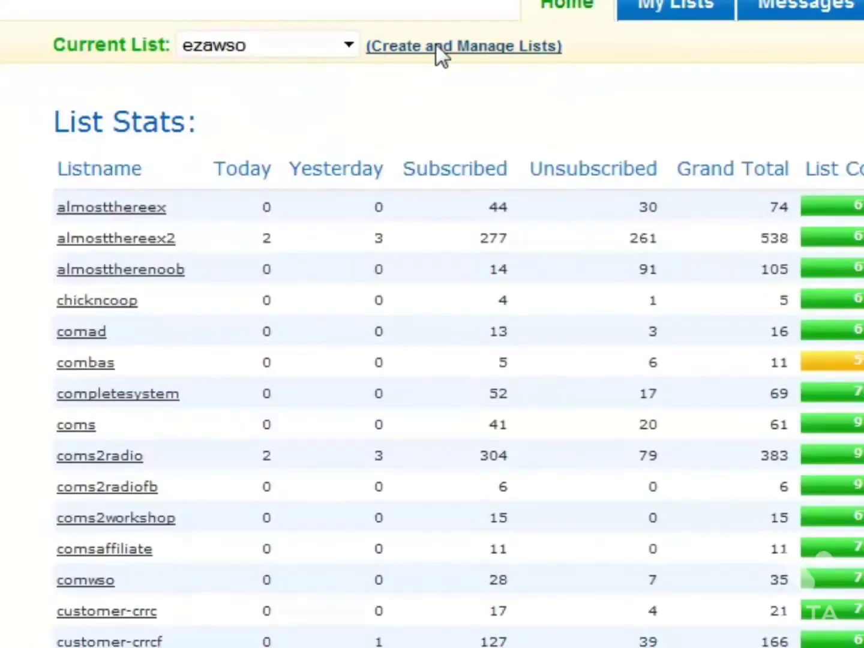
pyautogui.click(435, 46)
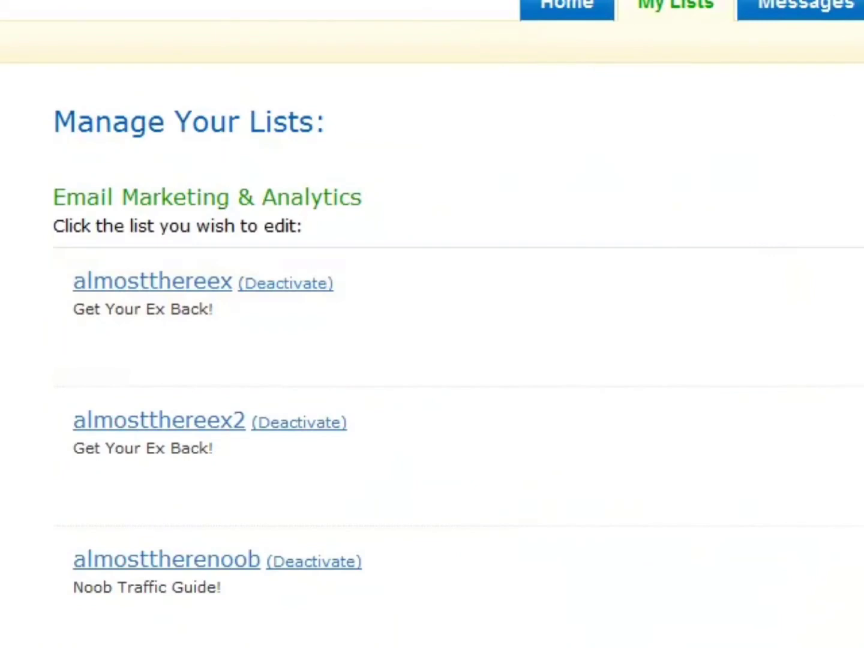
pyautogui.click(486, 207)
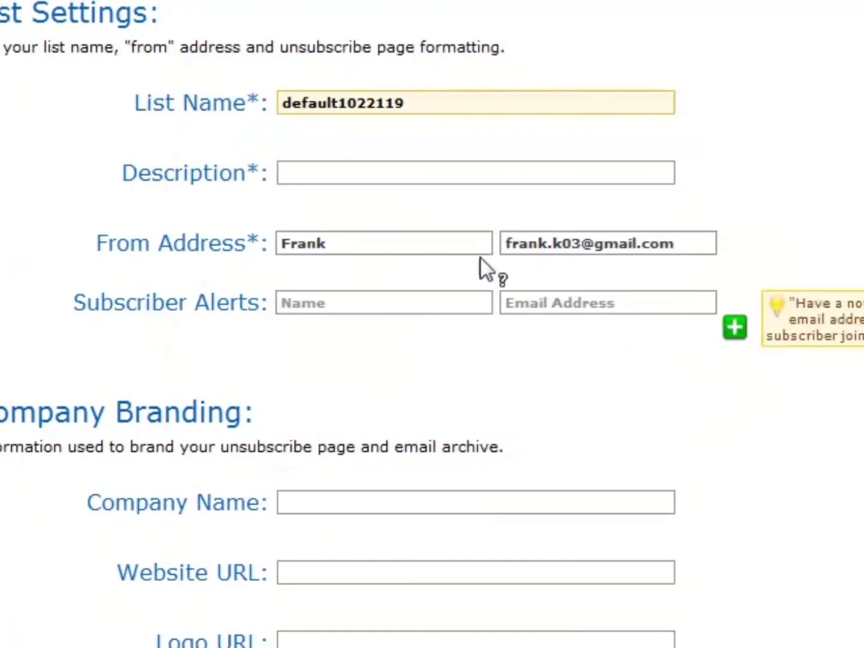
# Replace the default list name with MWLSOSub.
pyautogui.moveTo(457, 93); pyautogui.dragTo(78, 91)
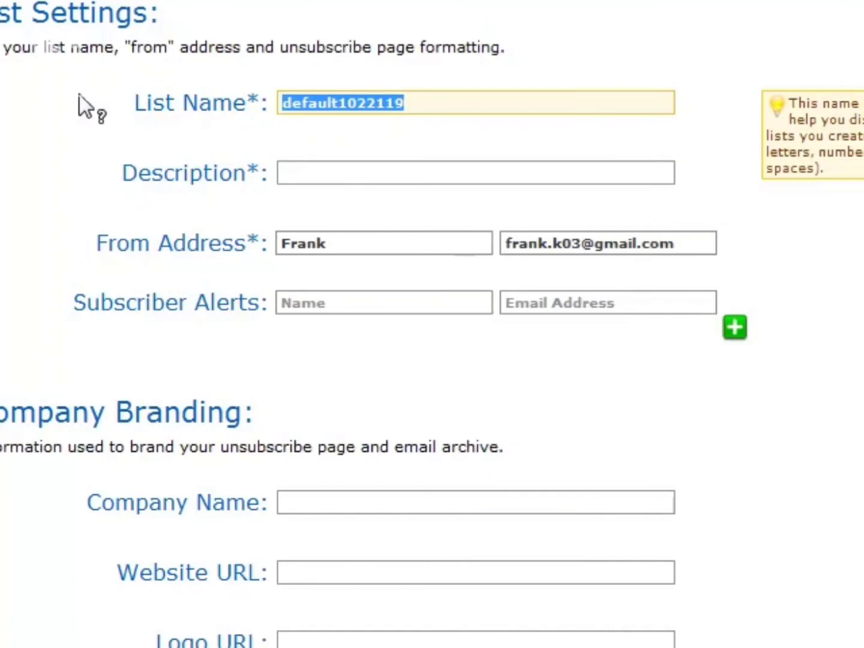
pyautogui.write('My')
pyautogui.press('BackSpace')
pyautogui.write('WLSO')
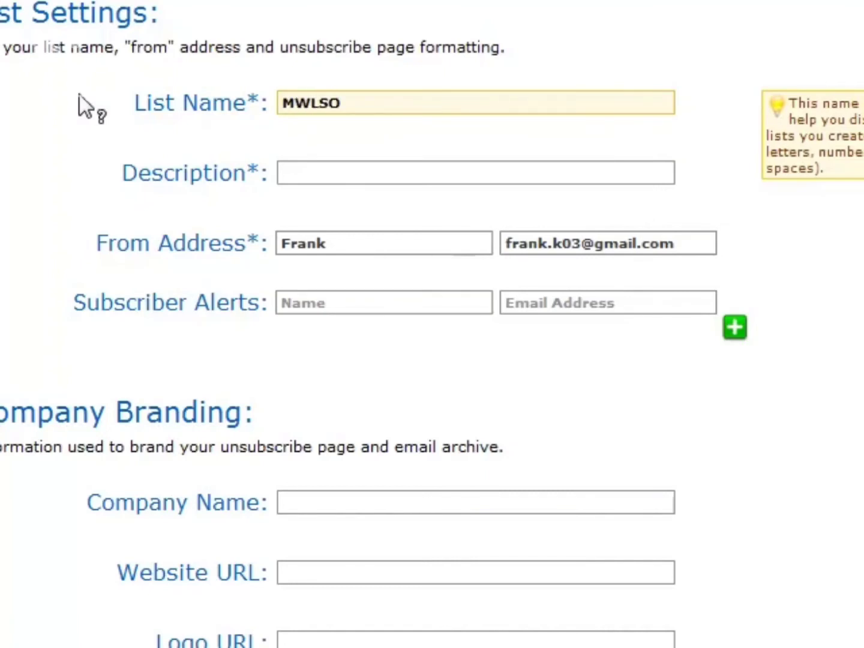
pyautogui.write('Sus')
pyautogui.press('BackSpace')
pyautogui.write('b')
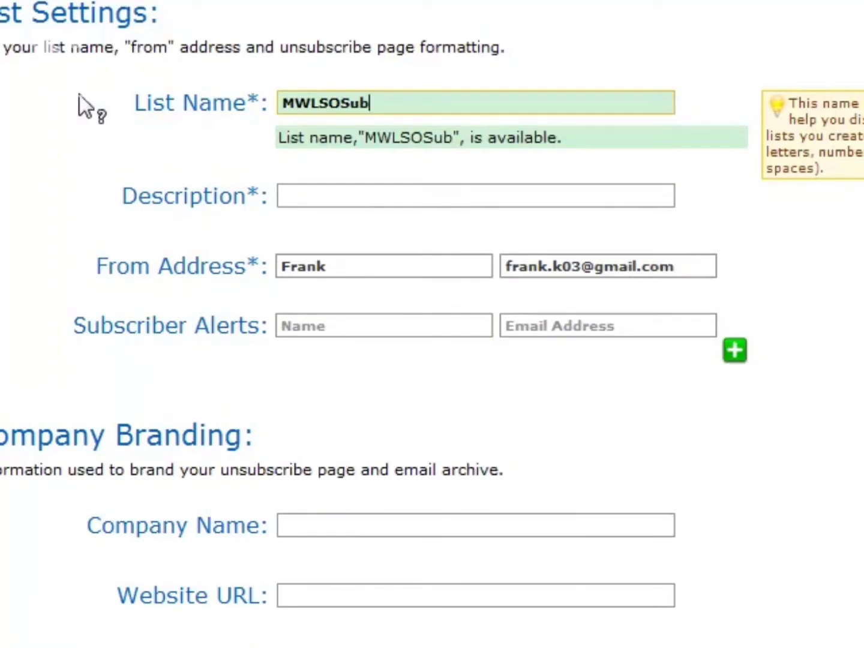
# Set the list's description to "My Weight Loss Story Online!".
pyautogui.press('Tab')
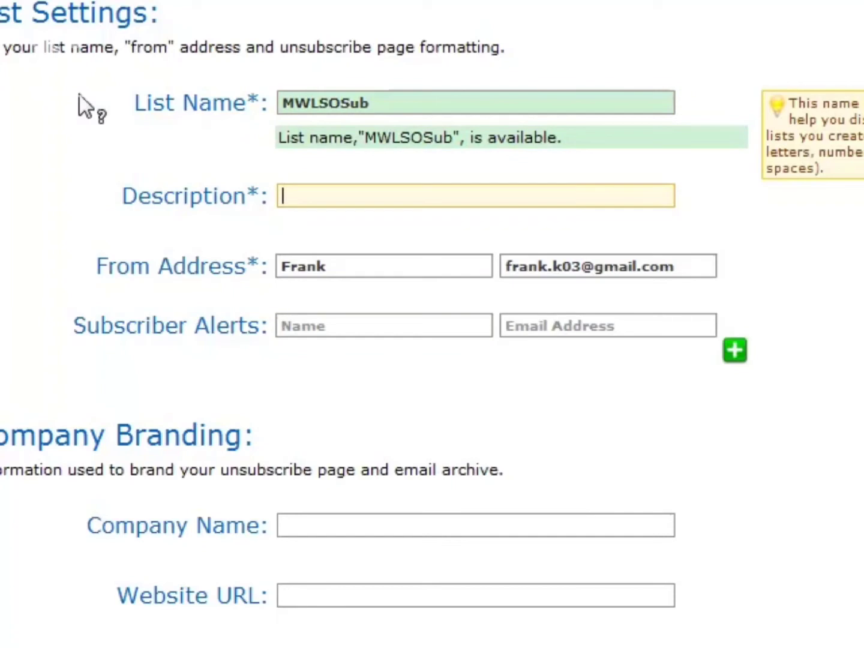
pyautogui.write('My Weight Loss Story Online!')
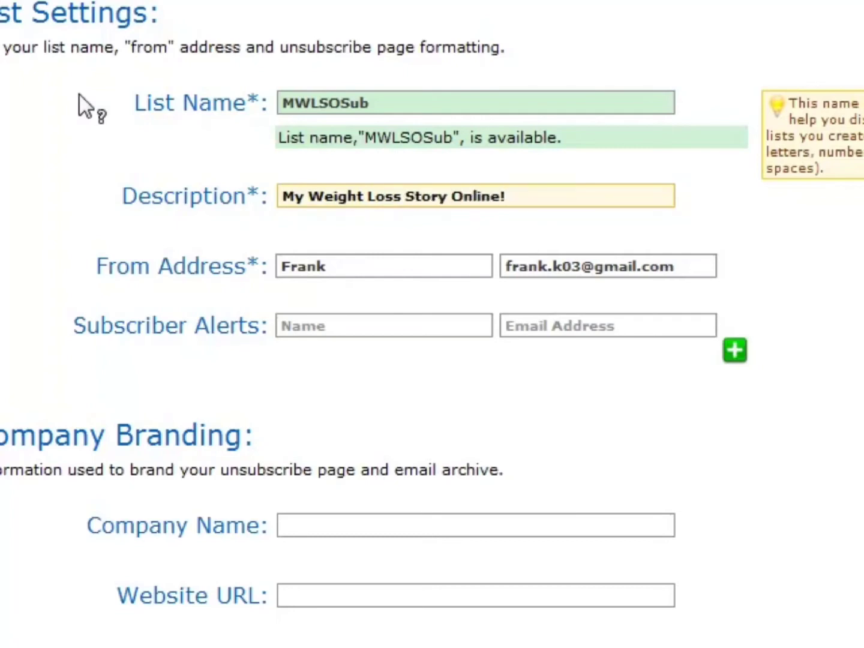
# Replace the sender name in the list's From Address with the new sender's first name.
pyautogui.click(399, 268)
pyautogui.hotkey('ctrl', 'a')
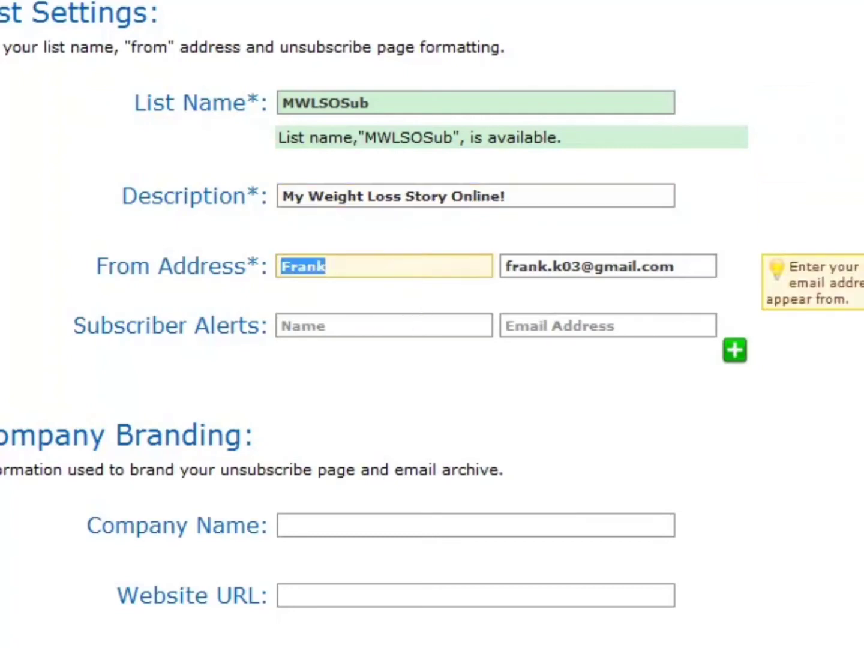
pyautogui.write('Rob')
# Replace the From Address e-mail with the sender's e-mail address at the weight loss domain.
pyautogui.press('Tab')
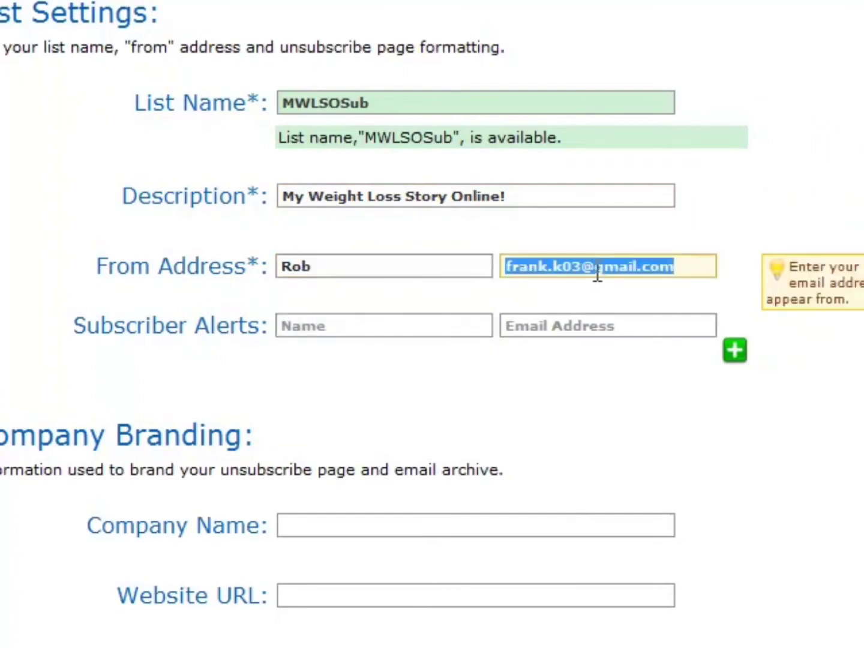
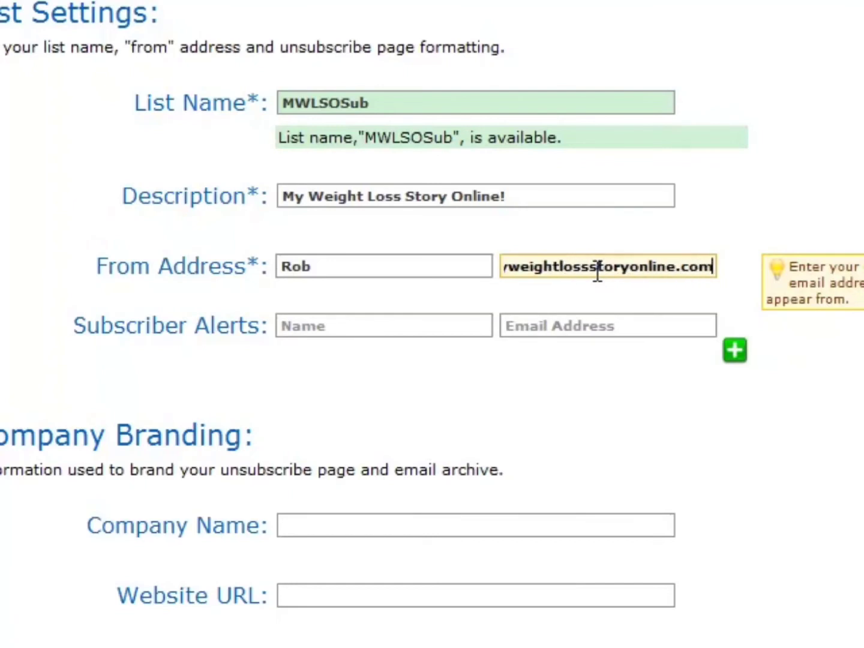
# Set the company name in the branding details to "My Weight Loss Story Online".
pyautogui.click(373, 524)
pyautogui.write('My Wei')
pyautogui.press('BackSpace')
pyautogui.write('ight Loss St')
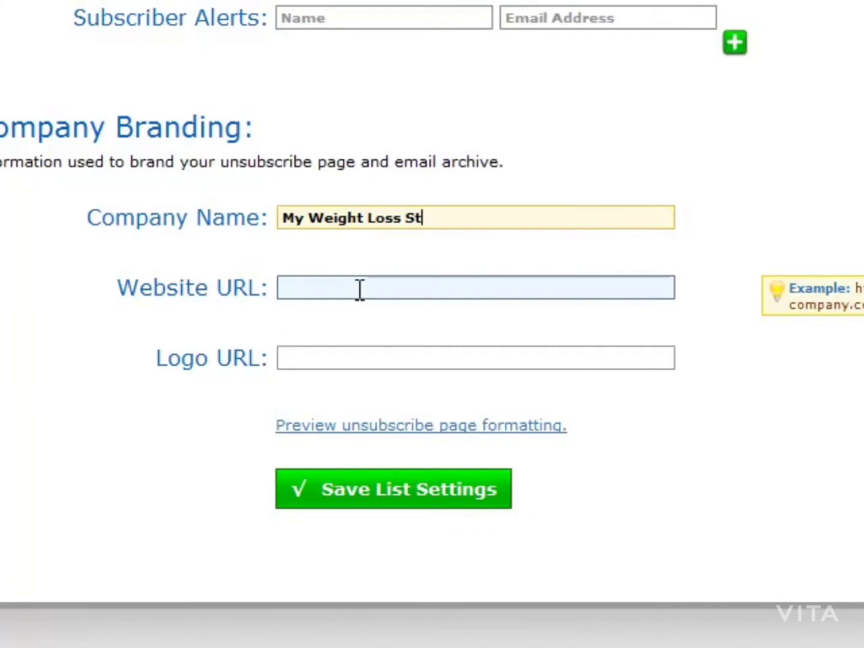
pyautogui.write('ory Online')
pyautogui.click(359, 289)
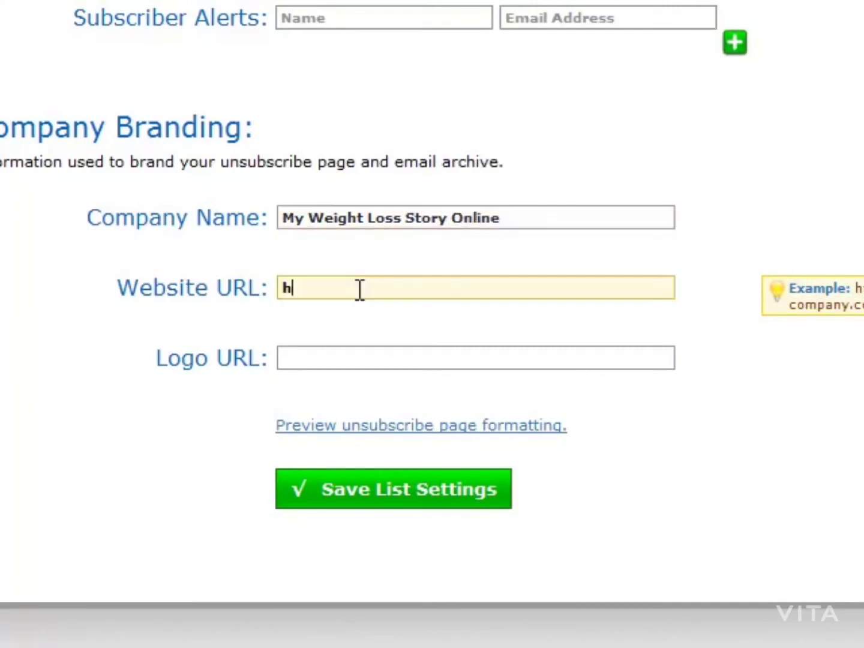
pyautogui.write('http:ww')
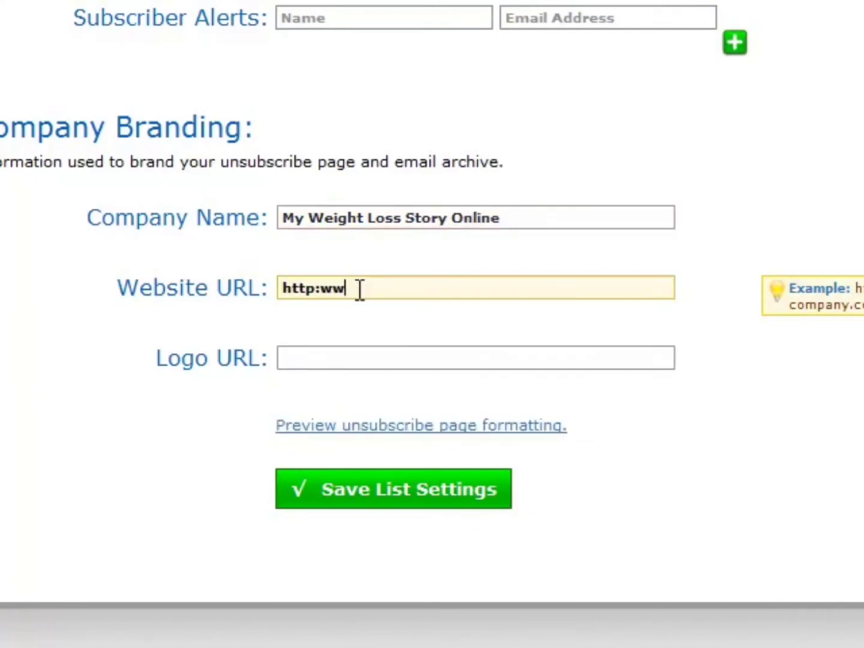
pyautogui.press('BackSpace')
pyautogui.press('BackSpace')
pyautogui.write('//www.My')
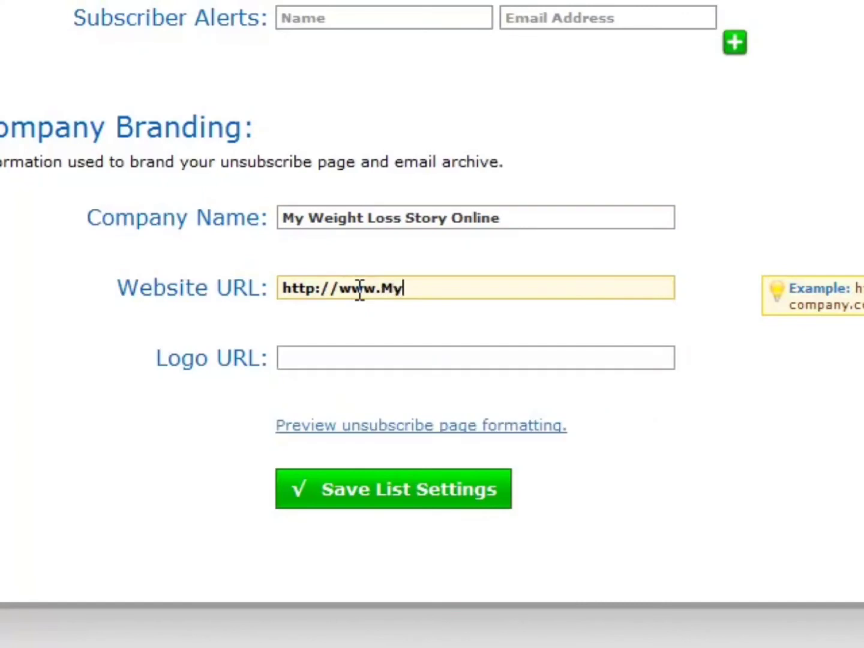
pyautogui.write('WeightLossStro')
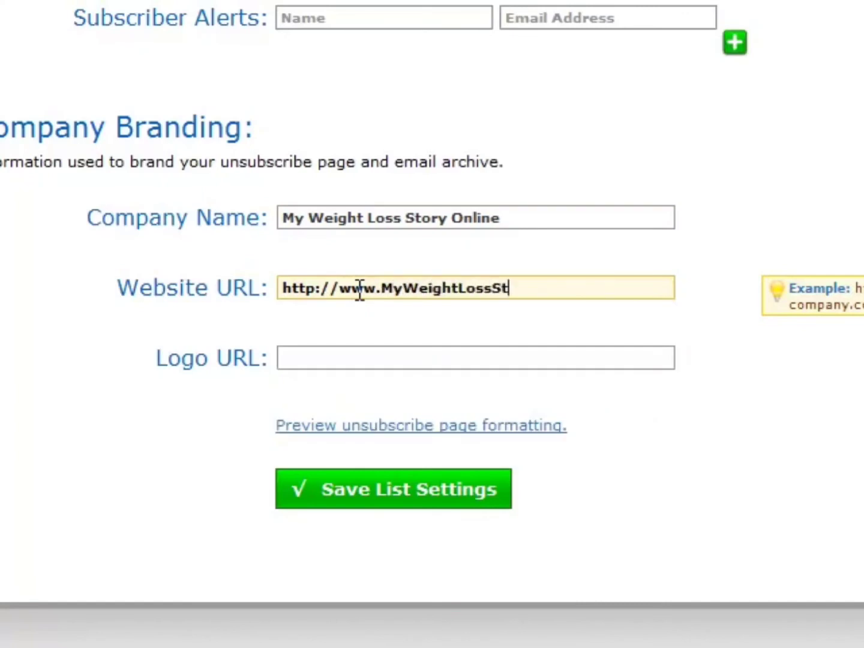
pyautogui.press('BackSpace')
pyautogui.press('BackSpace')
pyautogui.write('oryOnline.com')
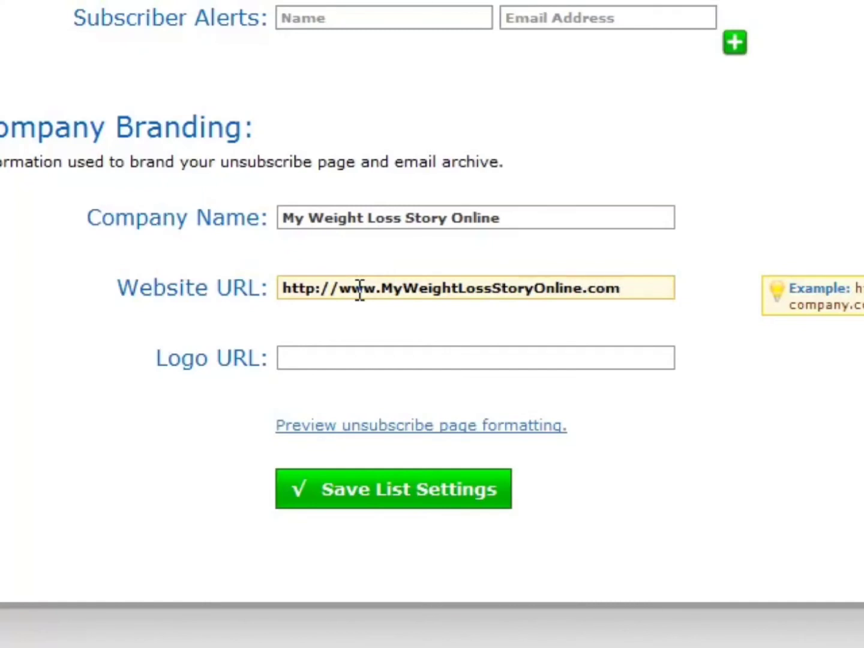
pyautogui.click(401, 366)
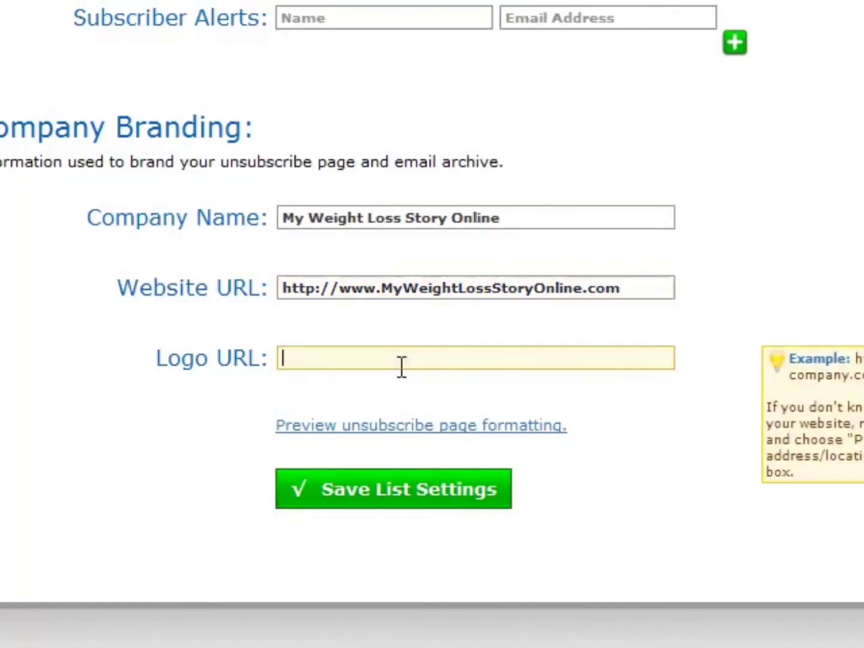
pyautogui.click(463, 492)
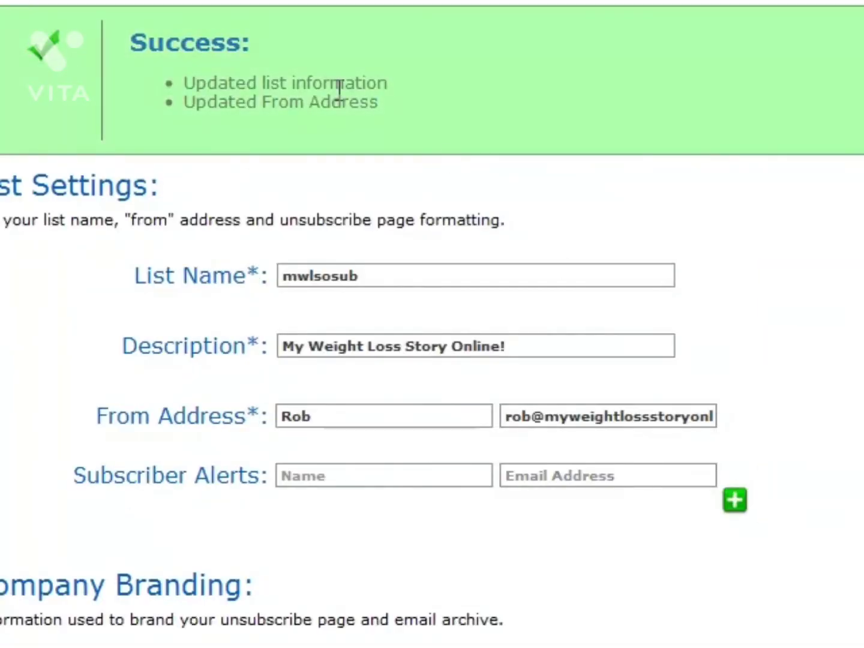
# Open the list's Confirmed Opt-In page and review the confirm message's subject options, intro, confirm link and closing.
pyautogui.moveTo(564, 2)
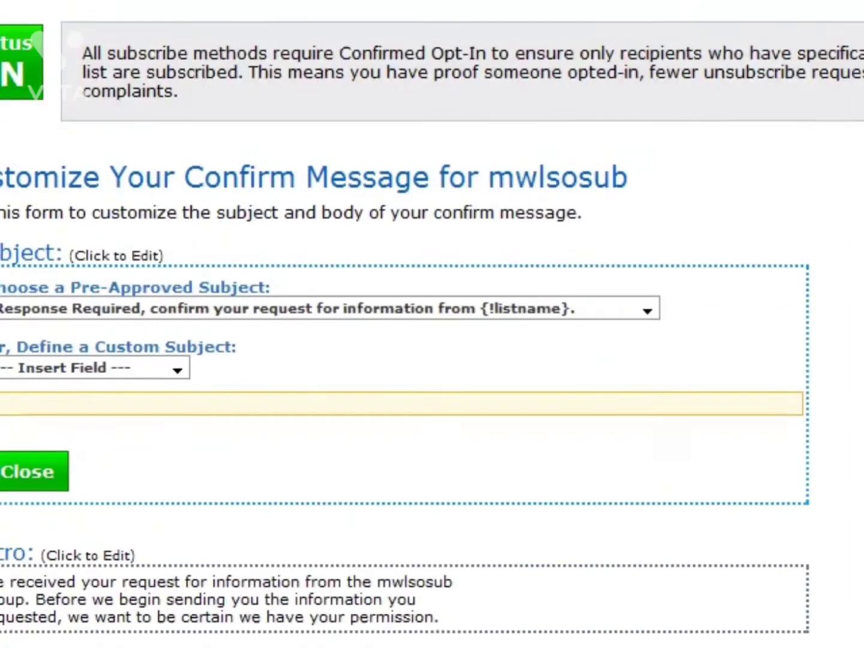
pyautogui.scroll(-6, 405, 324)
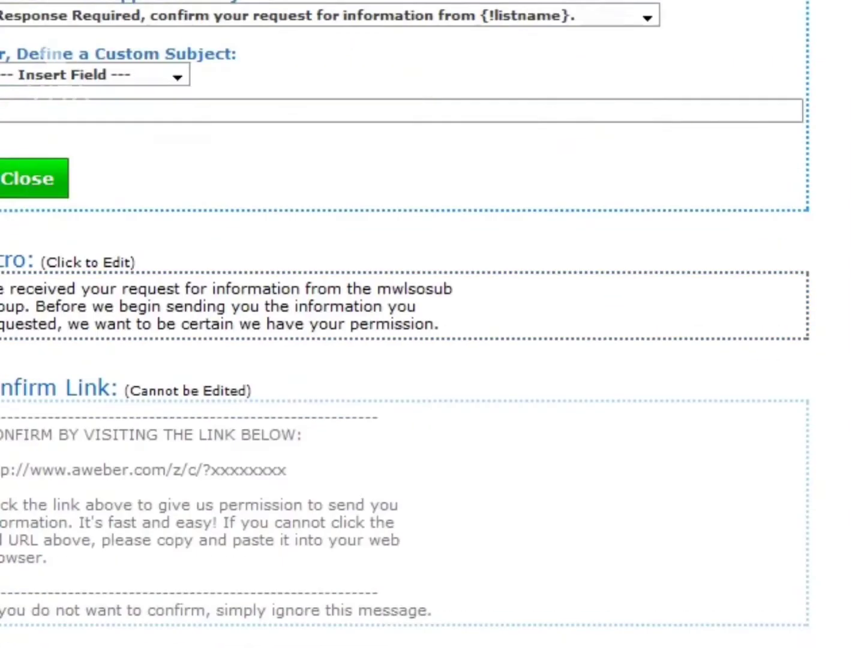
pyautogui.scroll(7, 432, 324)
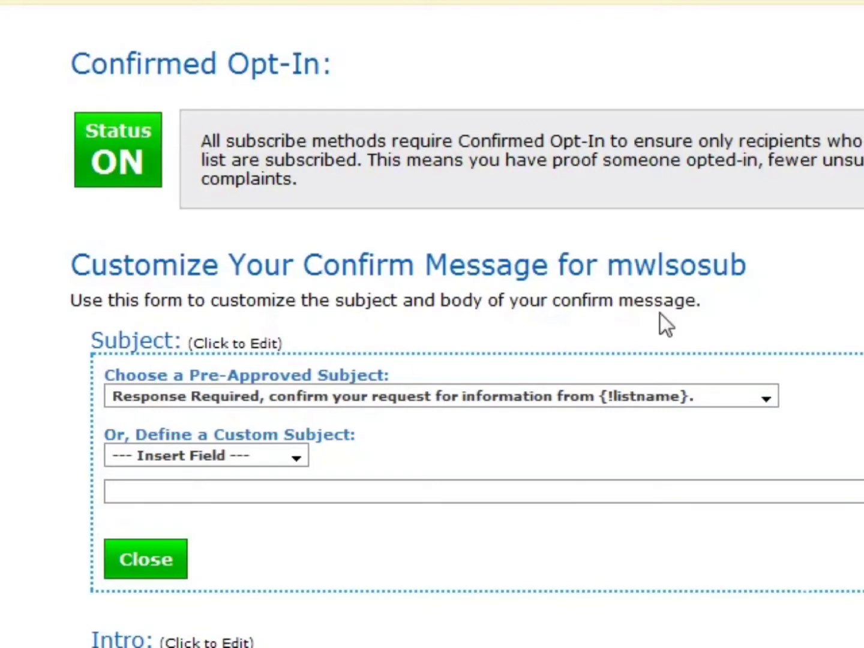
pyautogui.scroll(-8, 219, 408)
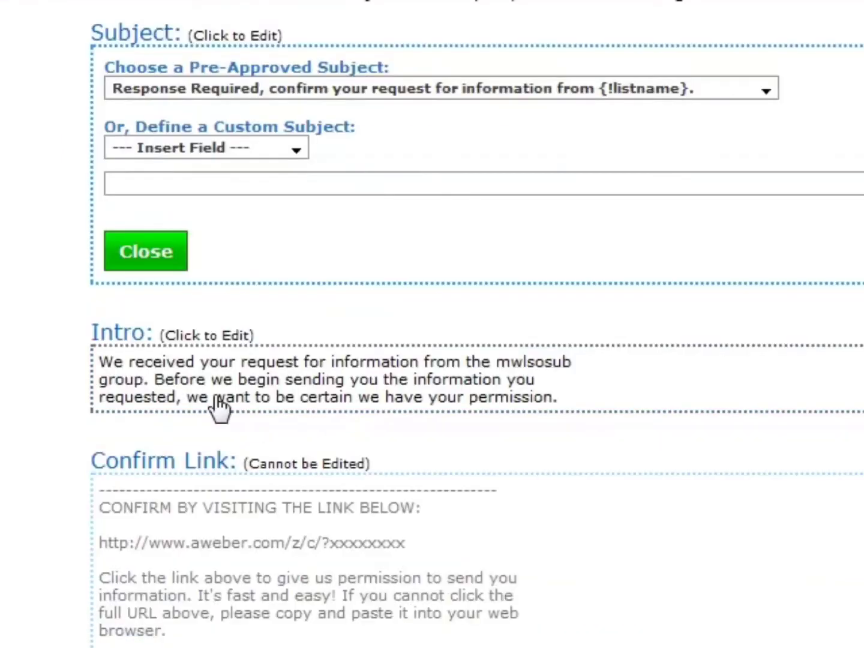
pyautogui.scroll(5, 308, 449)
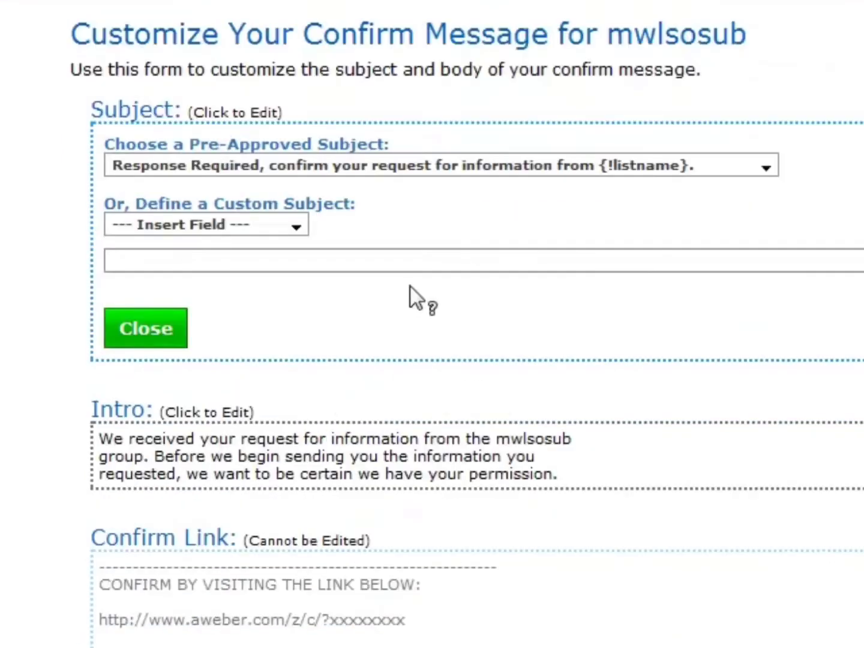
pyautogui.click(400, 259)
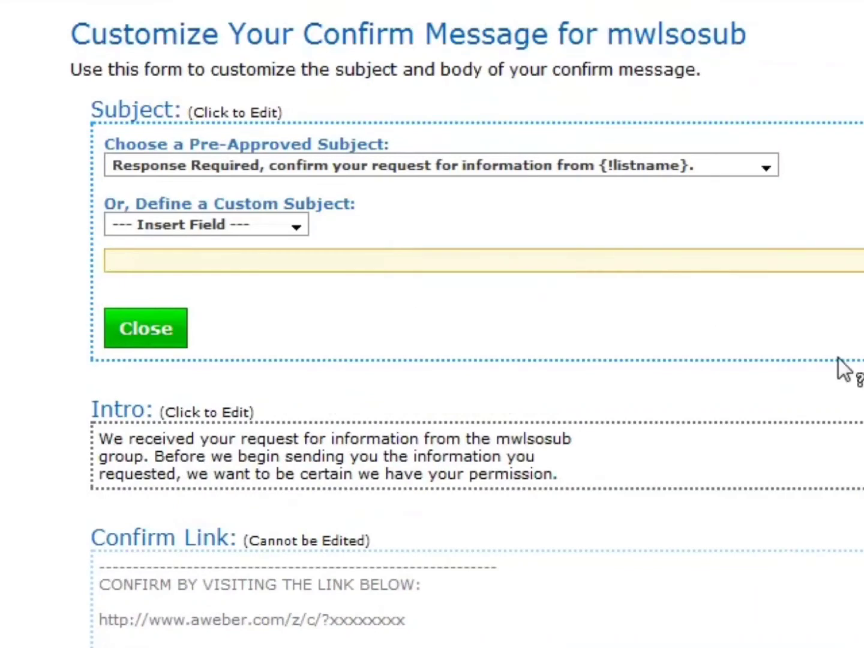
pyautogui.scroll(-5, 827, 350)
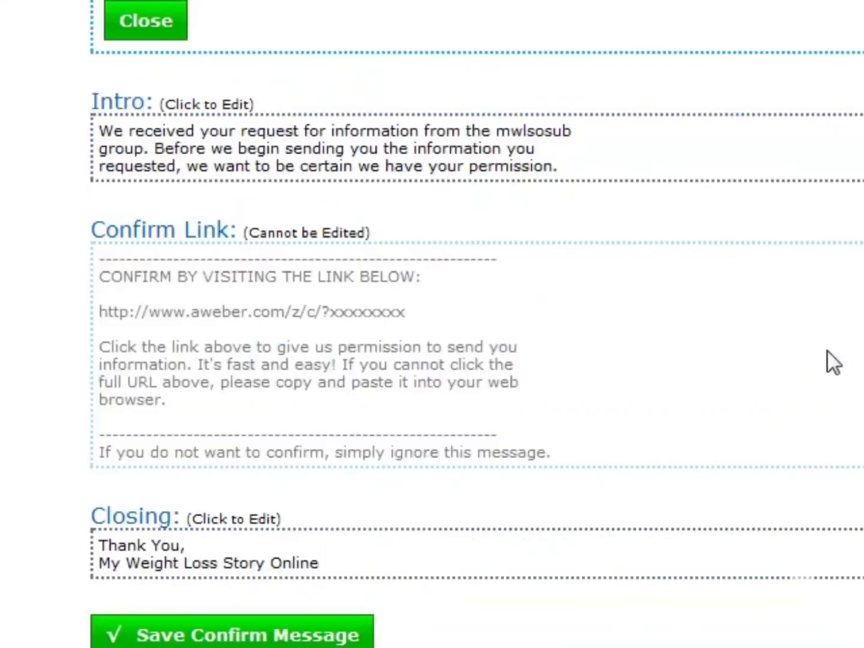
# Turn off Confirmed Opt-In for the mwlsosub list's web form submissions and accept the confirmation.
pyautogui.scroll(6, 827, 350)
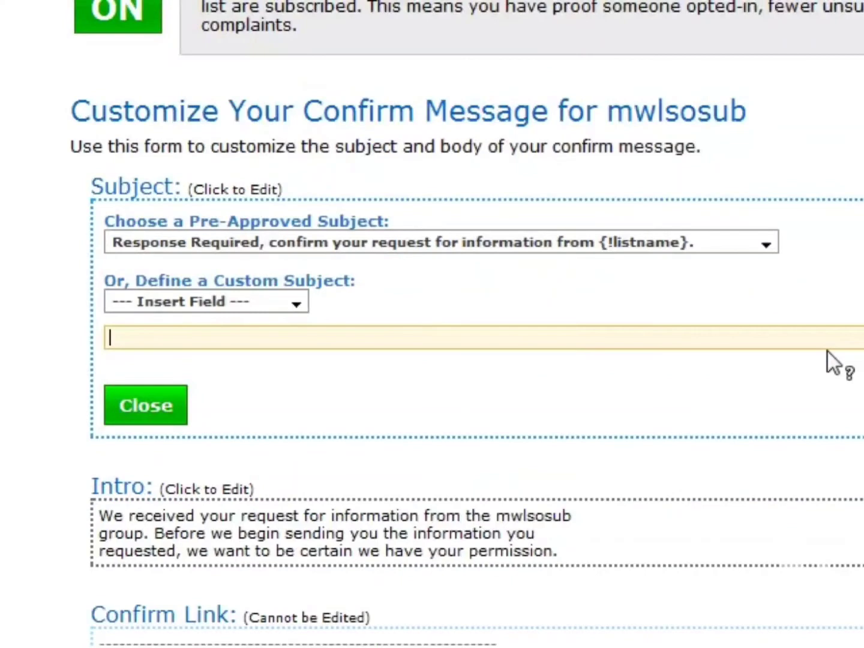
pyautogui.scroll(-9, 601, 351)
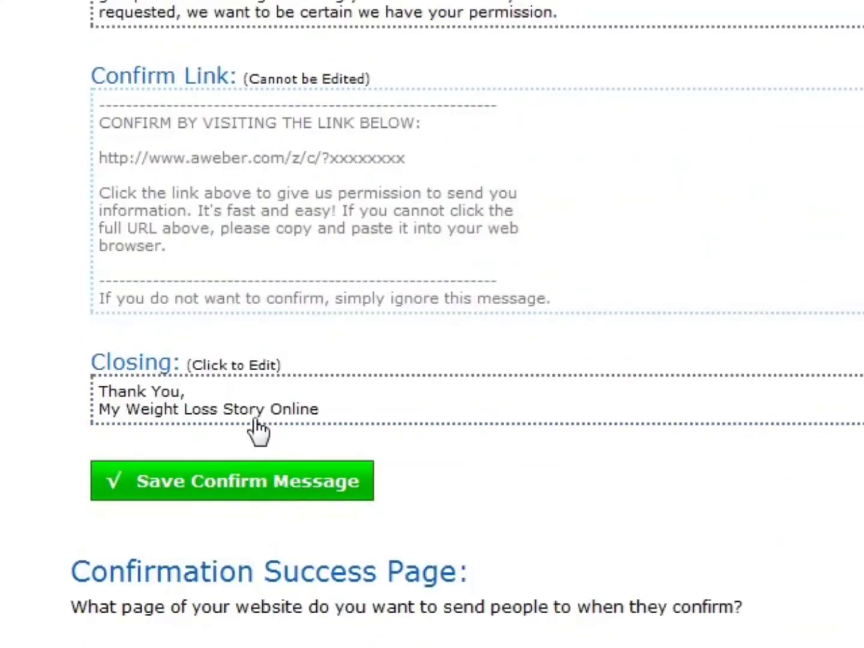
pyautogui.scroll(4, 378, 361)
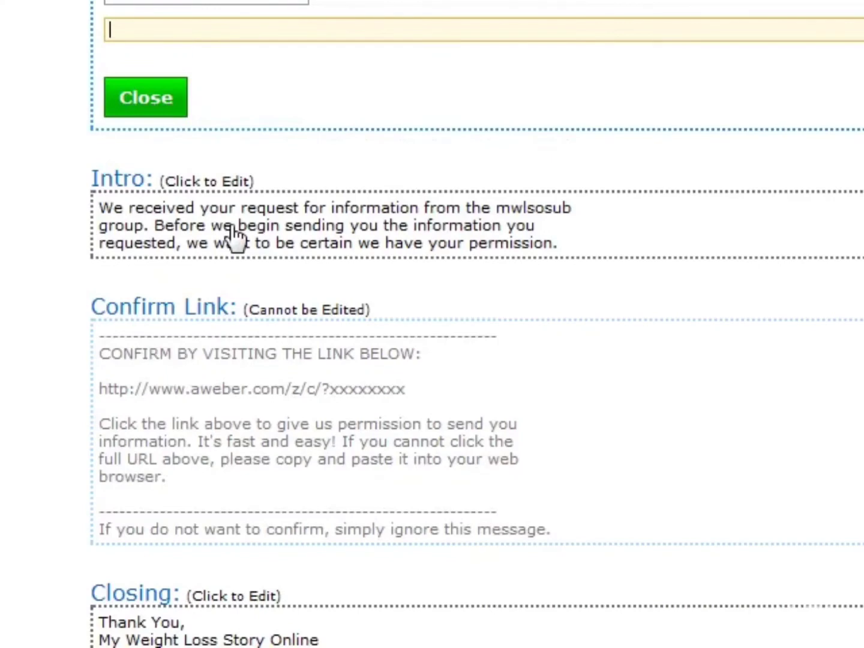
pyautogui.scroll(3, 234, 235)
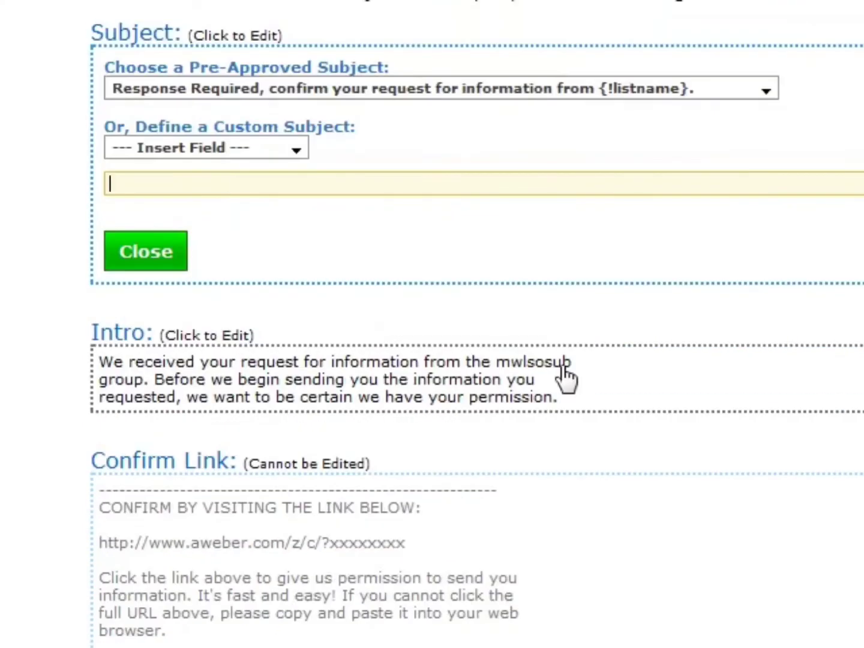
pyautogui.scroll(5, 565, 376)
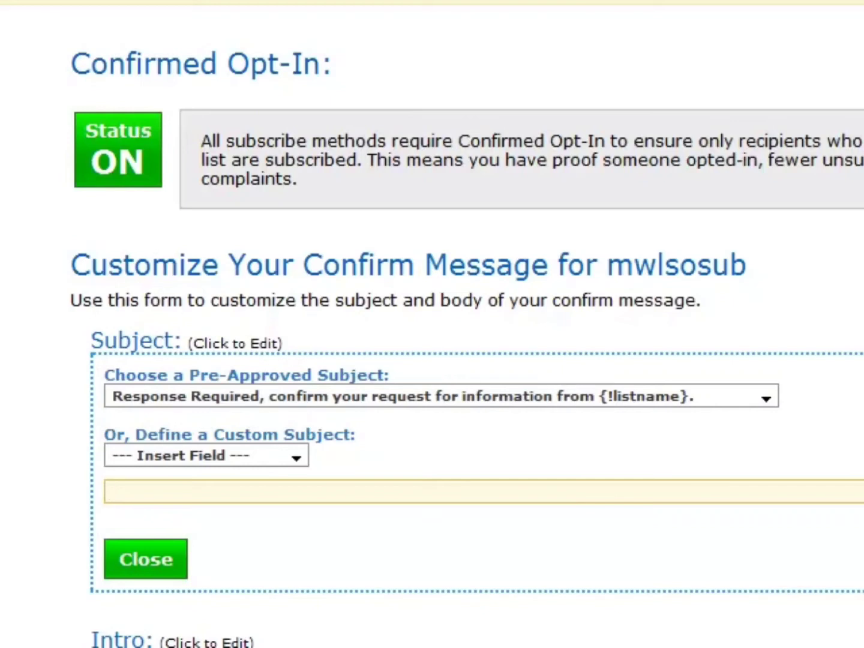
pyautogui.click(117, 144)
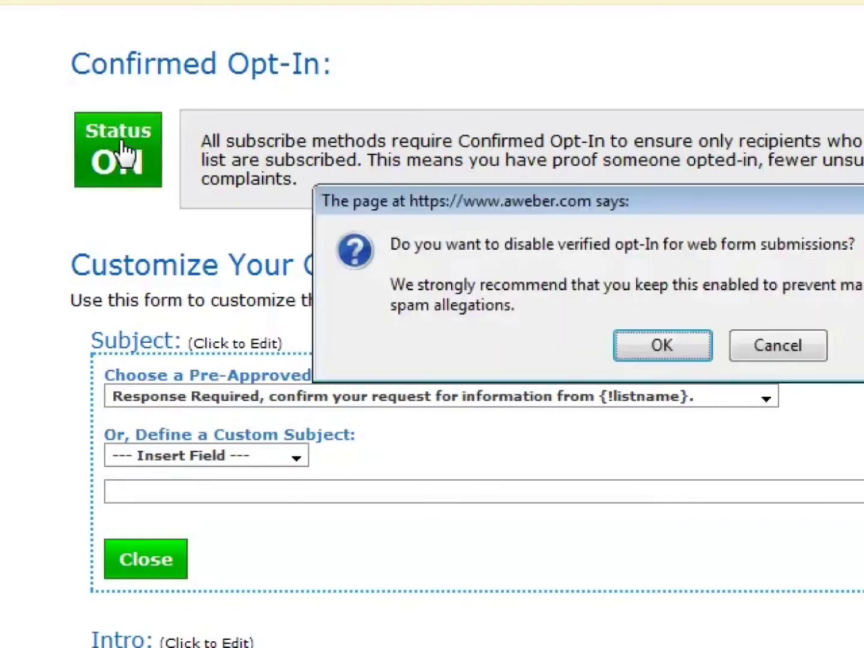
pyautogui.click(674, 356)
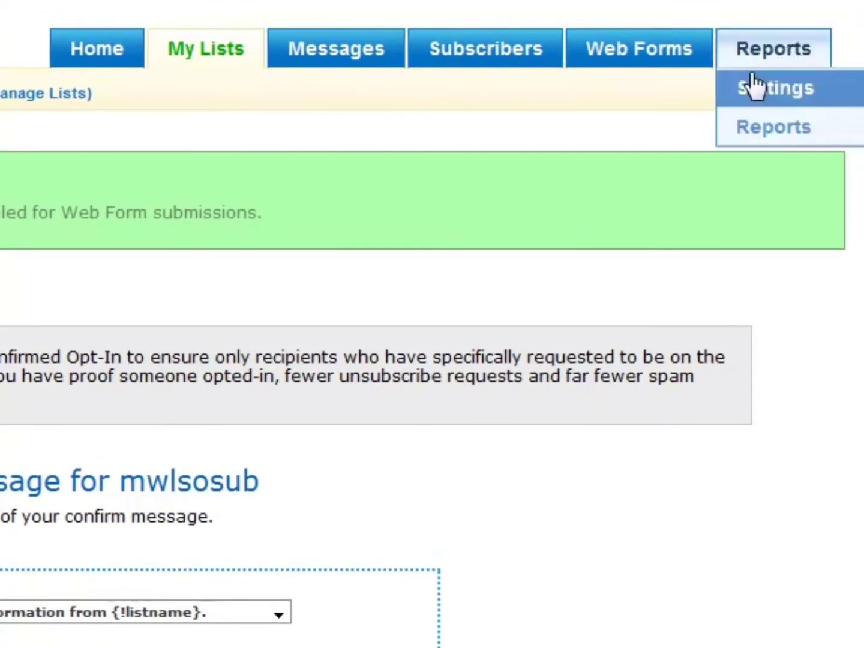
# Create a new web form for the list and name it "squeeze", keeping the In-line type.
pyautogui.click(623, 40)
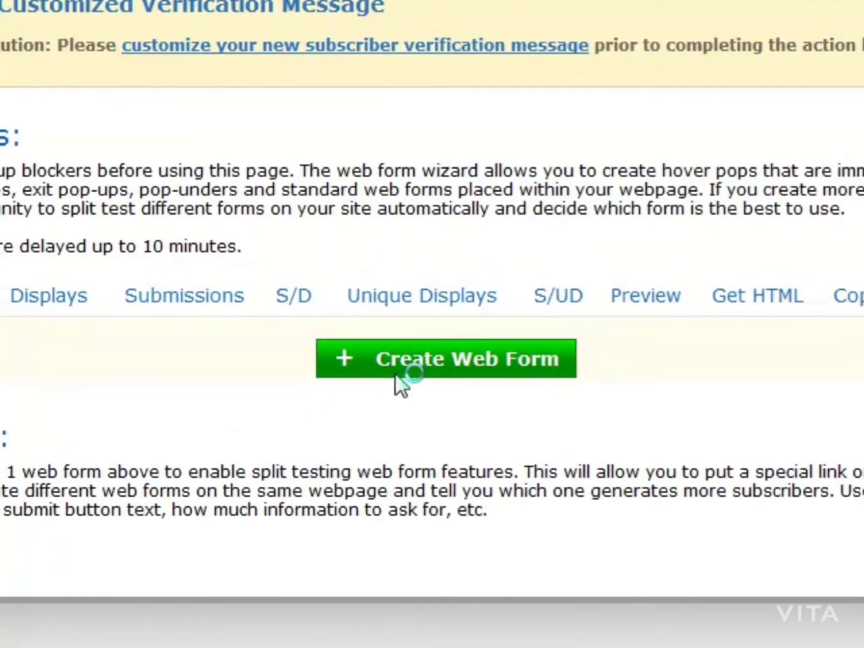
pyautogui.click(129, 548)
pyautogui.click(428, 157)
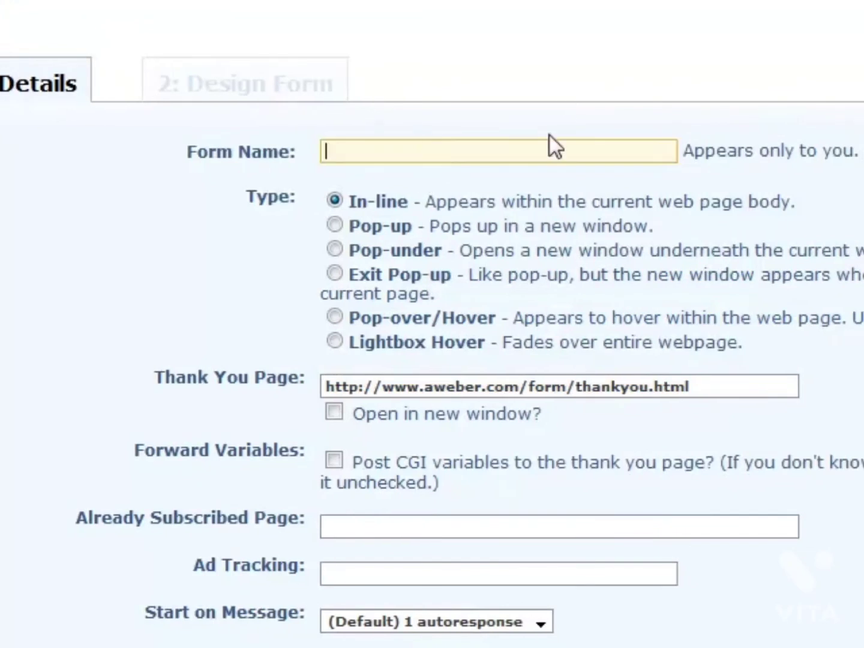
pyautogui.write('squeeze')
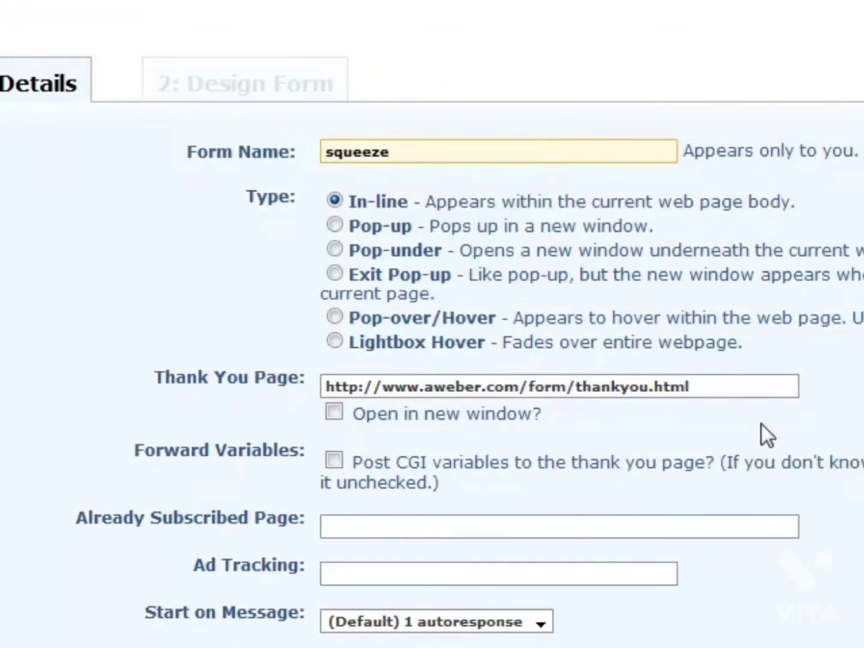
pyautogui.moveTo(745, 386); pyautogui.dragTo(119, 367)
pyautogui.write('h')
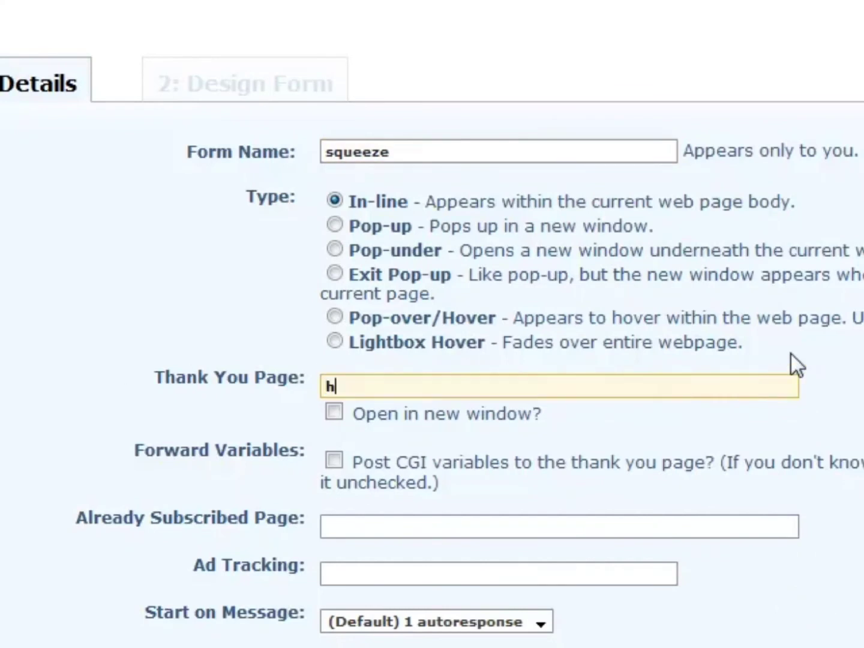
pyautogui.write('ttp://www.')
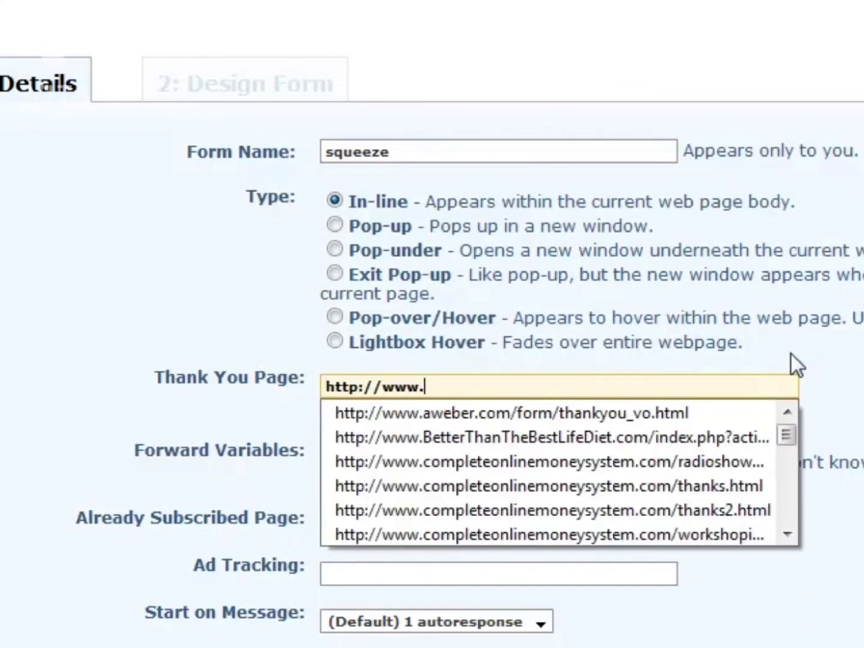
pyautogui.write('my')
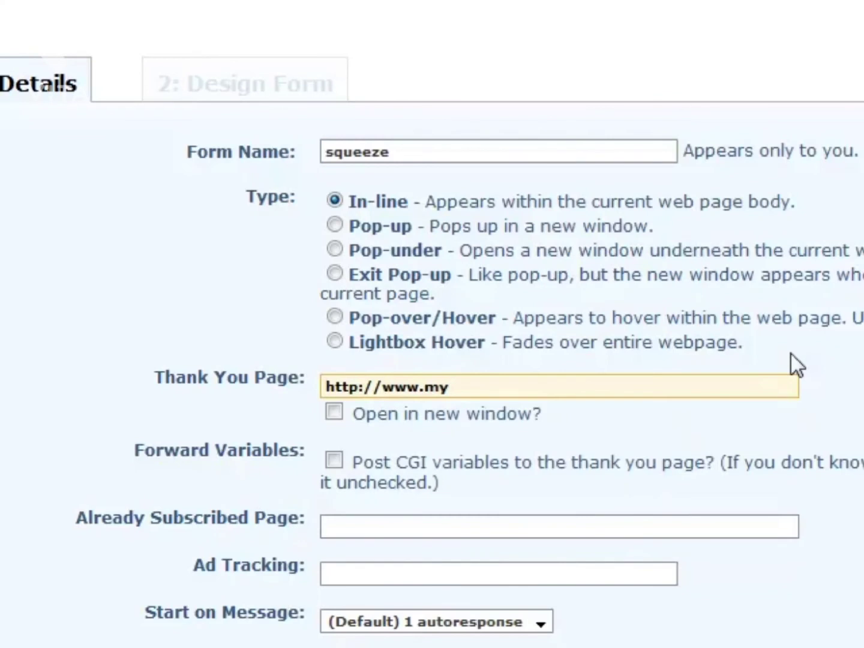
pyautogui.write('weightlossst')
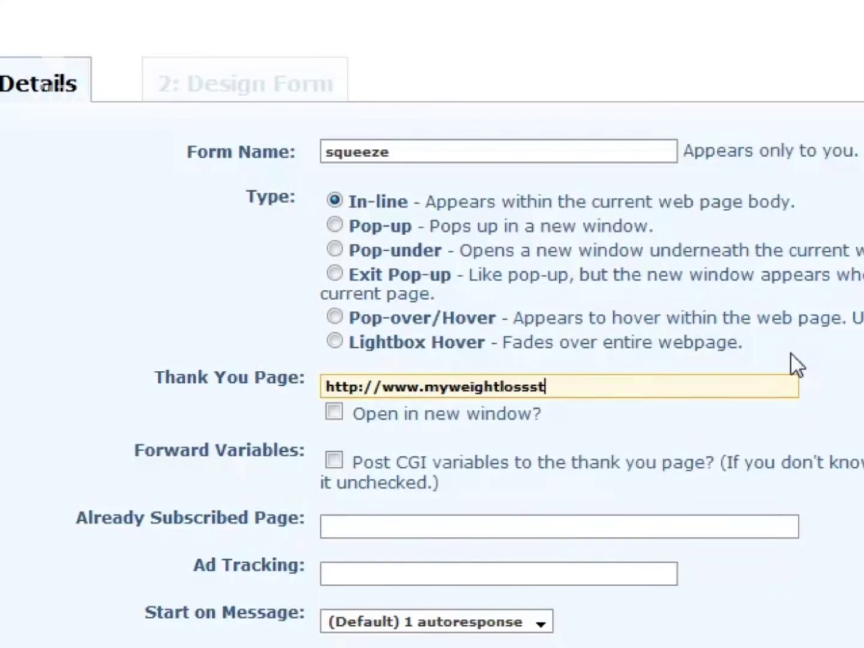
pyautogui.write('oryonline.com/')
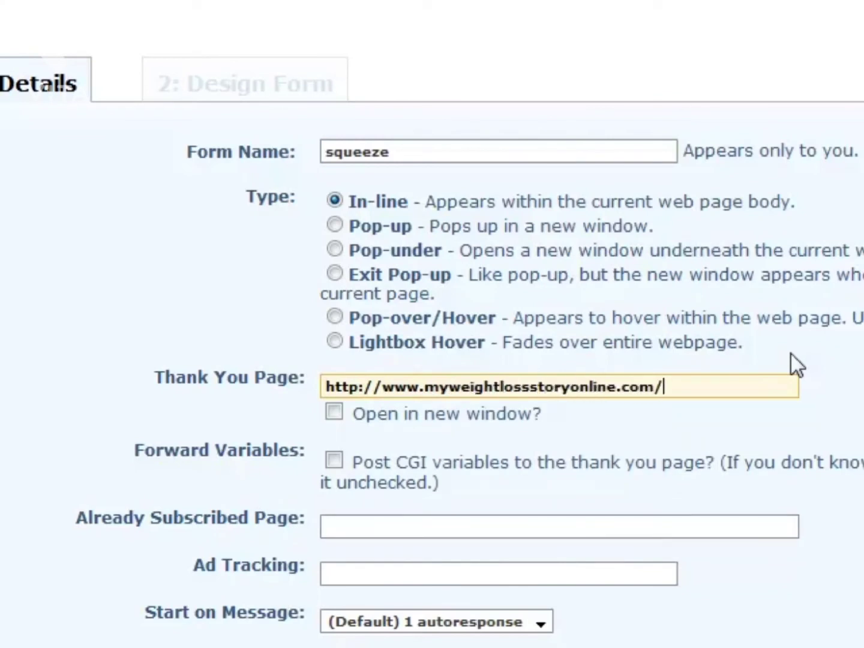
pyautogui.write('thanks.html')
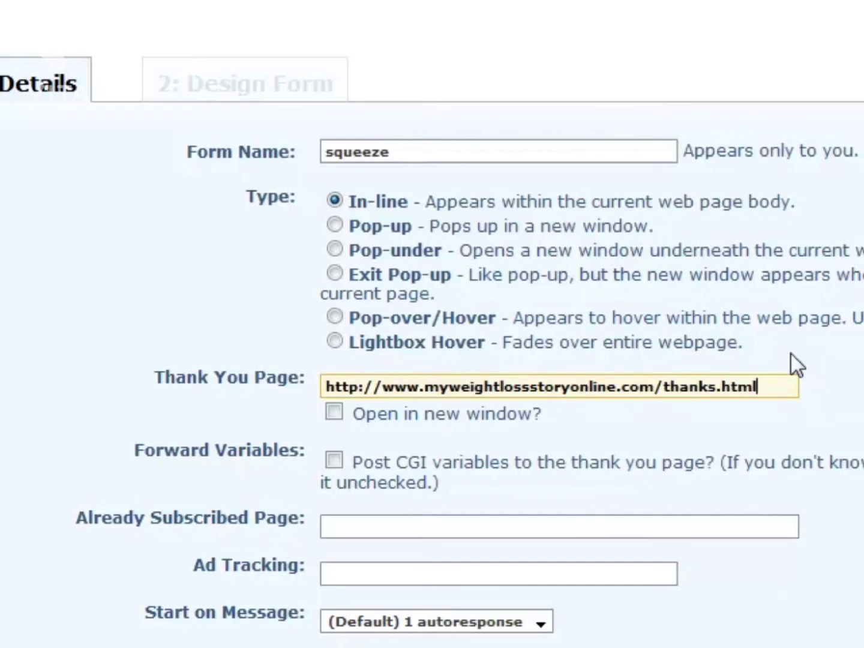
# Copy the Thank You Page URL into the Already Subscribed Page field.
pyautogui.moveTo(759, 386); pyautogui.dragTo(173, 395)
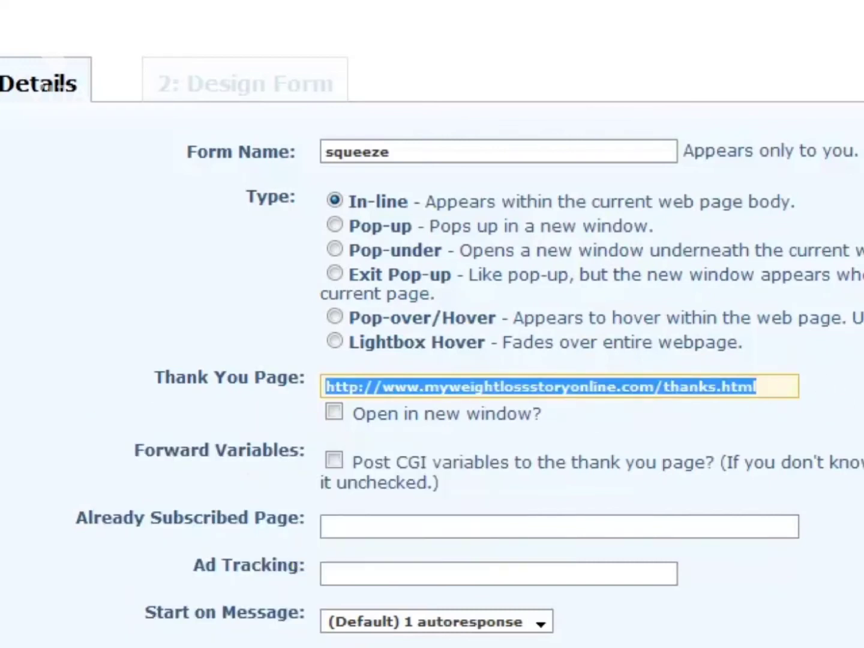
pyautogui.click(759, 386)
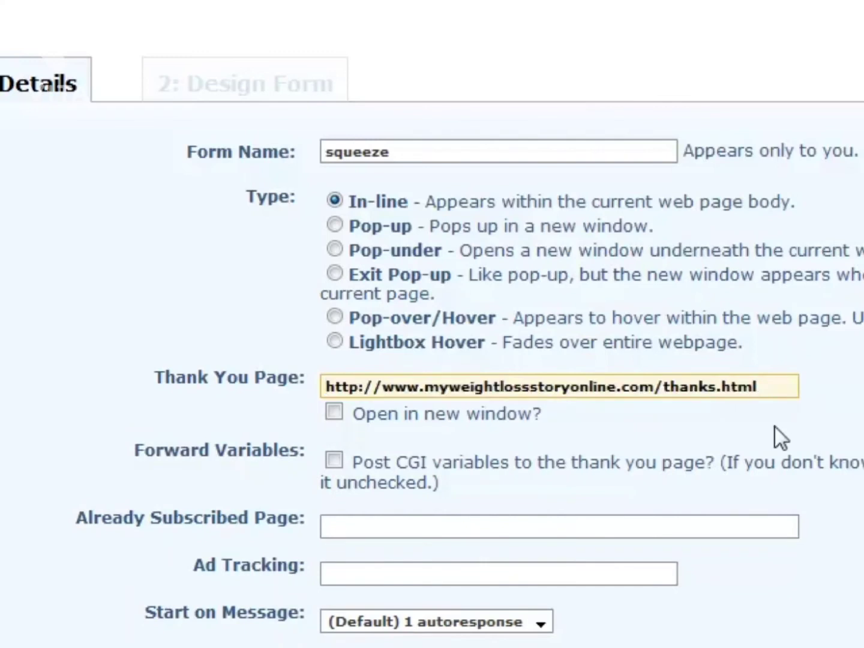
pyautogui.moveTo(784, 387); pyautogui.dragTo(113, 410)
pyautogui.hotkey('ctrl', 'c')
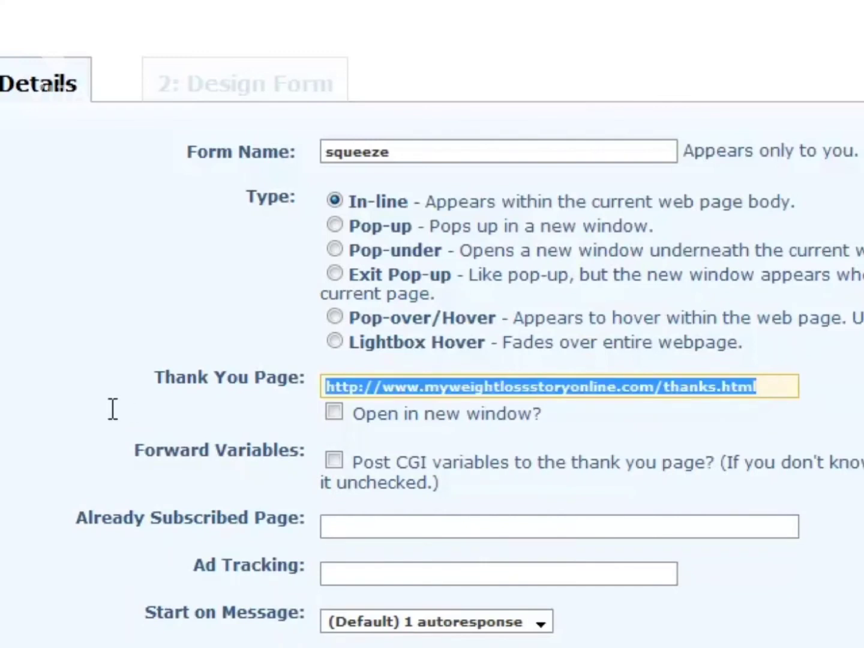
pyautogui.click(577, 522)
pyautogui.hotkey('ctrl', 'v')
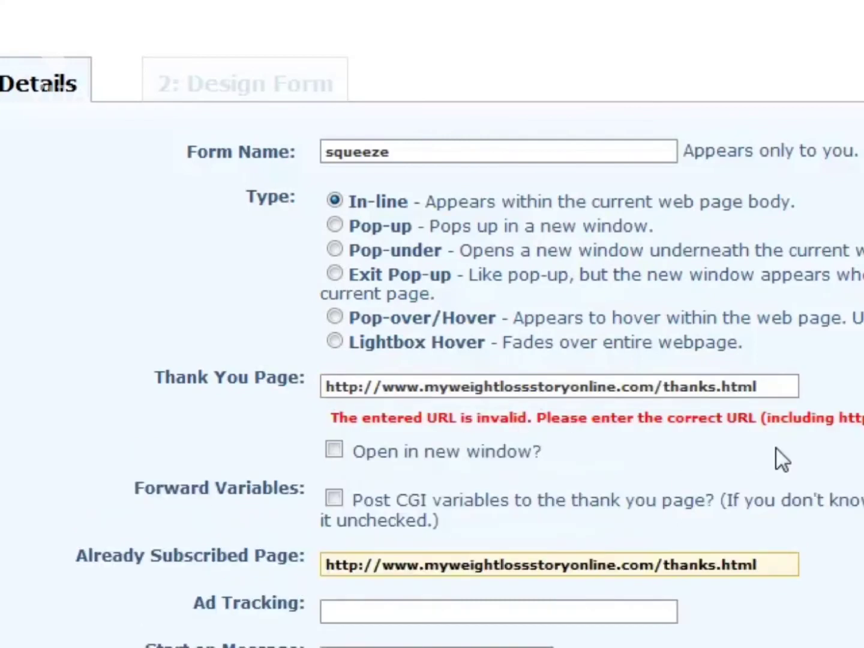
pyautogui.click(780, 448)
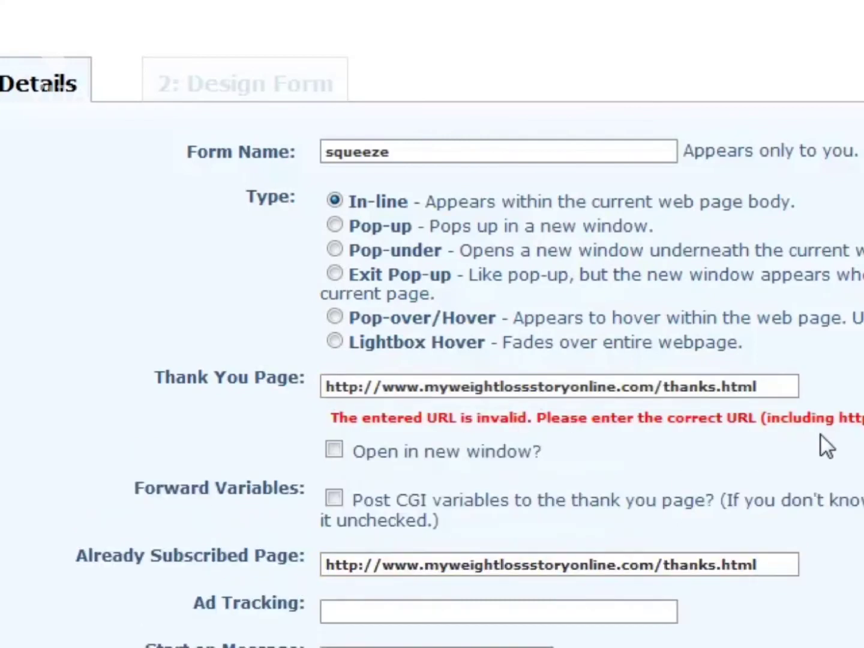
# Leave the remaining web form details at their defaults and continue to the Design Form stage.
pyautogui.scroll(-3, 775, 426)
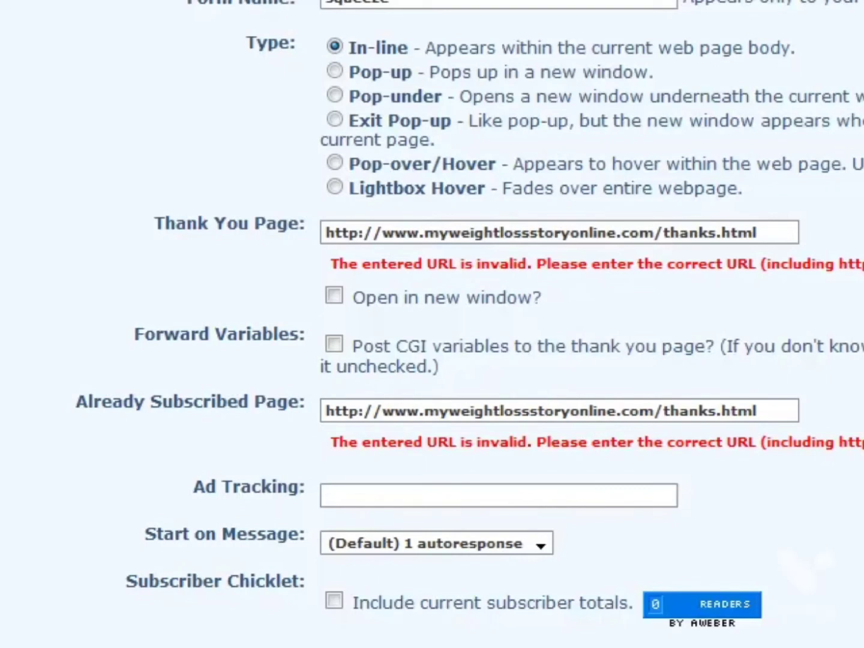
pyautogui.scroll(3, 432, 325)
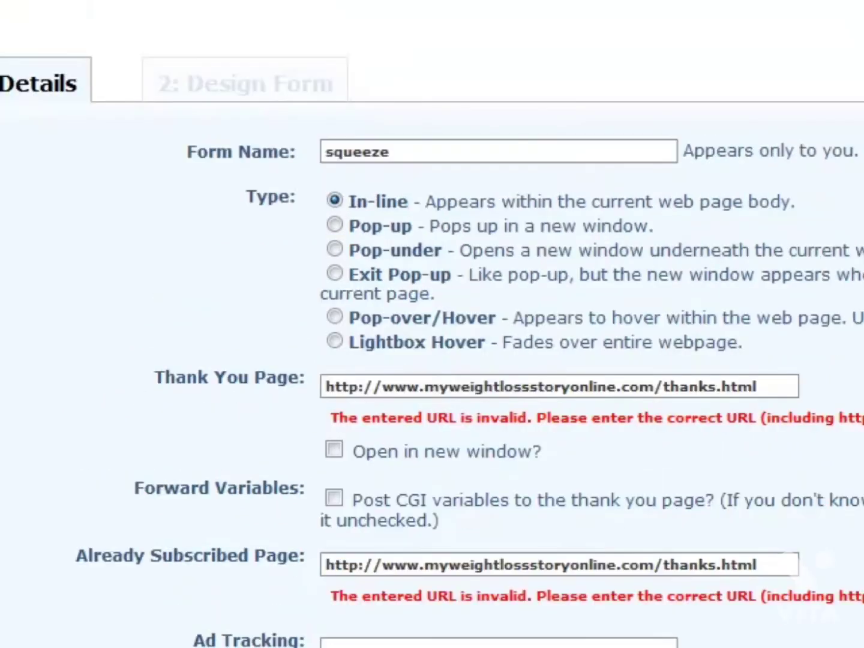
pyautogui.click(789, 385)
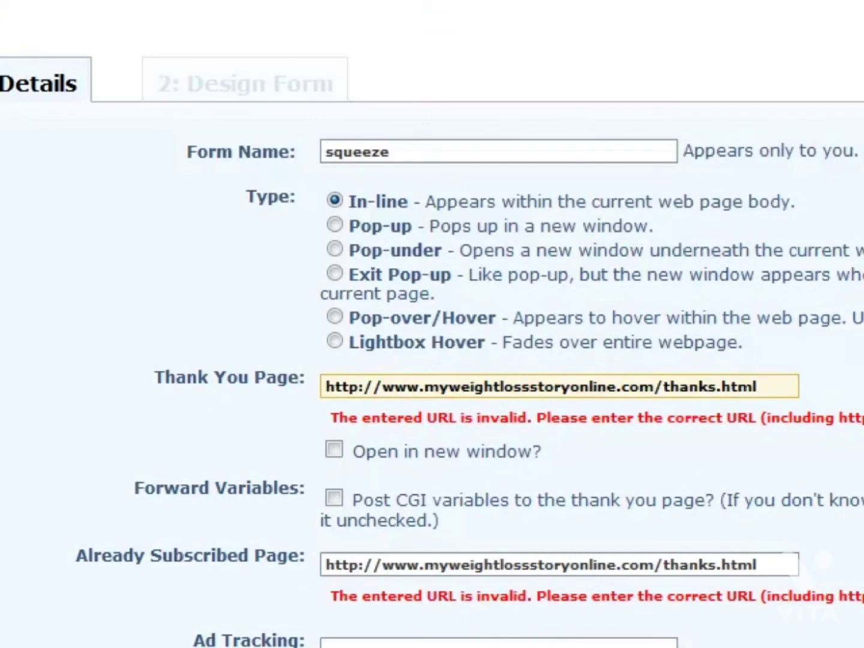
pyautogui.scroll(-5, 432, 325)
pyautogui.click(861, 540)
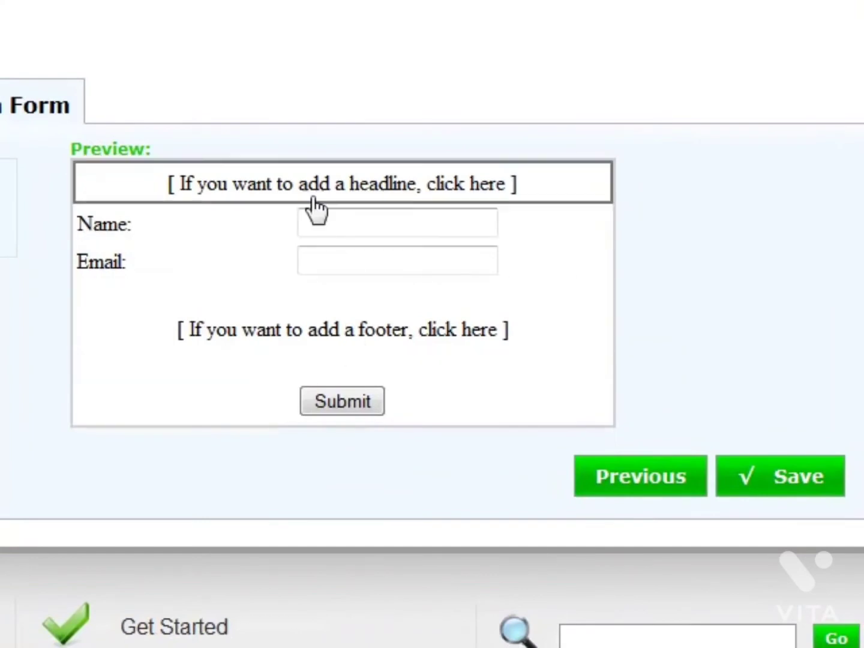
# Add a footer to the web form reading "I Promise To Never Spam You Or Sell Your Name Or Email Address!".
pyautogui.click(273, 348)
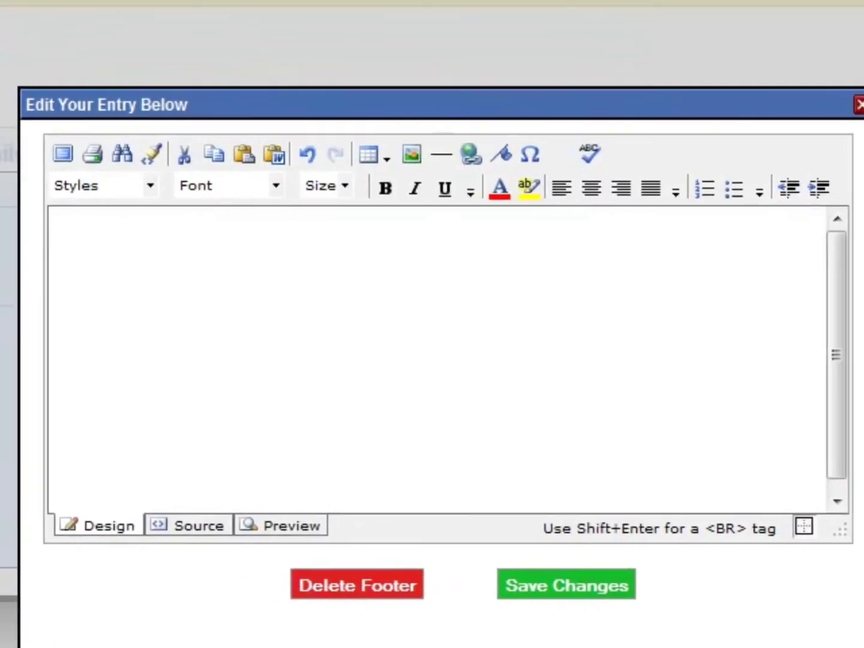
pyautogui.click(99, 308)
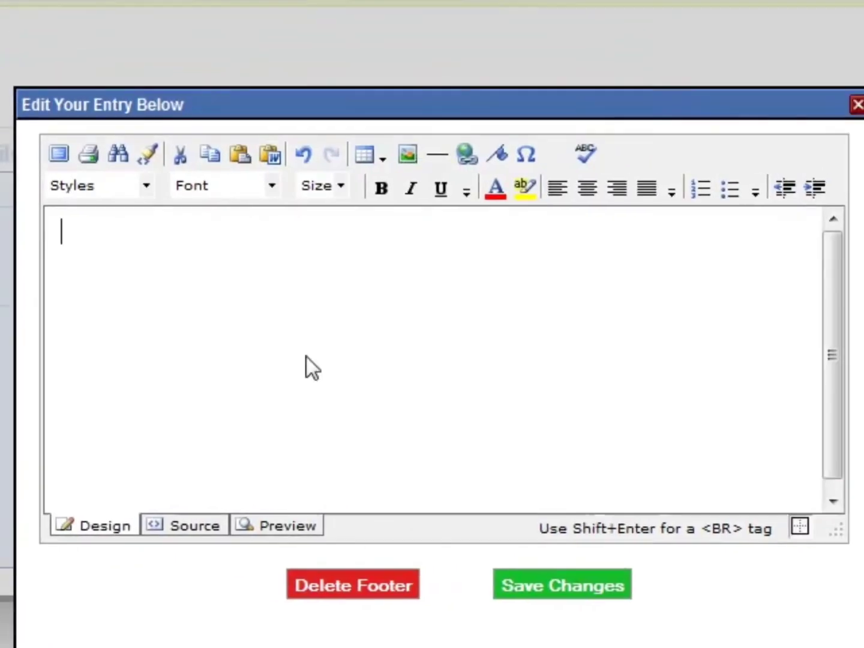
pyautogui.write('I Prom')
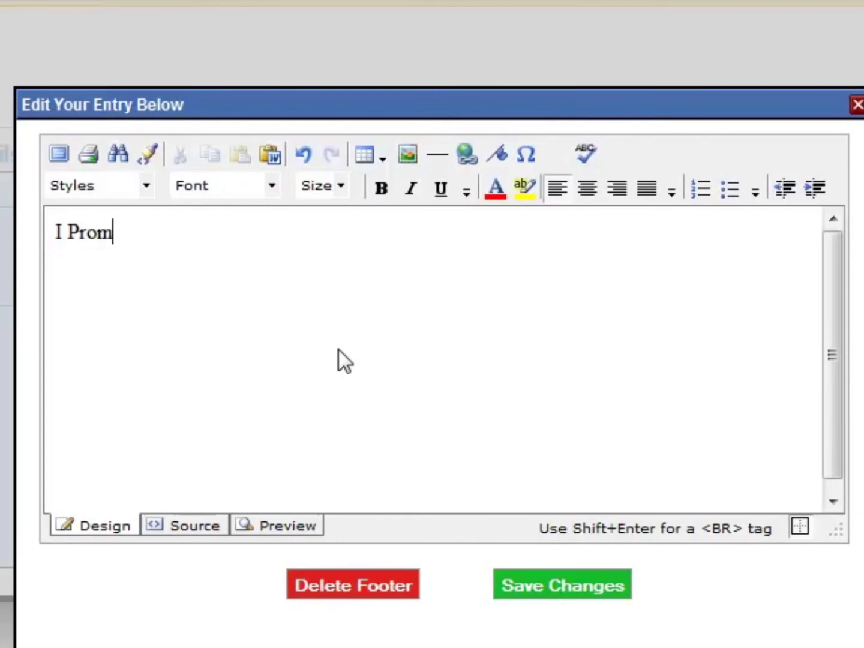
pyautogui.write('ise To Never')
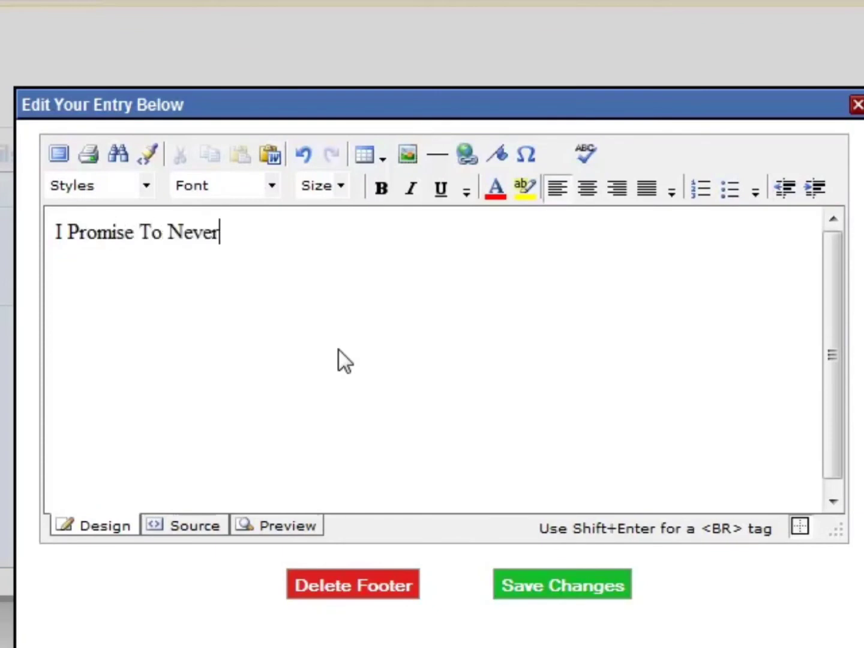
pyautogui.write(' Spam You ')
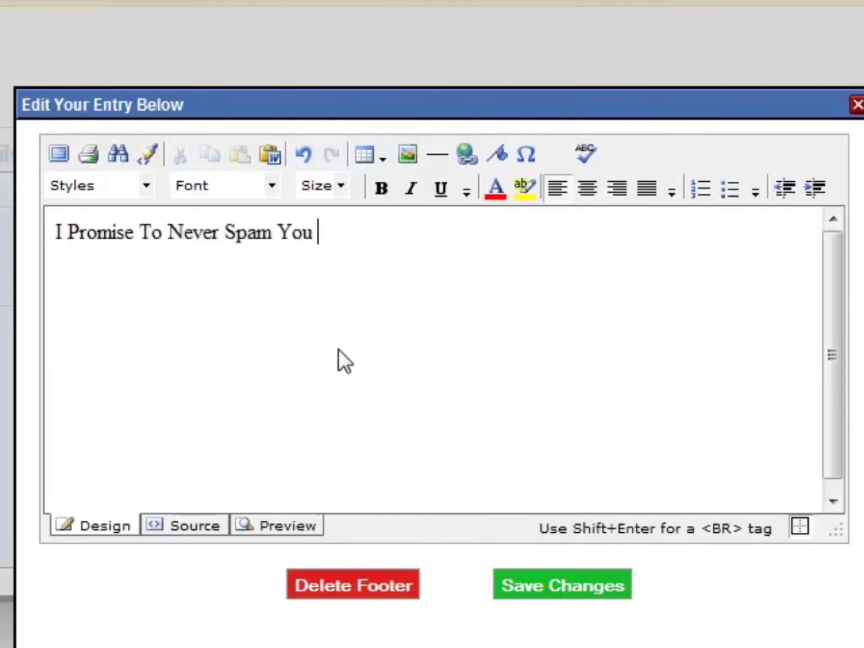
pyautogui.write('Or Sell Your Na')
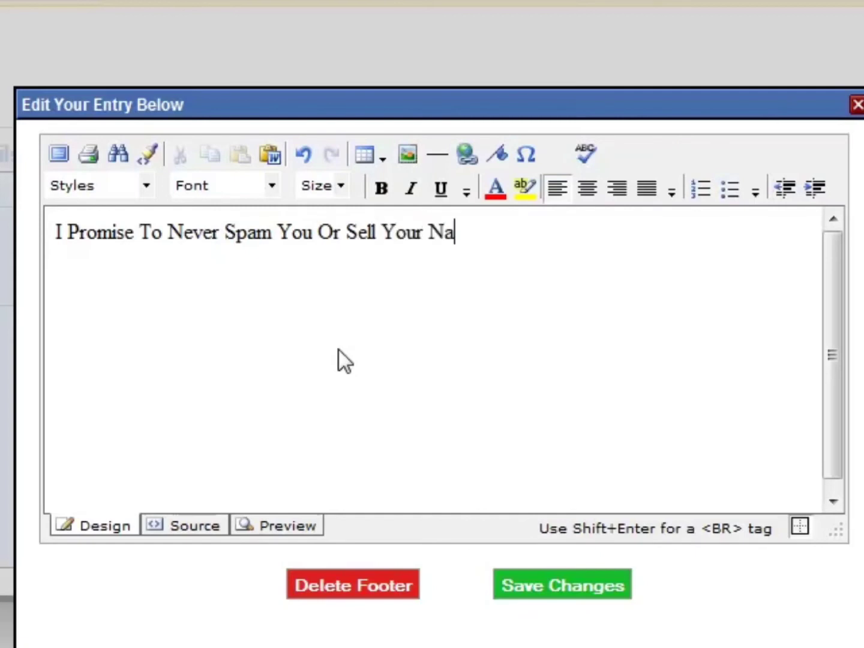
pyautogui.write('me Or Email Ad')
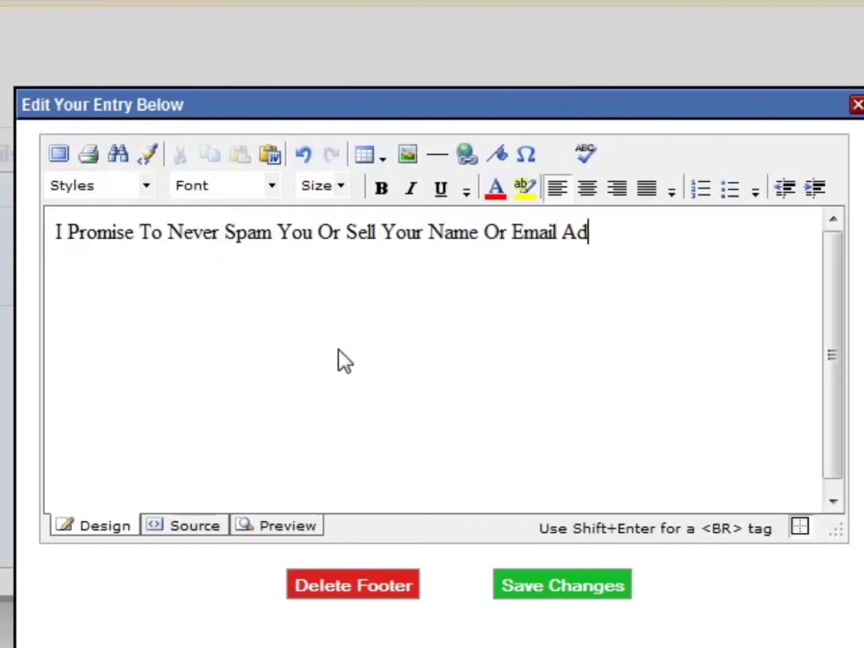
pyautogui.write('dress! I Hat')
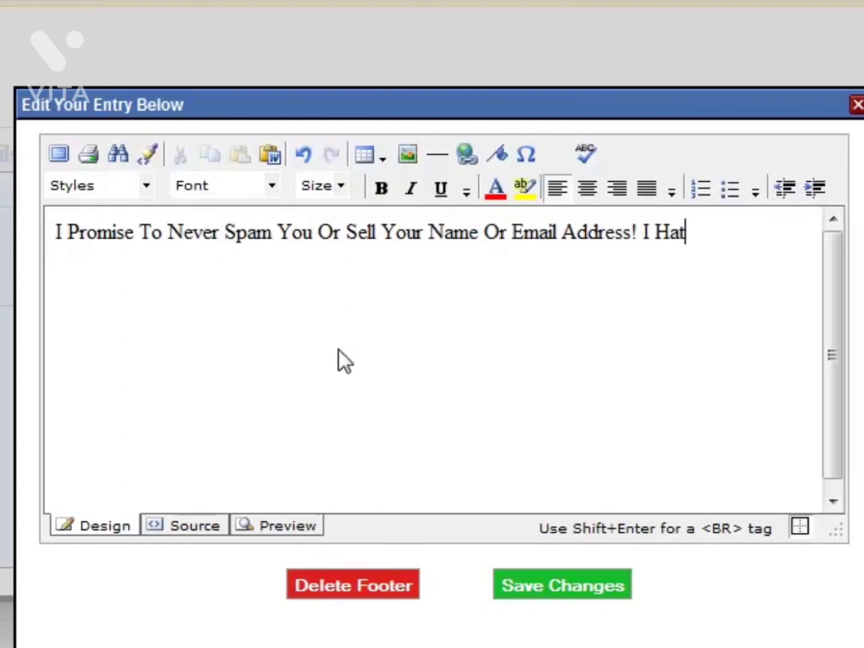
pyautogui.write('e That Crap ')
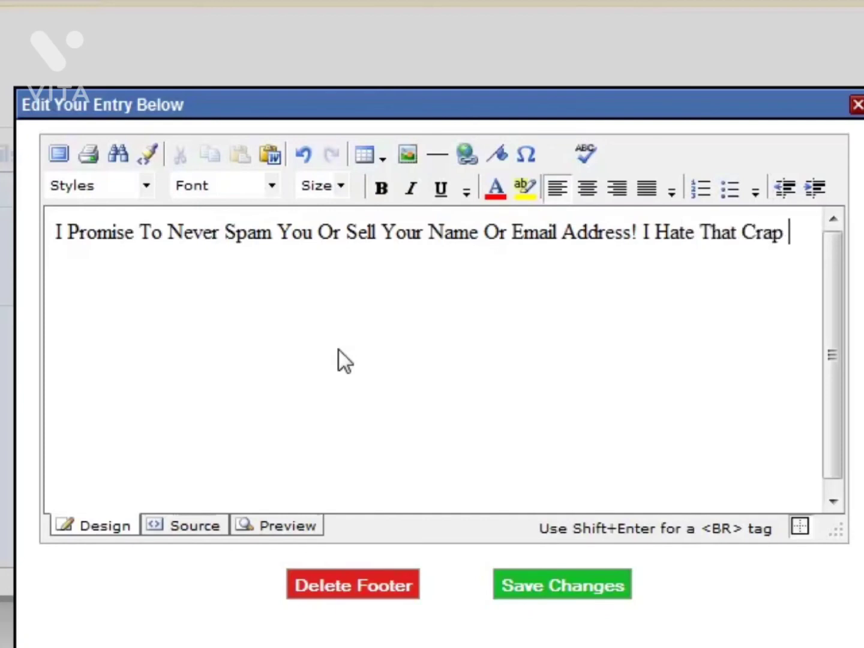
pyautogui.write("And Won't Do I")
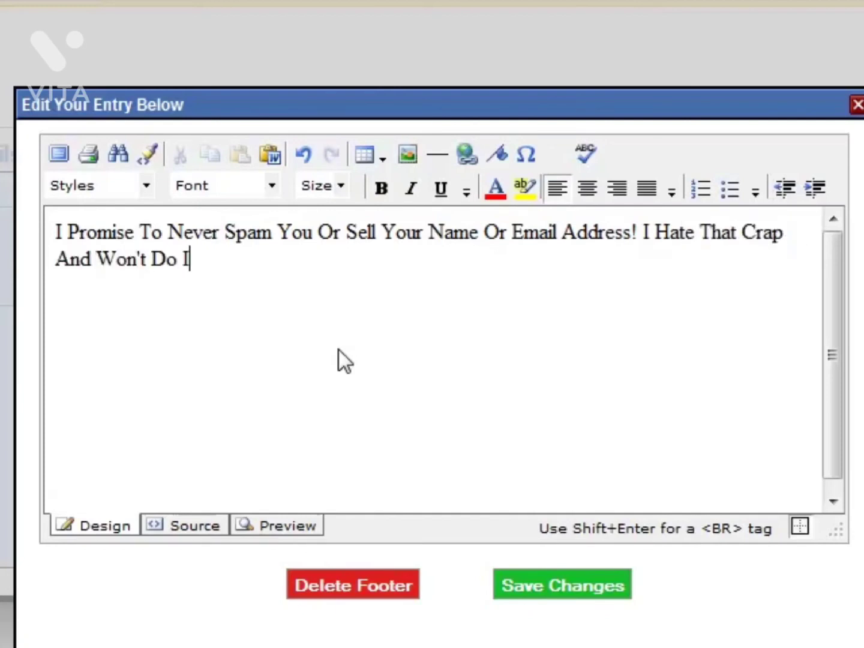
pyautogui.write('t To You@')
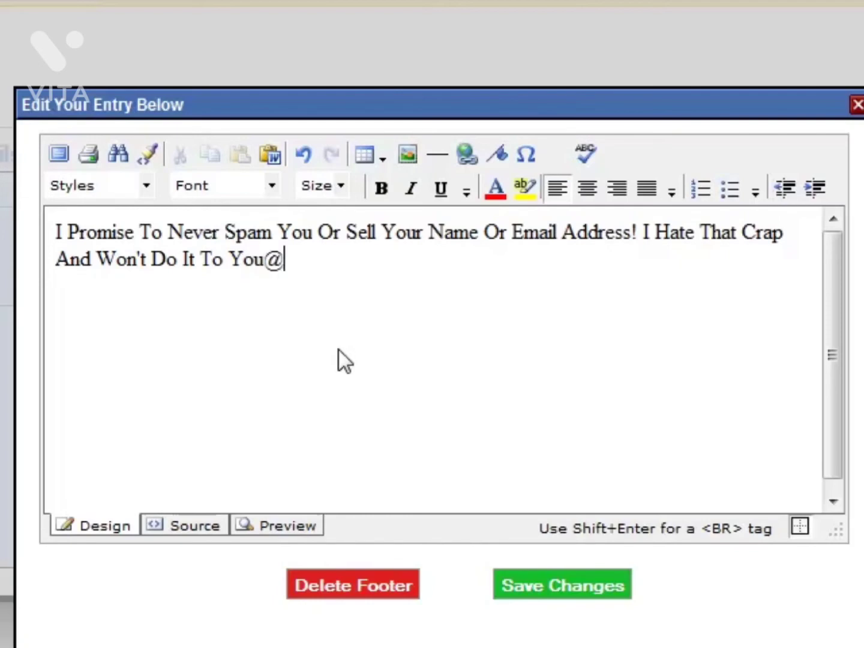
# Append the sentence "I Hate That Crap And Won't Do It To You!" to the footer text.
pyautogui.press('BackSpace')
pyautogui.write('!')
# Make the footer's second sentence, "I Hate That Crap And Won't Do It To You!", bold and save the footer changes.
pyautogui.moveTo(640, 227); pyautogui.dragTo(726, 259)
pyautogui.click(725, 260)
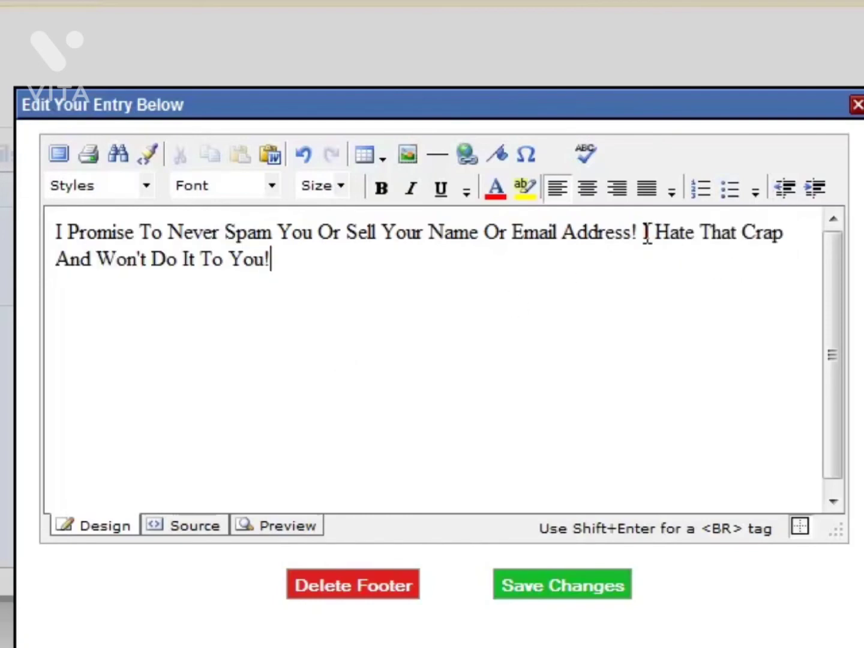
pyautogui.moveTo(644, 232); pyautogui.dragTo(448, 313)
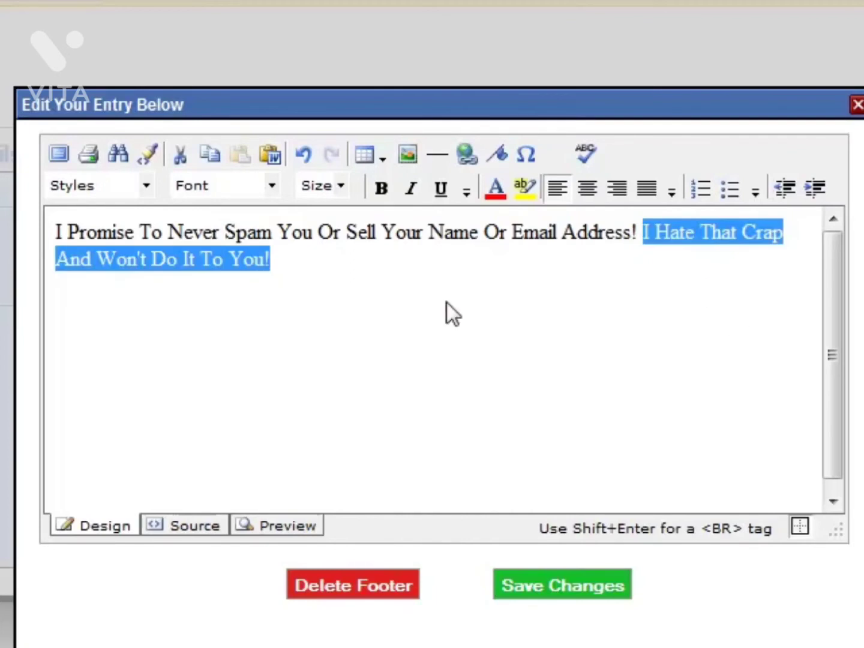
pyautogui.click(381, 188)
pyautogui.click(507, 585)
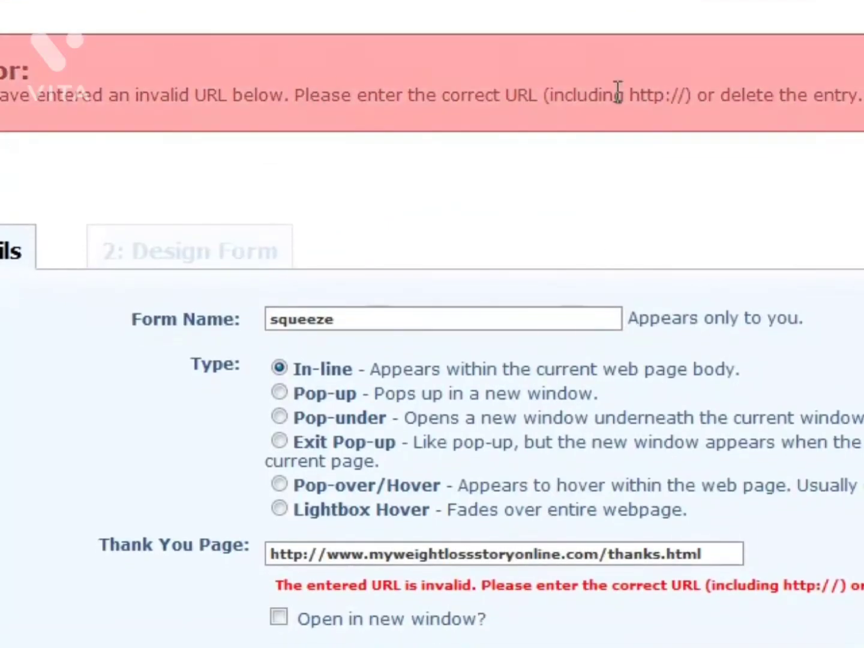
# Clear the Thank You Page and Already Subscribed Page addresses in the squeeze form's details and save the form.
pyautogui.scroll(-2, 633, 198)
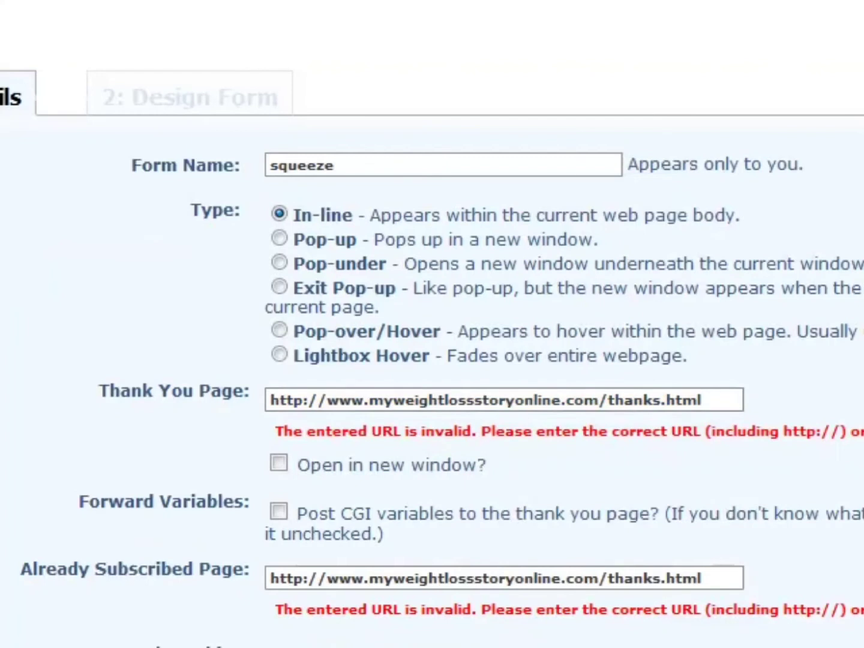
pyautogui.scroll(2, 530, 331)
pyautogui.scroll(-5, 526, 286)
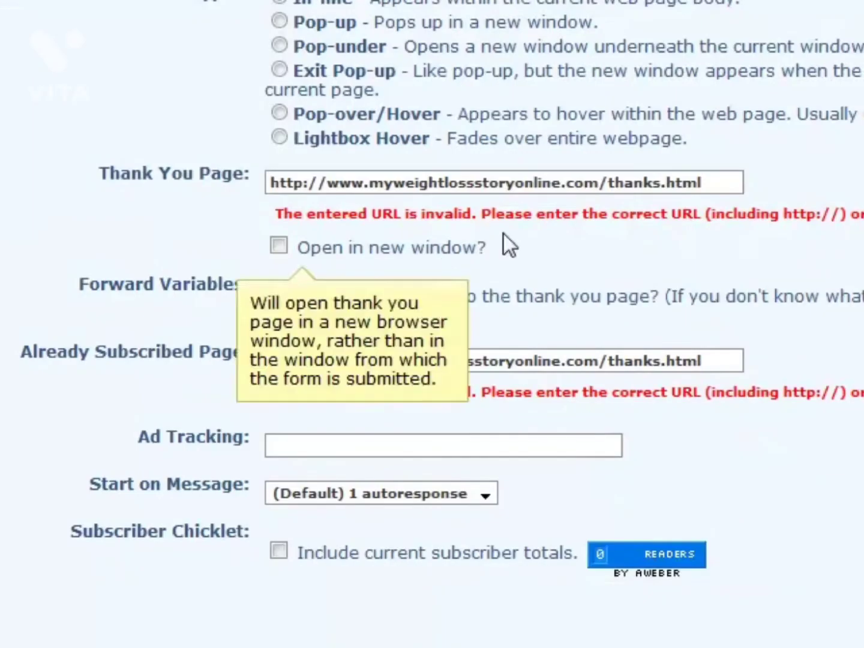
pyautogui.scroll(1, 680, 173)
pyautogui.scroll(2, 681, 173)
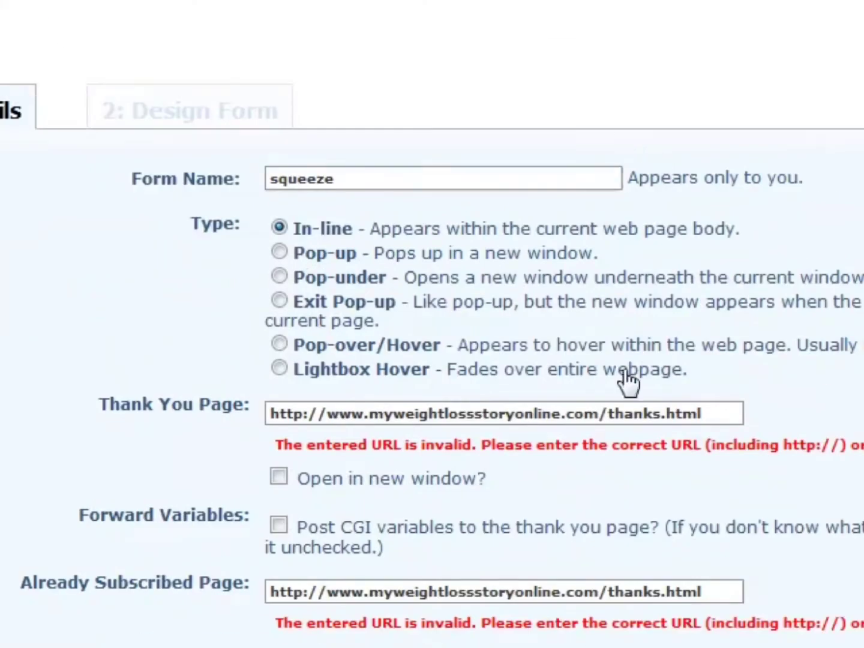
pyautogui.moveTo(726, 408); pyautogui.dragTo(272, 414)
pyautogui.press('BackSpace')
pyautogui.moveTo(738, 553); pyautogui.dragTo(272, 553)
pyautogui.hotkey('ctrl', 'c')
pyautogui.press('BackSpace')
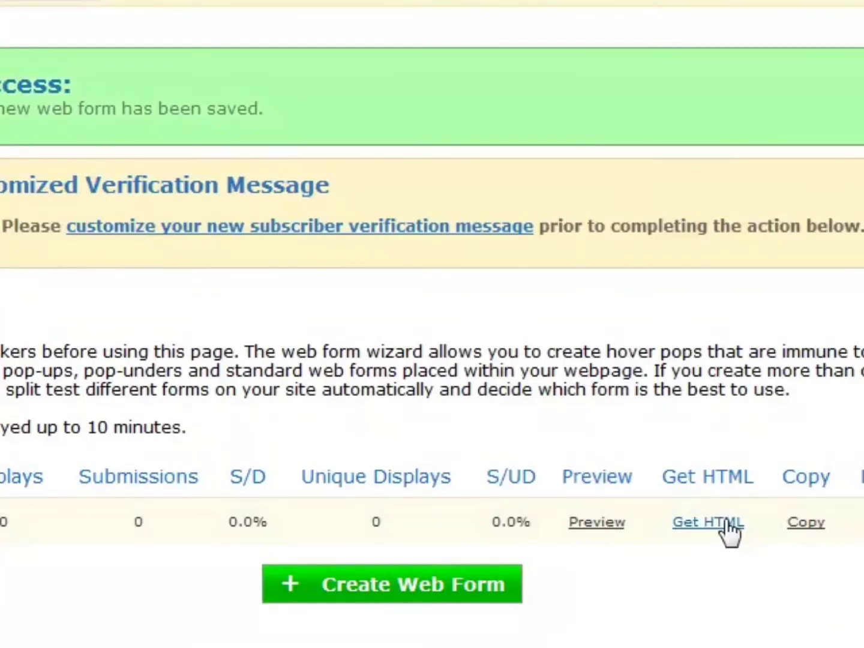
# Get the squeeze form's code in its Raw HTML version, select all of it, and close the code window.
pyautogui.click(727, 522)
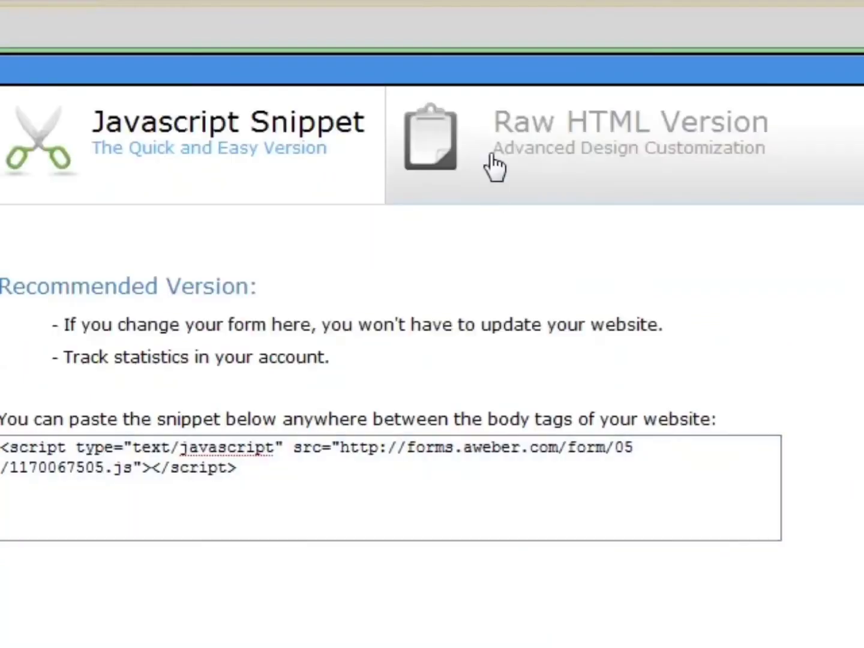
pyautogui.click(498, 144)
pyautogui.click(469, 505)
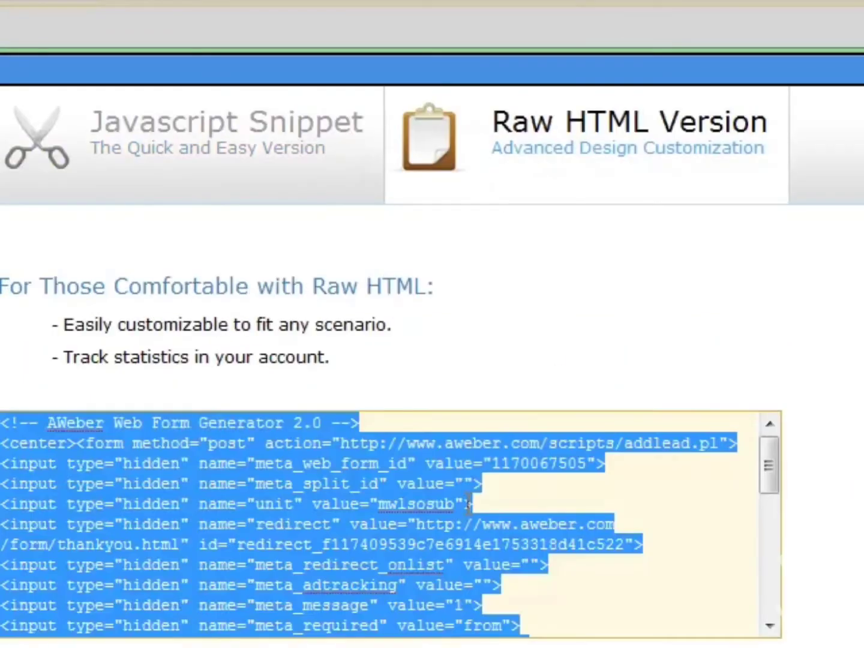
pyautogui.hotkey('ctrl', 'v')
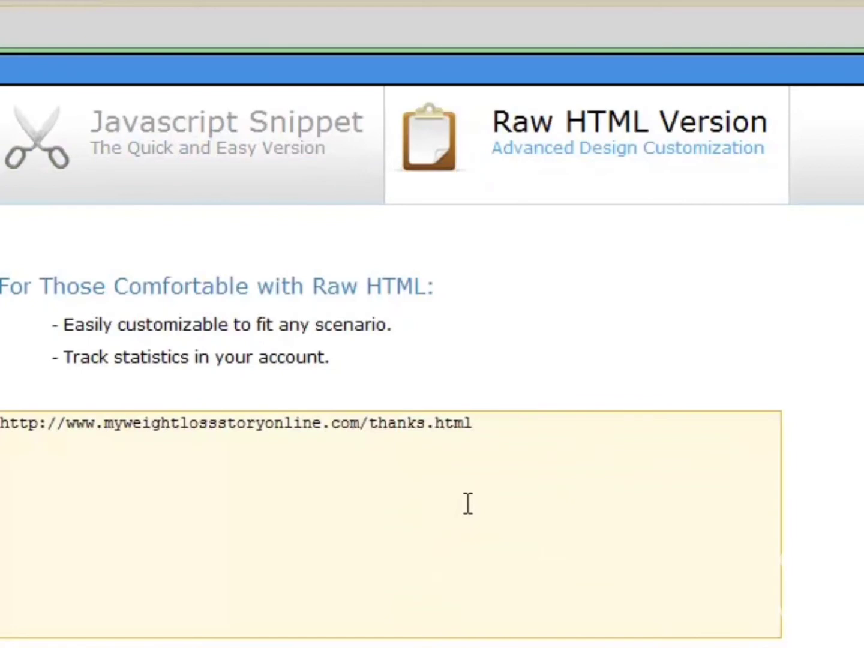
pyautogui.hotkey('ctrl', 'z')
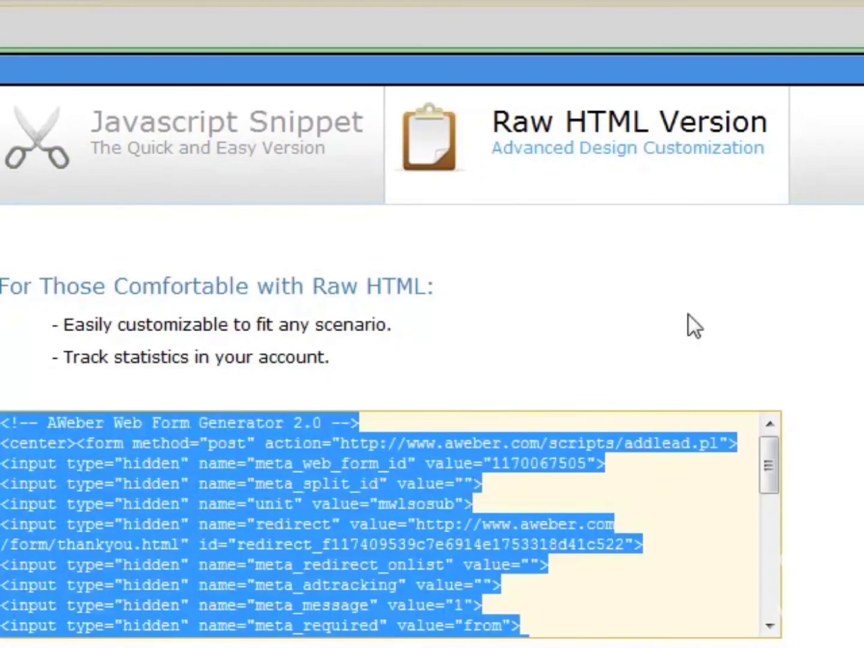
pyautogui.click(863, 70)
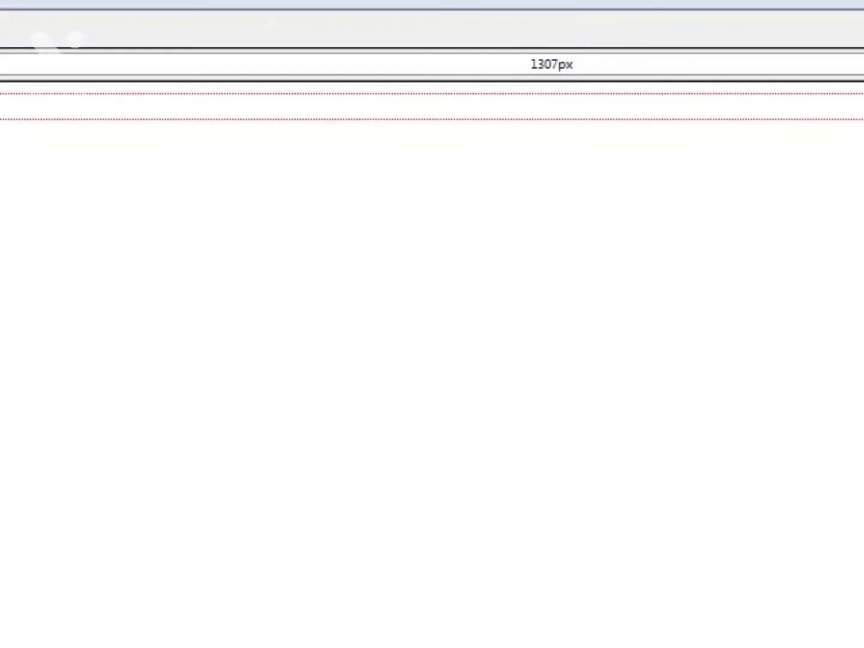
# Resize the centred table on the untitled KompoZer page to 700 px wide.
pyautogui.moveTo(1, 64); pyautogui.dragTo(91, 73)
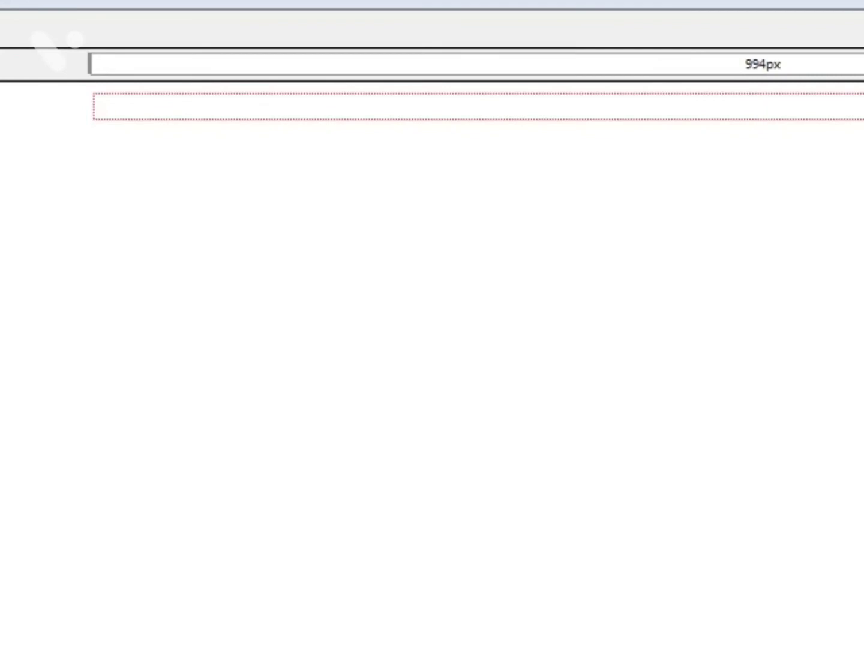
pyautogui.moveTo(863, 63); pyautogui.dragTo(788, 89)
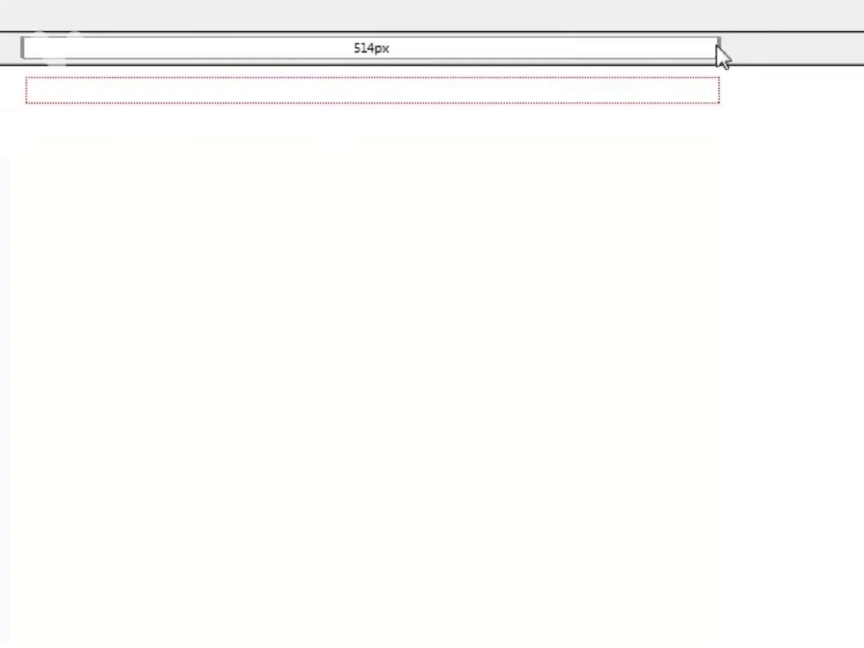
pyautogui.moveTo(719, 44); pyautogui.dragTo(862, 45)
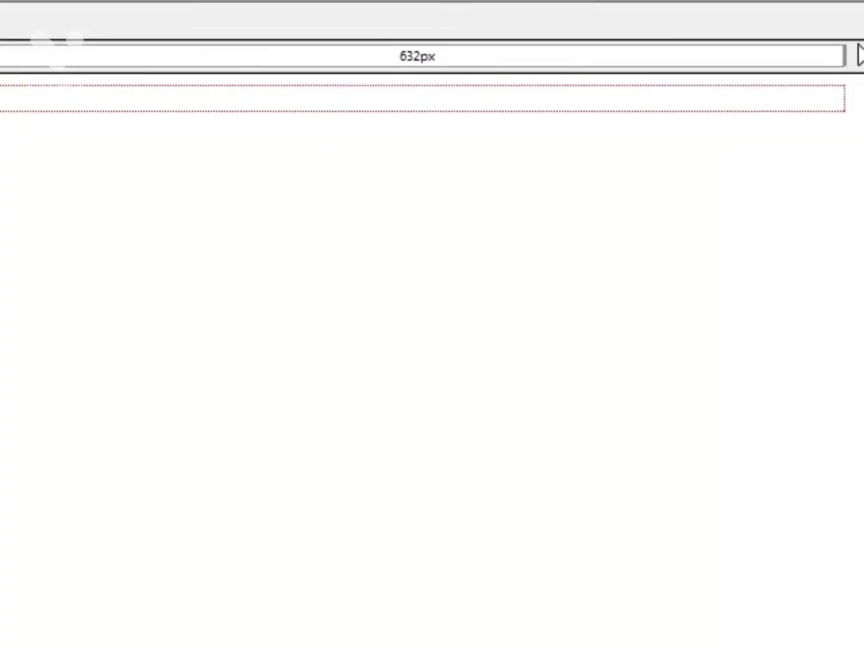
pyautogui.moveTo(846, 52); pyautogui.dragTo(861, 56)
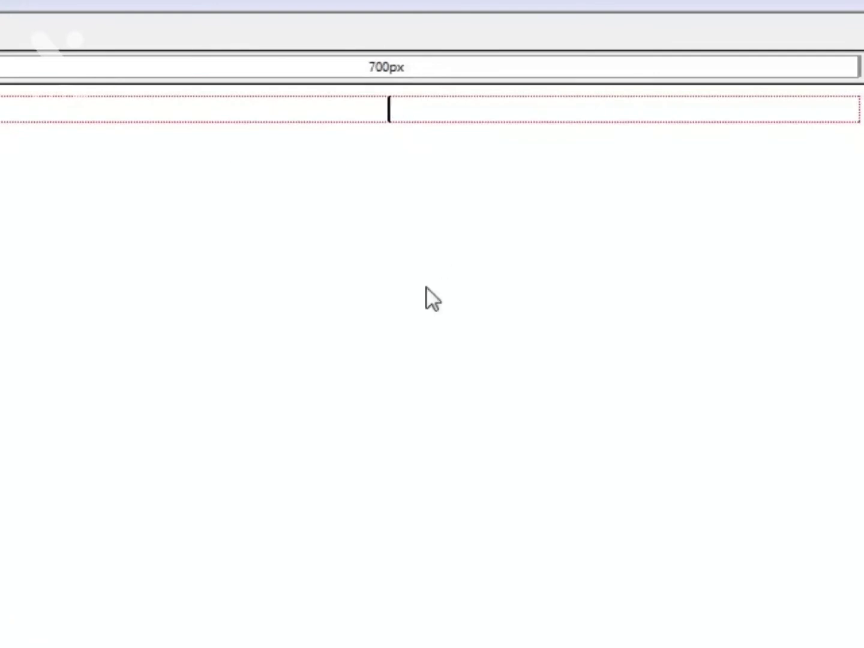
# Add a block of blank lines inside the table cell and return the cursor to its first line.
pyautogui.press('Return')
pyautogui.press('Return')
pyautogui.press('Return')
pyautogui.press('Return')
pyautogui.press('Return')
pyautogui.press('Return')
pyautogui.press('Return')
pyautogui.press('Return')
pyautogui.press('Return')
pyautogui.press('Return')
pyautogui.press('Return')
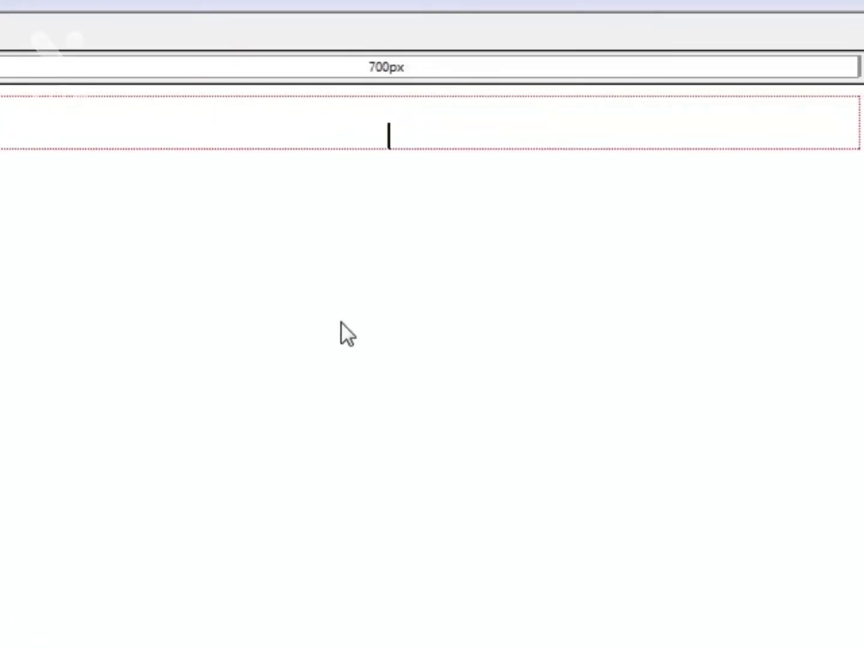
pyautogui.press('Up')
pyautogui.press('Up')
pyautogui.press('Up')
pyautogui.press('Up')
pyautogui.press('Up')
pyautogui.press('Up')
pyautogui.press('Up')
pyautogui.press('Up')
pyautogui.press('Up')
pyautogui.press('Up')
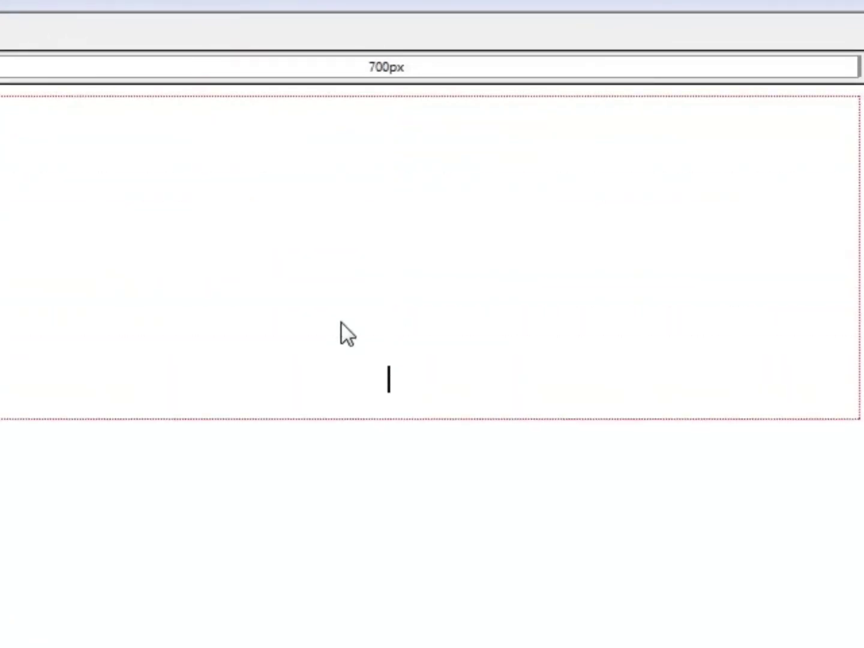
pyautogui.press('Up')
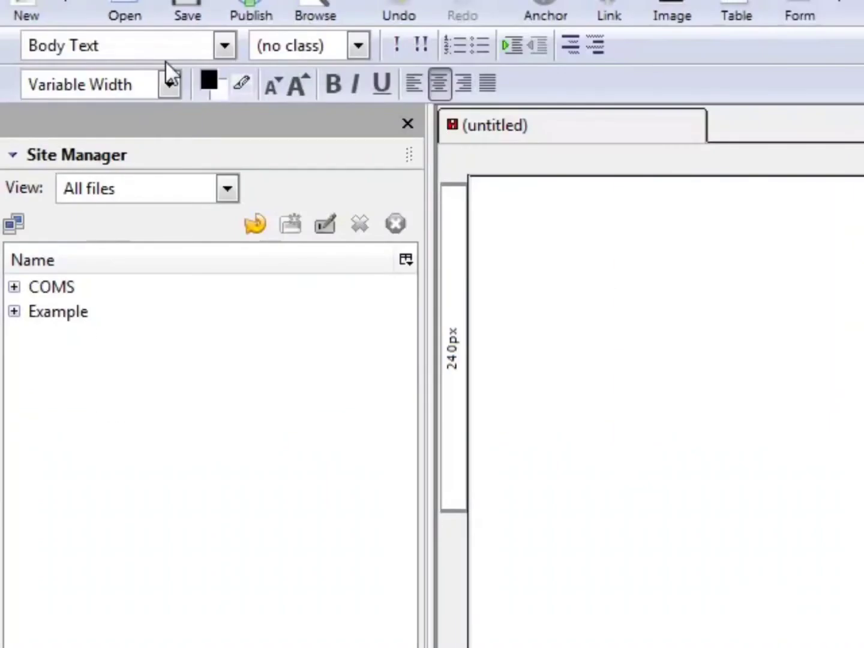
# Format the cell's first line as Heading 1 and begin the headline with "Yours Free!".
pyautogui.click(165, 60)
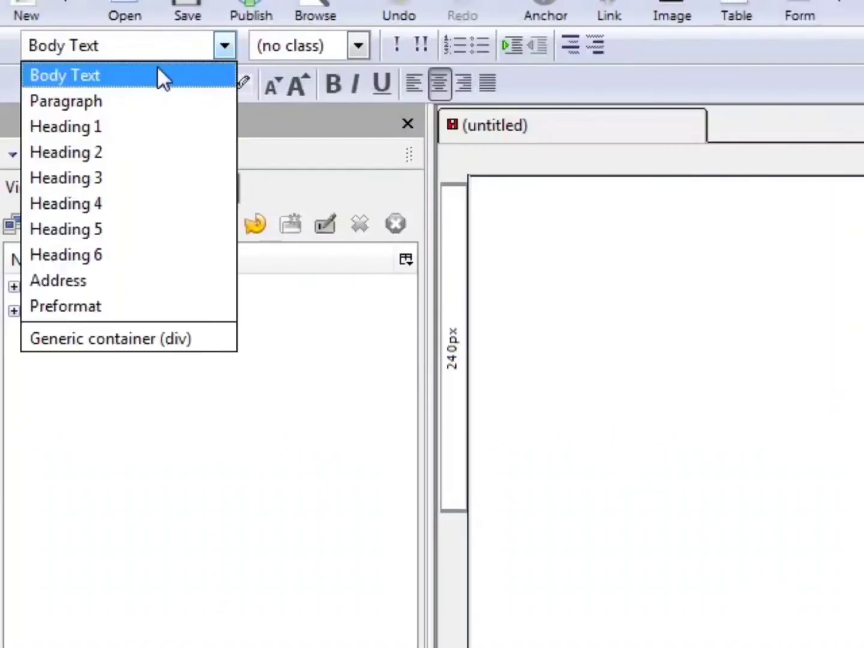
pyautogui.click(149, 132)
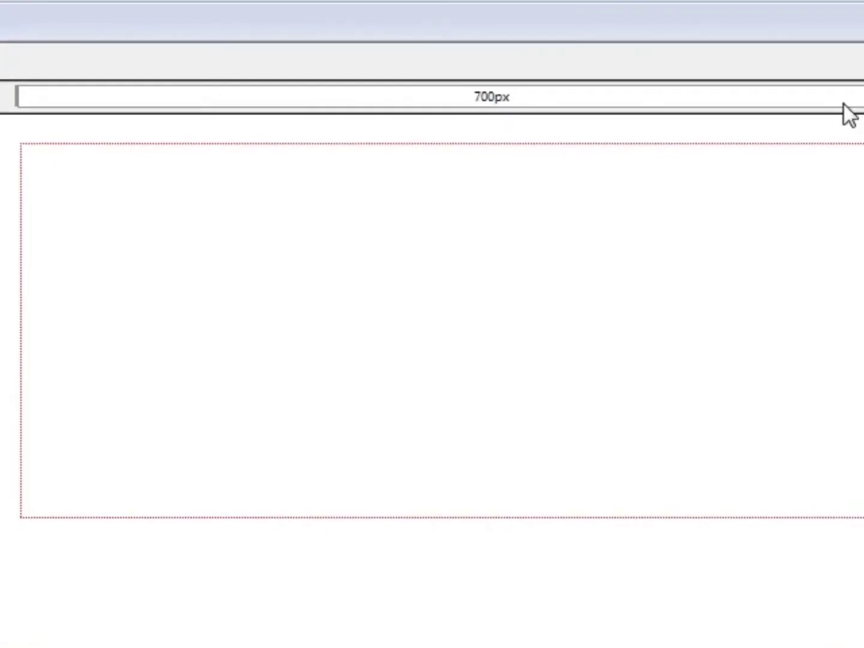
pyautogui.write('FR')
pyautogui.press('BackSpace')
pyautogui.write('ree!')
pyautogui.press('BackSpace')
pyautogui.press('BackSpace')
pyautogui.press('BackSpace')
pyautogui.press('BackSpace')
pyautogui.press('BackSpace')
pyautogui.press('BackSpace')
pyautogui.write("You'rs")
pyautogui.press('BackSpace')
pyautogui.press('BackSpace')
pyautogui.press('BackSpace')
pyautogui.write('rs Free! Get')
# Continue the headline after "Yours Free!" with "Discover The #1 Secret To Losing Weight".
pyautogui.press('BackSpace')
pyautogui.press('BackSpace')
pyautogui.press('BackSpace')
pyautogui.write('Discover The #1 Secret To')
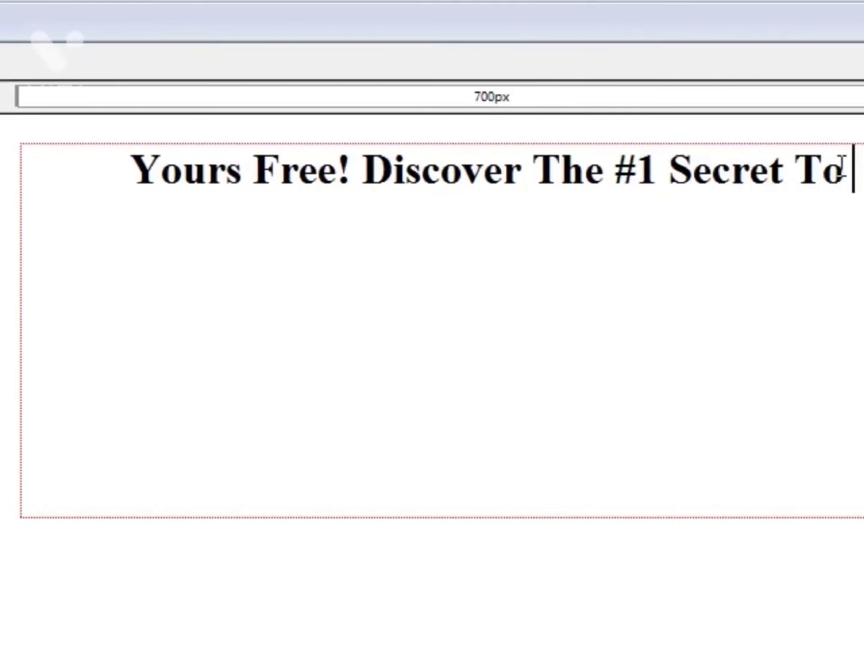
pyautogui.moveTo(846, 170)
pyautogui.mouseDown()
pyautogui.moveTo(386, 180)
pyautogui.moveTo(860, 180)
pyautogui.mouseUp()
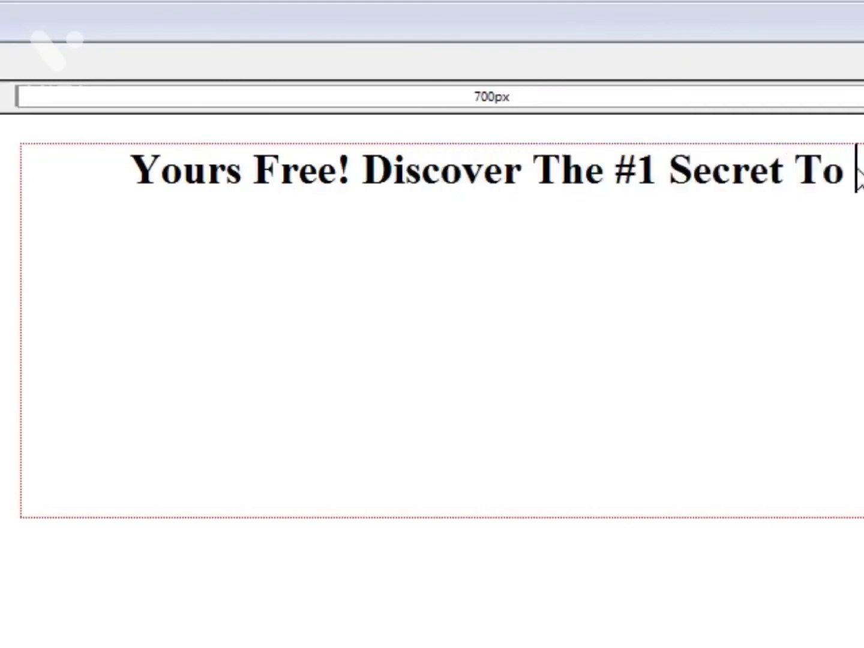
pyautogui.write('Losing Weight')
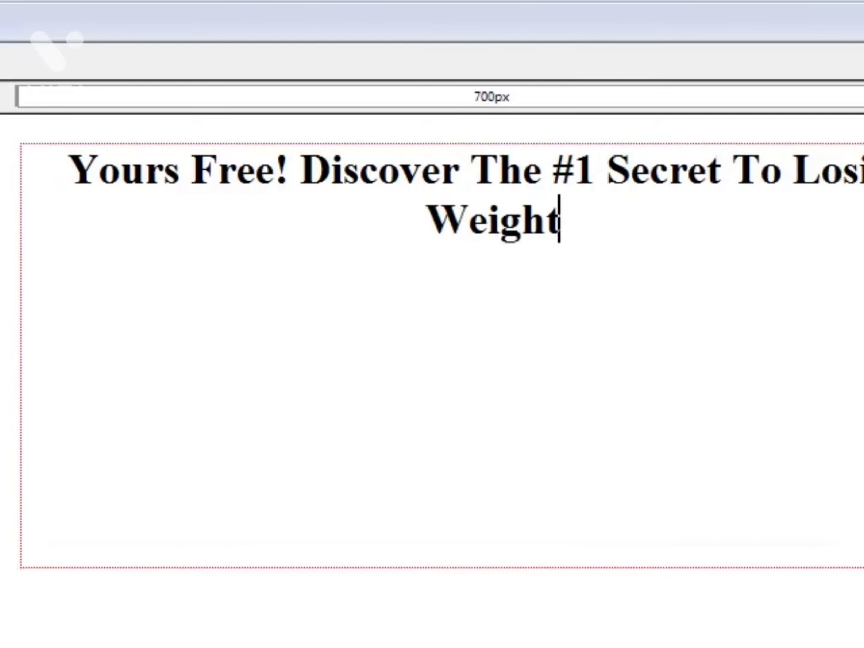
pyautogui.write(' In 11 Days Or Less!@')
# Complete the headline by adding "In 11 Days Or Less!" after "Losing Weight".
pyautogui.press('BackSpace')
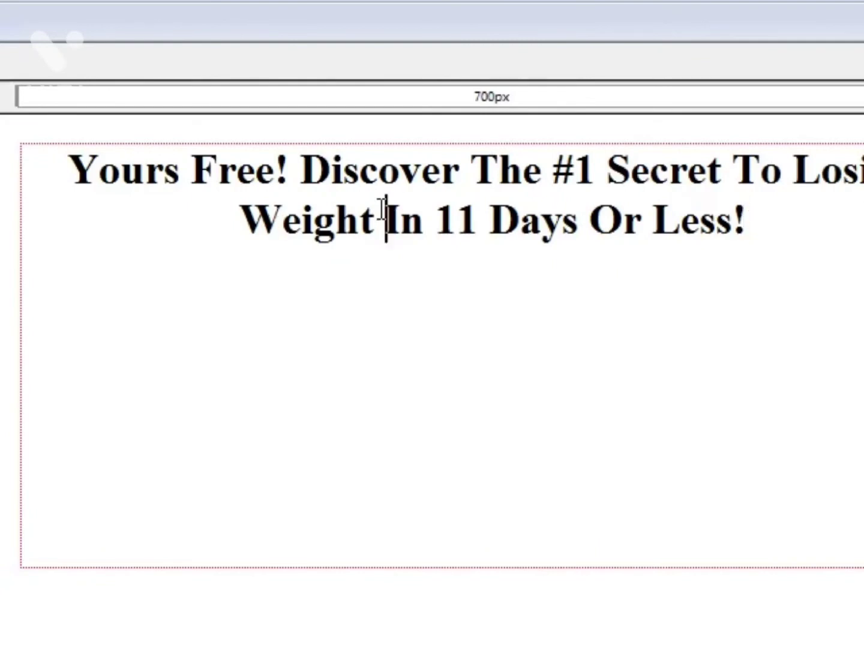
# Replace "Weight" in the headline with "9 Pounds".
pyautogui.moveTo(382, 210); pyautogui.dragTo(173, 234)
pyautogui.press('BackSpace')
pyautogui.write('Poun')
pyautogui.press('BackSpace')
pyautogui.press('BackSpace')
pyautogui.write('unds')
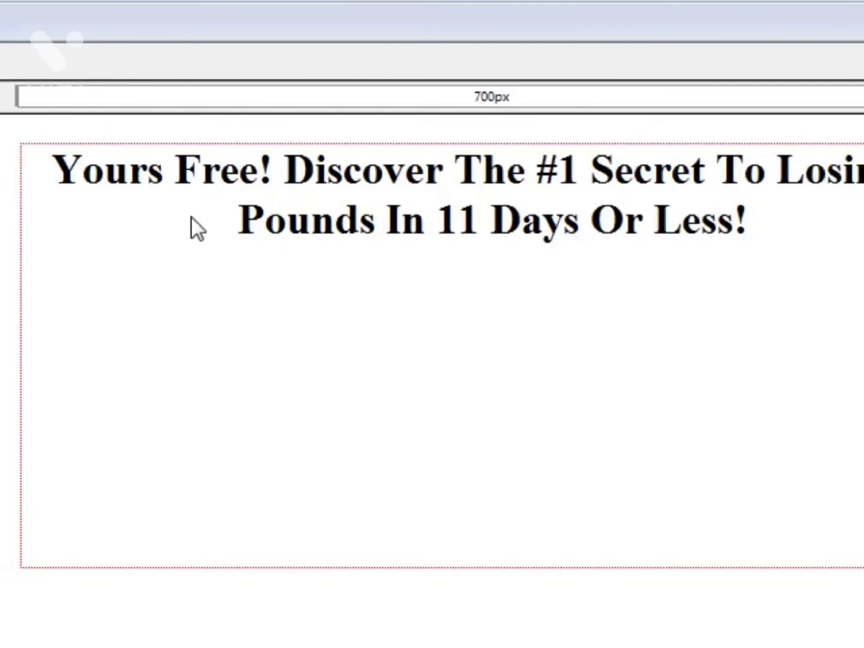
# Insert a nested table with one row and two columns on a new line below the headline.
pyautogui.press('End')
pyautogui.press('Return')
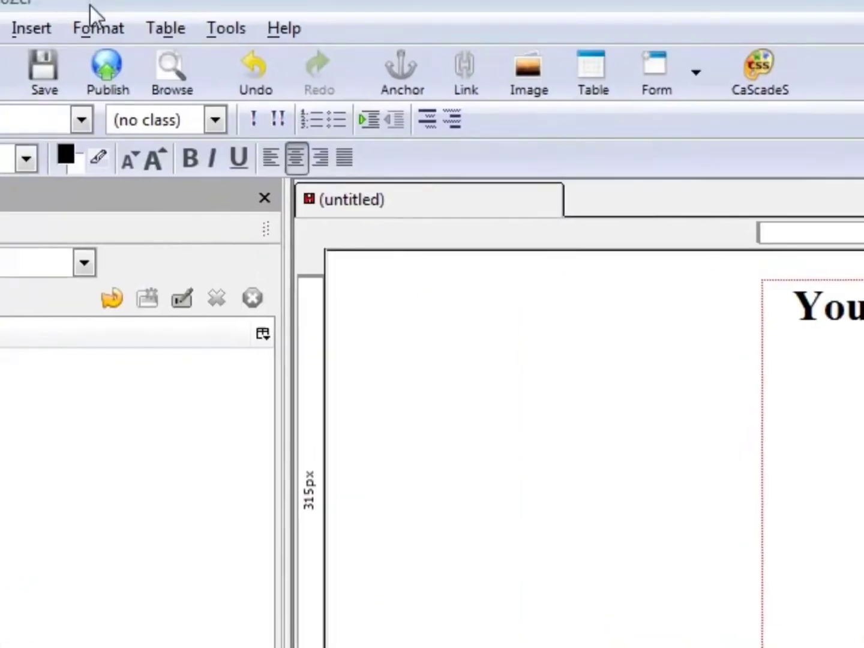
pyautogui.click(148, 24)
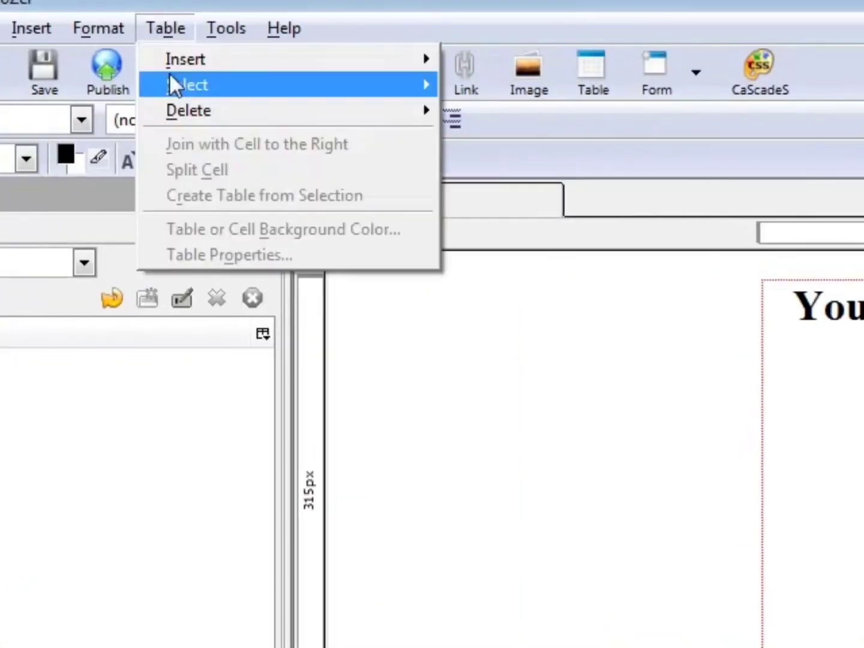
pyautogui.moveTo(352, 65)
pyautogui.click(563, 62)
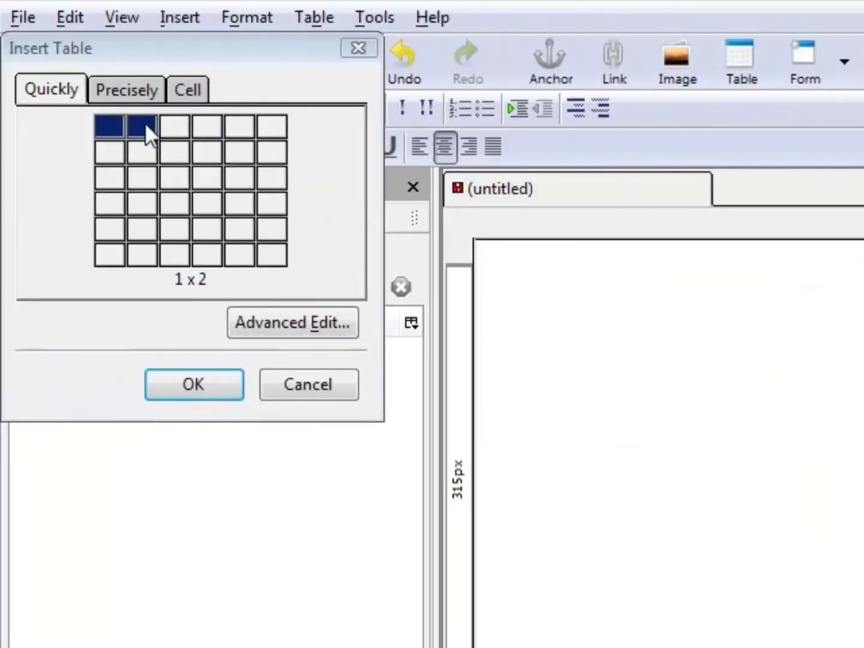
pyautogui.click(145, 123)
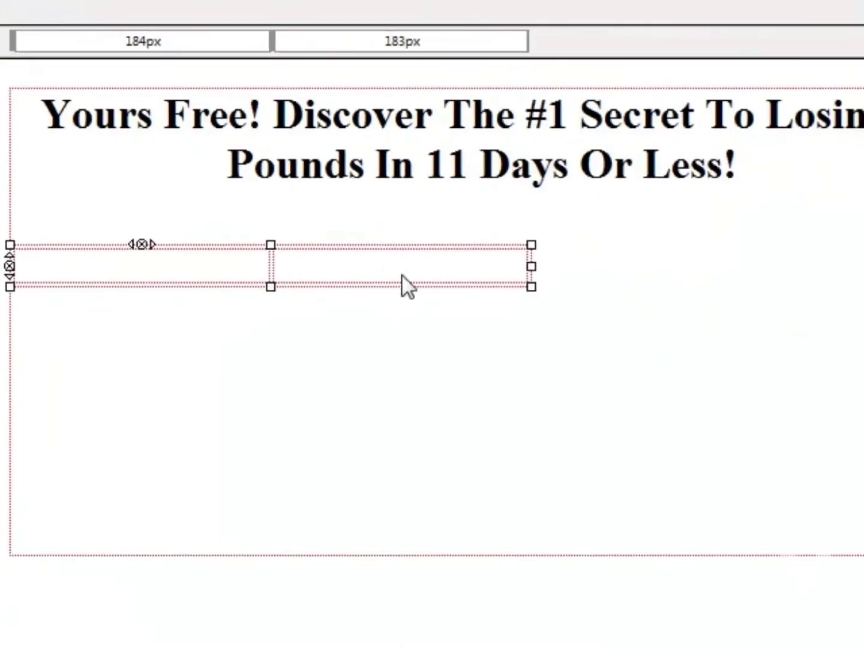
# Set the nested two-column table's alignment to Center in its table properties.
pyautogui.click(377, 246)
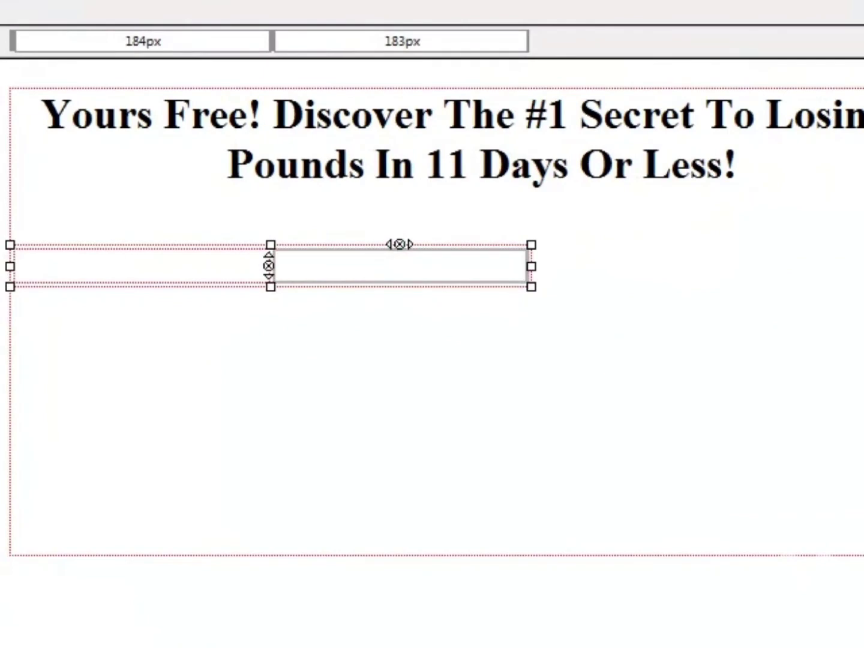
pyautogui.moveTo(0, 0); pyautogui.dragTo(505, 31)
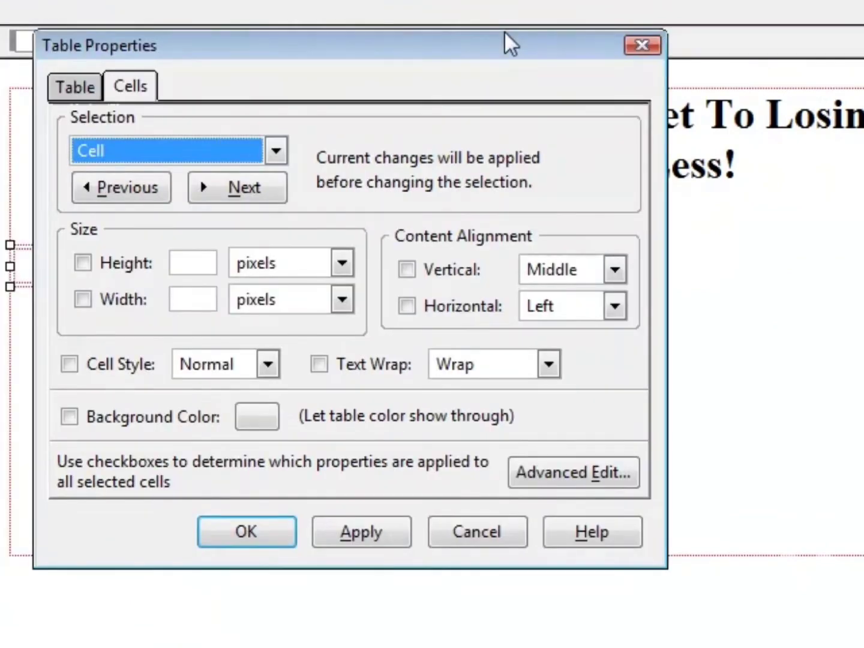
pyautogui.click(75, 88)
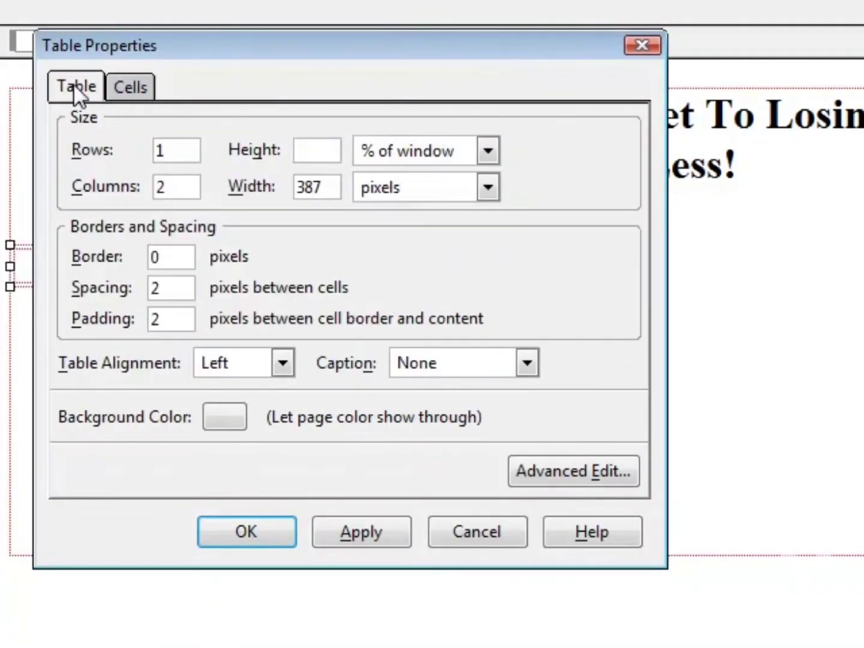
pyautogui.click(283, 363)
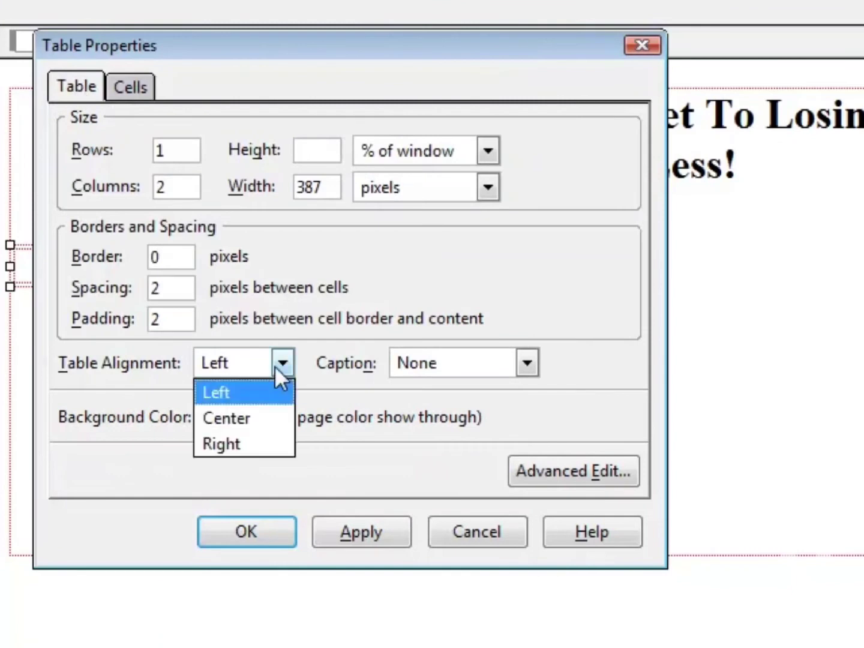
pyautogui.click(259, 416)
pyautogui.click(360, 534)
pyautogui.click(226, 531)
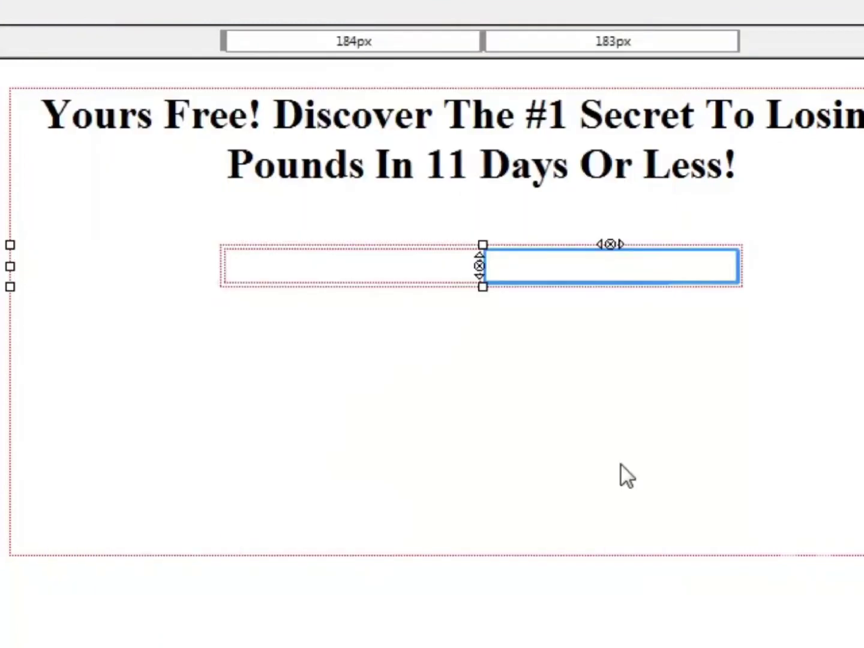
# Resize the nested table and shift its column divider so the columns are about 273 px and 296 px wide.
pyautogui.click(251, 272)
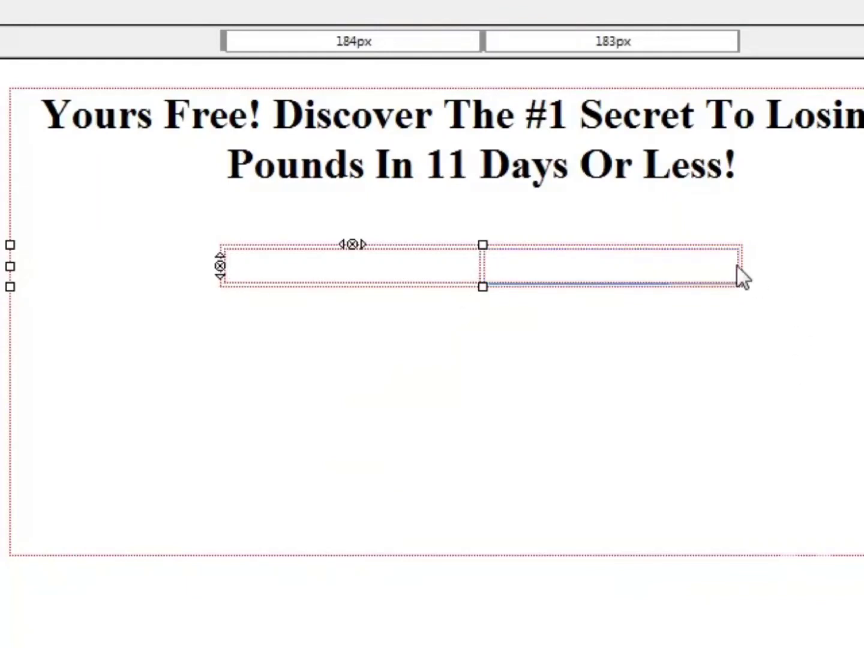
pyautogui.moveTo(222, 36); pyautogui.dragTo(213, 45)
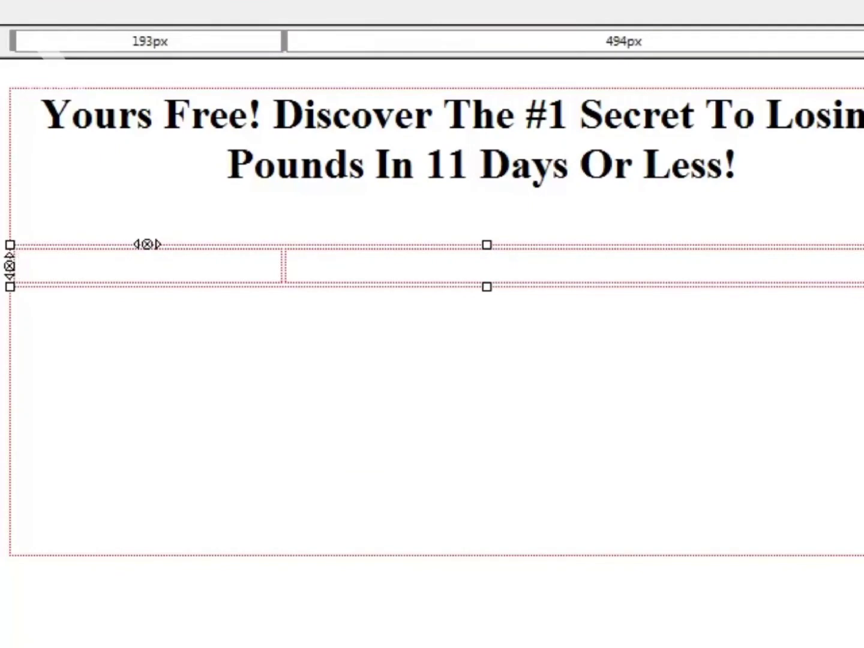
pyautogui.moveTo(863, 264); pyautogui.dragTo(772, 263)
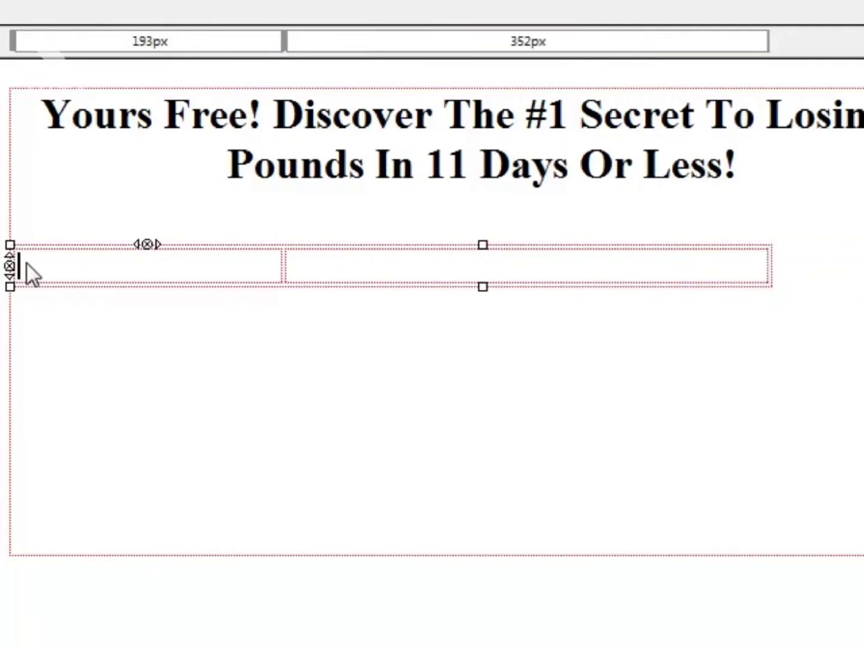
pyautogui.moveTo(13, 41); pyautogui.dragTo(130, 43)
pyautogui.moveTo(863, 266); pyautogui.dragTo(863, 266)
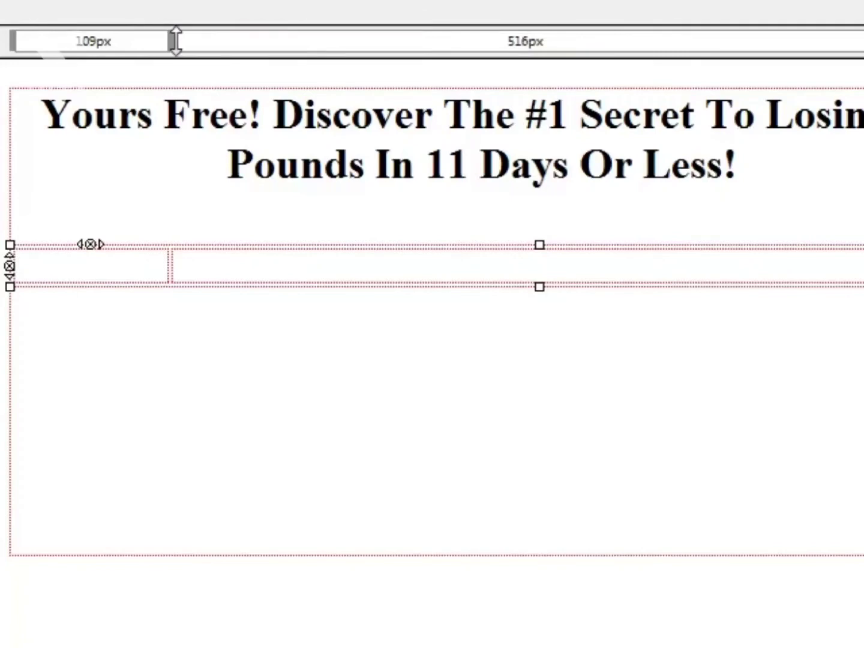
pyautogui.moveTo(169, 41); pyautogui.dragTo(418, 42)
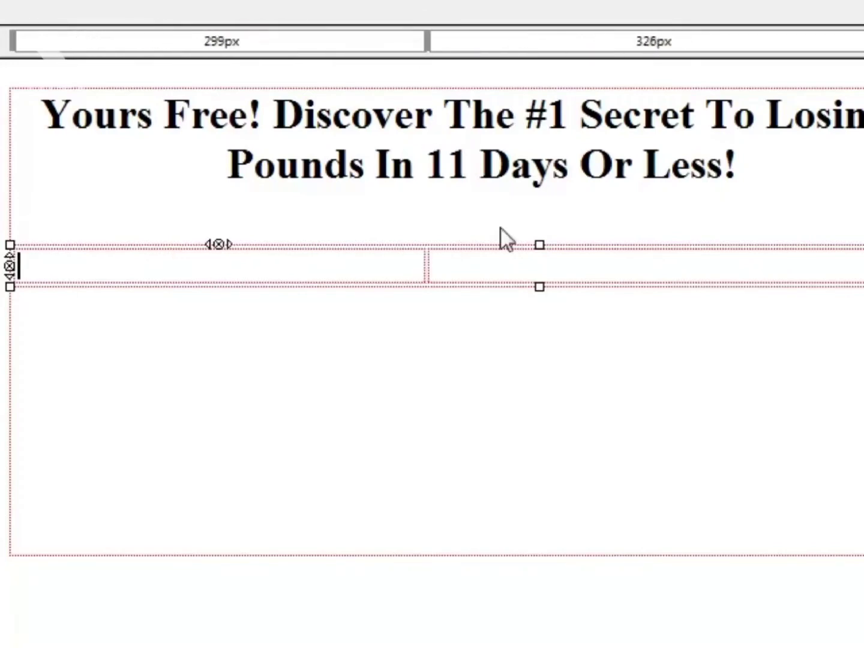
pyautogui.click(601, 266)
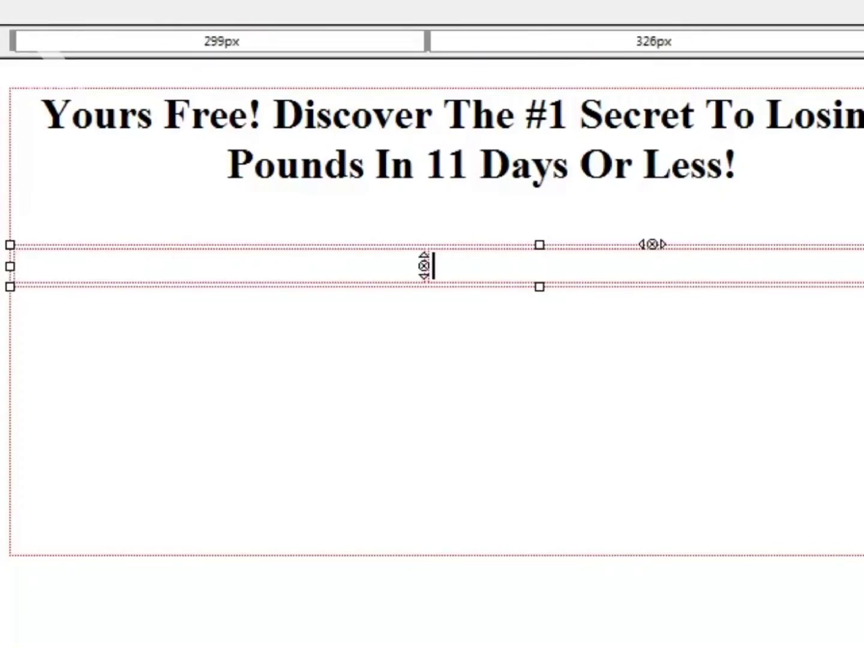
pyautogui.moveTo(863, 265); pyautogui.dragTo(804, 268)
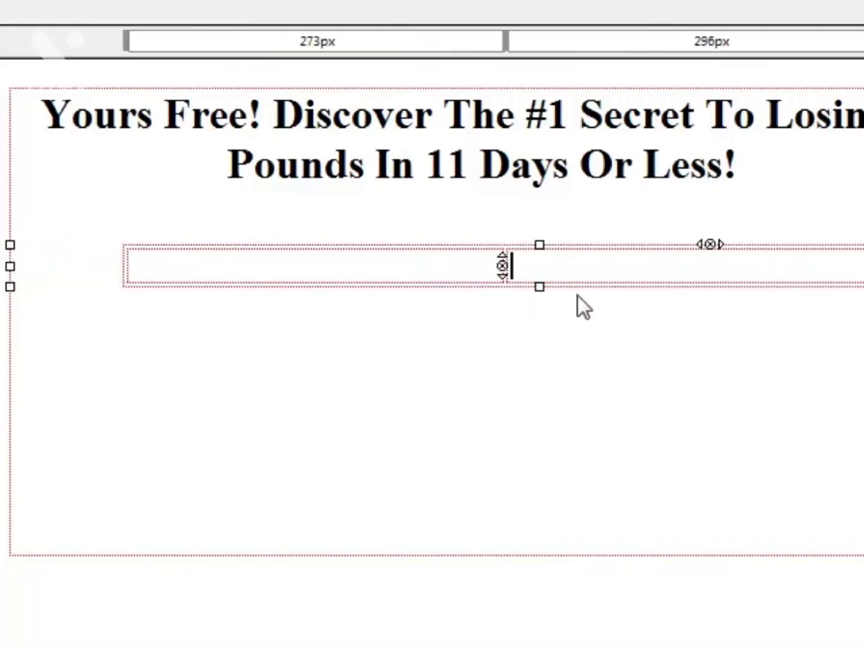
pyautogui.click(358, 274)
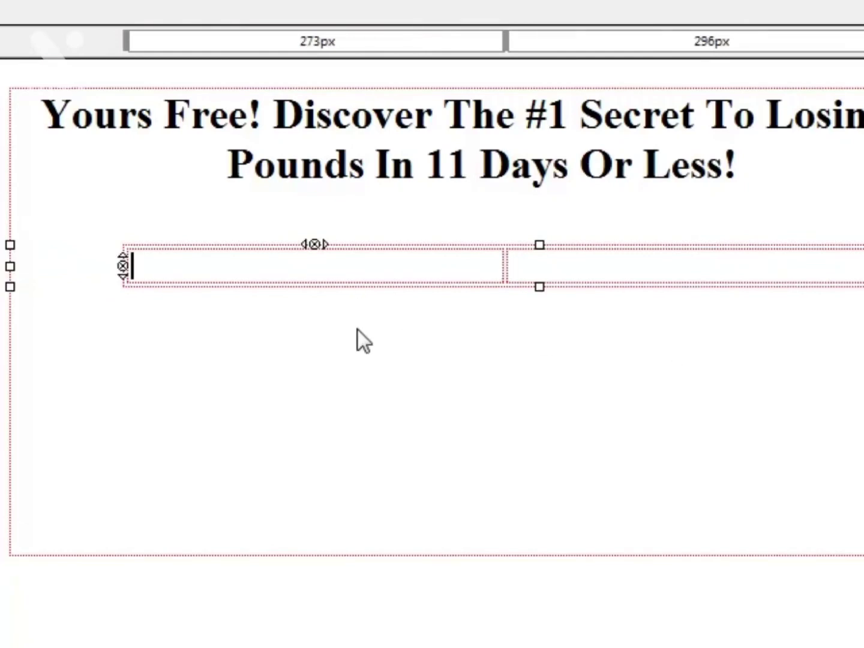
pyautogui.moveTo(14, 265); pyautogui.dragTo(10, 266)
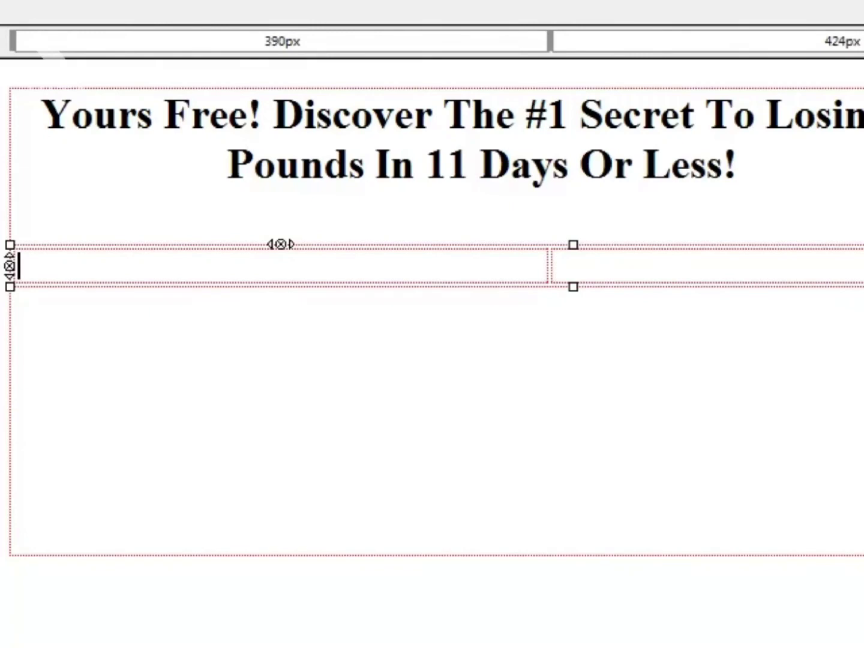
pyautogui.hotkey('ctrl', 'z')
# Paste the AWeber web form code into the nested table's second cell in the page's HTML source.
pyautogui.click(800, 270)
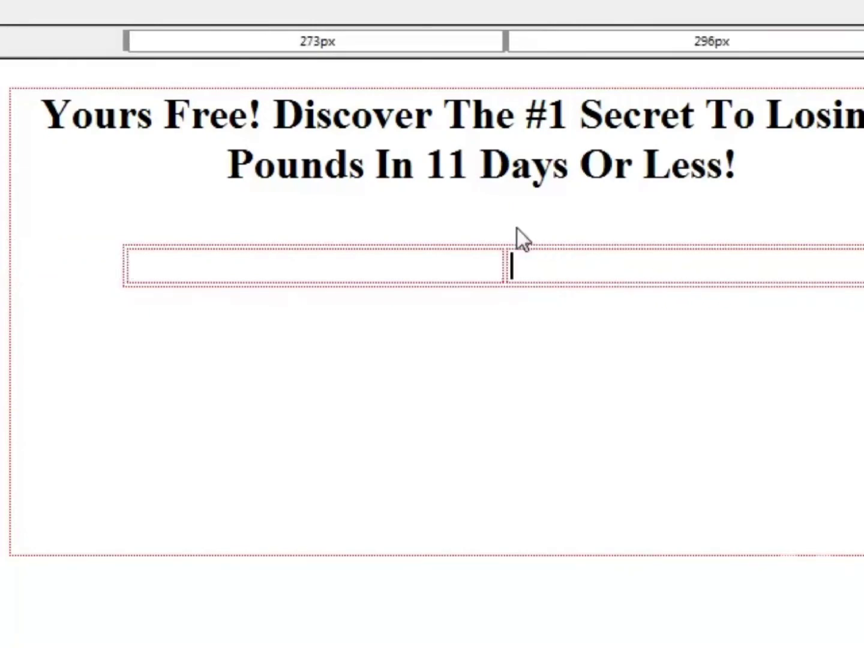
pyautogui.click(301, 265)
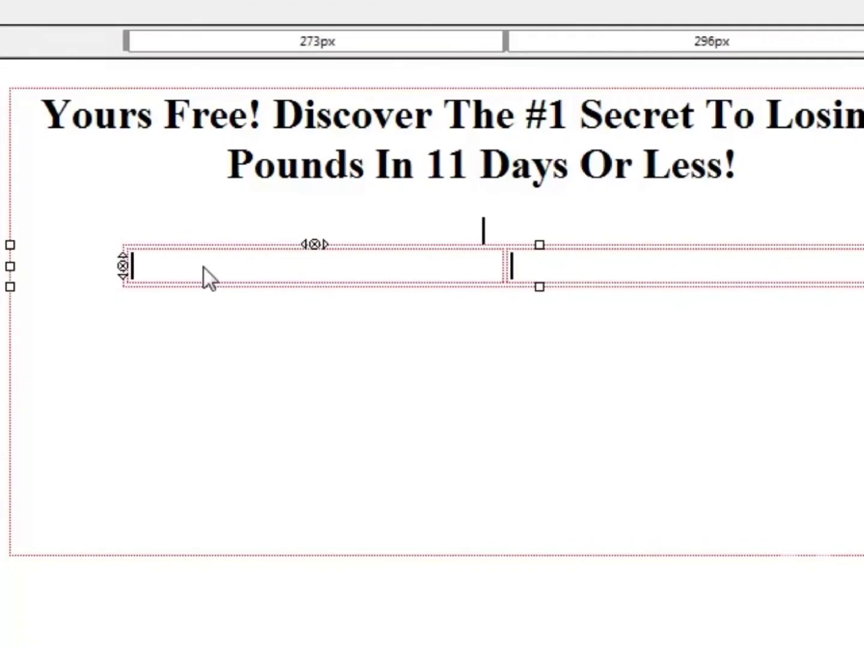
pyautogui.click(583, 256)
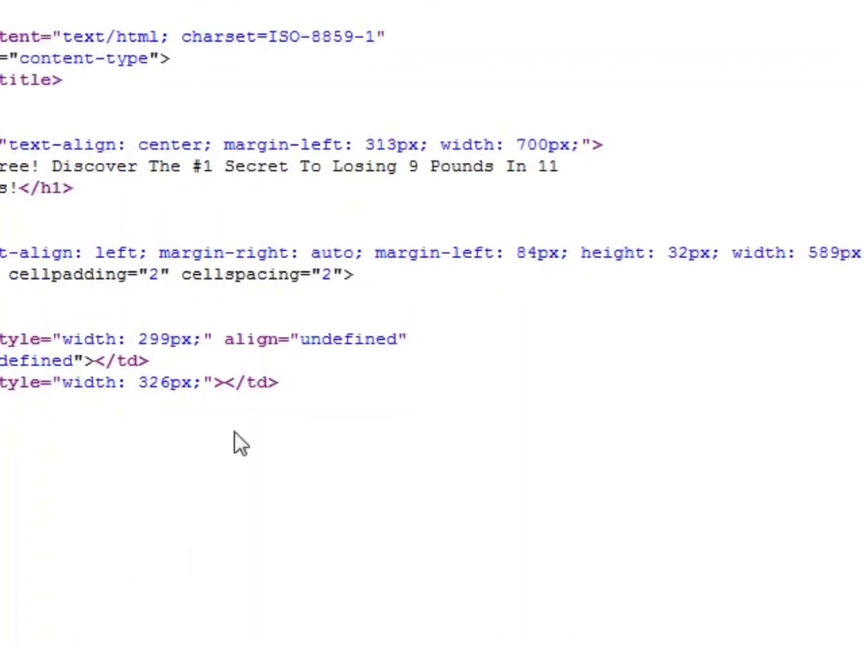
pyautogui.click(228, 384)
pyautogui.hotkey('ctrl', 'v')
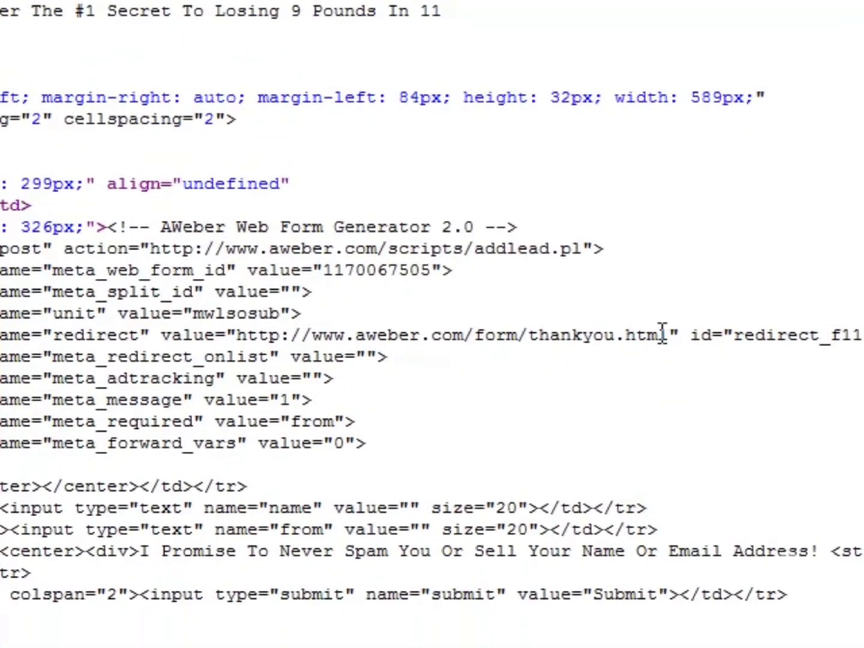
pyautogui.moveTo(668, 334); pyautogui.dragTo(354, 329)
pyautogui.write('myweight')
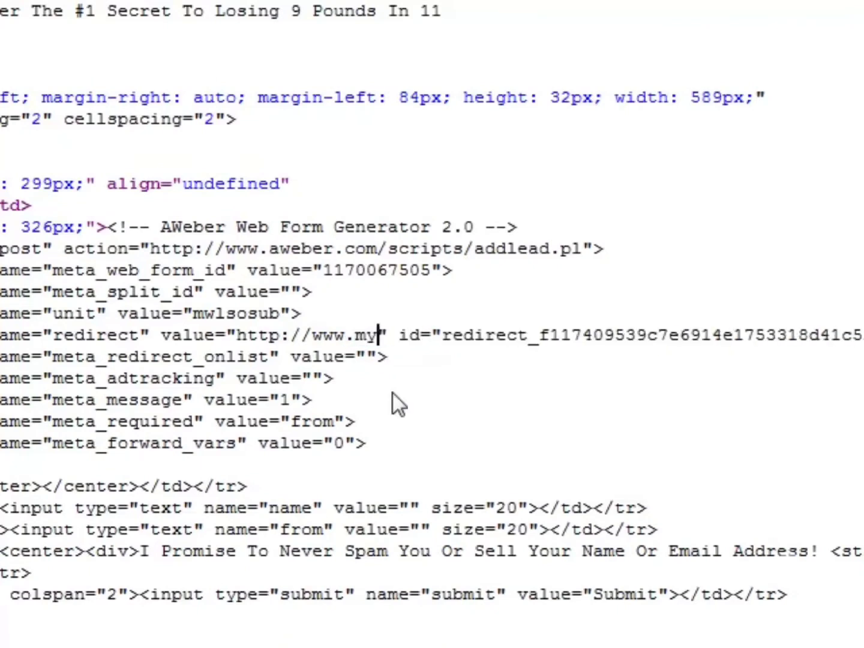
pyautogui.write('losssotryo')
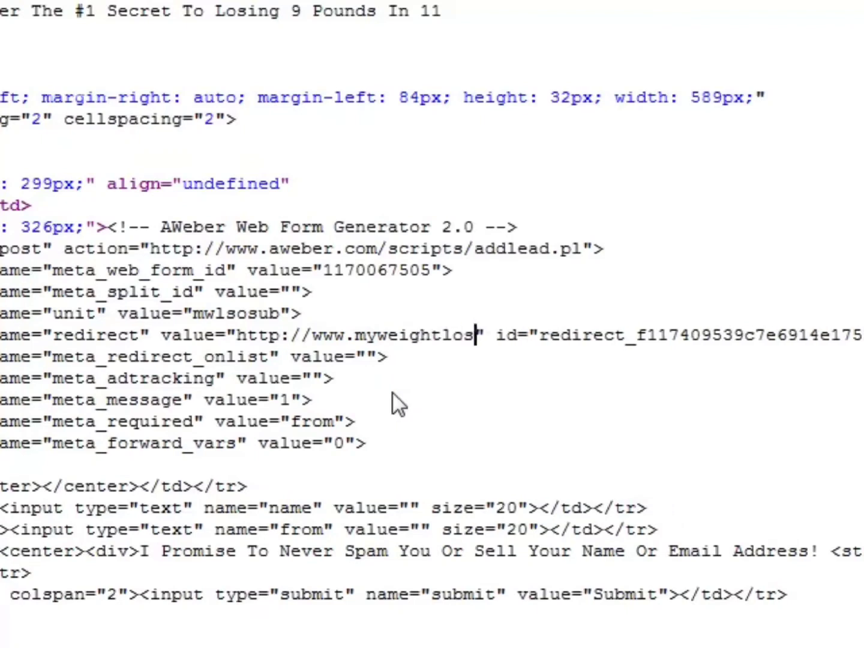
pyautogui.press('BackSpace')
pyautogui.press('BackSpace')
pyautogui.press('BackSpace')
pyautogui.press('BackSpace')
pyautogui.press('BackSpace')
pyautogui.write('toryonline.')
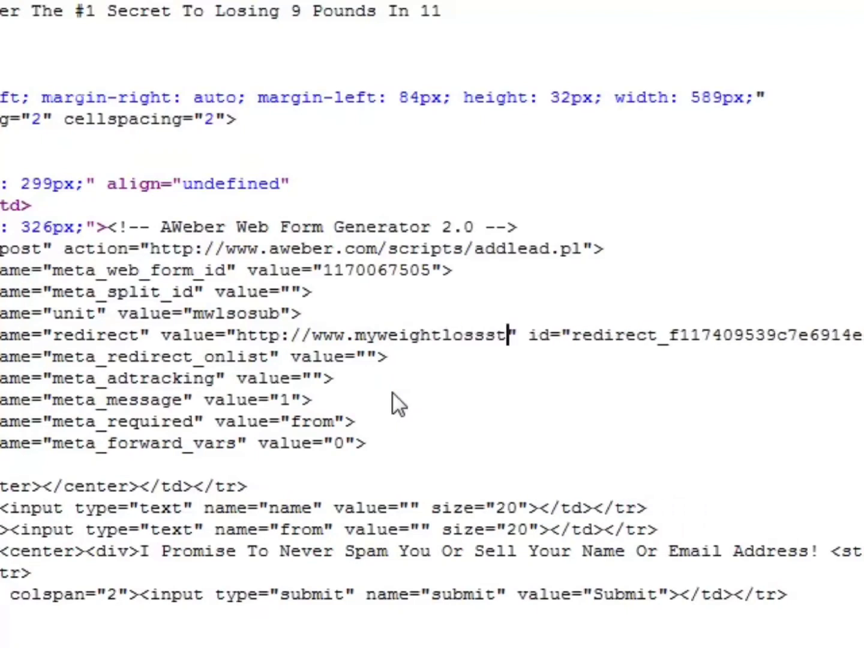
pyautogui.write('com/thanks')
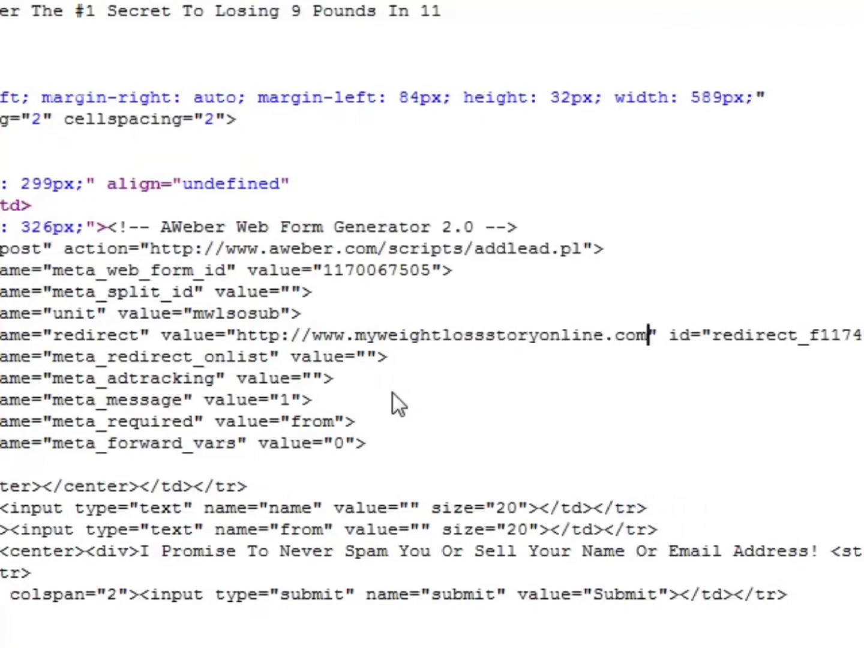
pyautogui.write('.html')
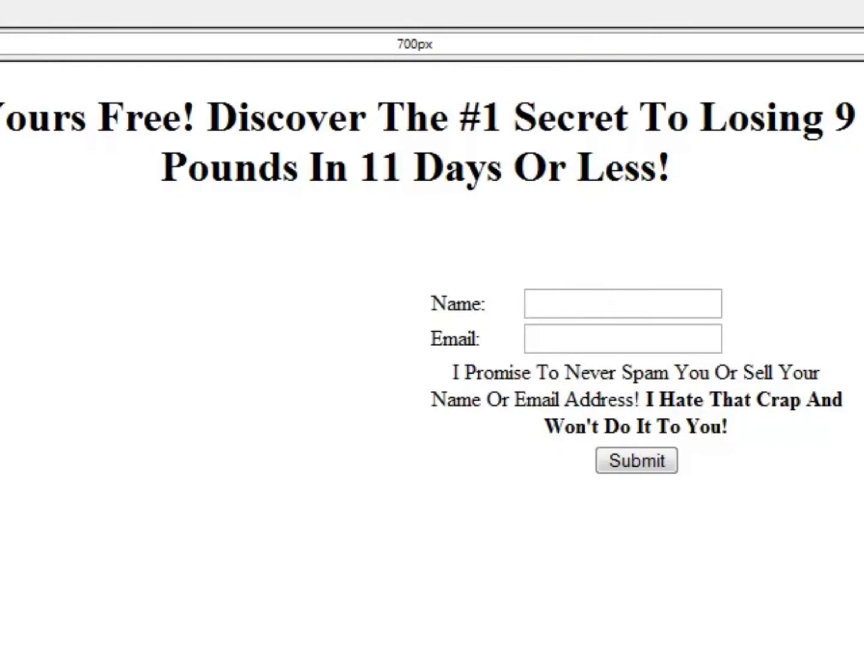
# Begin a subheadline between the headline and the form table with "Watch This Short Video To Discover How You Can Get".
pyautogui.click(380, 204)
pyautogui.write('Wa')
pyautogui.press('BackSpace')
pyautogui.press('BackSpace')
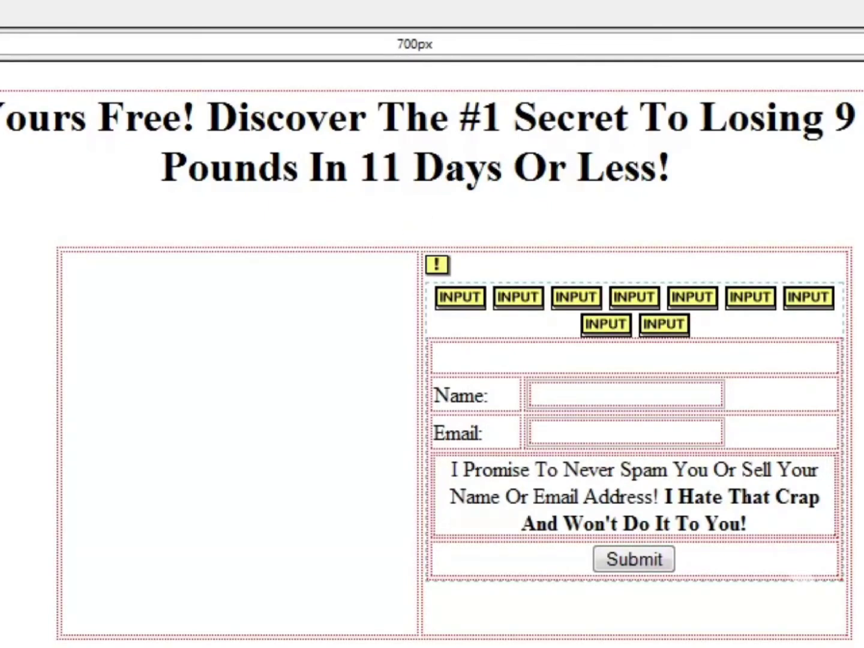
pyautogui.press('Return')
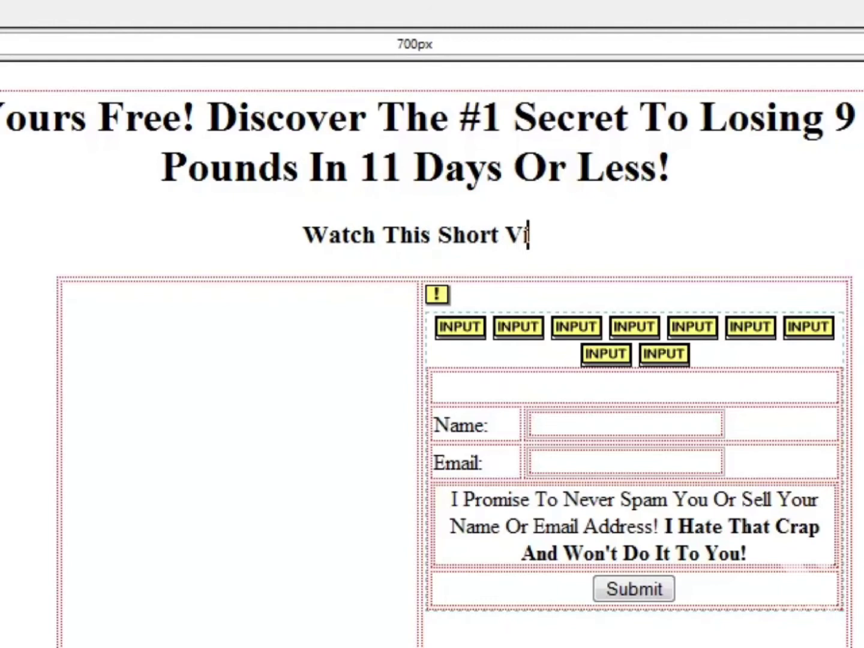
pyautogui.write('To Dis')
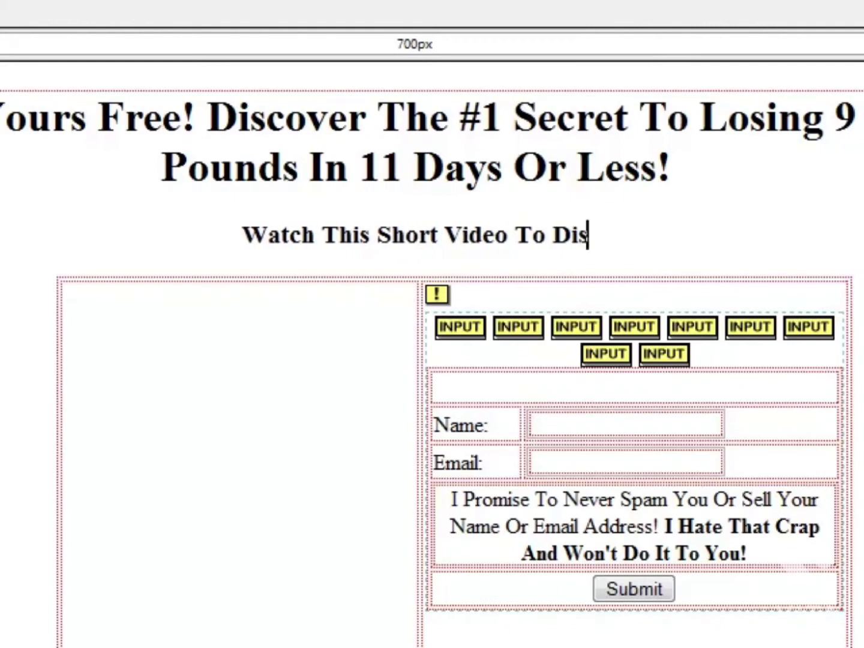
pyautogui.write('cover How You Ca')
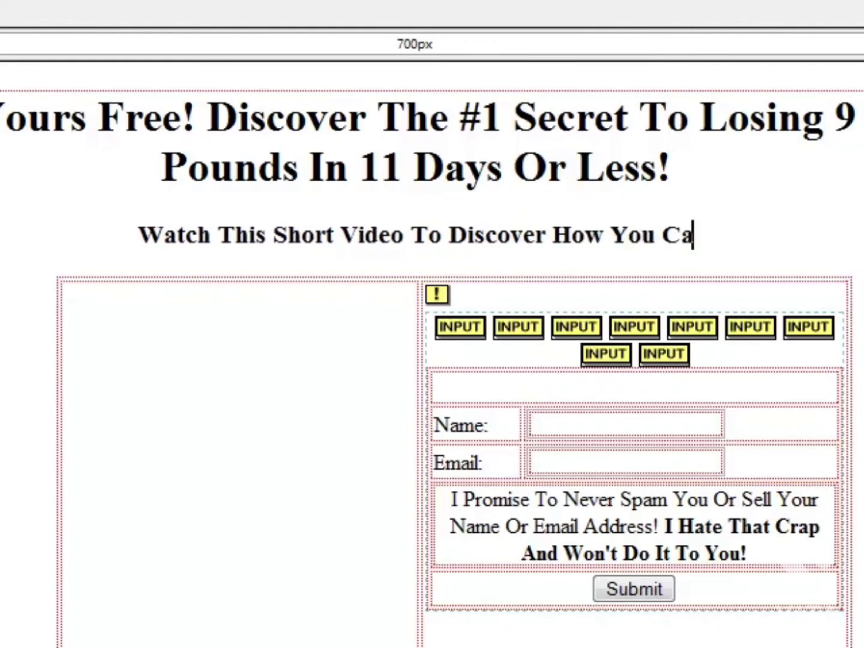
pyautogui.write('n Get The Leaked Chapt')
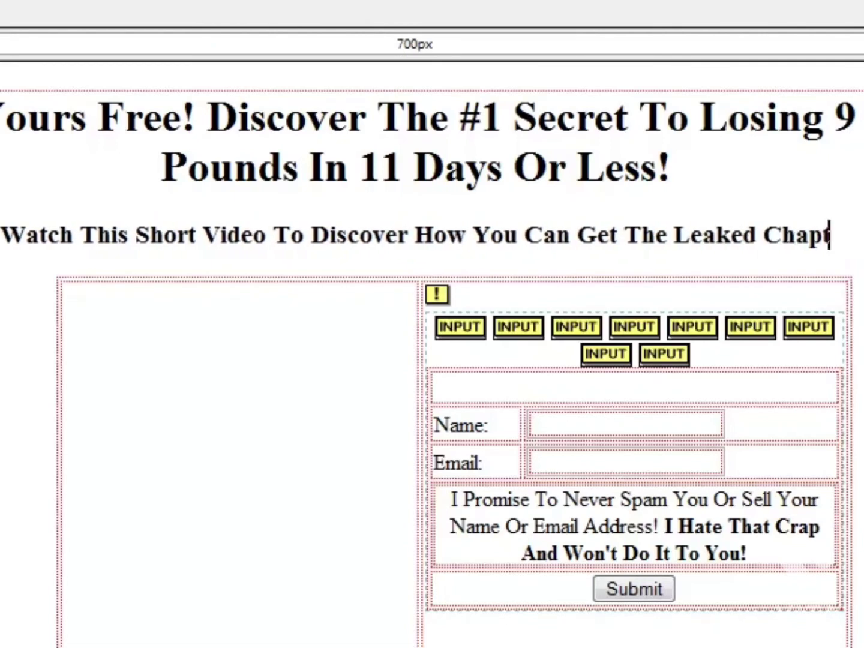
# Complete the subheadline with "The Leaked Chapter From A Famous Weight Loss Guide!", starting a second line at "Famous".
pyautogui.write('er From')
pyautogui.press('Return')
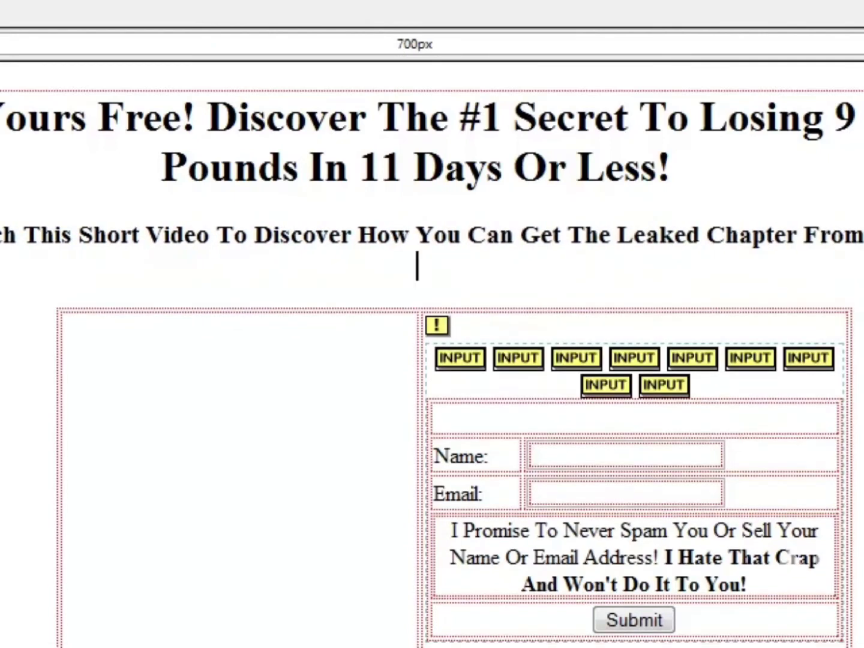
pyautogui.write('Famous W')
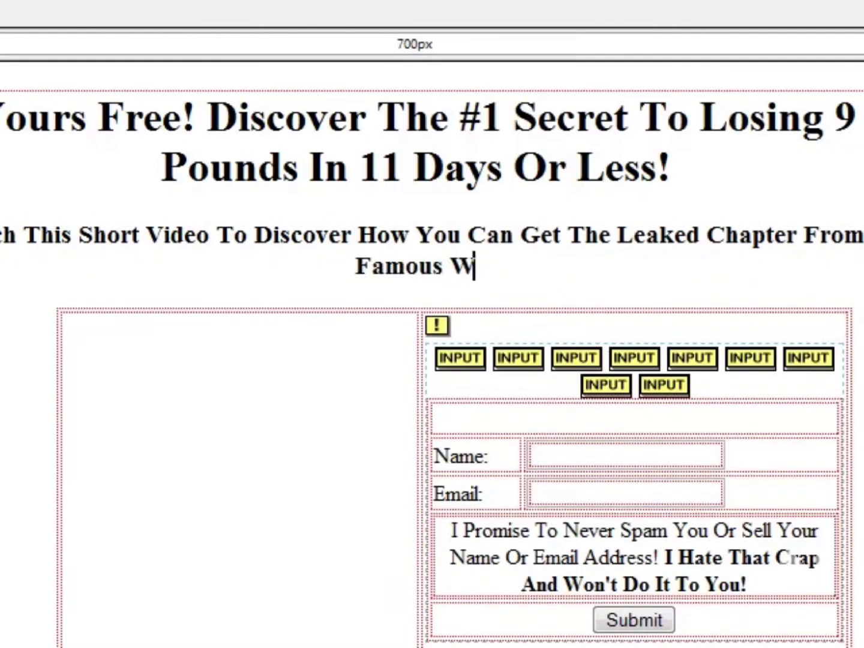
pyautogui.write('eight Loss ')
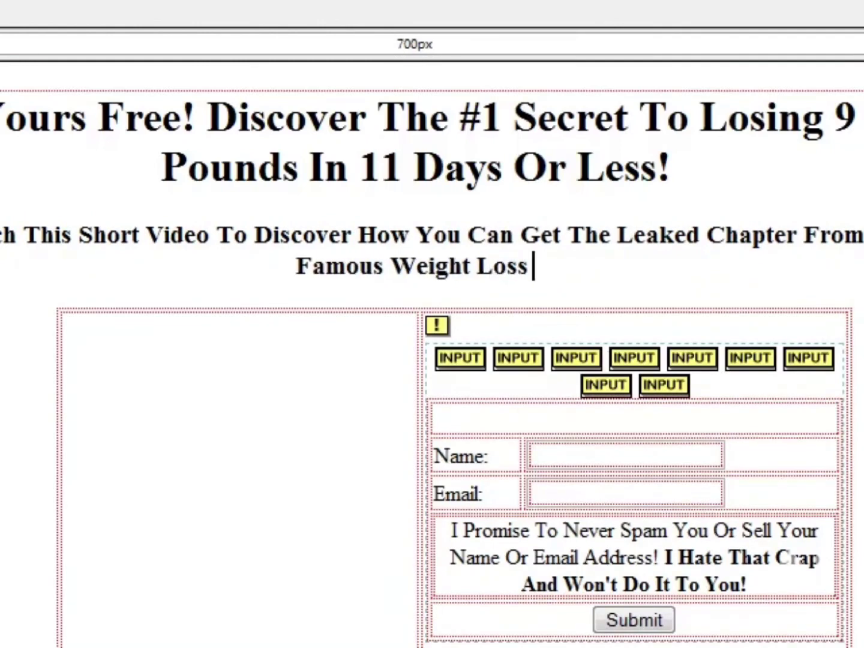
pyautogui.write('Guide!')
# Resize the nested table and set the vertical content alignment of its first cell to Top.
pyautogui.click(83, 594)
pyautogui.moveTo(57, 647); pyautogui.dragTo(0, 647)
pyautogui.moveTo(863, 520); pyautogui.dragTo(835, 527)
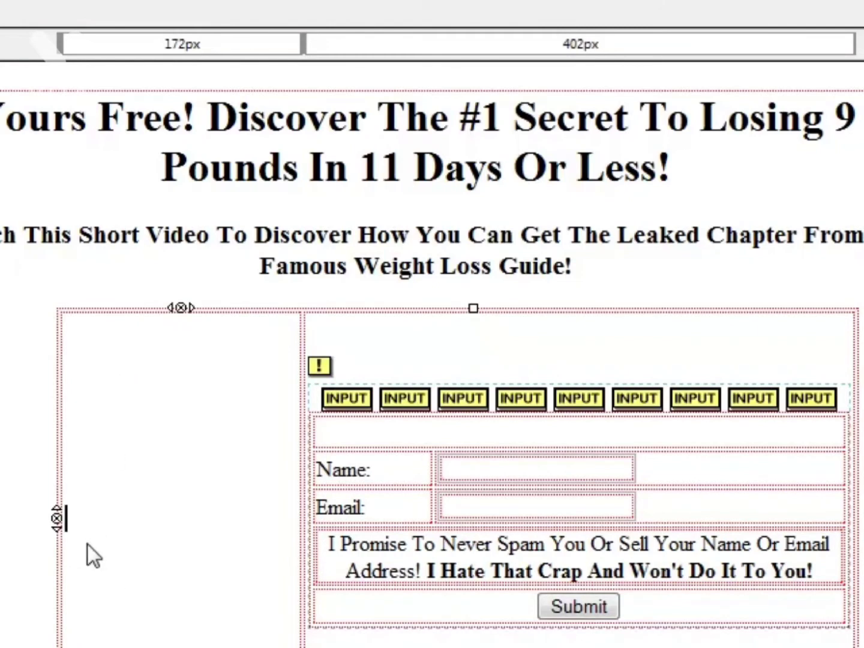
pyautogui.doubleClick(81, 314)
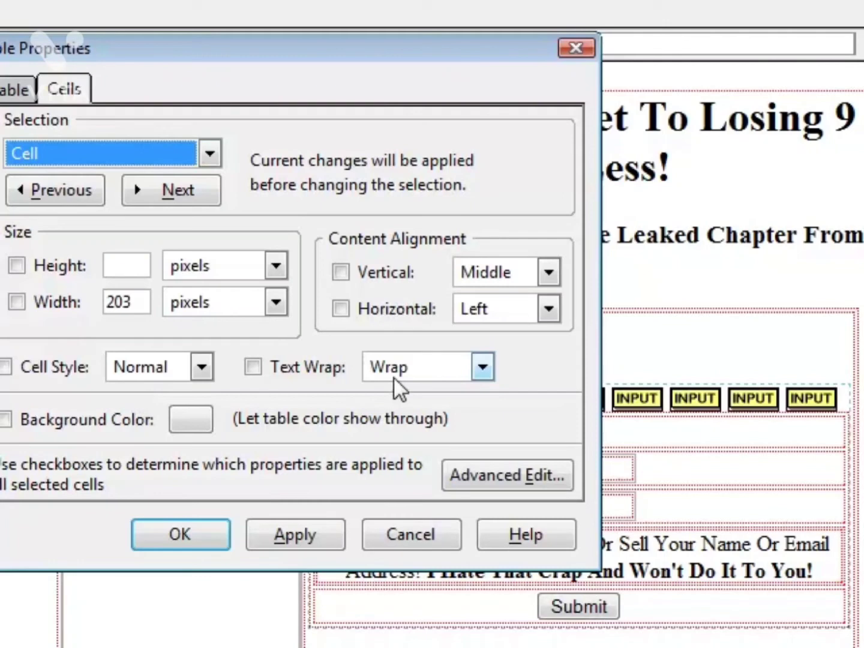
pyautogui.click(499, 274)
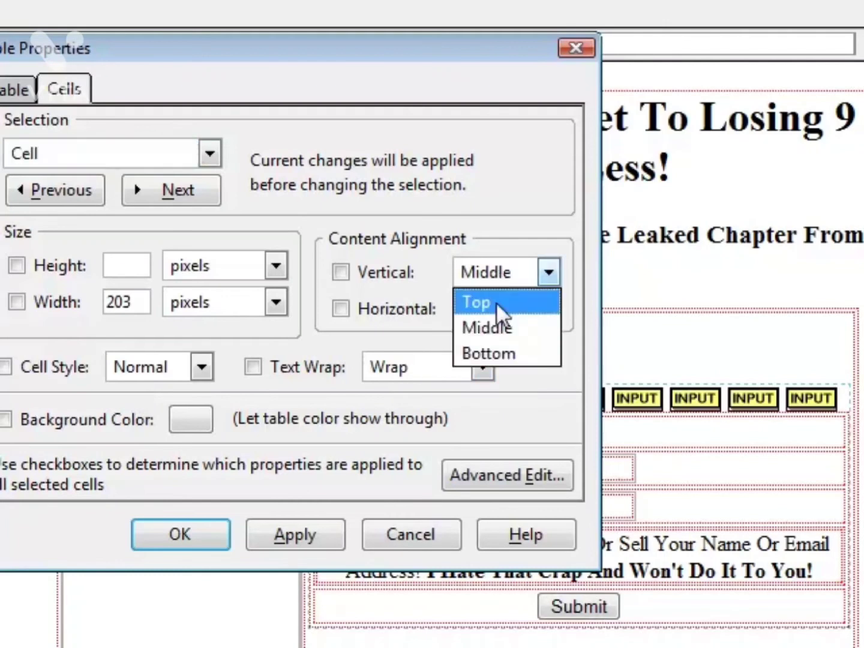
pyautogui.click(496, 300)
pyautogui.click(339, 536)
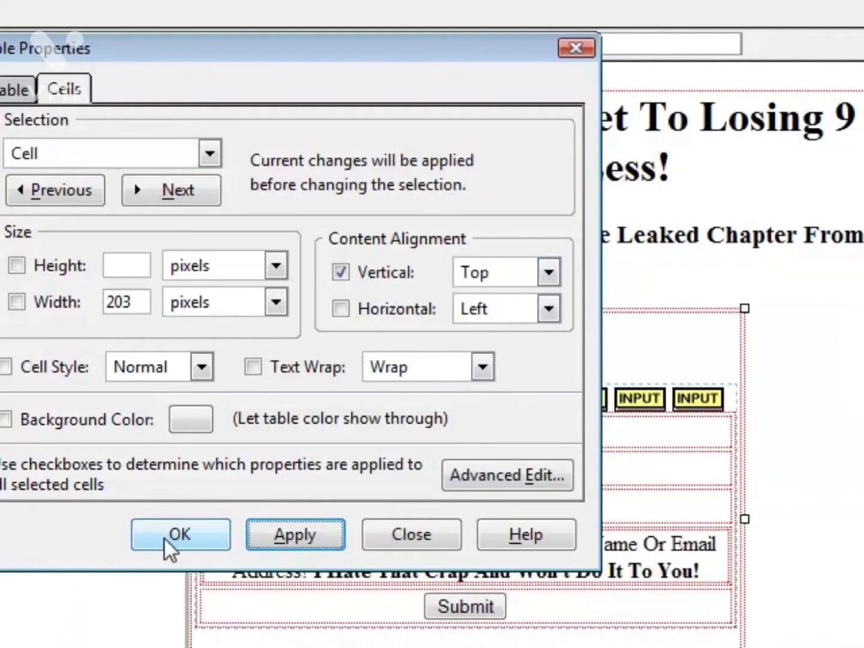
pyautogui.click(164, 538)
# Widen the nested table to columns of about 350 px and 315 px and enter the placeholder "Thathathathathath" in its first cell.
pyautogui.click(11, 359)
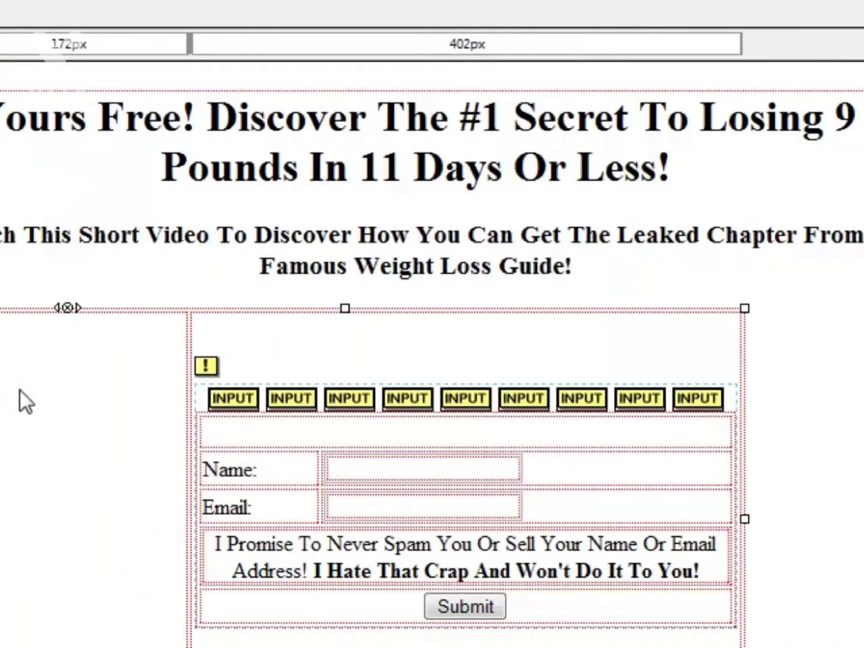
pyautogui.click(188, 42)
pyautogui.moveTo(189, 42); pyautogui.dragTo(366, 42)
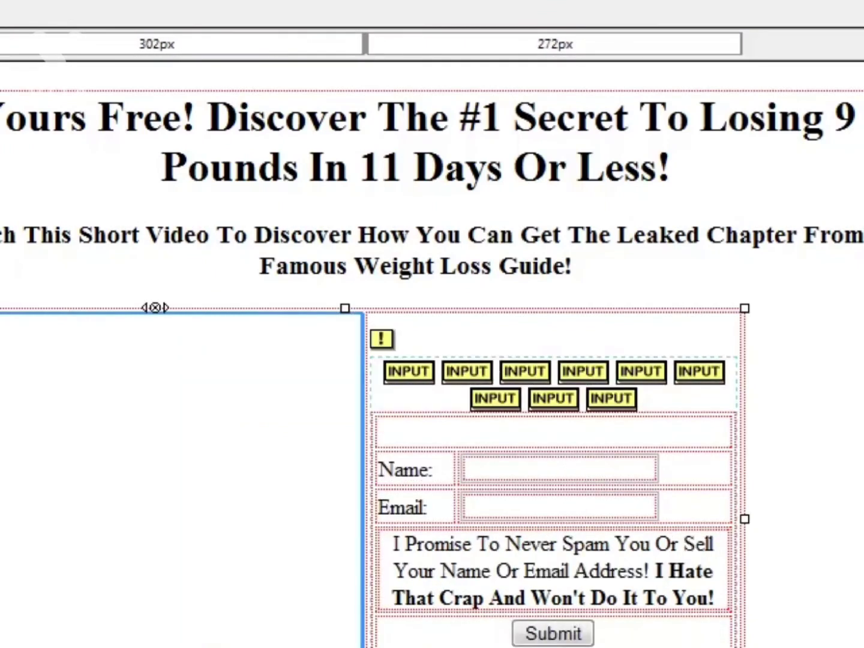
pyautogui.moveTo(757, 523); pyautogui.dragTo(863, 522)
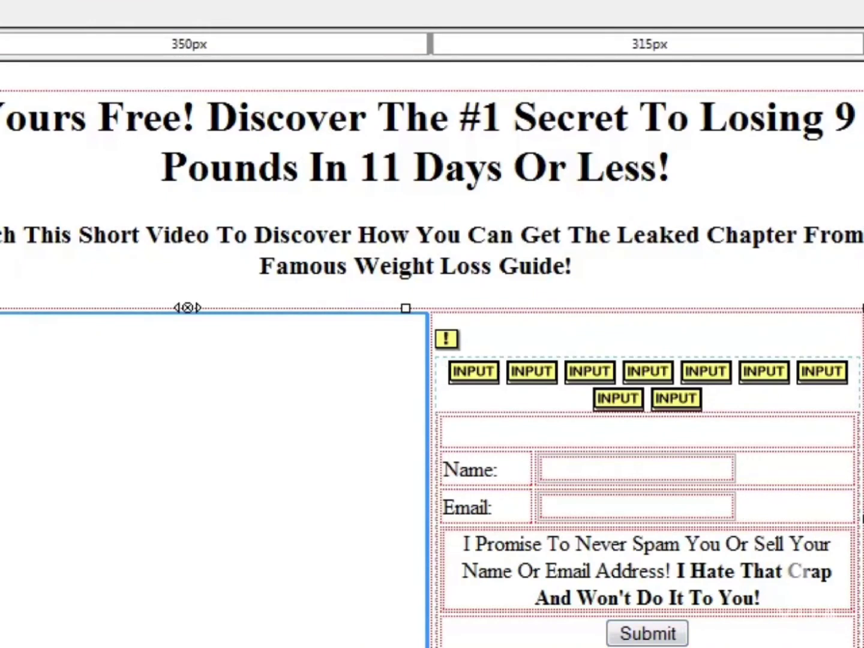
pyautogui.click(213, 490)
pyautogui.write('athathathath')
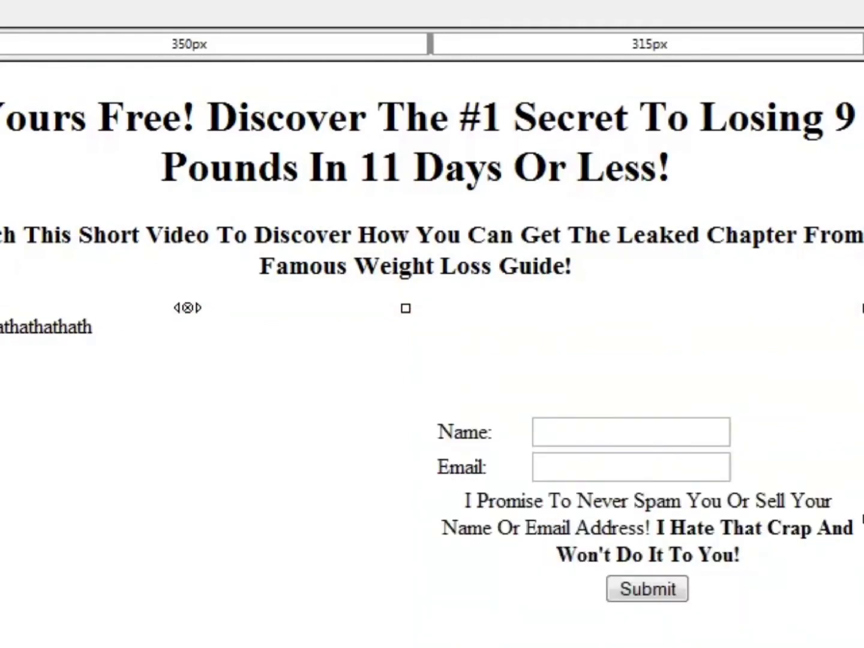
# Try adding a line above the opt-in form that asks visitors to enter their name and email address, ending with "This Free Leaked Chapter!".
pyautogui.scroll(-1, 432, 354)
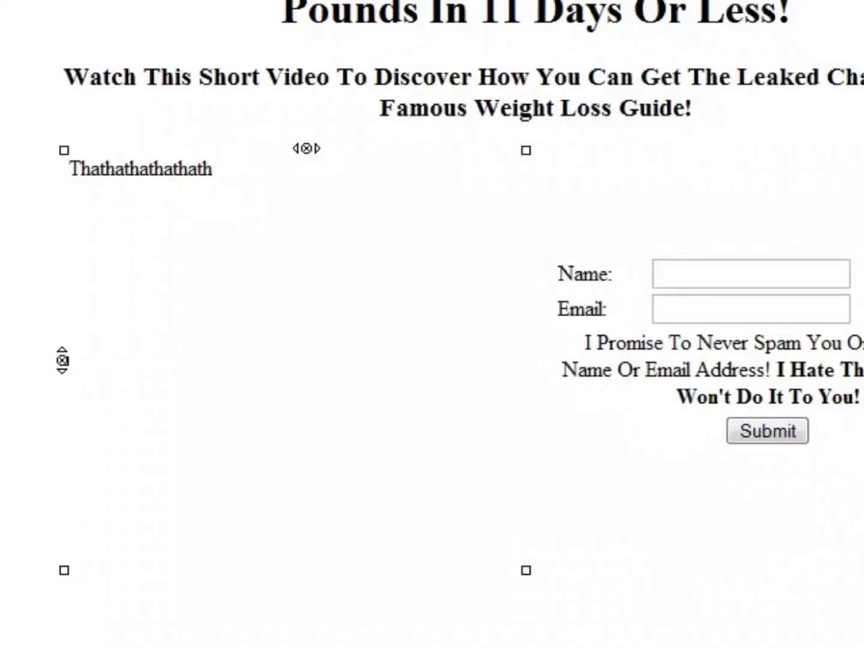
pyautogui.click(713, 196)
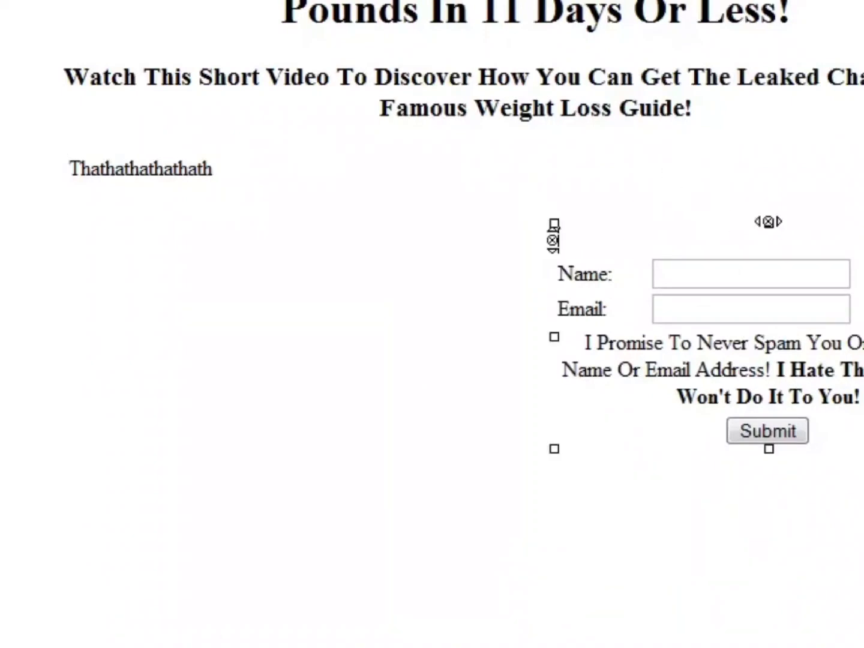
pyautogui.click(713, 167)
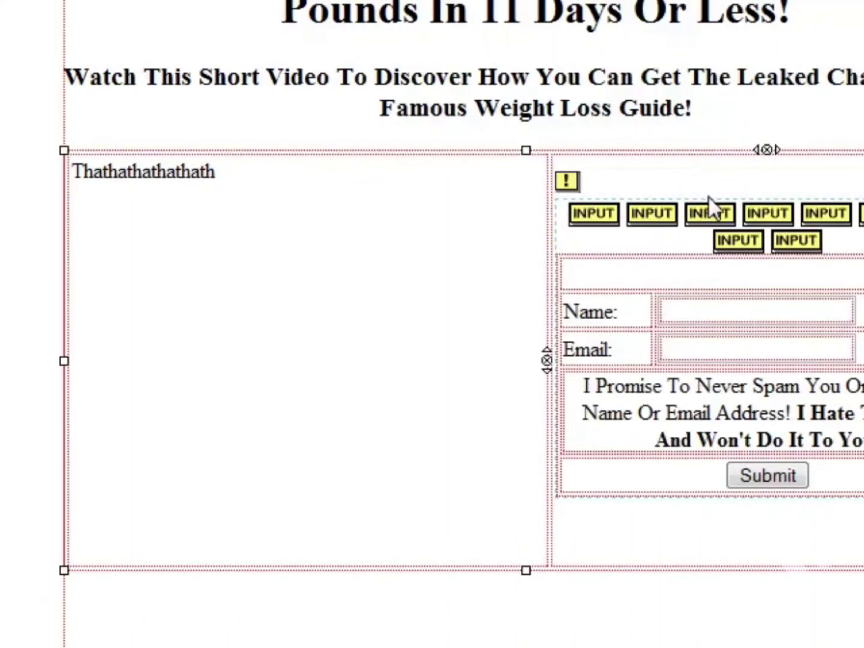
pyautogui.write('Enter Your Name')
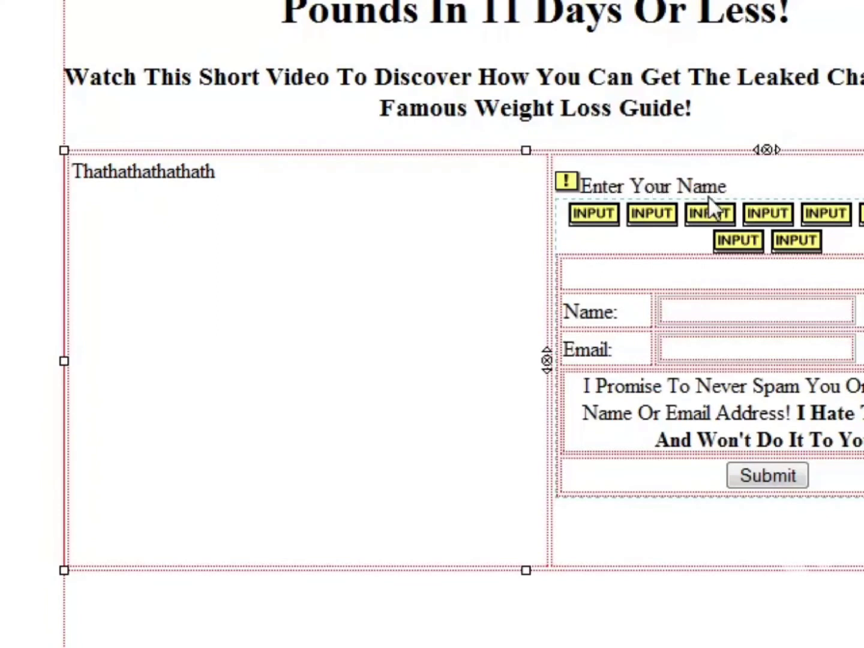
pyautogui.write(' Ard Emai')
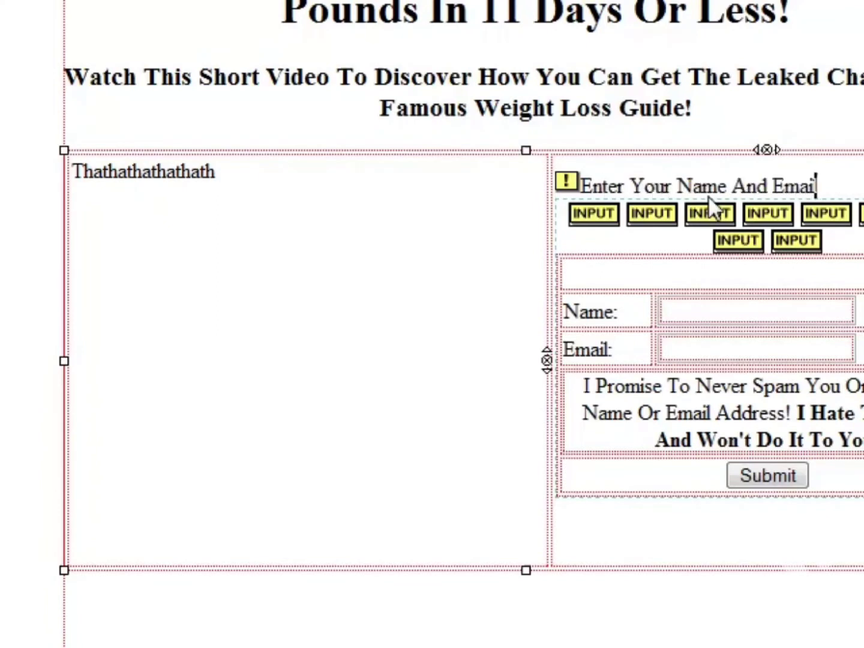
pyautogui.write('l Addr')
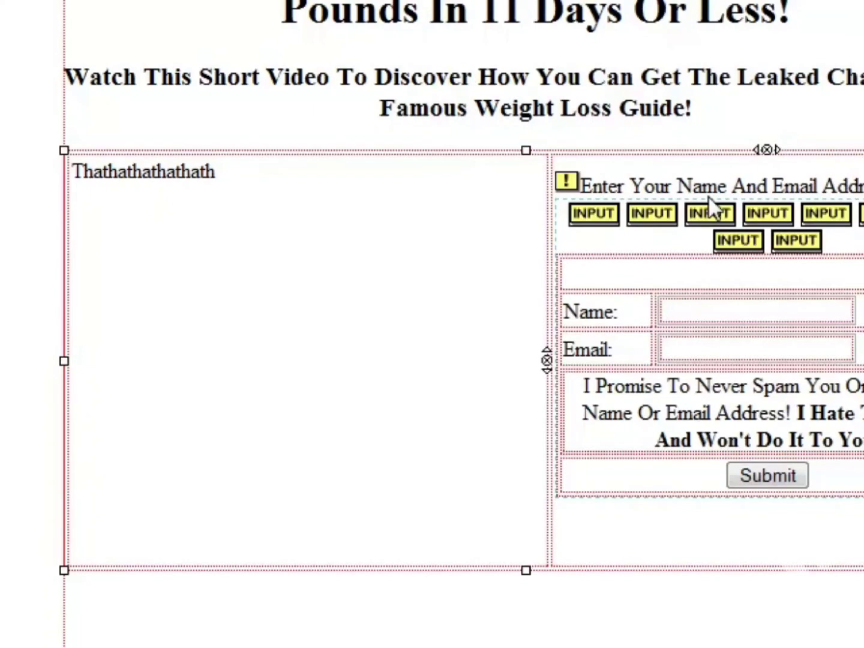
pyautogui.write('This Free')
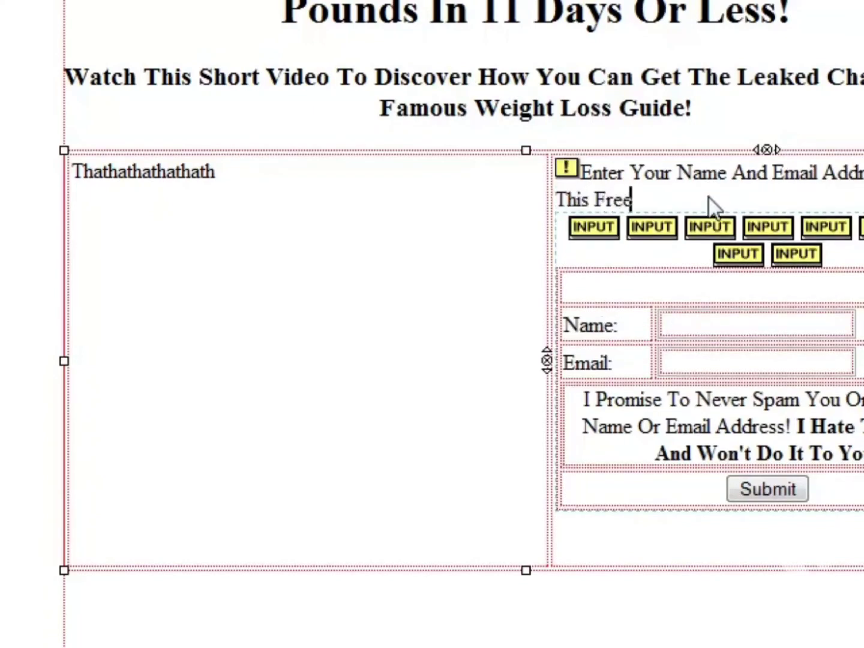
pyautogui.write(' Leaked')
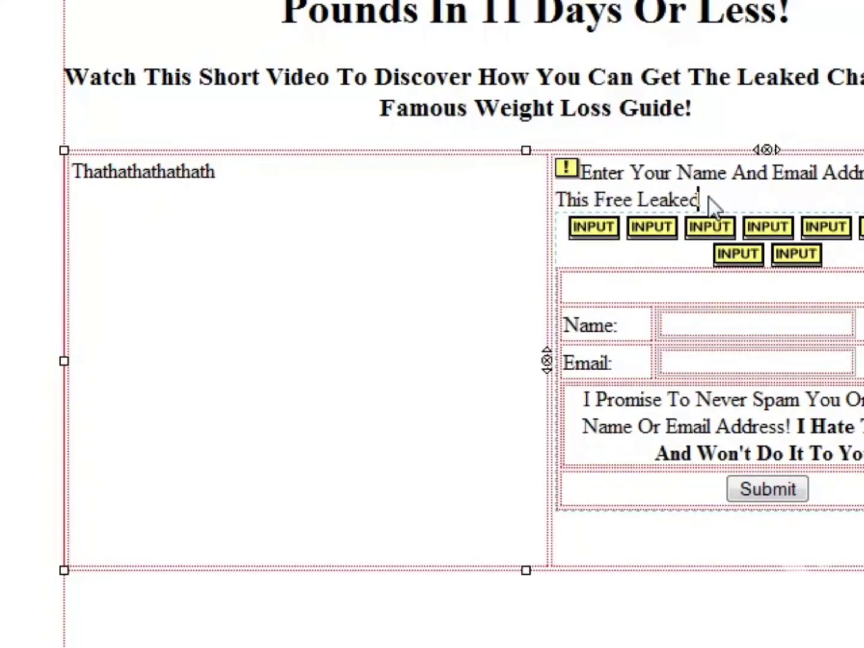
pyautogui.write(' Charter!')
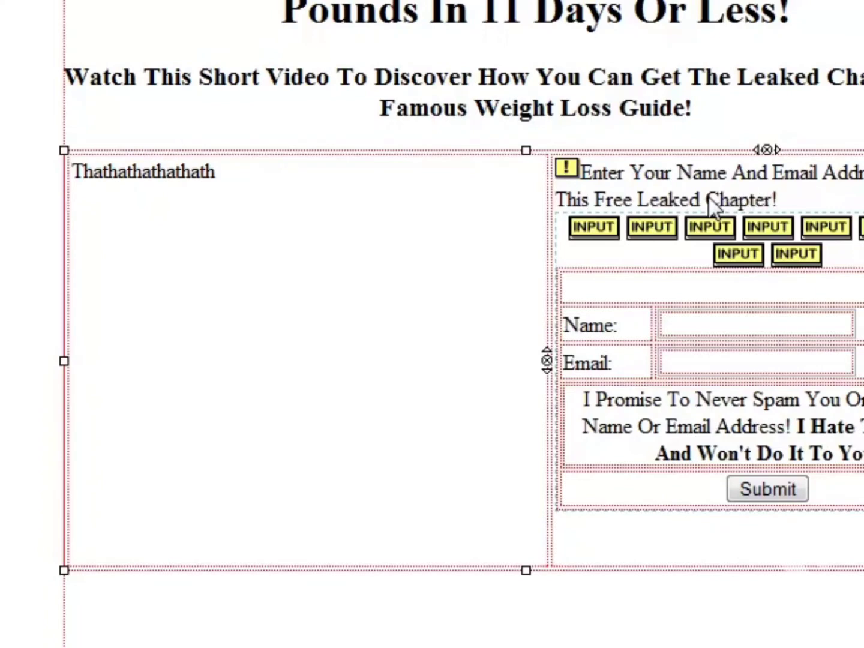
# Remove the line added above the opt-in form's name and email fields.
pyautogui.hotkey('ctrl', 'z')
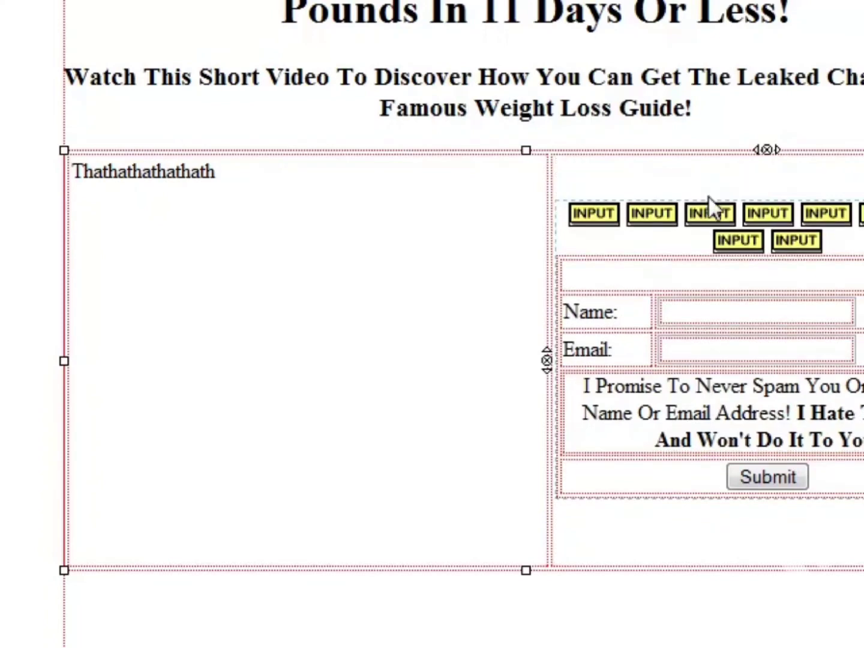
pyautogui.hotkey('ctrl', 'y')
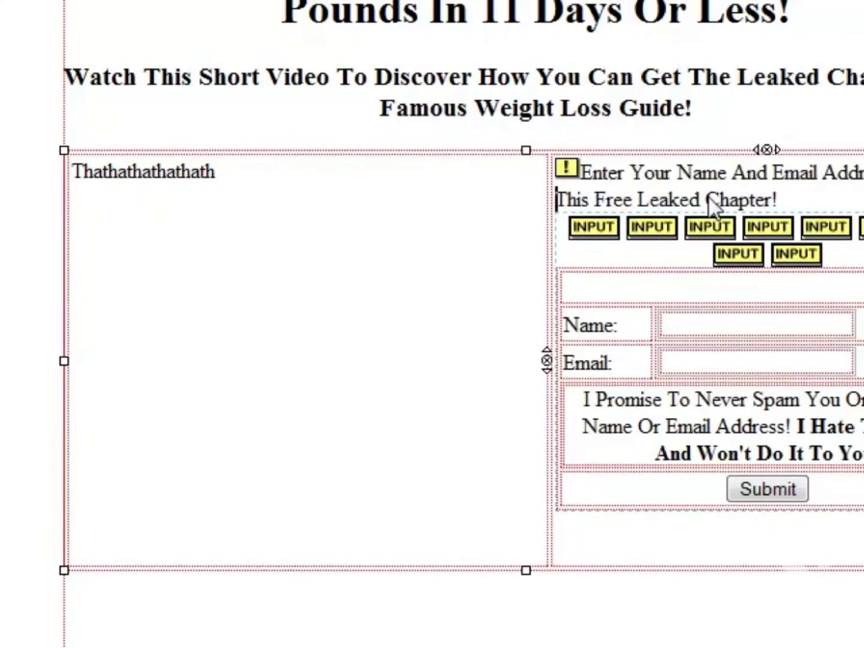
pyautogui.tripleClick(772, 200)
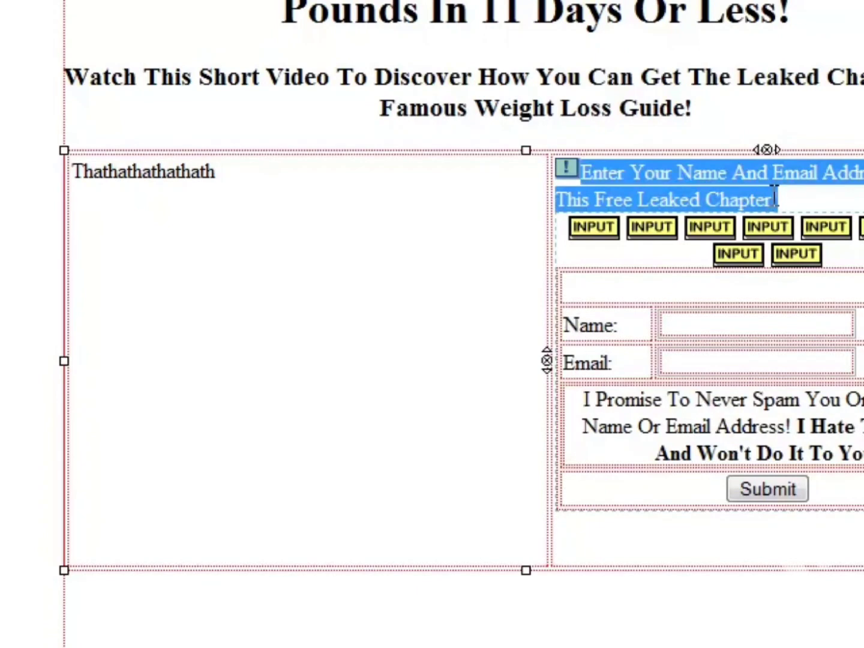
pyautogui.click(775, 200)
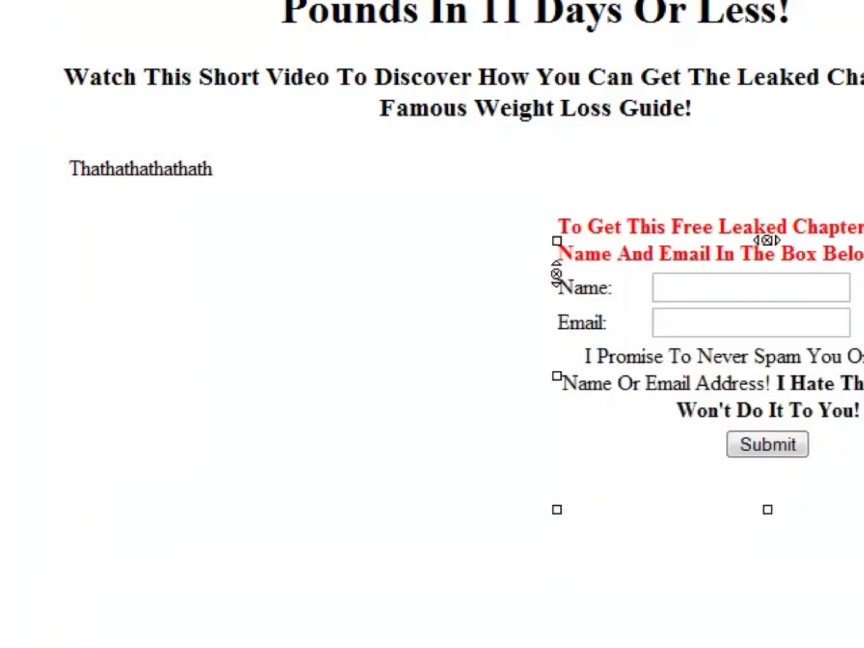
# Add a two-column table below the opt-in form table and widen it to almost the full width of the page table.
pyautogui.click(538, 584)
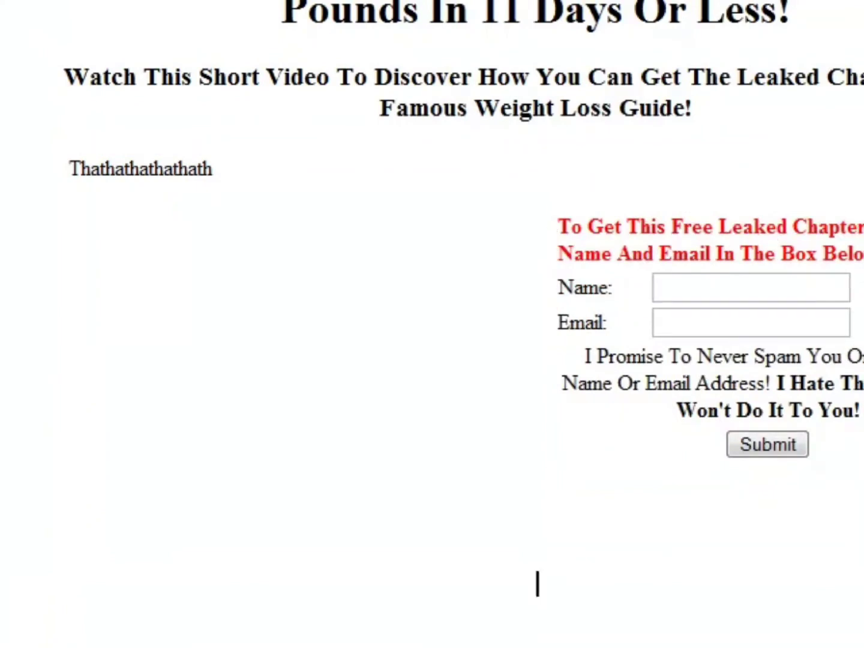
pyautogui.scroll(1, 462, 312)
pyautogui.scroll(-1, 462, 312)
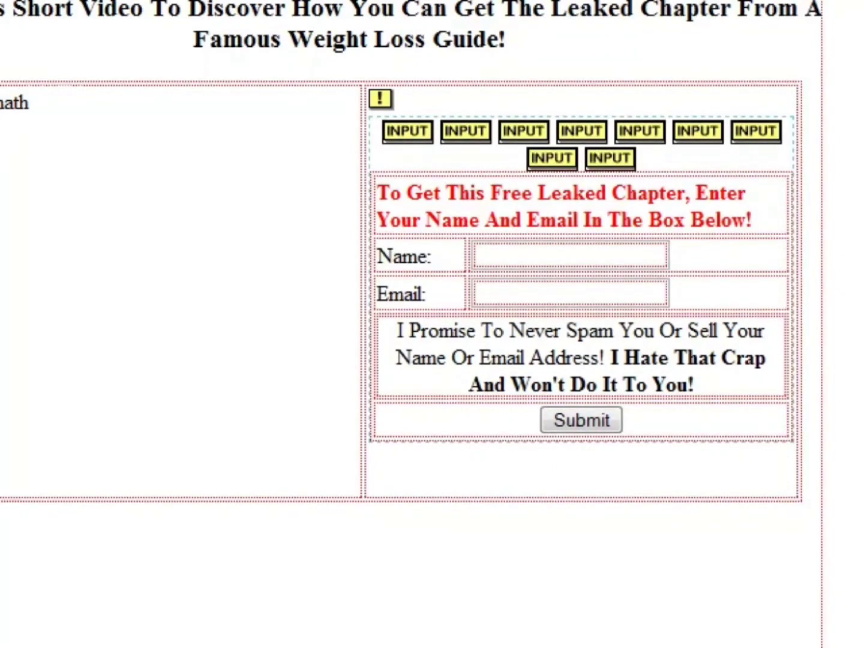
pyautogui.moveTo(399, 605); pyautogui.dragTo(818, 605)
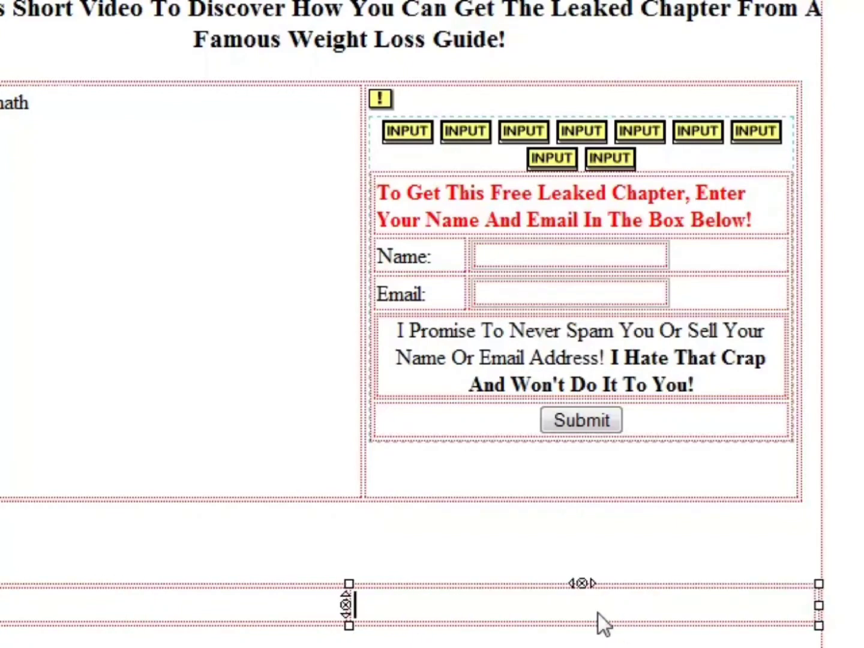
pyautogui.click(548, 73)
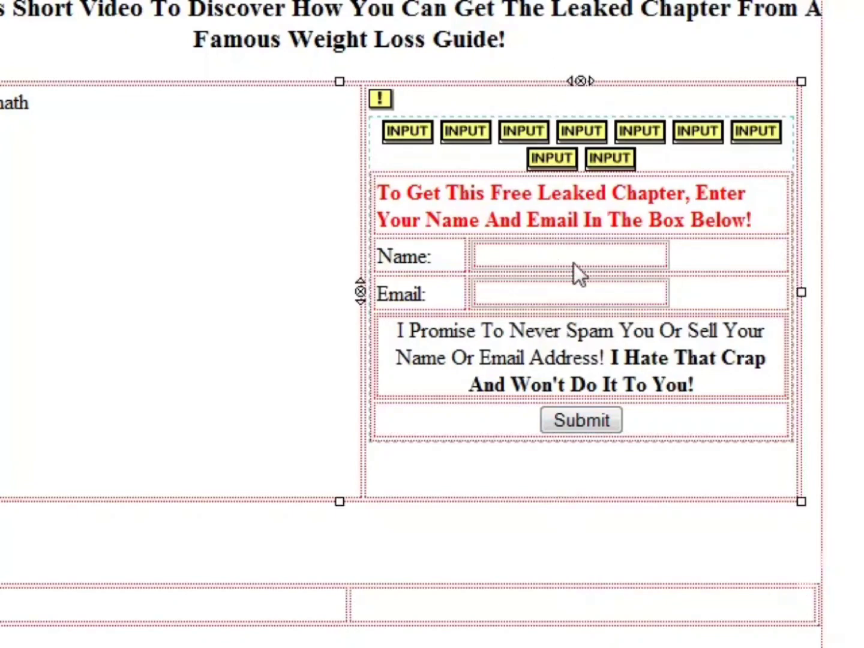
pyautogui.click(98, 243)
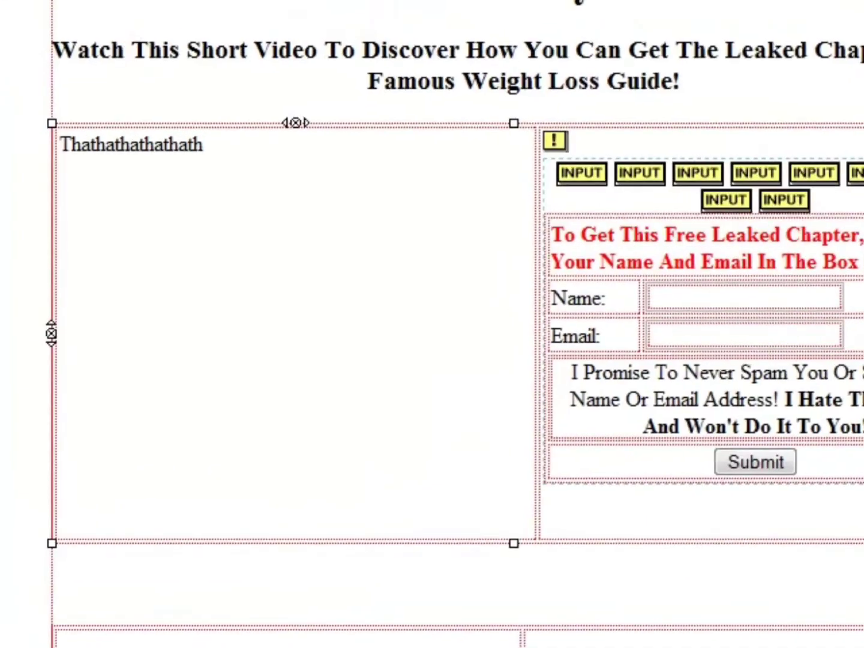
pyautogui.doubleClick(61, 144)
# Switch to the campaign mind map and examine the steps for the squeeze page, thank you page and follow-up content.
pyautogui.click(280, 197)
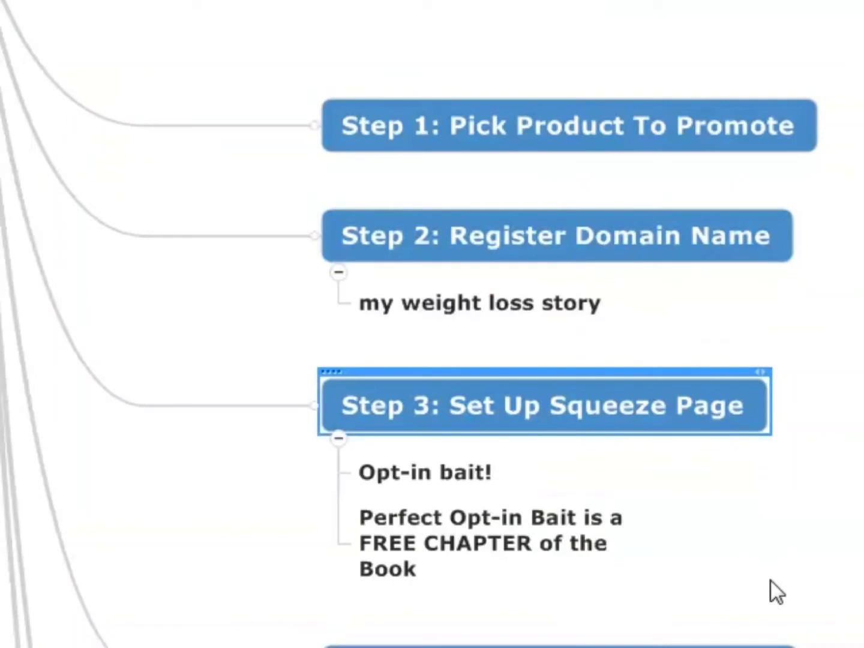
pyautogui.scroll(-5, 861, 486)
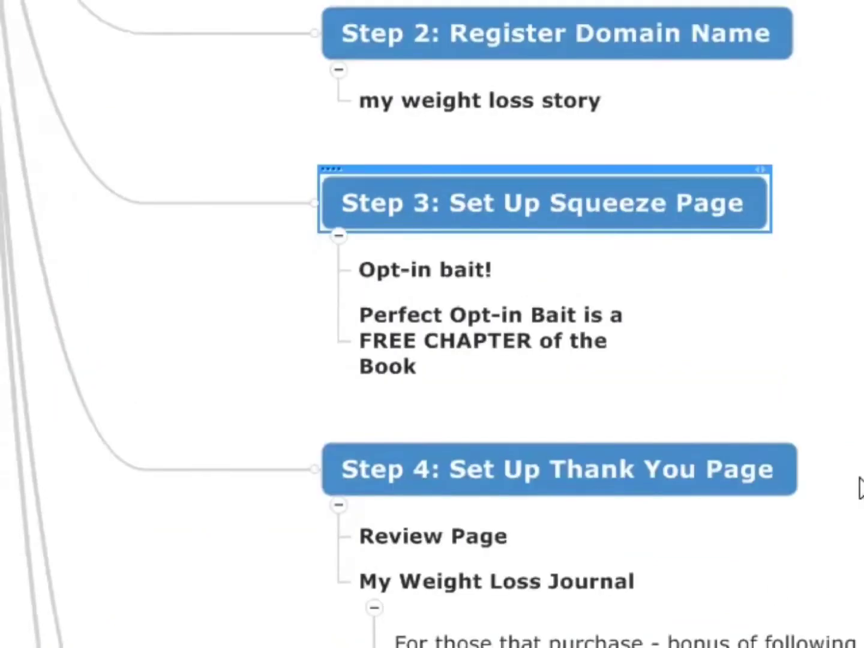
pyautogui.click(669, 257)
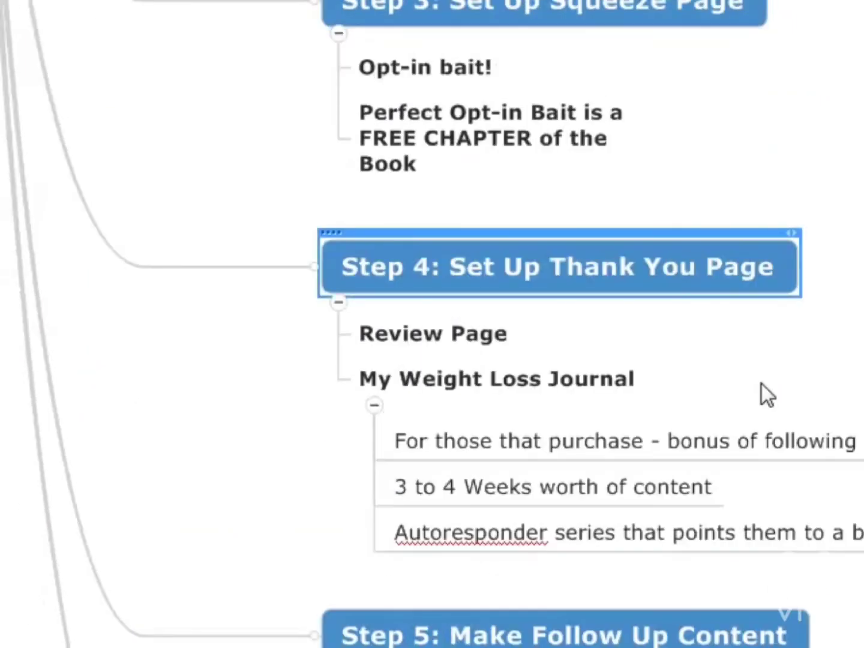
pyautogui.scroll(-3, 761, 384)
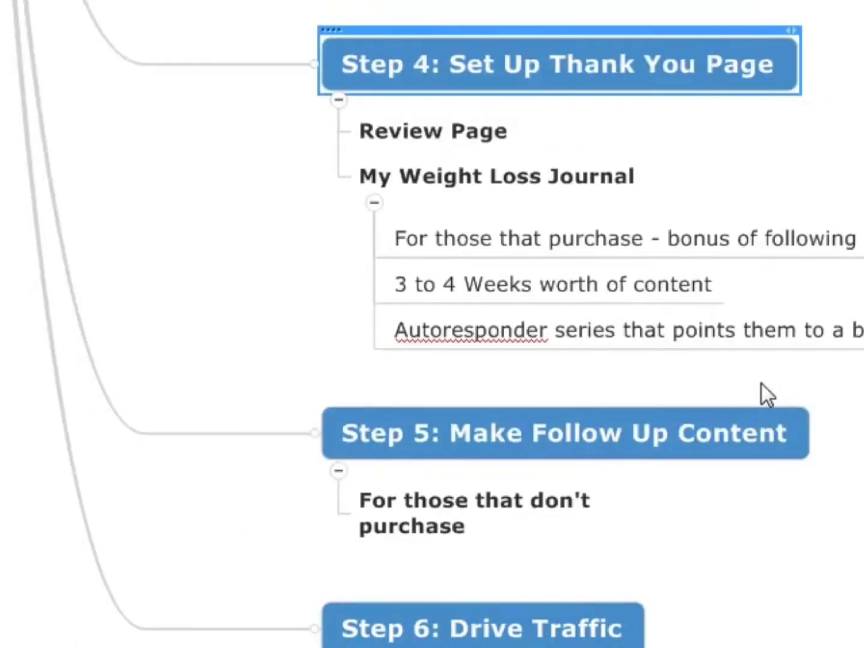
pyautogui.scroll(3, 733, 383)
pyautogui.scroll(-5, 712, 327)
pyautogui.scroll(3, 802, 418)
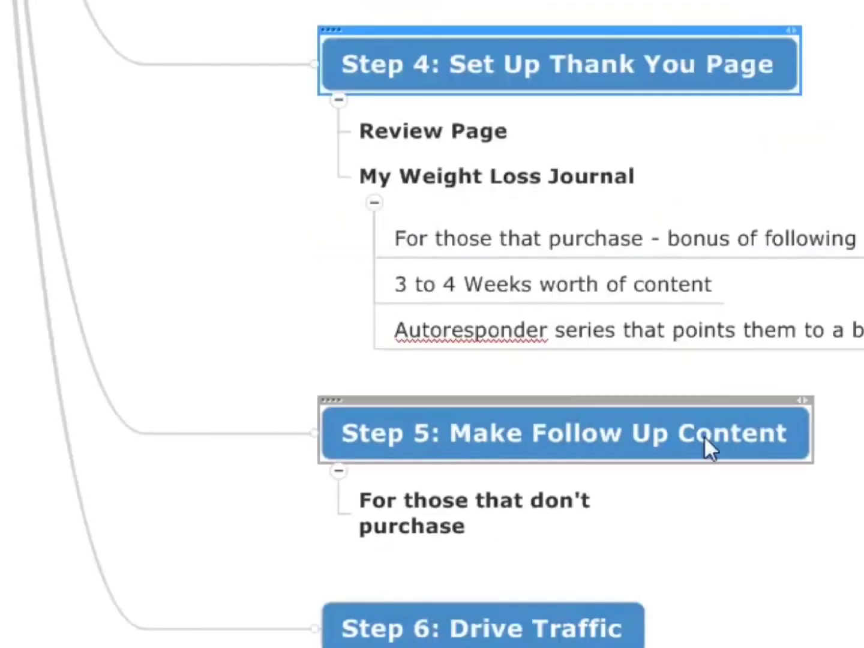
pyautogui.click(612, 445)
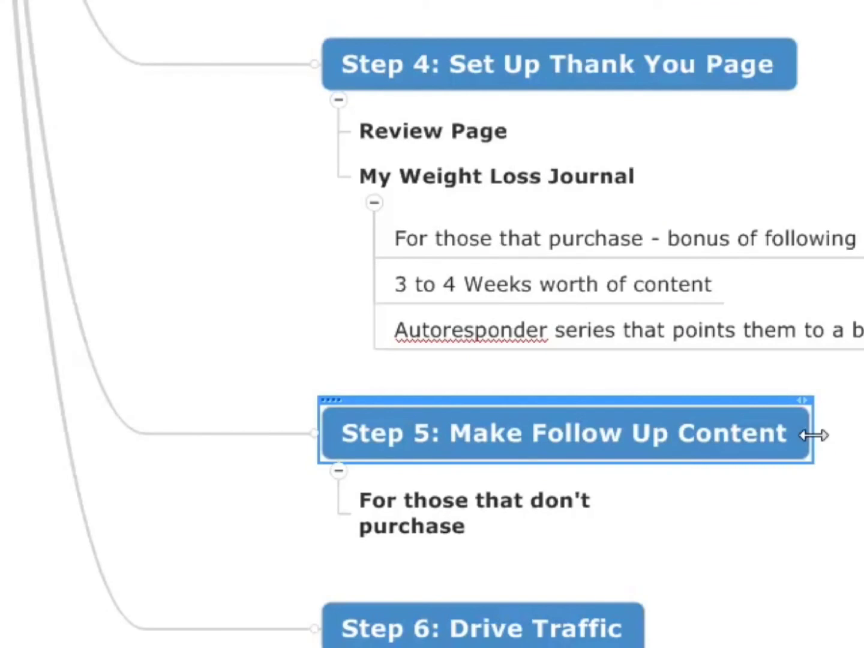
# Examine the mind map's steps for the thank-you page, follow-up content and driving traffic.
pyautogui.scroll(-3, 813, 435)
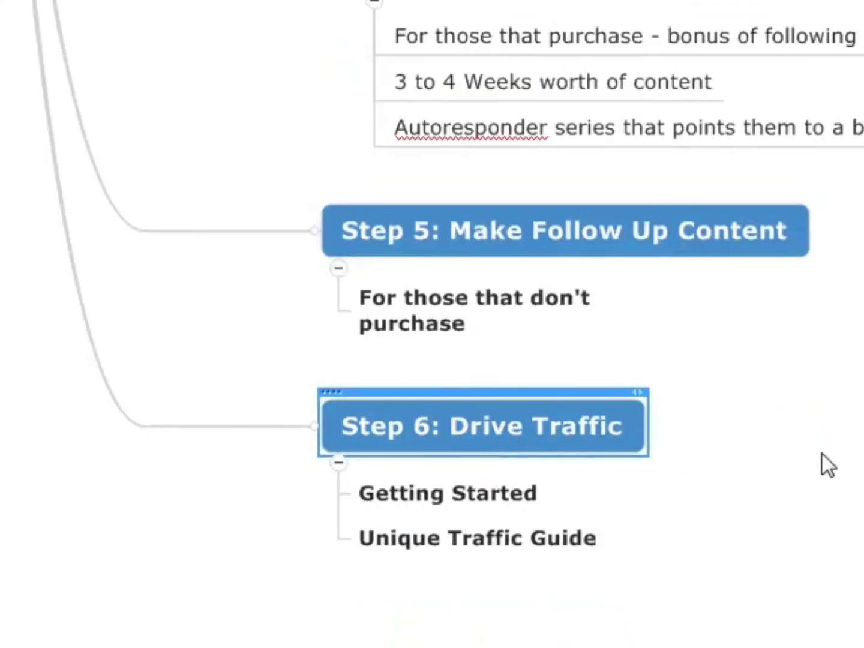
pyautogui.scroll(6, 720, 507)
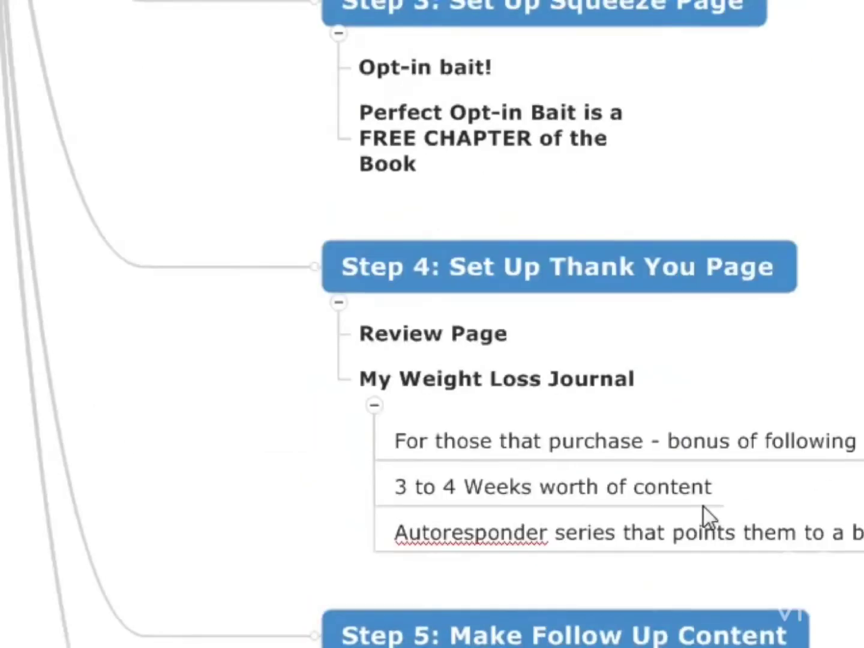
pyautogui.scroll(9, 704, 506)
pyautogui.scroll(-11, 552, 281)
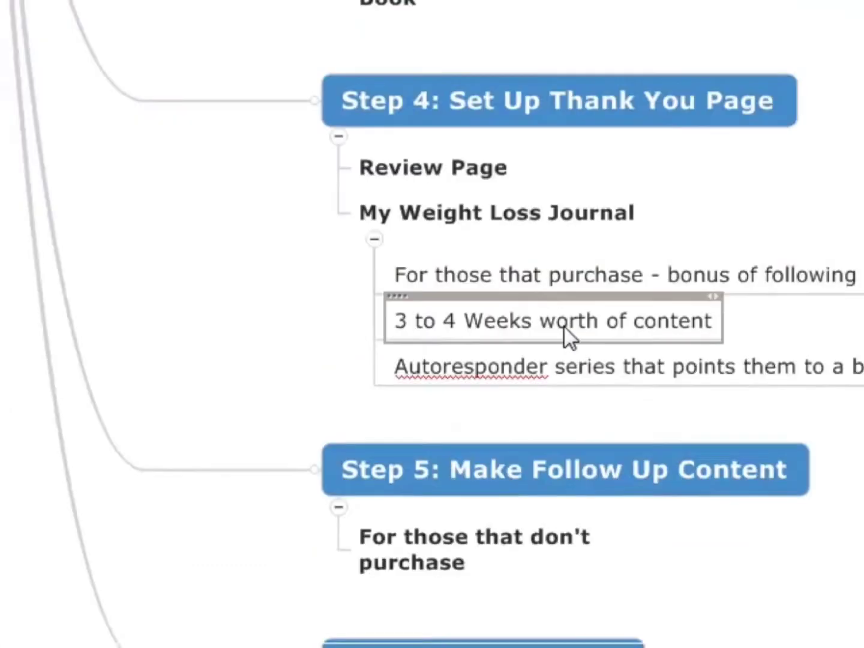
pyautogui.scroll(3, 564, 330)
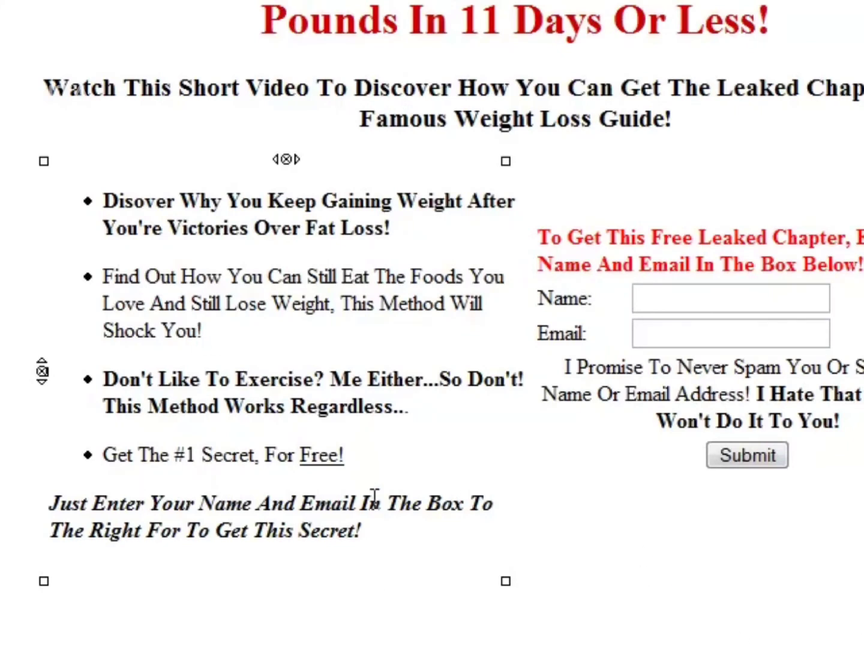
# Switch to the squeeze page in KompoZer and review its headline, benefit bullets and closing call to action beside the opt-in form.
pyautogui.moveTo(388, 449); pyautogui.dragTo(104, 201)
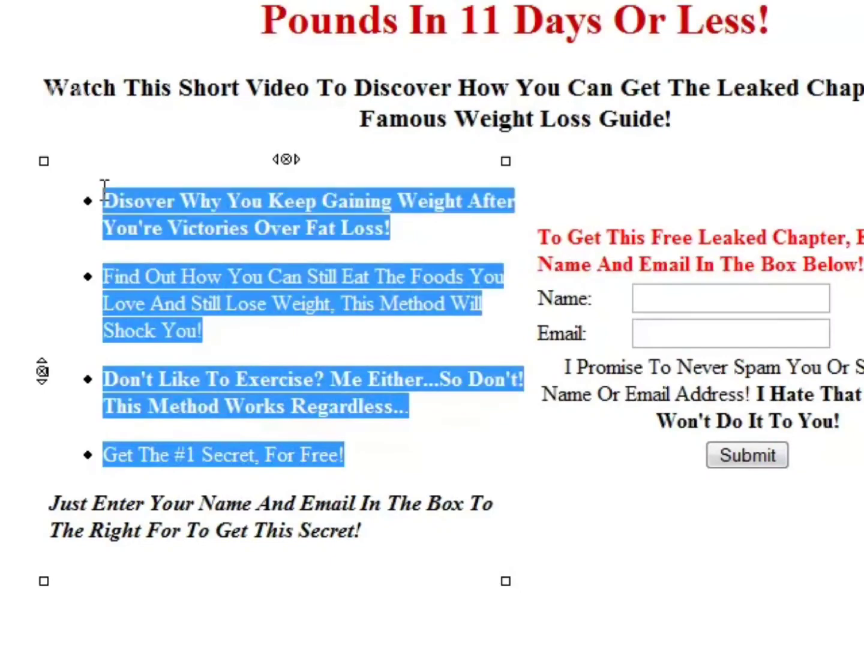
pyautogui.click(365, 457)
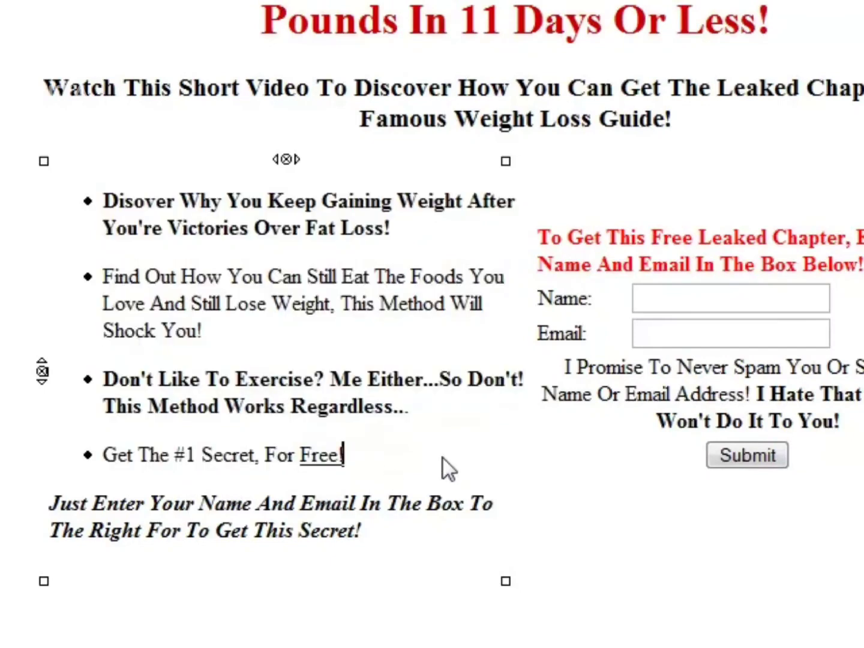
pyautogui.moveTo(413, 505); pyautogui.dragTo(112, 202)
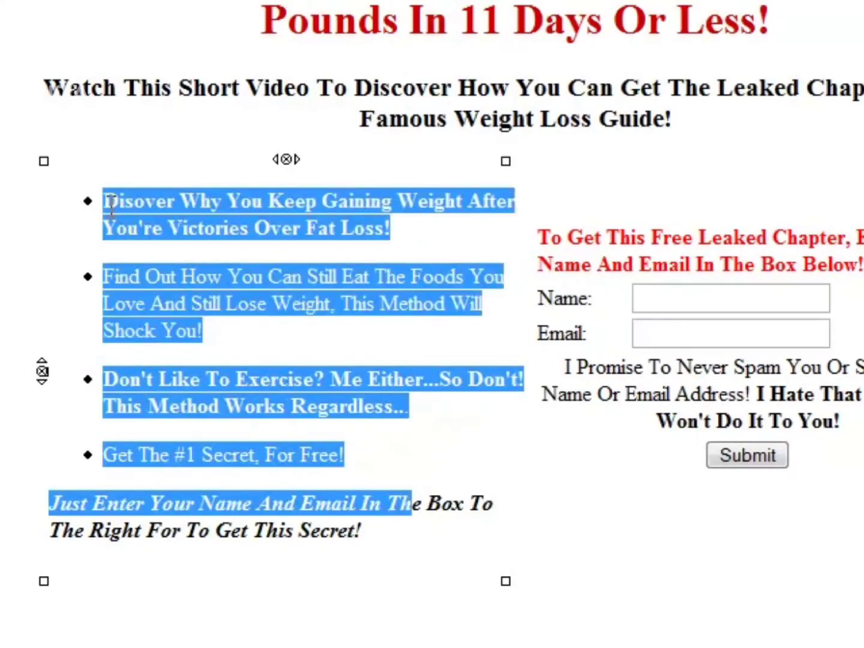
pyautogui.moveTo(384, 537); pyautogui.dragTo(100, 205)
pyautogui.click(608, 512)
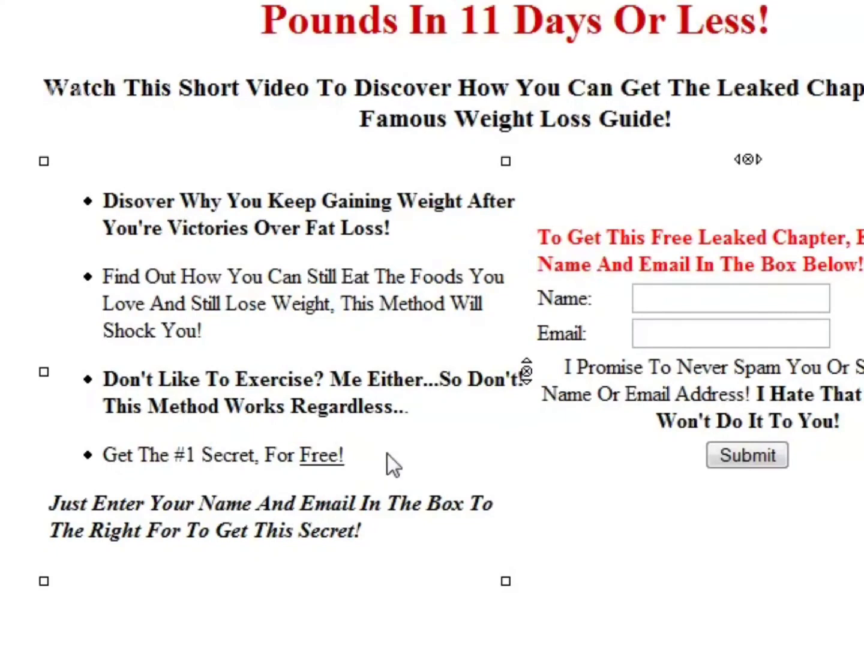
pyautogui.moveTo(385, 456); pyautogui.dragTo(117, 200)
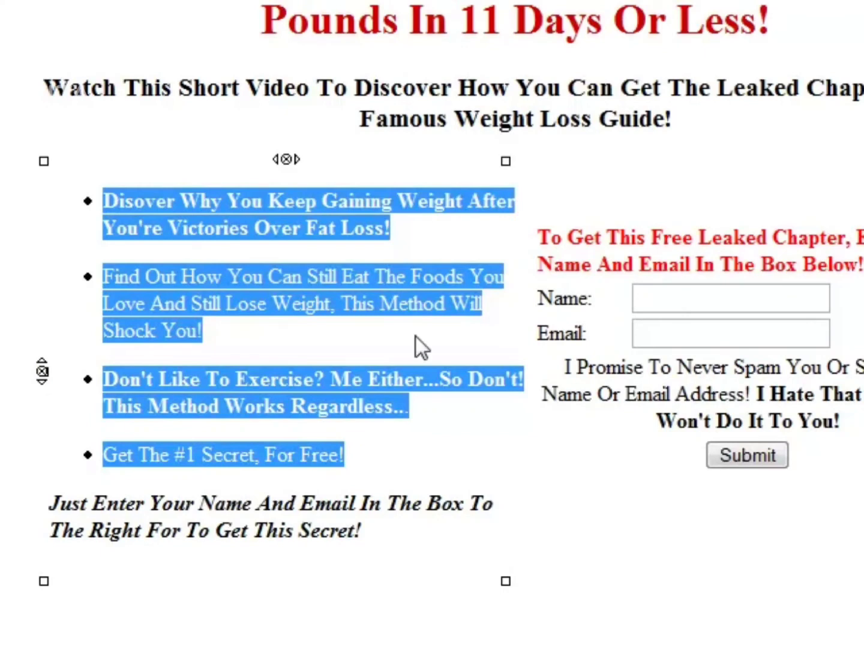
pyautogui.click(695, 509)
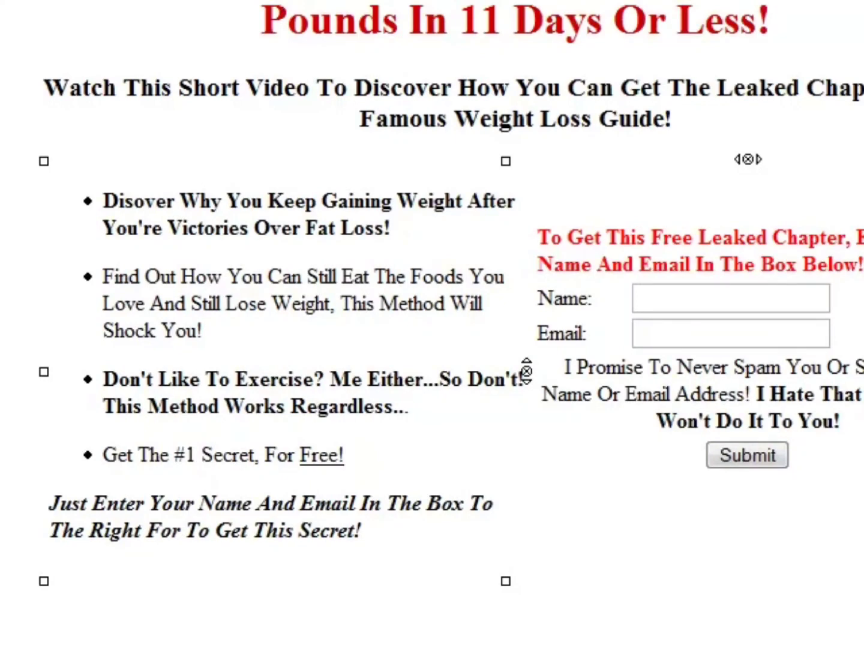
pyautogui.click(243, 199)
pyautogui.click(273, 303)
pyautogui.click(280, 329)
pyautogui.click(422, 429)
pyautogui.click(430, 418)
pyautogui.click(338, 330)
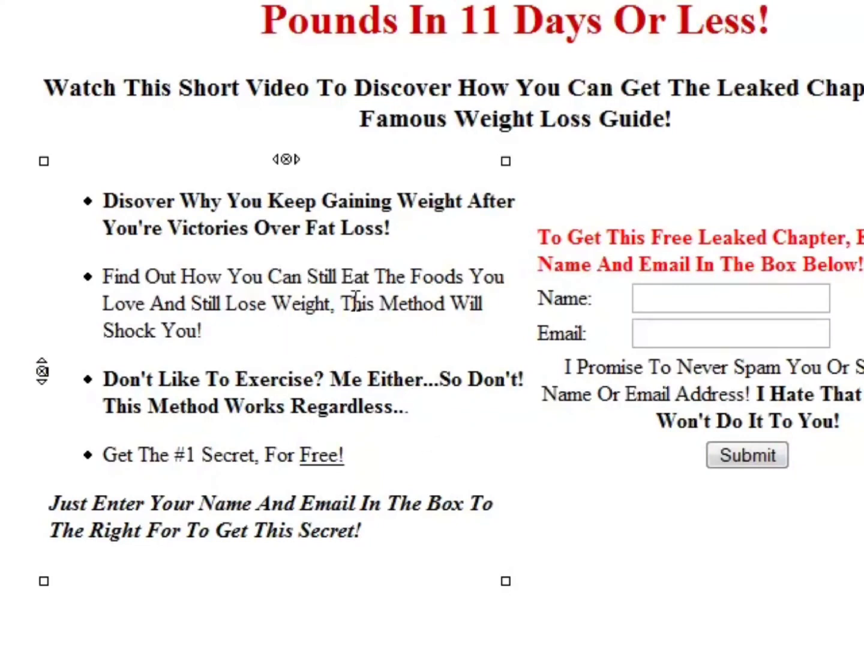
pyautogui.click(446, 231)
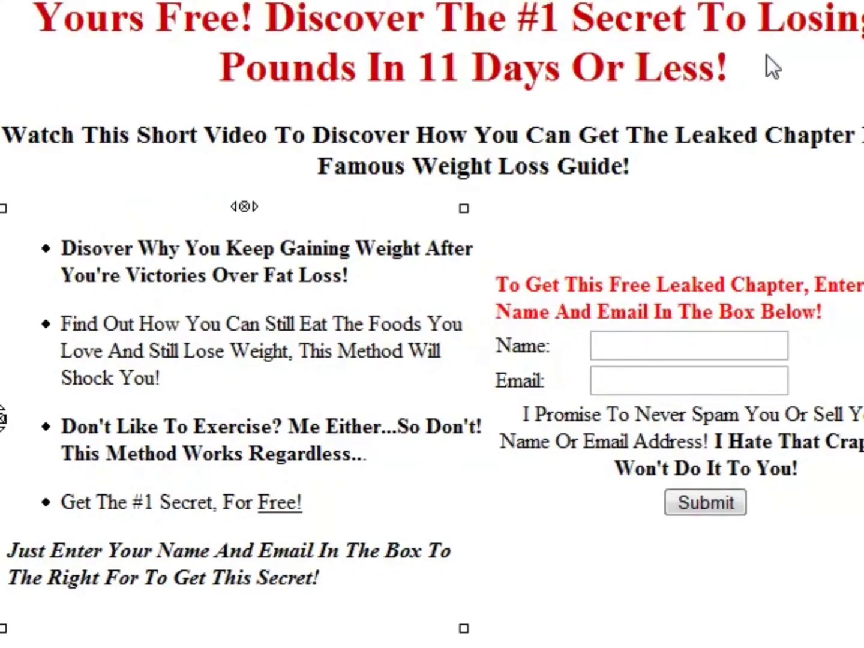
pyautogui.click(796, 14)
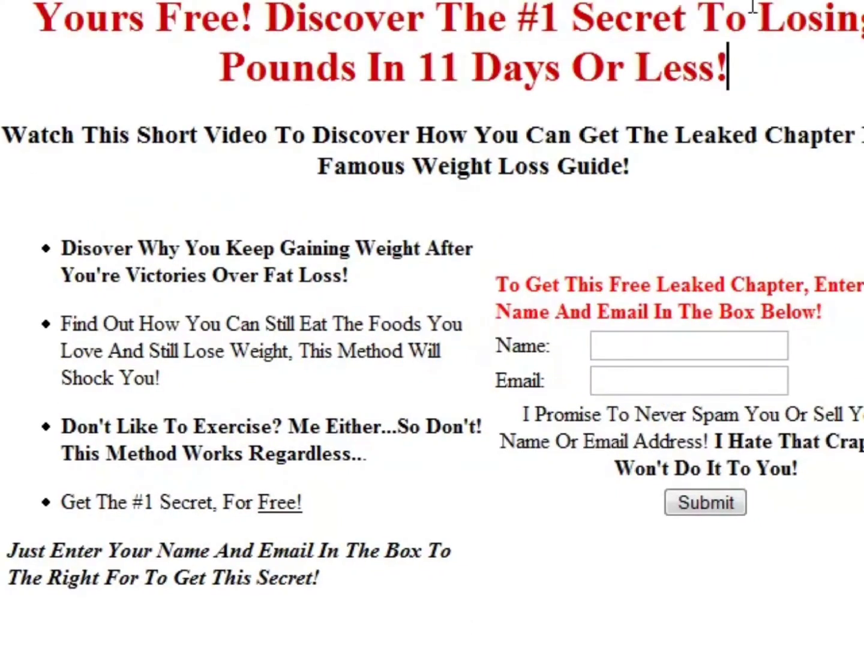
pyautogui.click(752, 10)
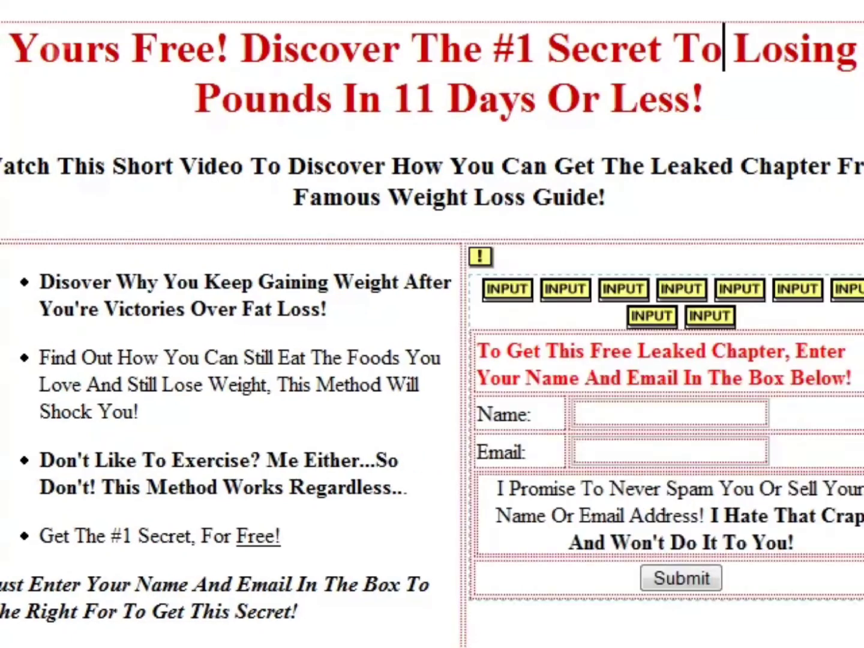
# Delete the bullet list column, the opt-in form column and the empty two-column table below the subheadline.
pyautogui.click(419, 281)
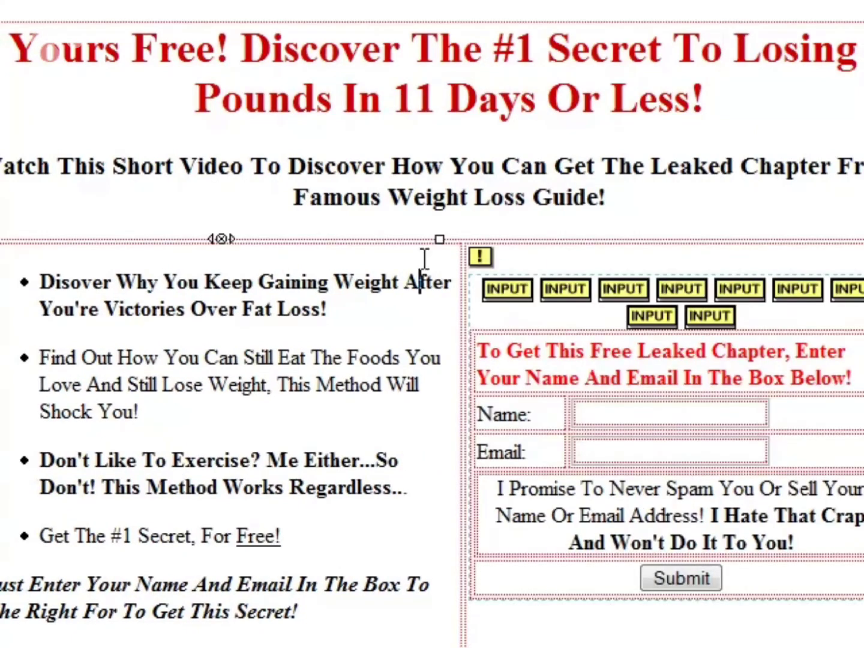
pyautogui.click(222, 240)
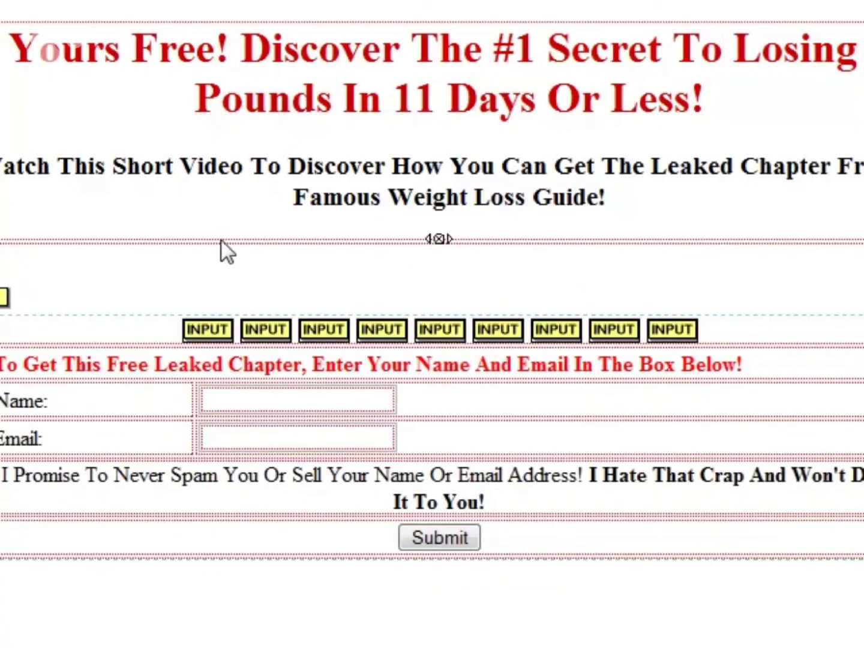
pyautogui.click(438, 238)
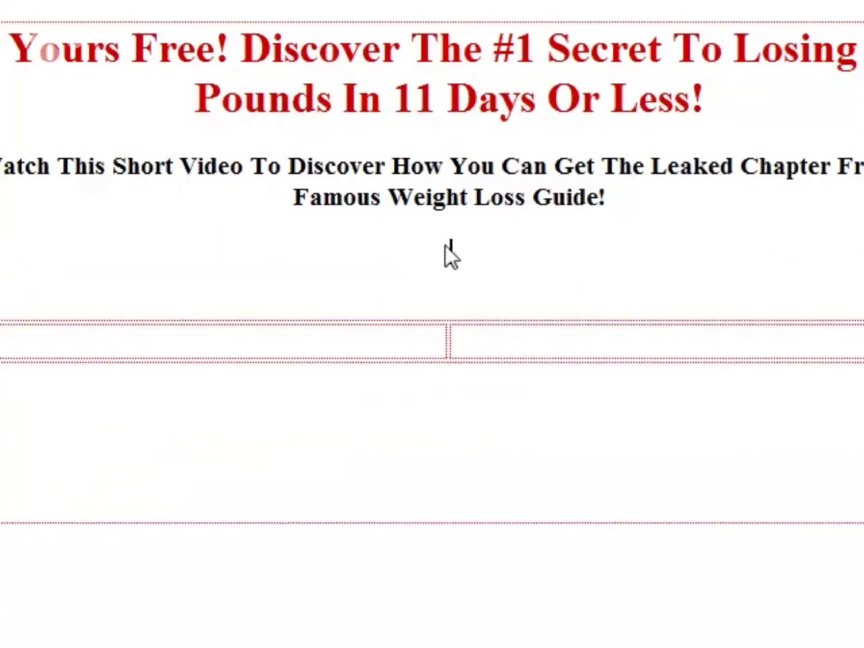
pyautogui.click(640, 325)
pyautogui.click(445, 342)
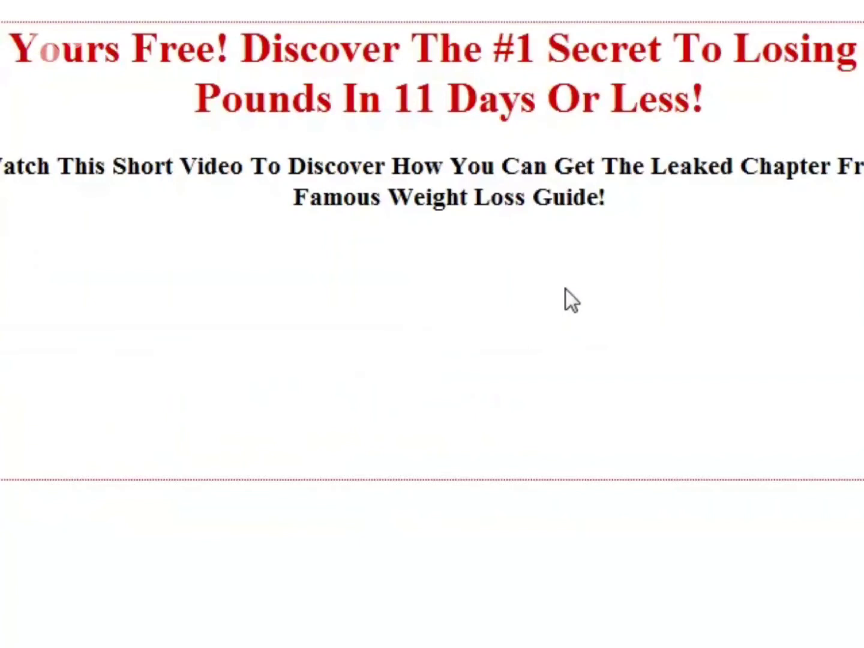
# Replace the red headline with "Thanks For Subscribing! Your Free Leaked Chapter Has Been Sent To Your Inbox".
pyautogui.moveTo(722, 104); pyautogui.dragTo(13, 41)
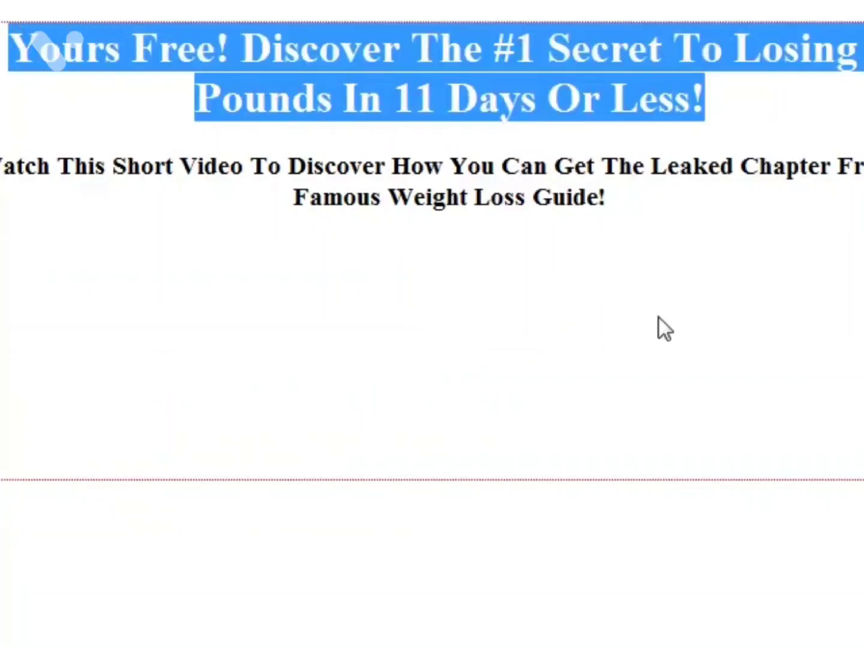
pyautogui.write('Thanks For ')
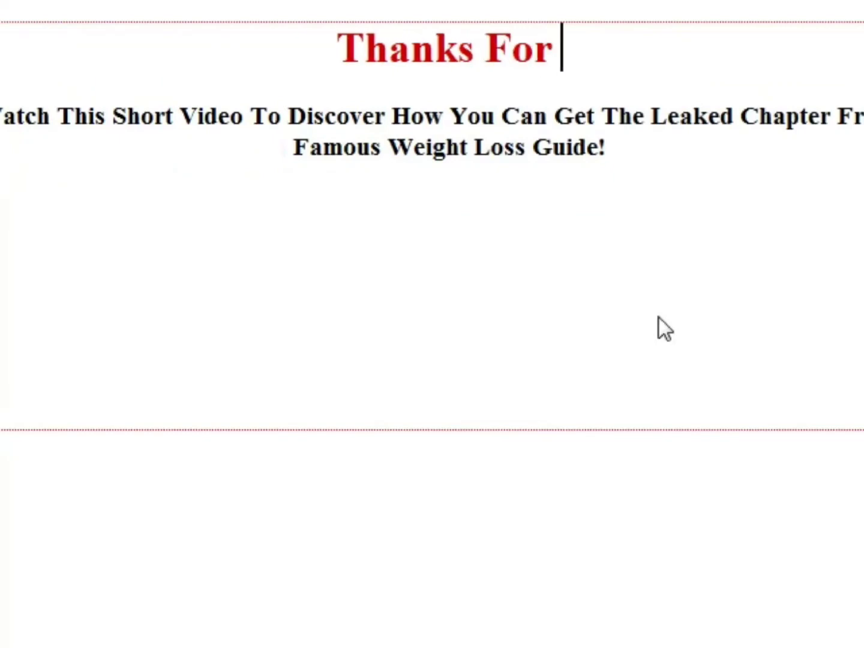
pyautogui.write('Subsr')
pyautogui.press('BackSpace')
pyautogui.write('cribing!')
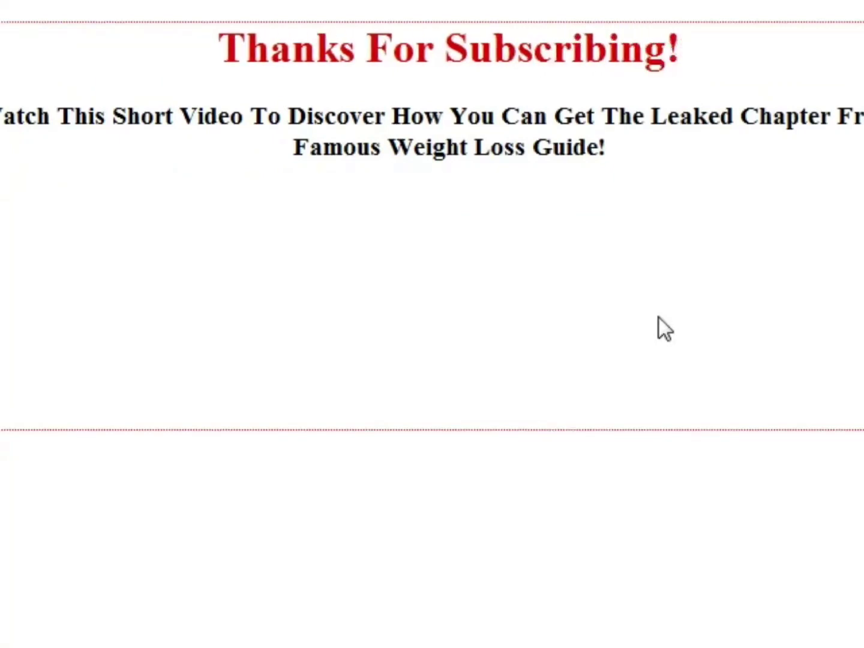
pyautogui.write(' Your Free Leaked Ch')
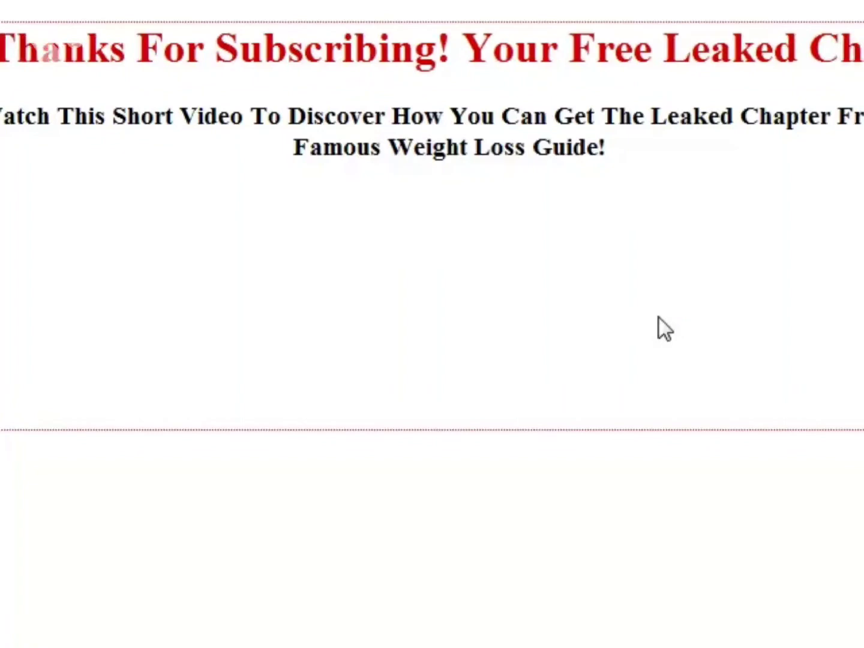
pyautogui.write('apter Has Been Sent to')
pyautogui.press('BackSpace')
pyautogui.press('BackSpace')
pyautogui.write('T')
pyautogui.press('BackSpace')
pyautogui.press('BackSpace')
pyautogui.write('To Your Inbox')
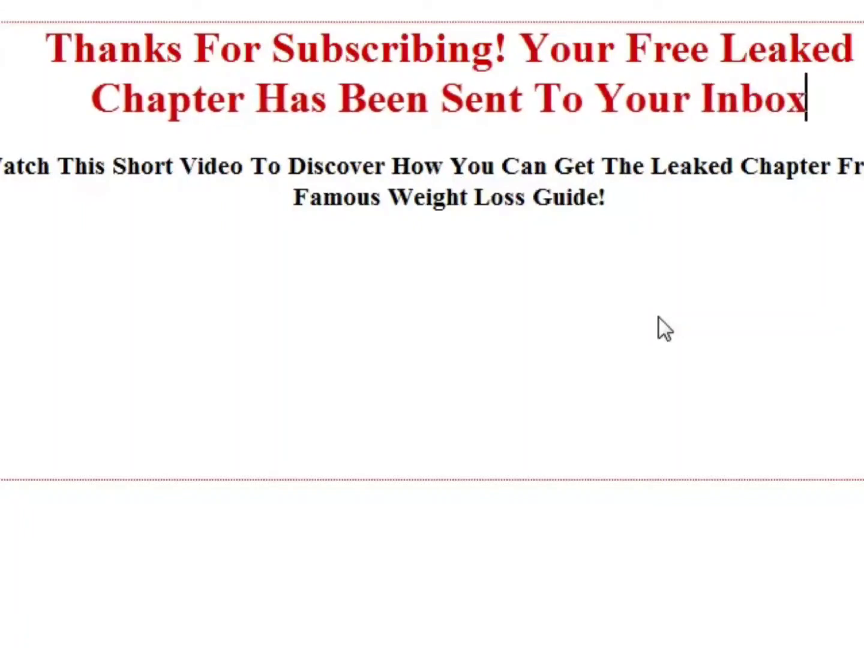
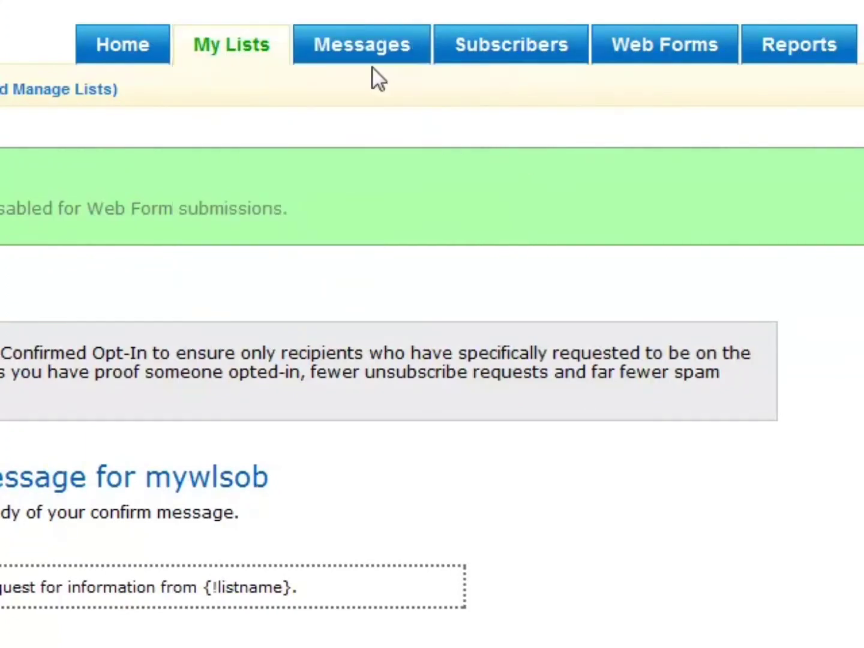
# Open the Automation Rules page in AWeber and switch the current list to mwlsosub.
pyautogui.moveTo(394, 57)
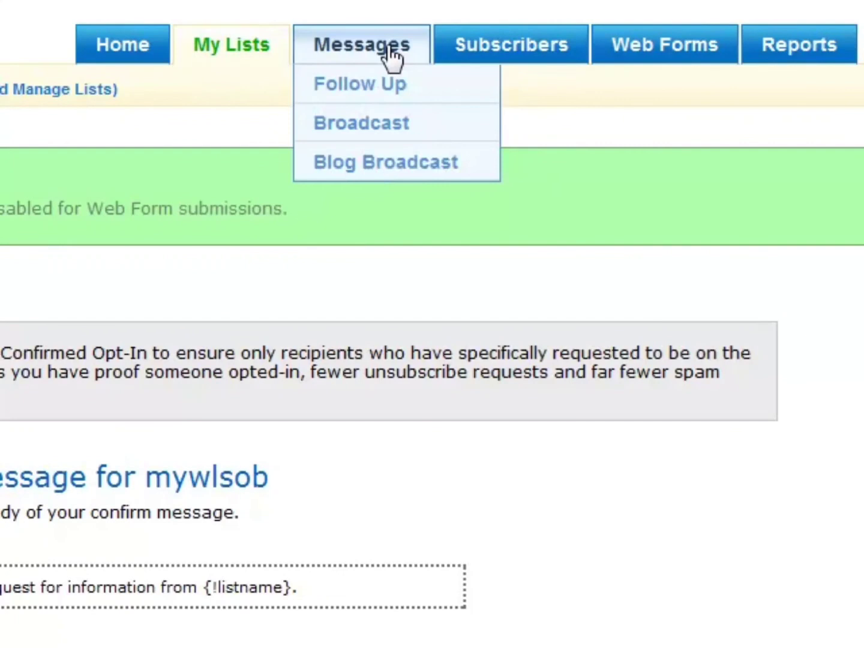
pyautogui.moveTo(207, 58)
pyautogui.click(264, 258)
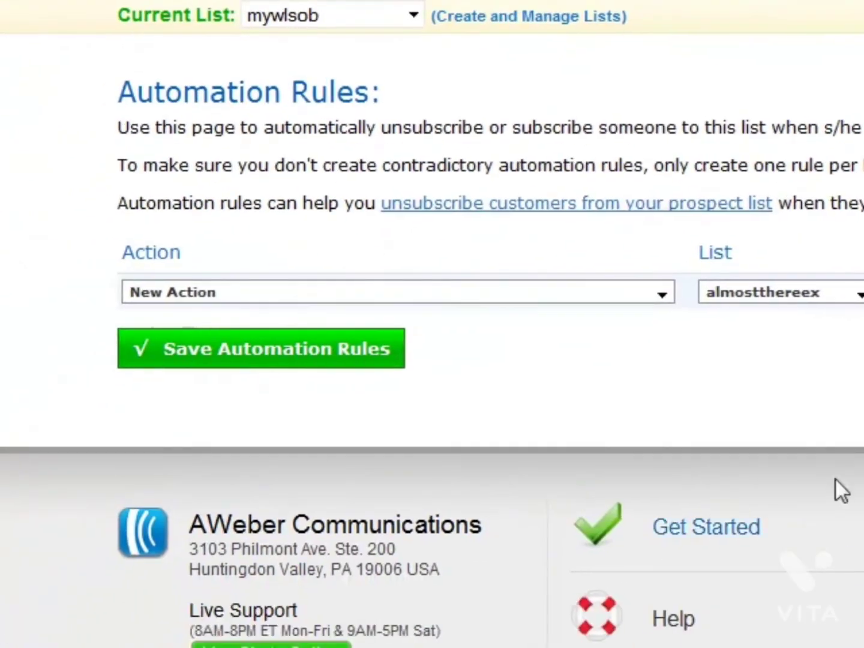
pyautogui.click(153, 368)
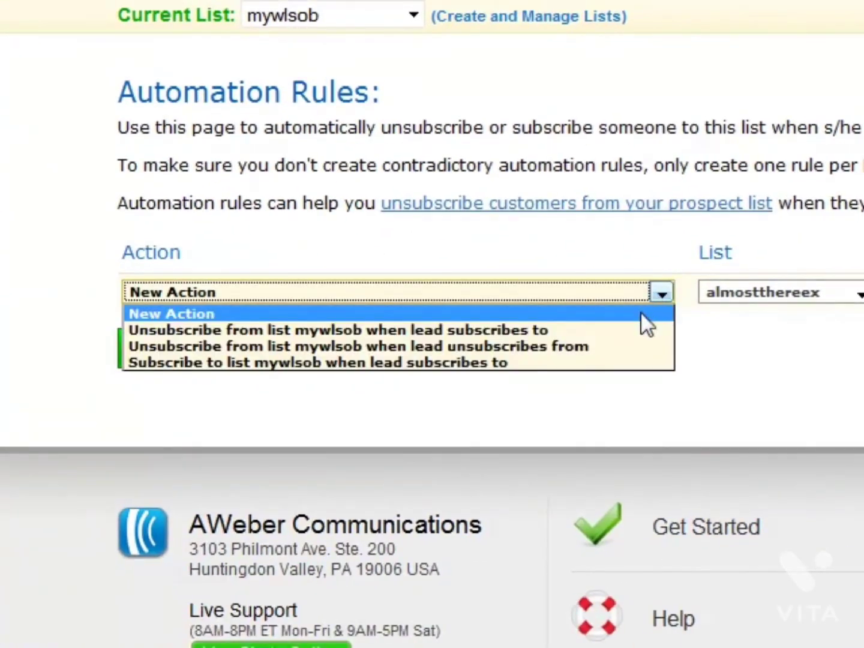
pyautogui.click(614, 268)
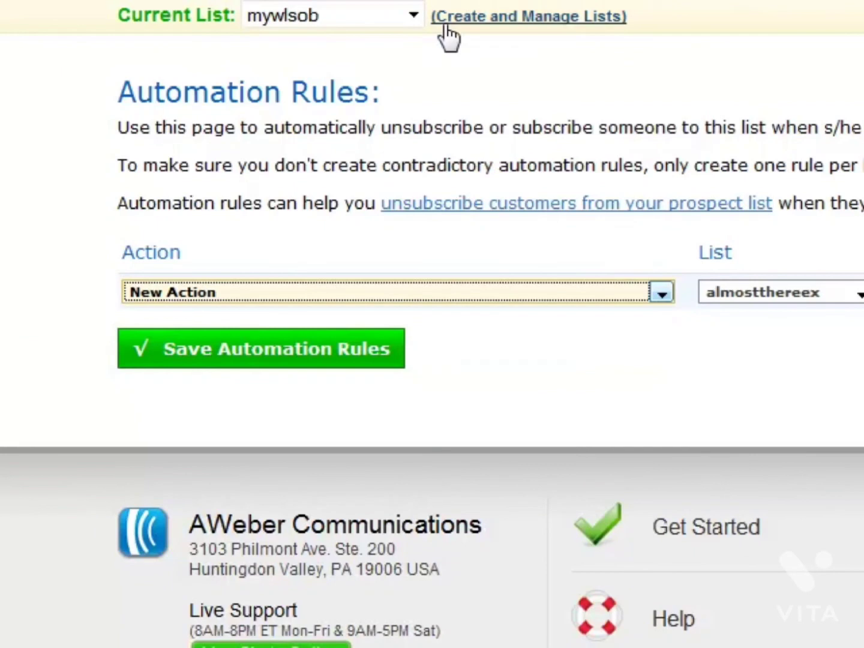
pyautogui.click(393, 18)
pyautogui.moveTo(415, 168); pyautogui.dragTo(425, 292)
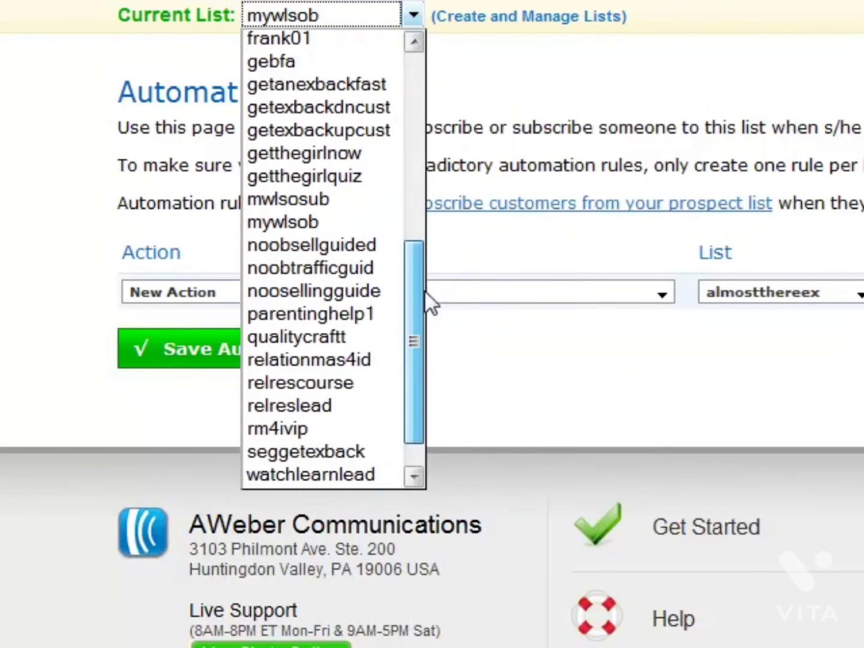
pyautogui.click(288, 194)
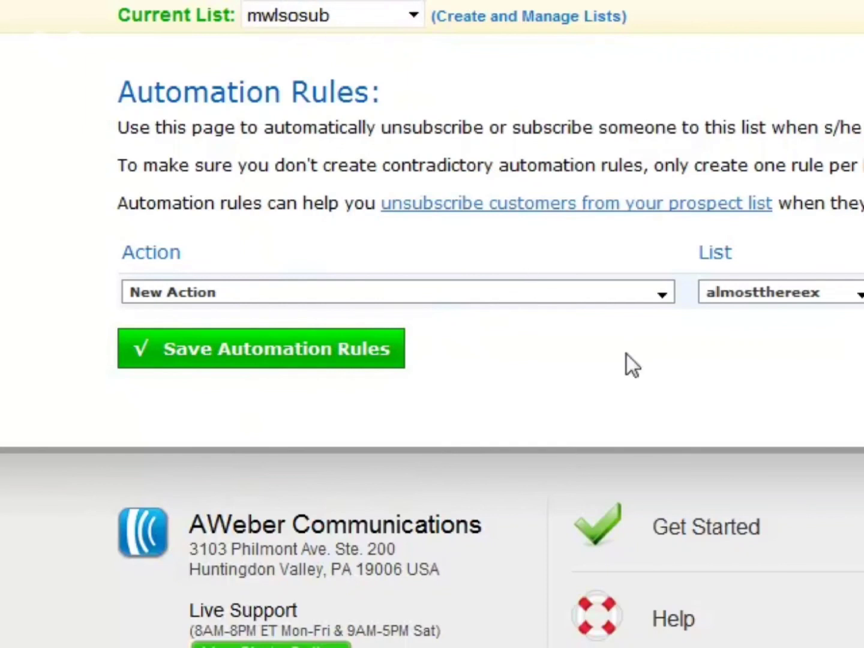
# Save an automation rule that unsubscribes leads from mwlsosub when they subscribe to the mywlsob list.
pyautogui.click(596, 299)
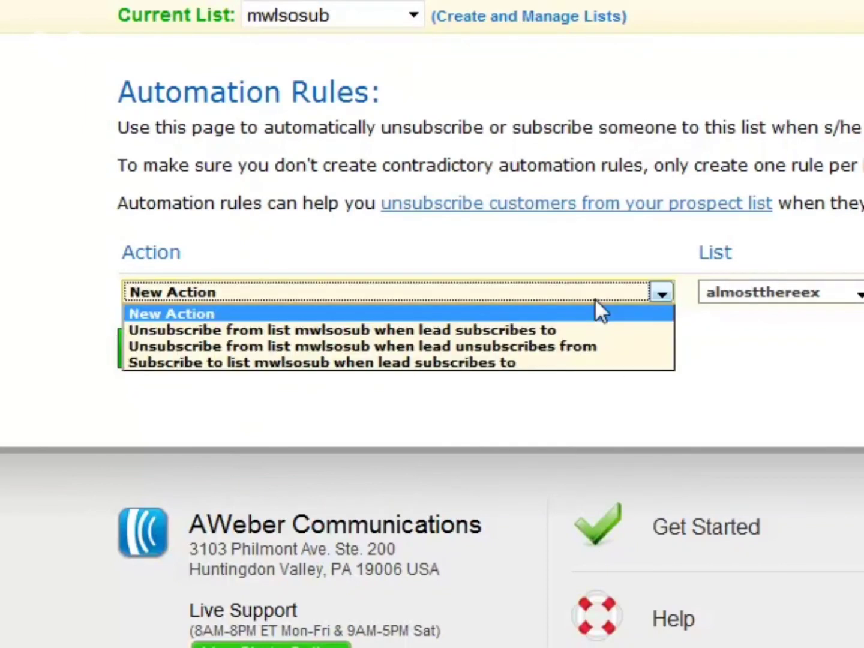
pyautogui.click(616, 331)
pyautogui.click(765, 287)
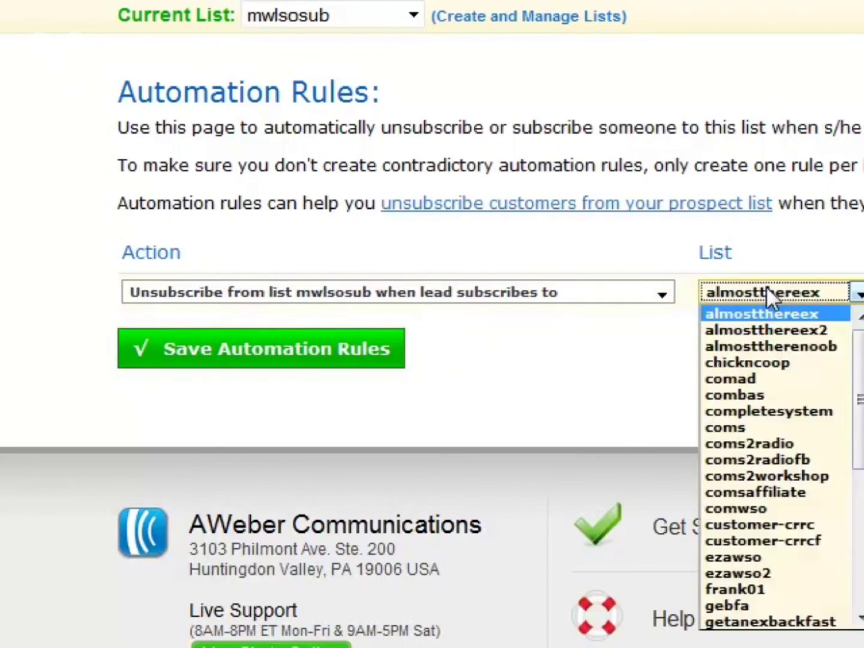
pyautogui.moveTo(856, 340); pyautogui.dragTo(855, 468)
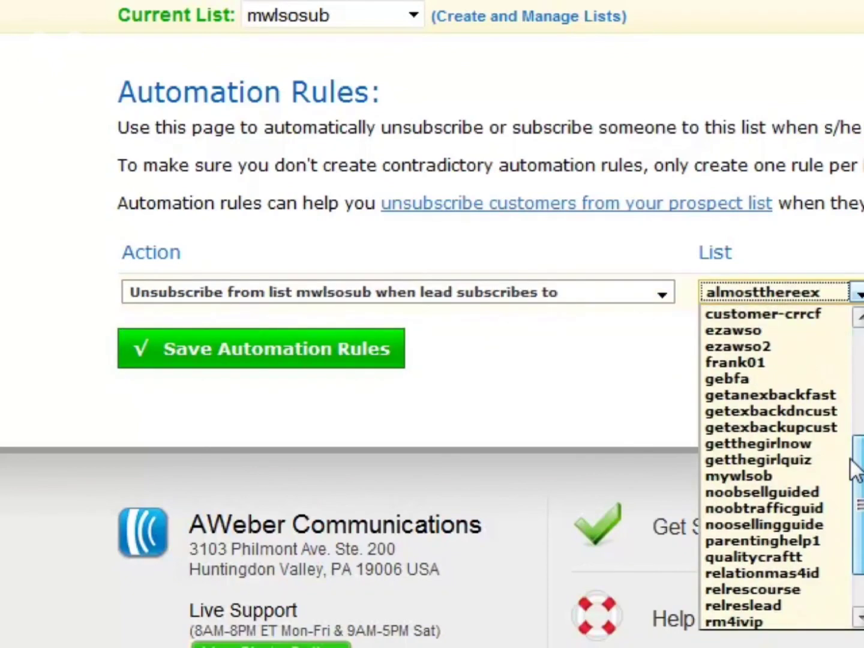
pyautogui.click(775, 474)
pyautogui.click(215, 353)
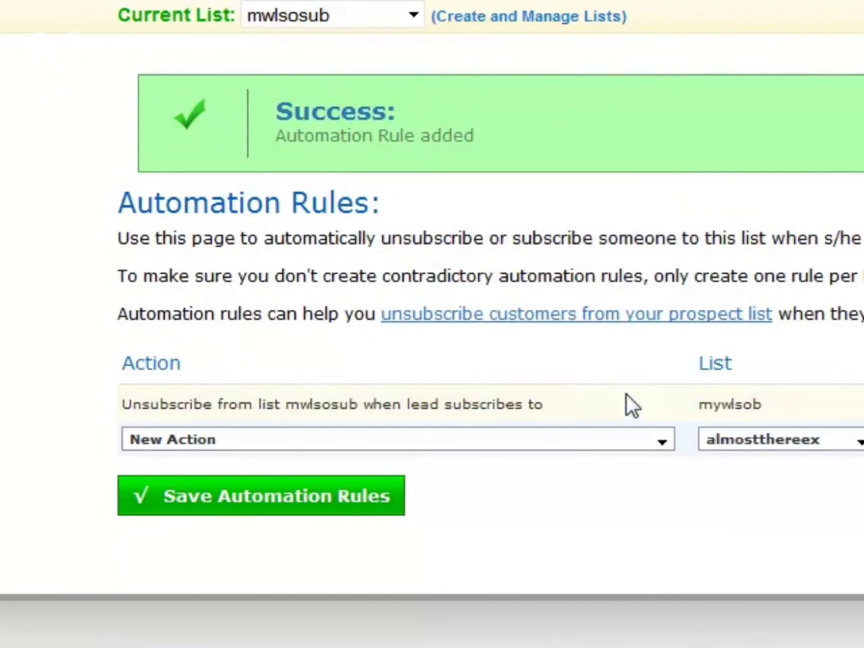
pyautogui.moveTo(583, 406); pyautogui.dragTo(39, 386)
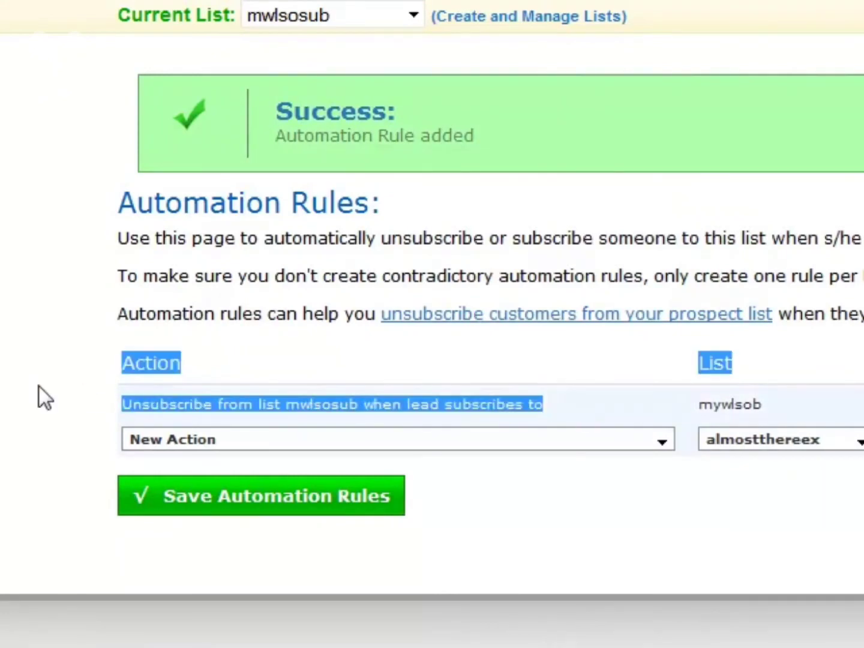
pyautogui.click(582, 402)
pyautogui.moveTo(695, 407); pyautogui.dragTo(801, 433)
pyautogui.click(820, 397)
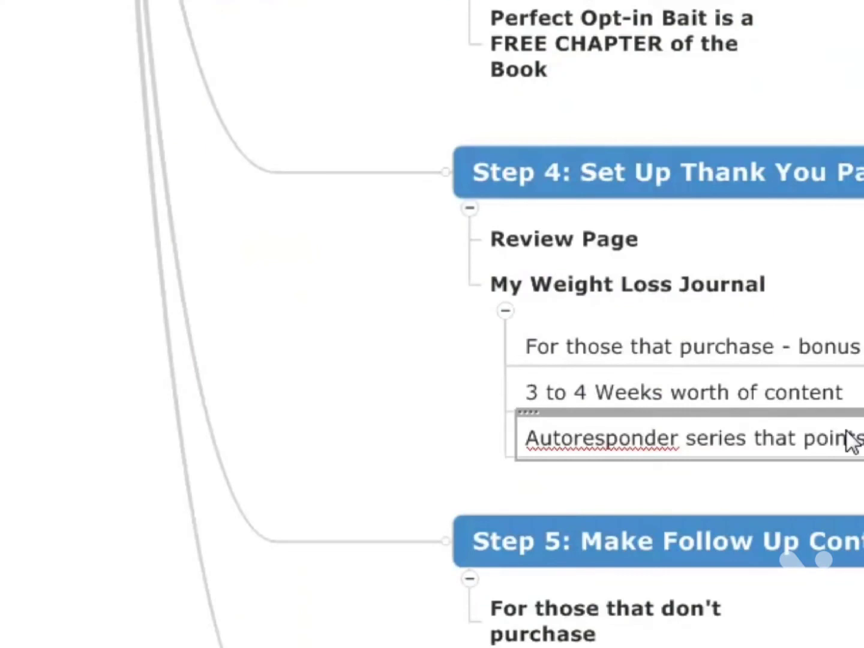
# Switch to the mind map and review the Step 4 thank-you page and Step 5 follow-up content topics.
pyautogui.click(789, 192)
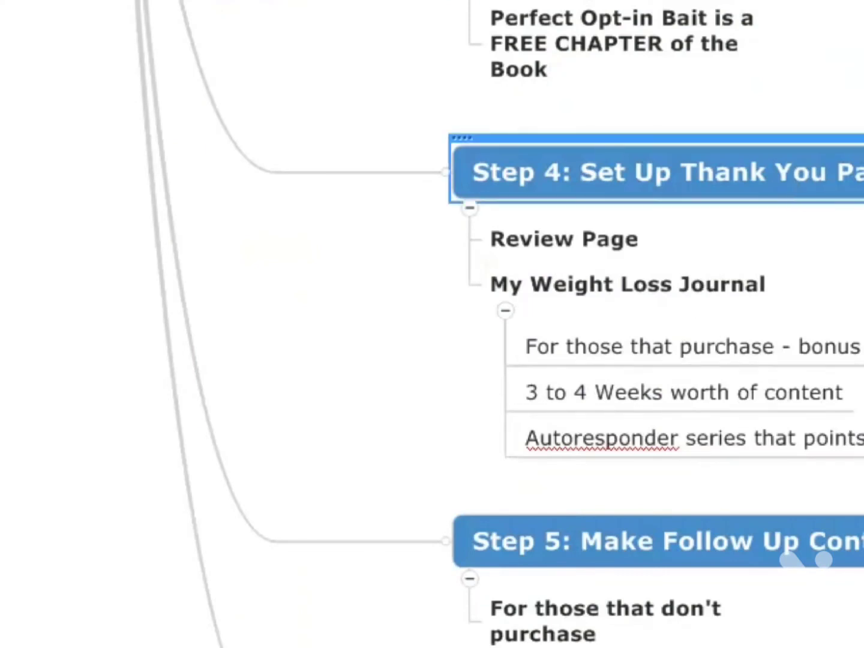
pyautogui.scroll(-3, 804, 559)
pyautogui.click(841, 357)
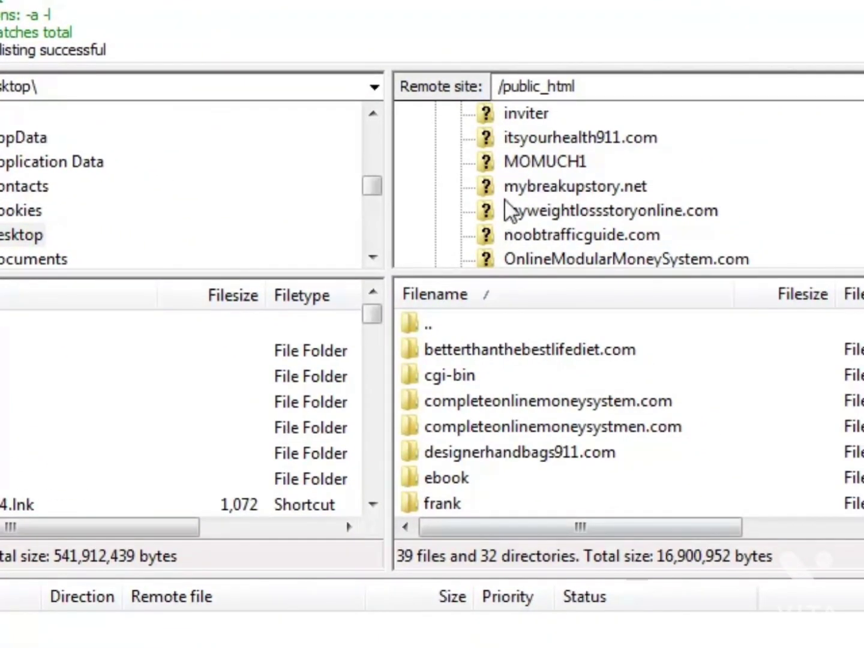
# Switch to FileZilla and upload index.html and thanks.html from the list building folder to myweightlossstoryonline.com, overwriting the existing files.
pyautogui.click(565, 212)
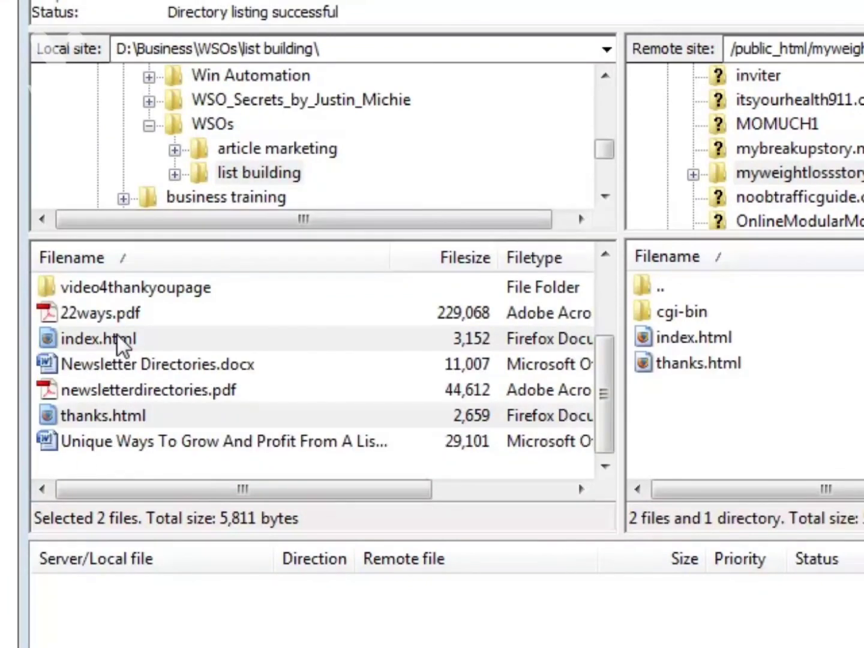
pyautogui.click(151, 333)
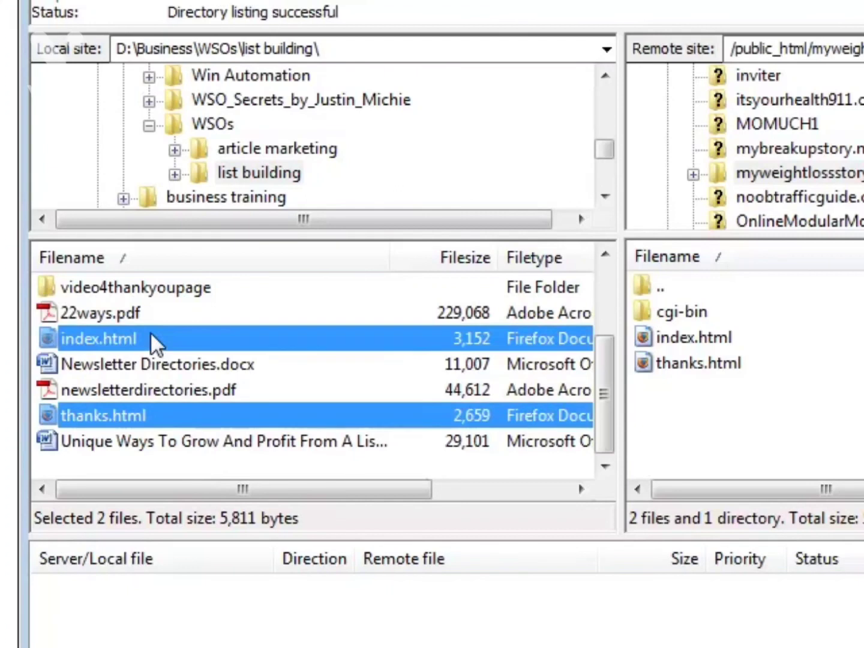
pyautogui.keyDown('ctrl'); pyautogui.click(163, 413); pyautogui.keyUp('ctrl')
pyautogui.moveTo(224, 334); pyautogui.dragTo(759, 176)
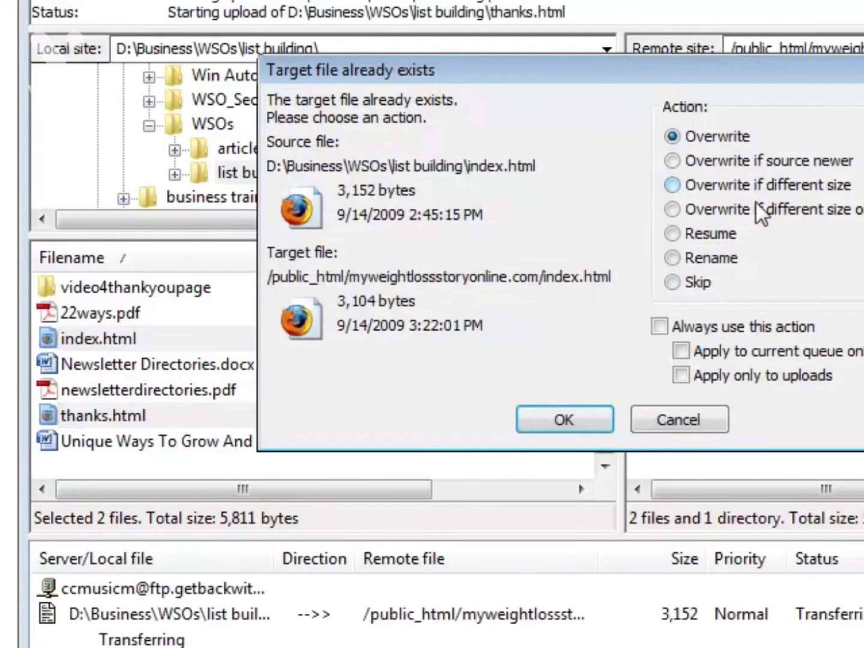
pyautogui.click(579, 424)
pyautogui.click(578, 422)
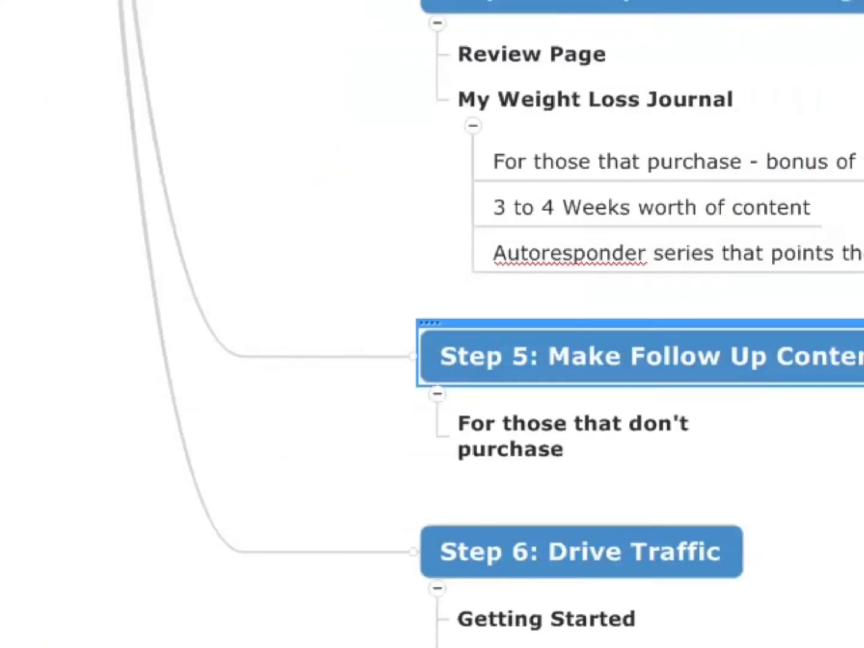
pyautogui.click(623, 448)
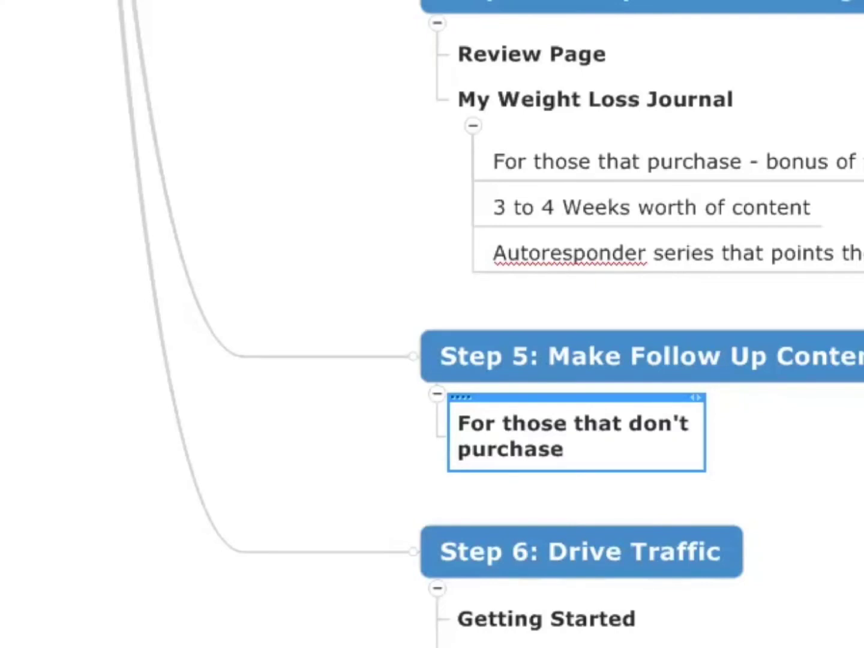
pyautogui.press('Return')
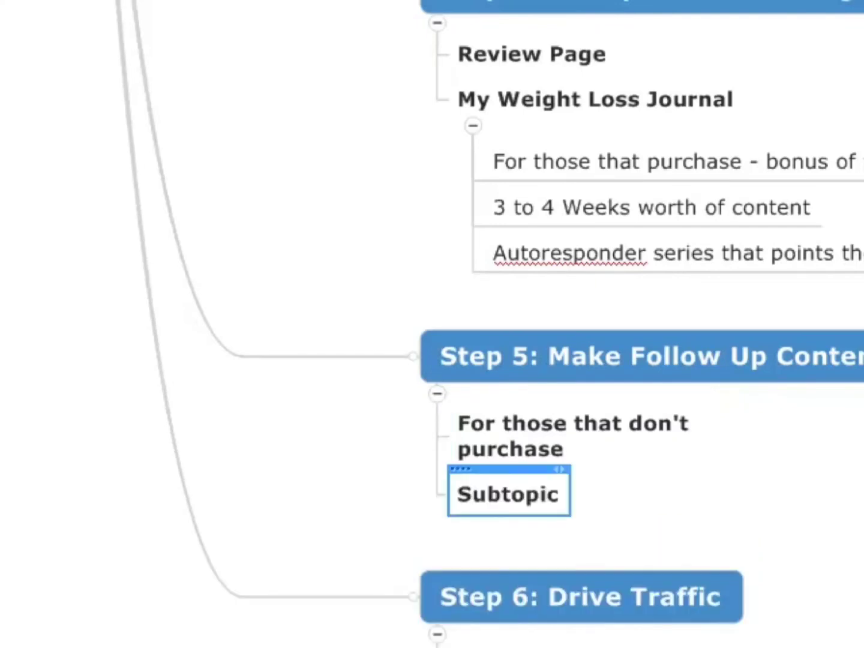
pyautogui.press('Delete')
# Add the subtopic "1st Email - Thank You, here's the product" under "For those that don't purchase", with an empty subtopic below it.
pyautogui.click(538, 456)
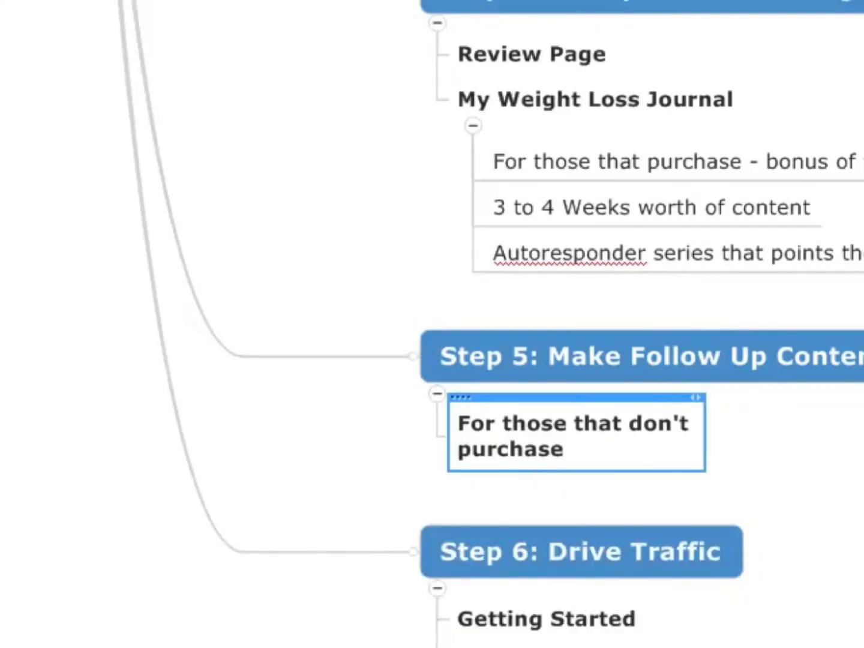
pyautogui.press('Insert')
pyautogui.write('1')
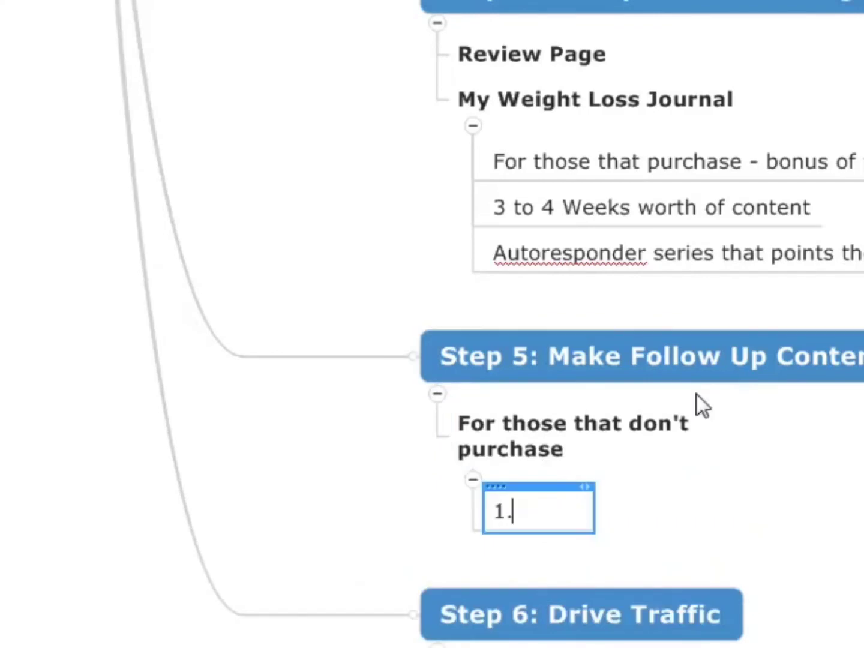
pyautogui.write('st Email -')
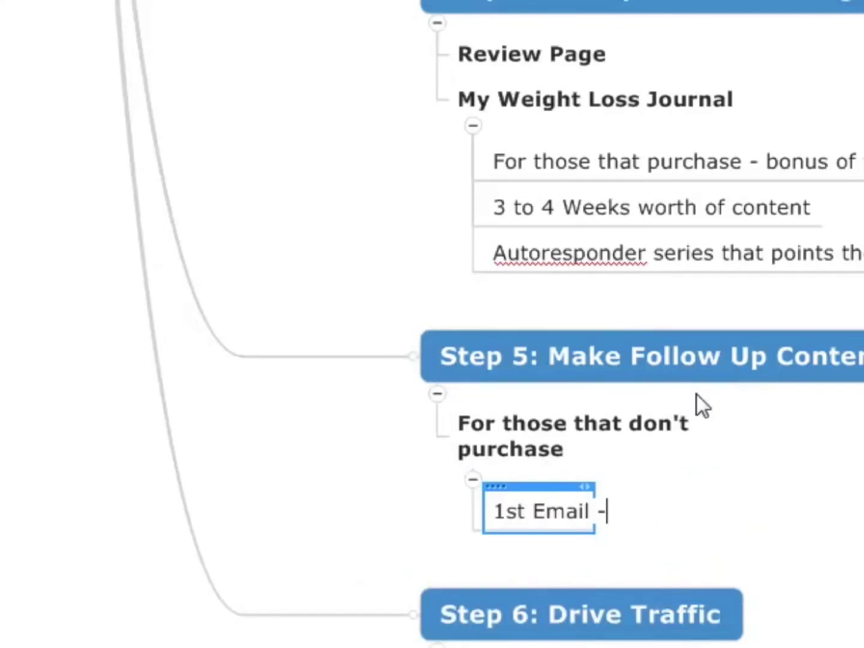
pyautogui.write(' Thank You')
pyautogui.press('Return')
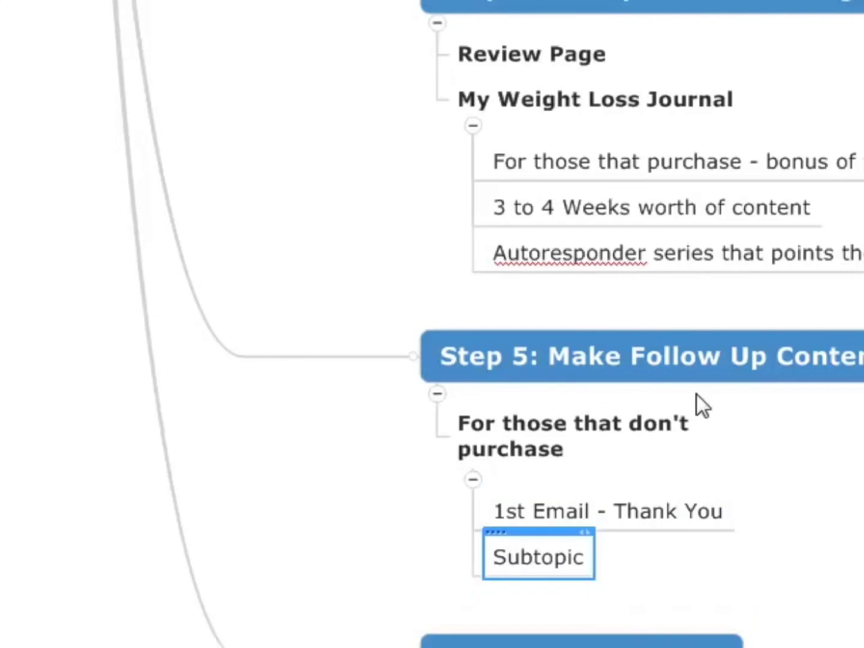
pyautogui.scroll(-3, 697, 393)
pyautogui.click(665, 315)
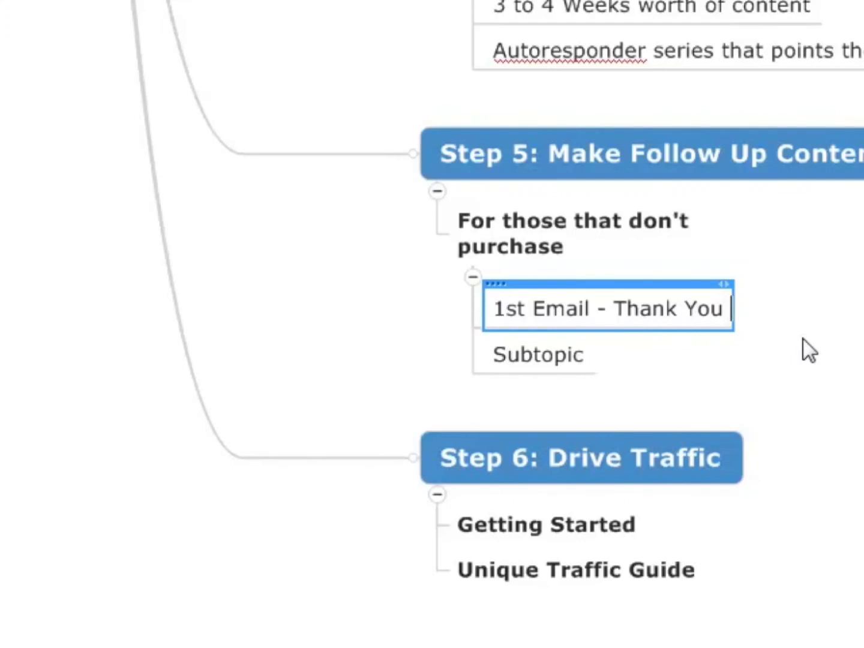
pyautogui.write(", here's the p")
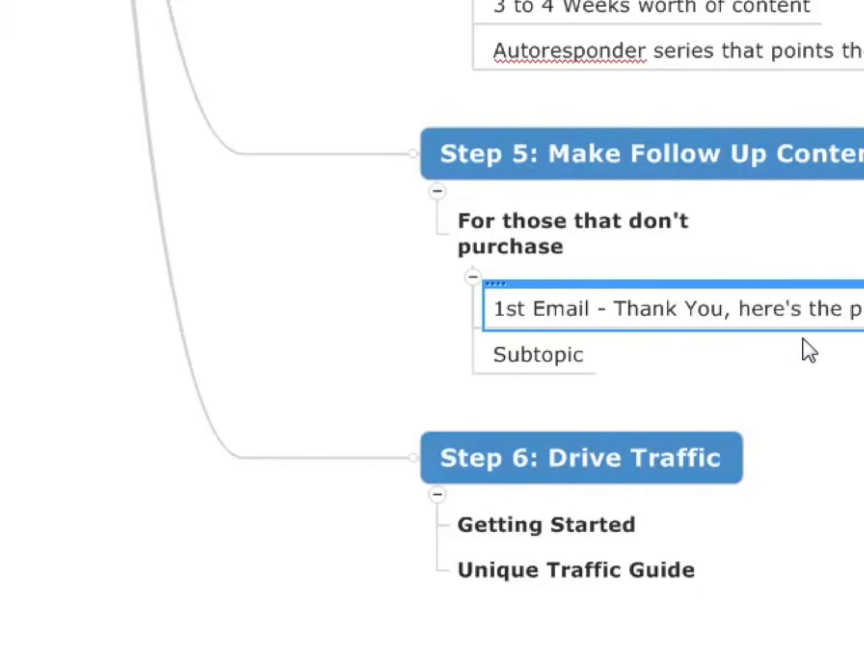
# Rename the empty subtopic below the first email as "2nd - Have you checked out the site?".
pyautogui.click(543, 363)
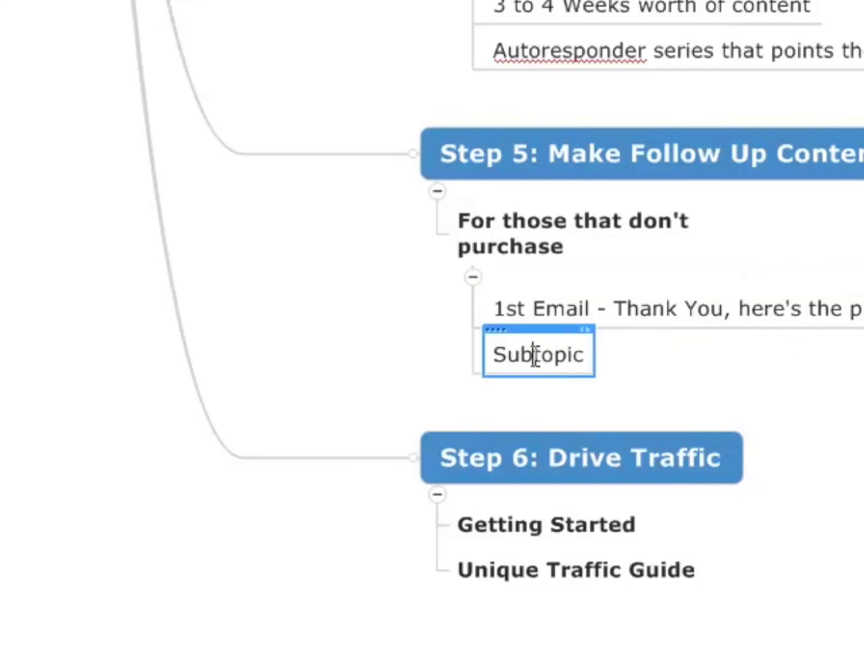
pyautogui.click(536, 354)
pyautogui.write('2')
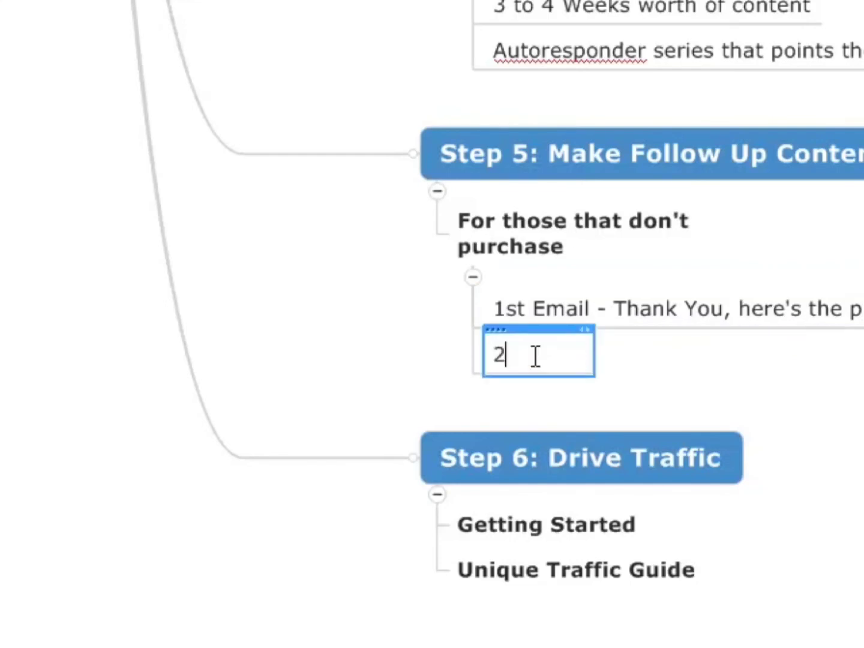
pyautogui.write('nd -')
pyautogui.press('BackSpace')
pyautogui.press('BackSpace')
pyautogui.write('-')
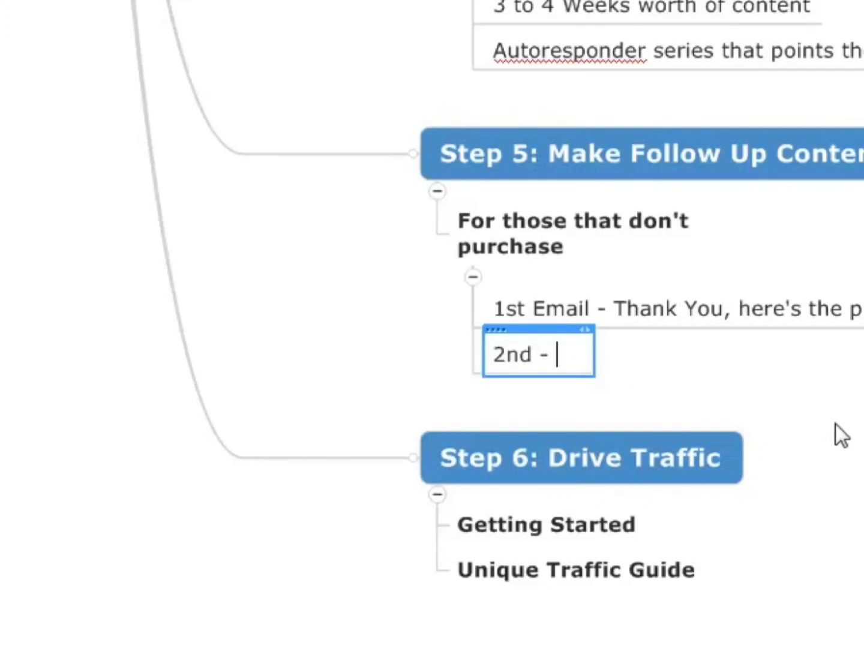
pyautogui.write(' H')
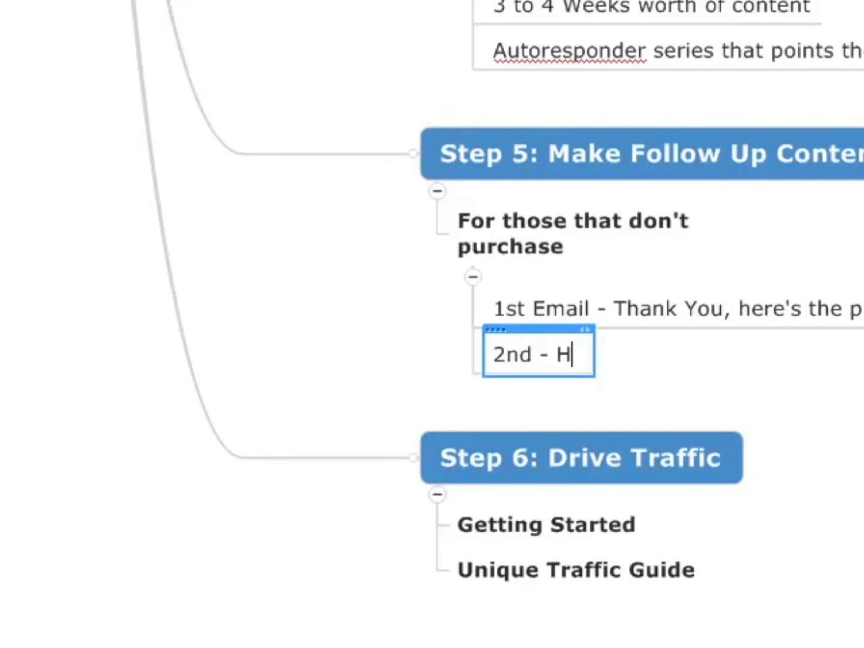
pyautogui.write('ave you checked out the sit')
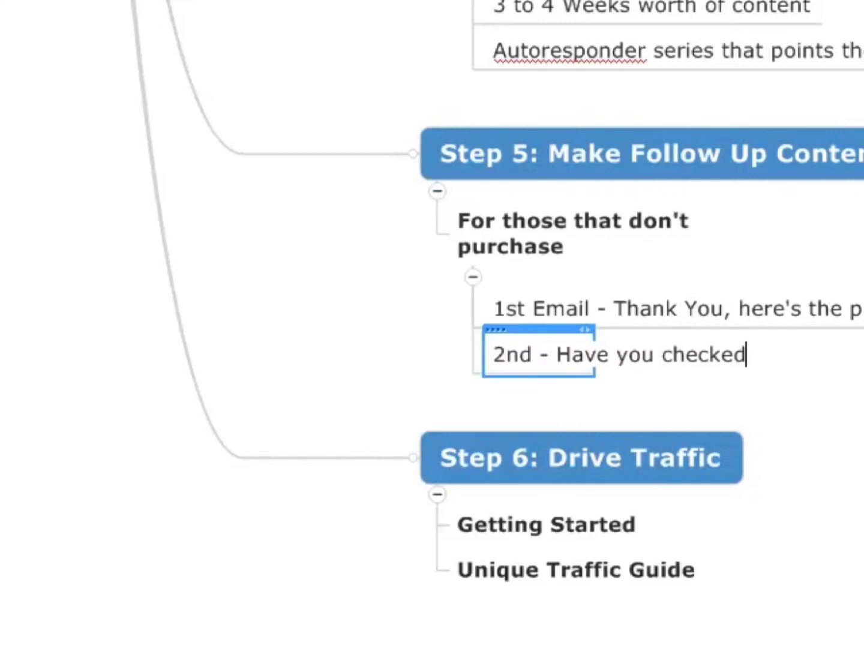
pyautogui.write('e')
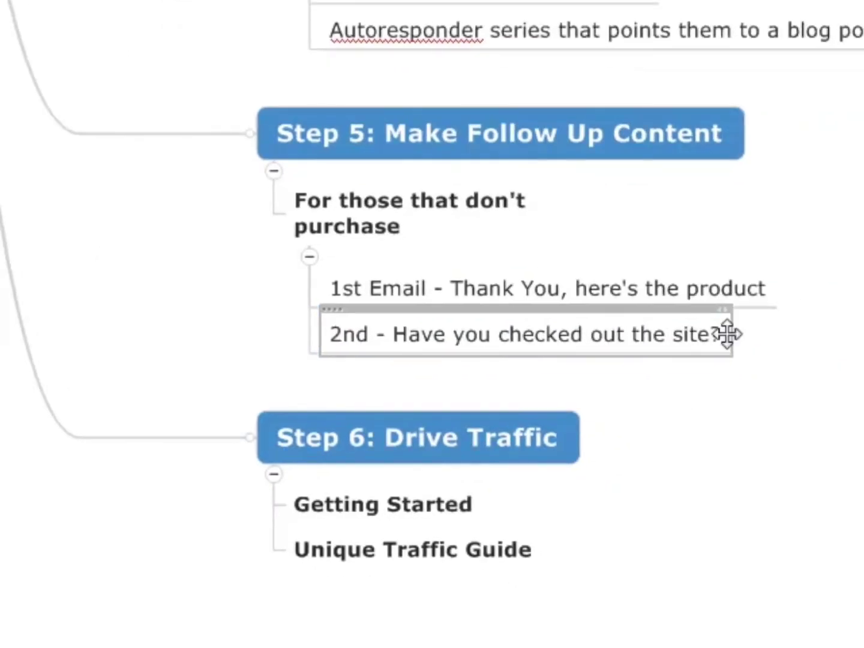
# Add the subtopic "3rd - Interview with Product Creator" below the second email under "For those that don't purchase".
pyautogui.click(684, 327)
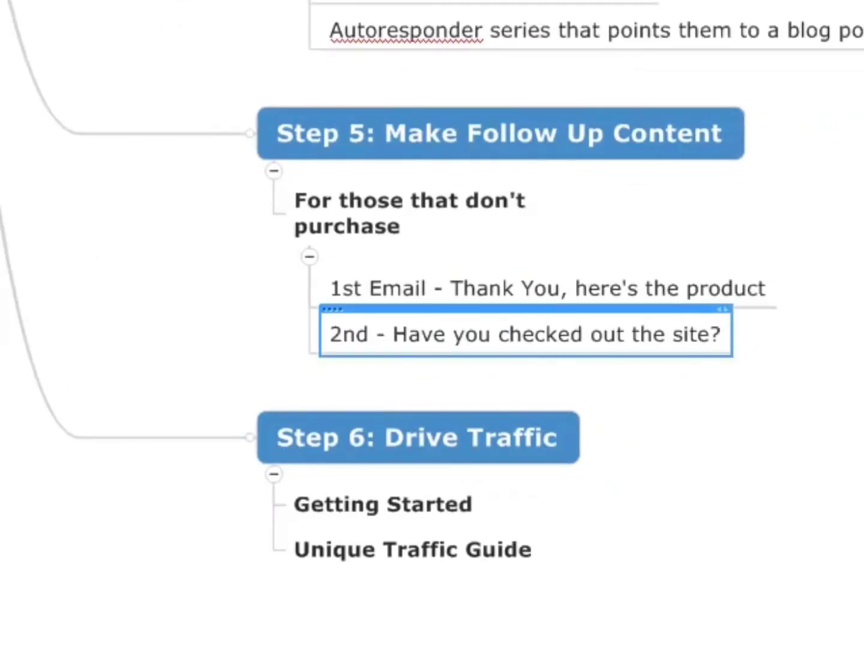
pyautogui.press('Return')
pyautogui.write('3.')
pyautogui.press('BackSpace')
pyautogui.write('rd -')
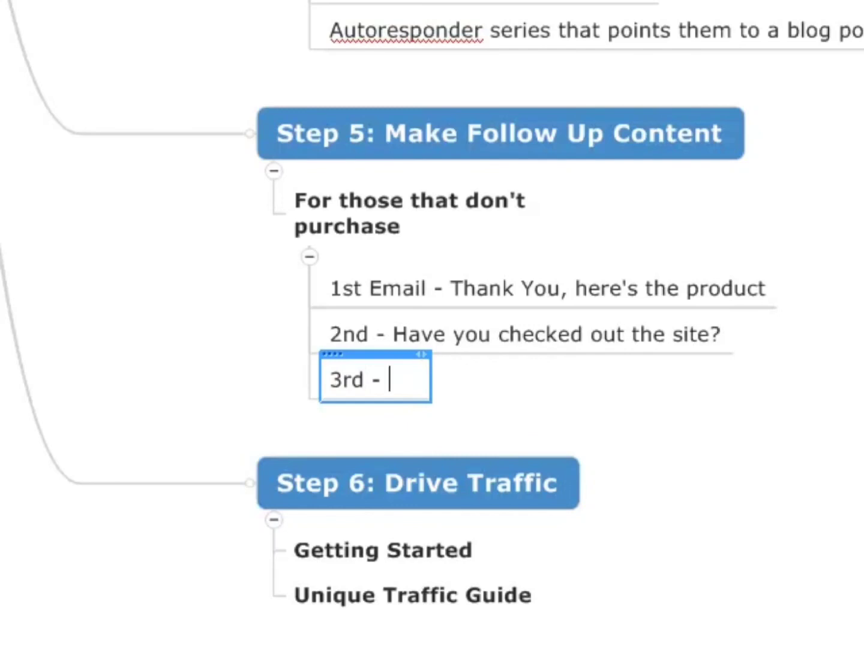
pyautogui.write(' Inter')
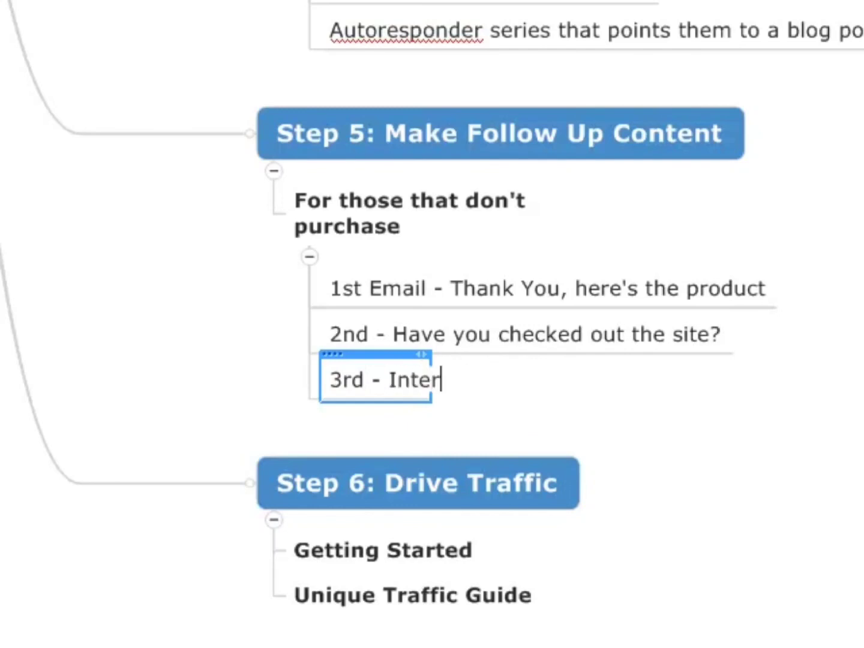
pyautogui.write('view withPr')
pyautogui.press('BackSpace')
pyautogui.press('BackSpace')
pyautogui.write('Product Creator')
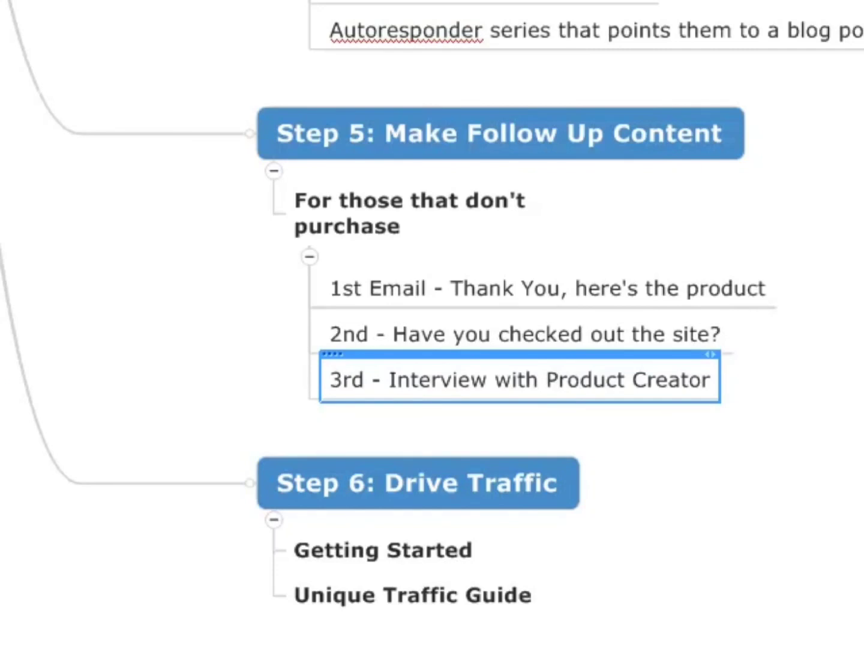
# Add the subtopic "4th - Another Tip or Trick From Product" below the third email in the follow-up list.
pyautogui.press('Return')
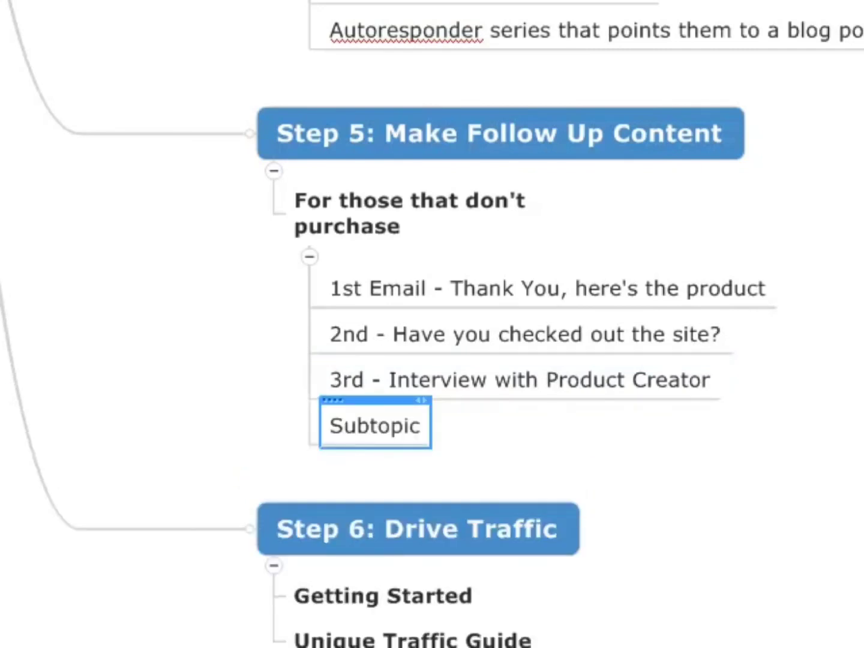
pyautogui.write('4th - Em')
pyautogui.press('BackSpace')
pyautogui.press('BackSpace')
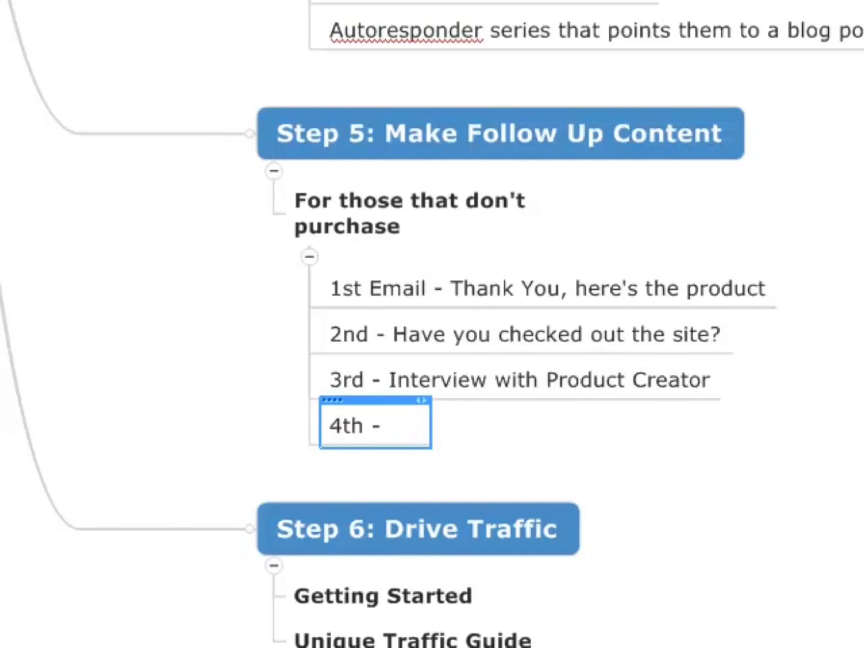
pyautogui.write('Testimonial')
pyautogui.press('BackSpace')
pyautogui.press('BackSpace')
pyautogui.write('Another Tip')
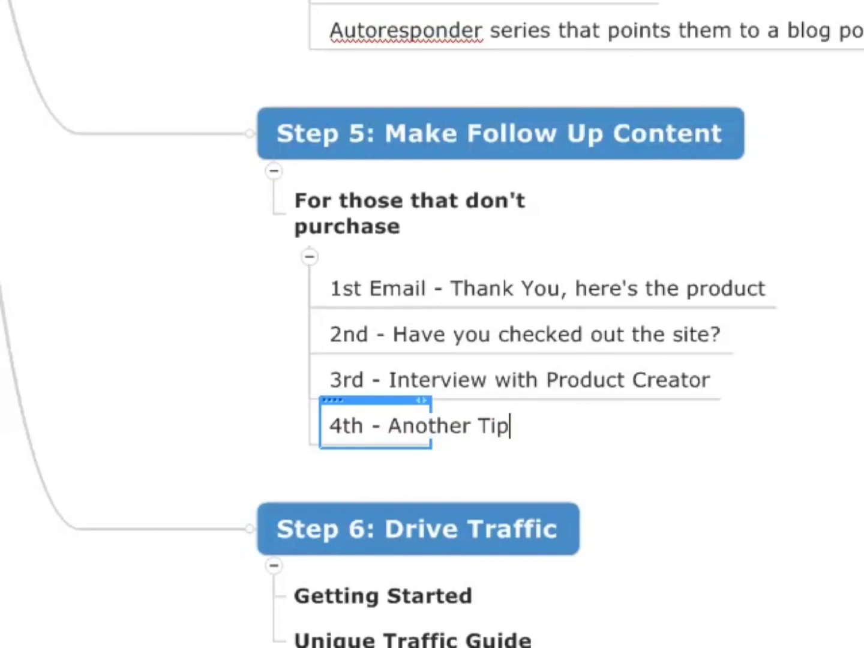
pyautogui.write(' or Trick Form')
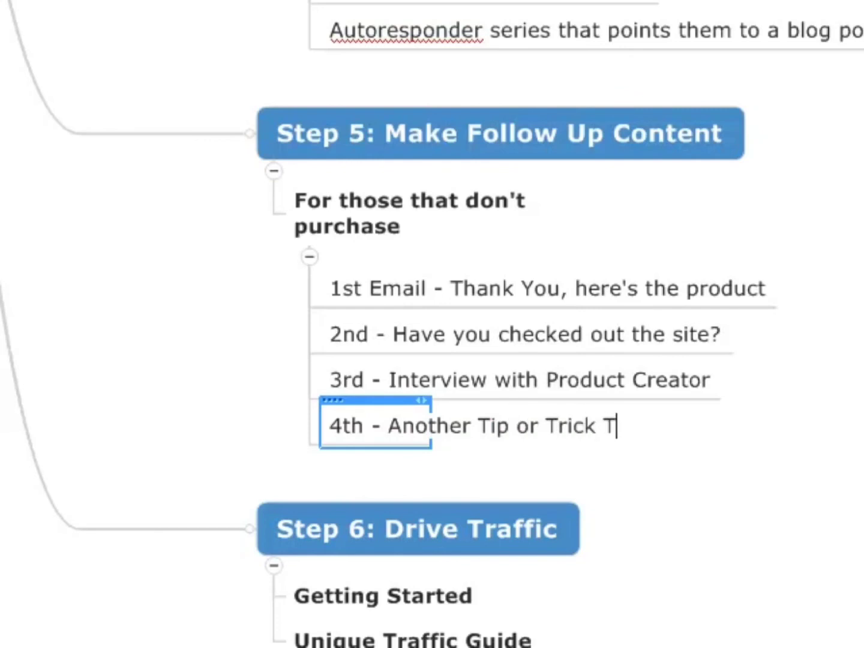
pyautogui.press('BackSpace')
pyautogui.press('BackSpace')
pyautogui.write('rom Product')
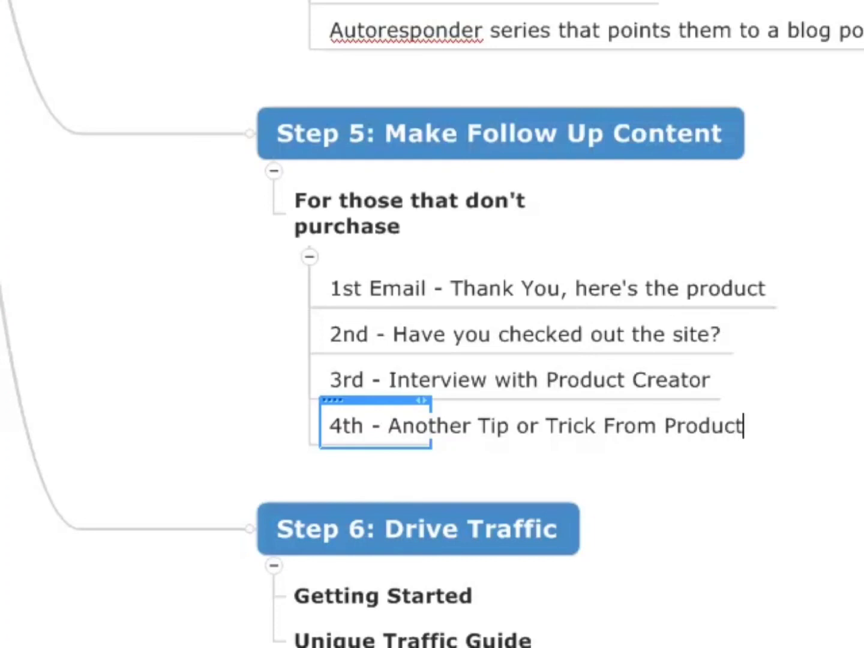
pyautogui.press('Return')
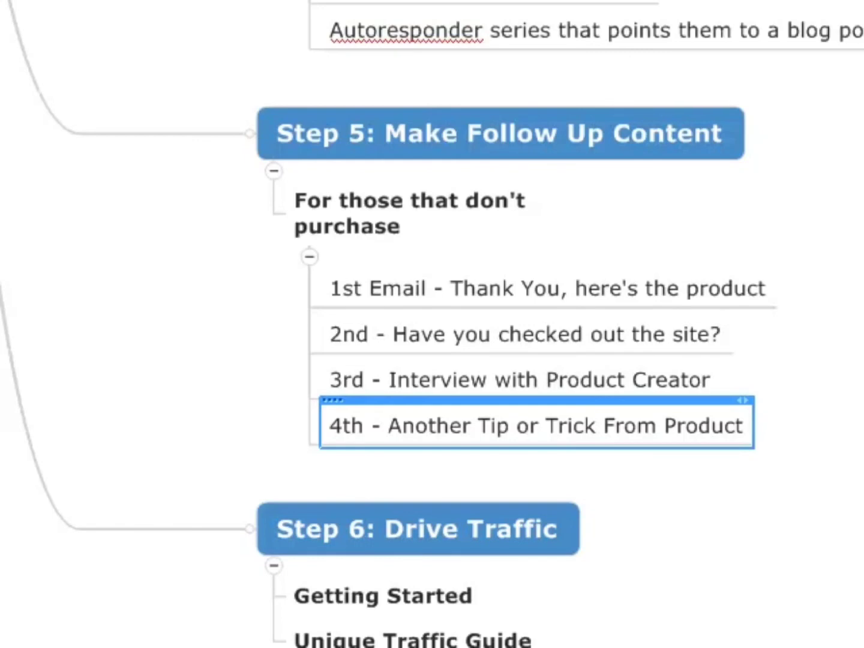
# Add the subtopic "5th - Promotional - Another Testimonial" below the fourth email in the follow-up list.
pyautogui.press('Return')
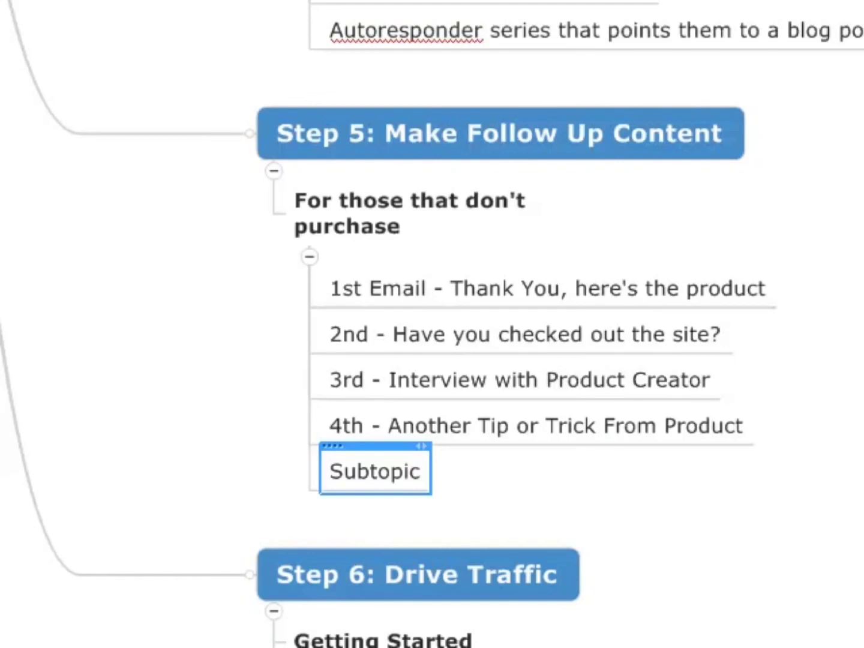
pyautogui.write('5th - ')
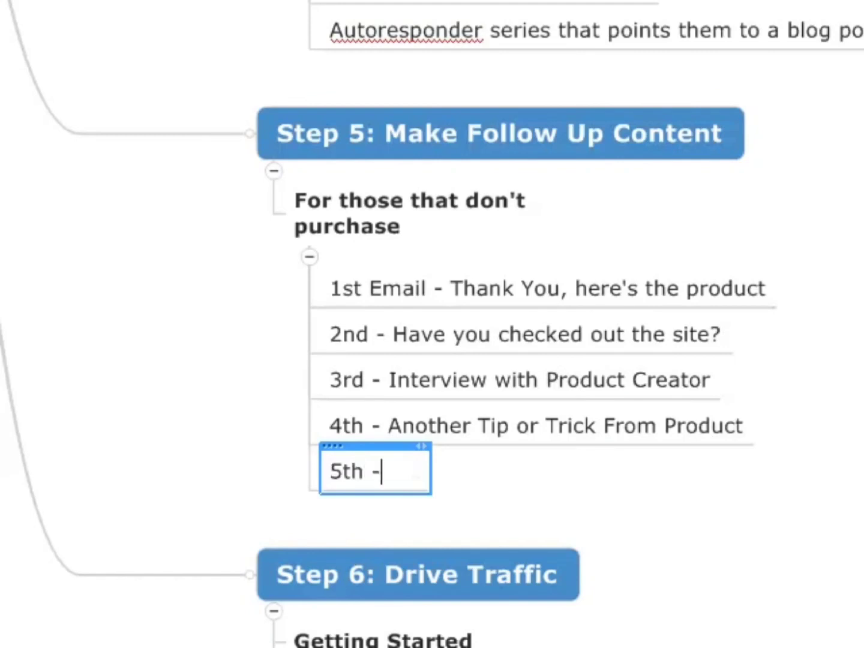
pyautogui.write('Promotional')
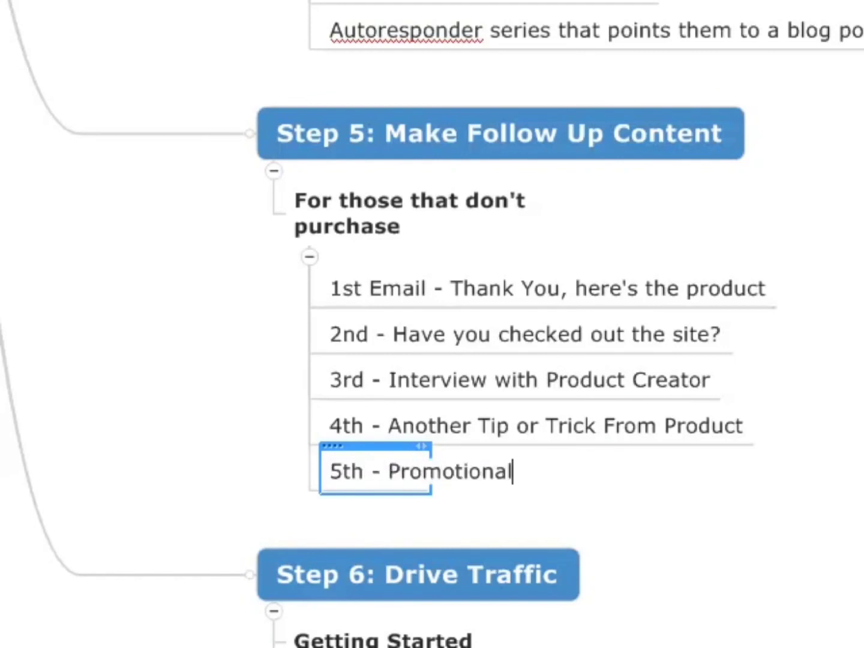
pyautogui.write(' - Andoth')
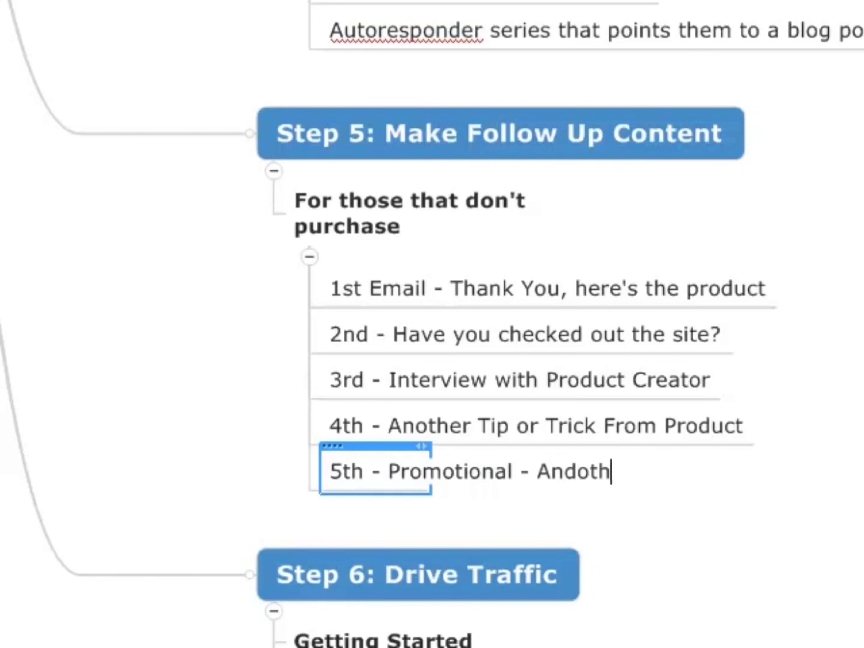
pyautogui.press('BackSpace')
pyautogui.press('BackSpace')
pyautogui.press('BackSpace')
pyautogui.press('BackSpace')
pyautogui.write('thoer')
pyautogui.press('BackSpace')
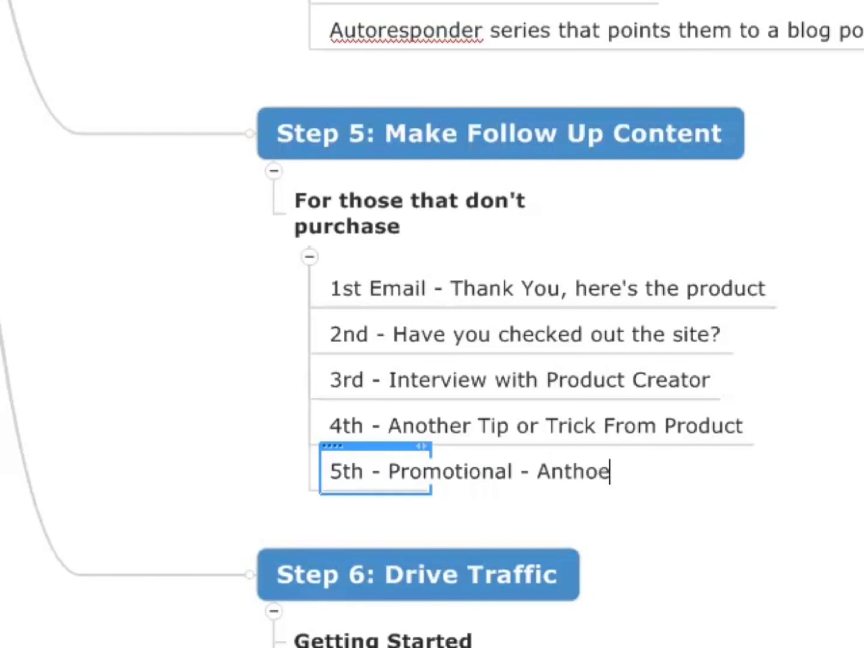
pyautogui.press('BackSpace')
pyautogui.press('BackSpace')
pyautogui.press('BackSpace')
pyautogui.press('BackSpace')
pyautogui.write('other Te')
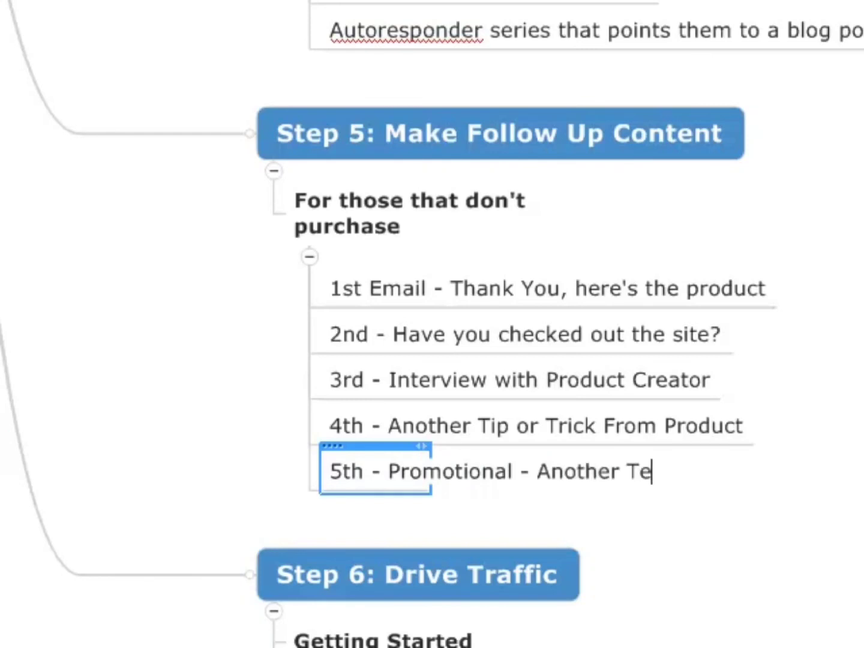
pyautogui.write('stimonial')
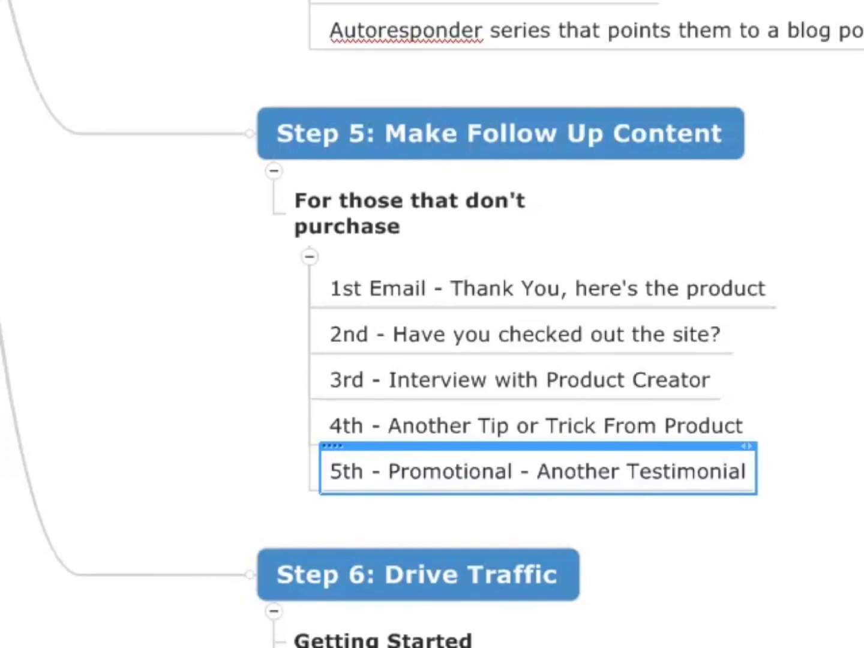
# Add the subtopic '6th - "How I'm Doing" With Product' below the fifth email in the follow-up list.
pyautogui.press('Return')
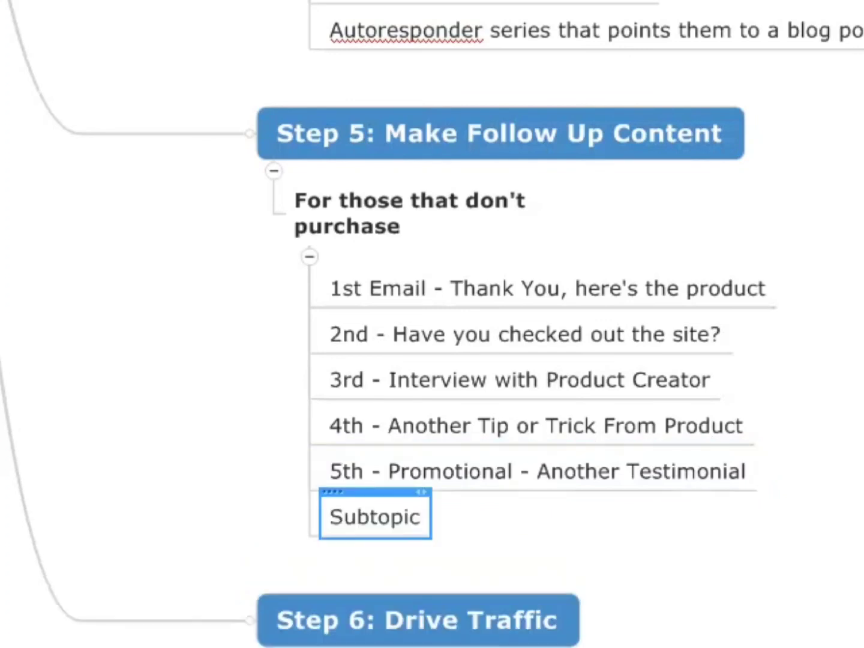
pyautogui.write('6th -')
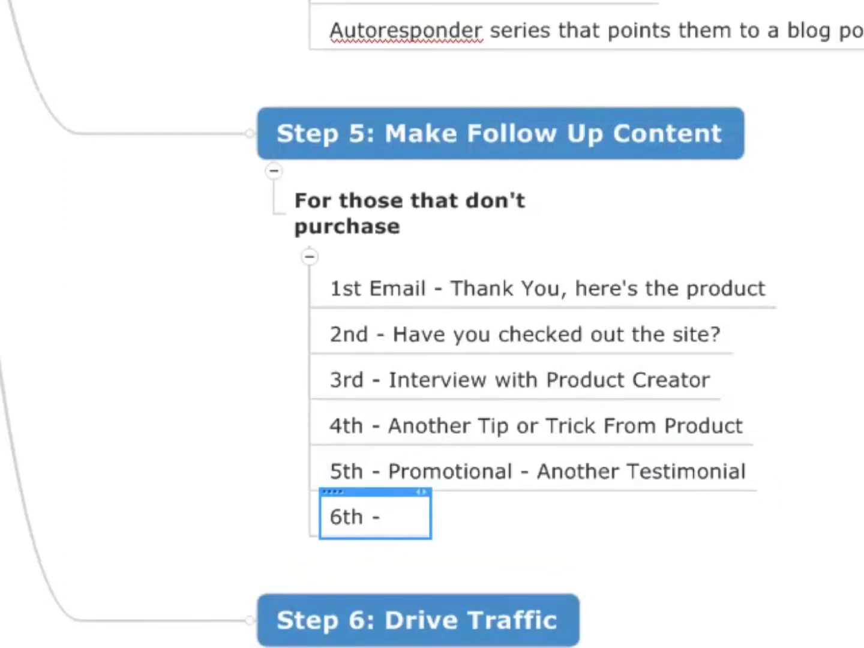
pyautogui.scroll(-6, 856, 461)
pyautogui.scroll(3, 856, 462)
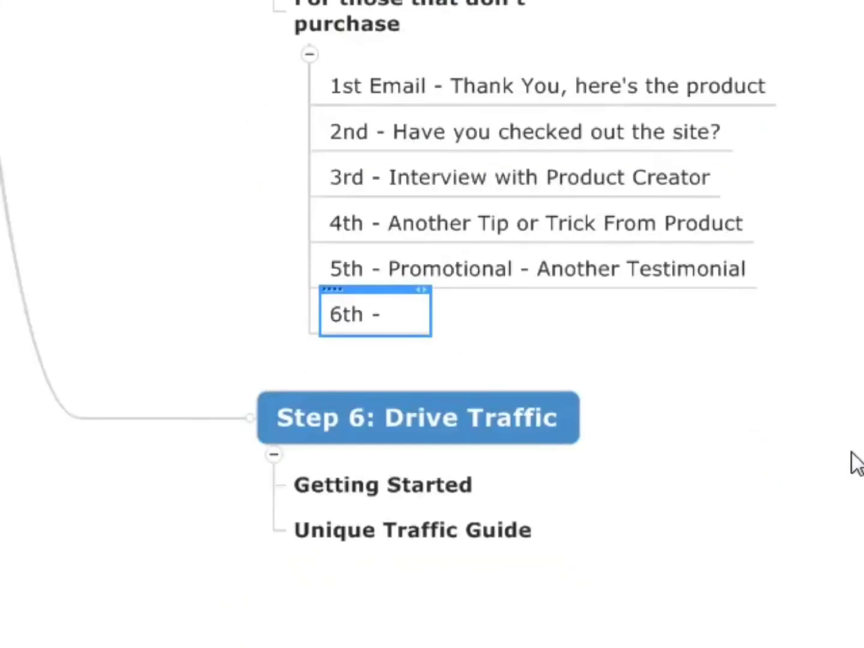
pyautogui.write('"How I\'m Doin')
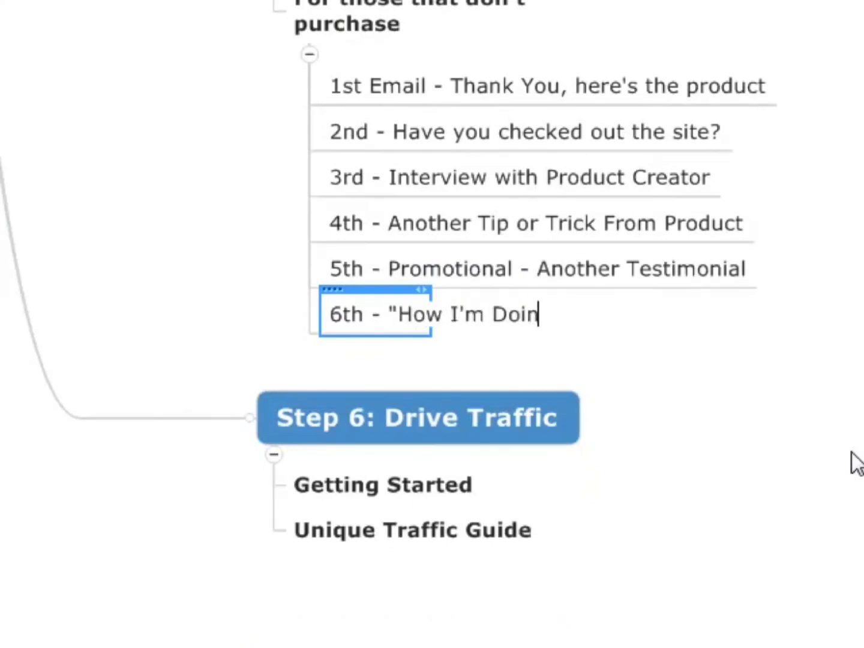
pyautogui.write('g" With F')
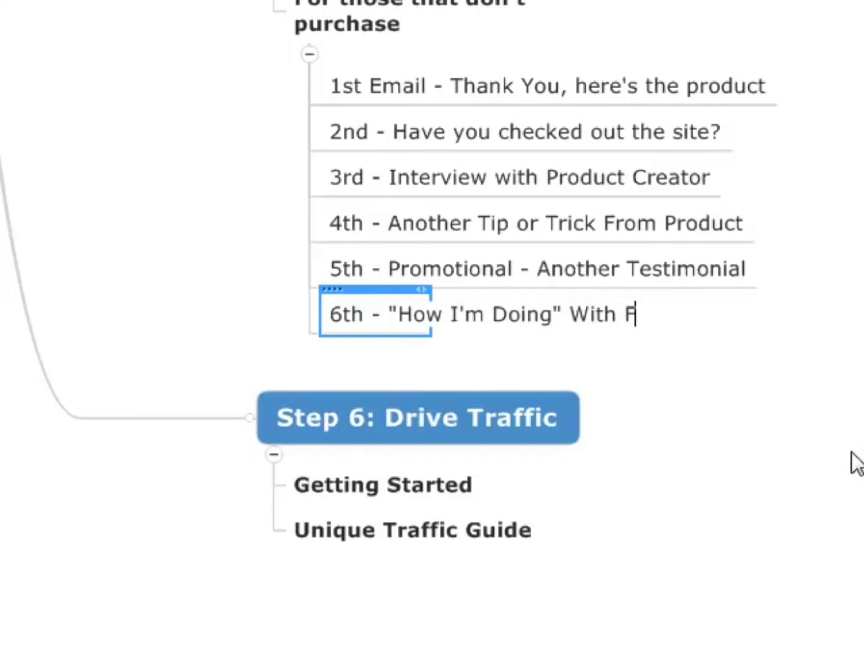
pyautogui.write('LFT')
pyautogui.press('BackSpace')
pyautogui.press('BackSpace')
pyautogui.press('BackSpace')
pyautogui.press('BackSpace')
pyautogui.write('Prod')
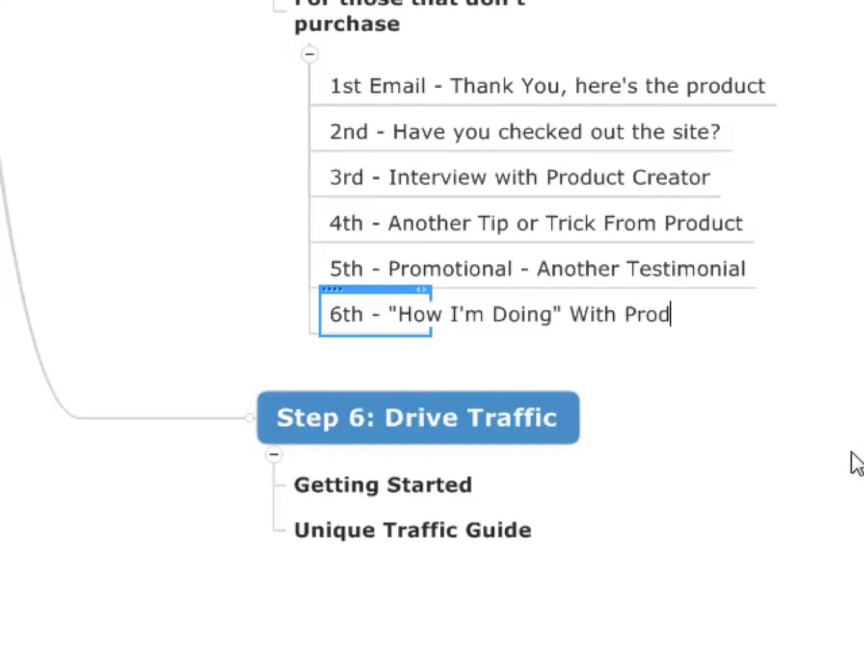
pyautogui.write('uct')
pyautogui.press('Return')
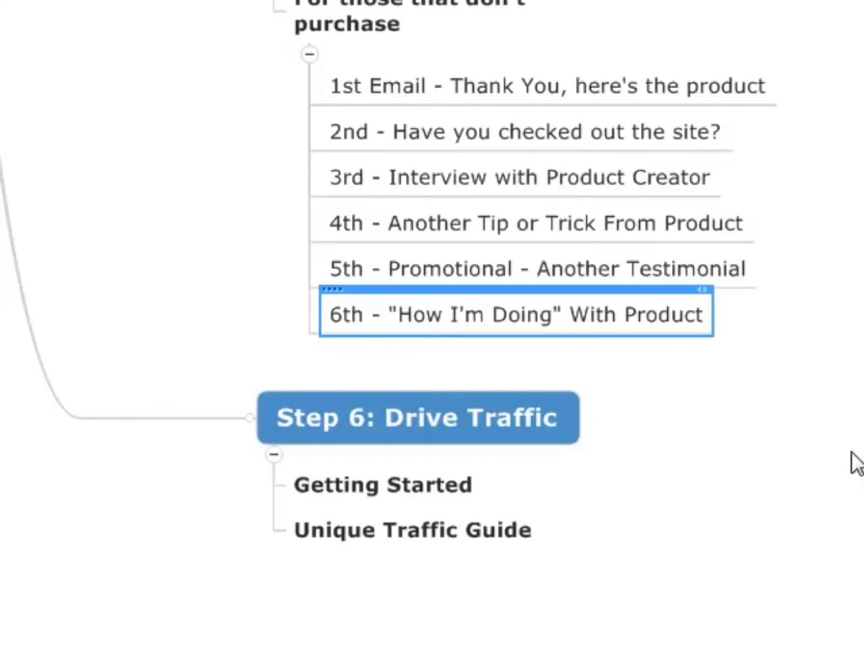
# Add the subtopic "7th - Coupon - offer another bonus! Point out guarantee" below the sixth email in the follow-up list.
pyautogui.press('Return')
pyautogui.write('7th -')
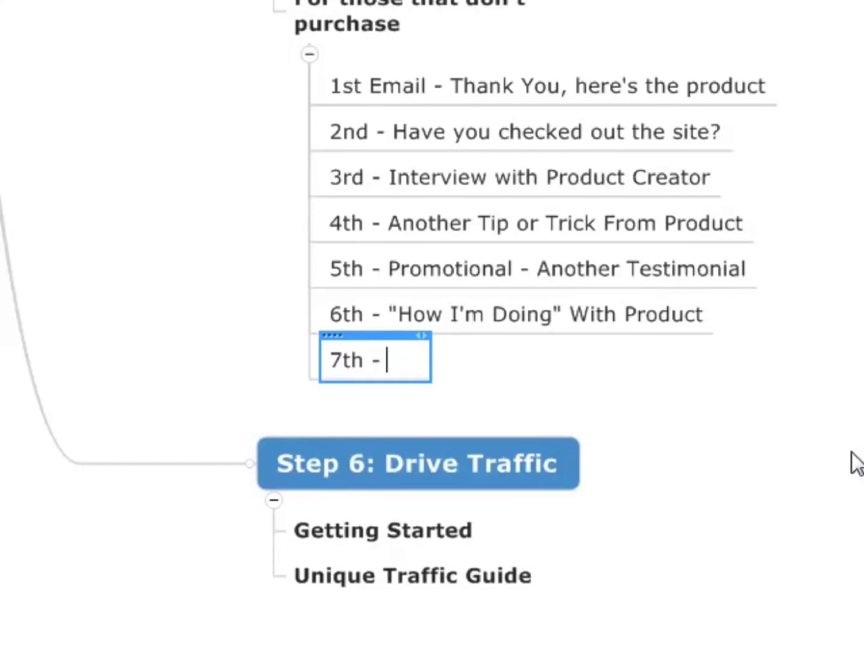
pyautogui.write('Coupo')
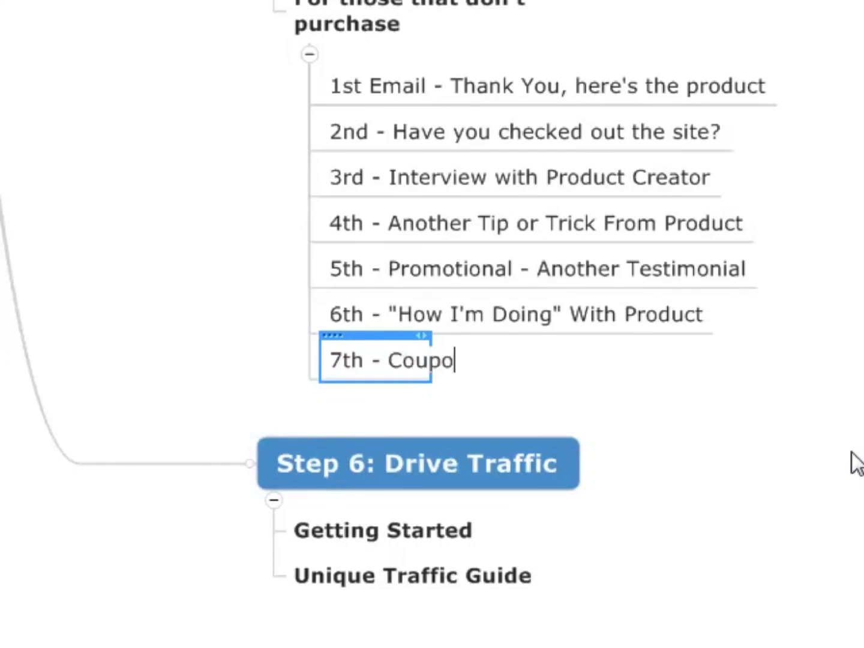
pyautogui.write('n - offer')
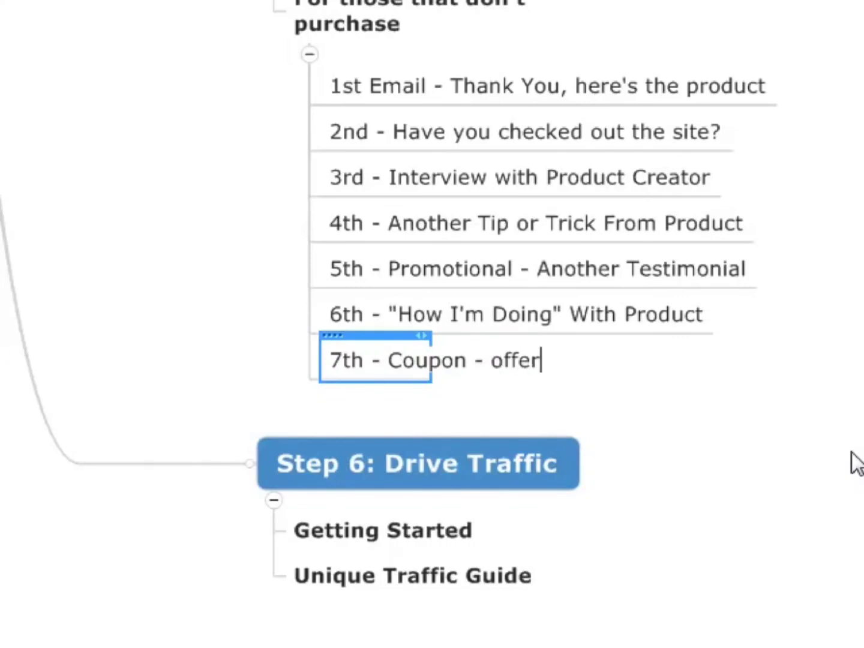
pyautogui.write(' another bonus')
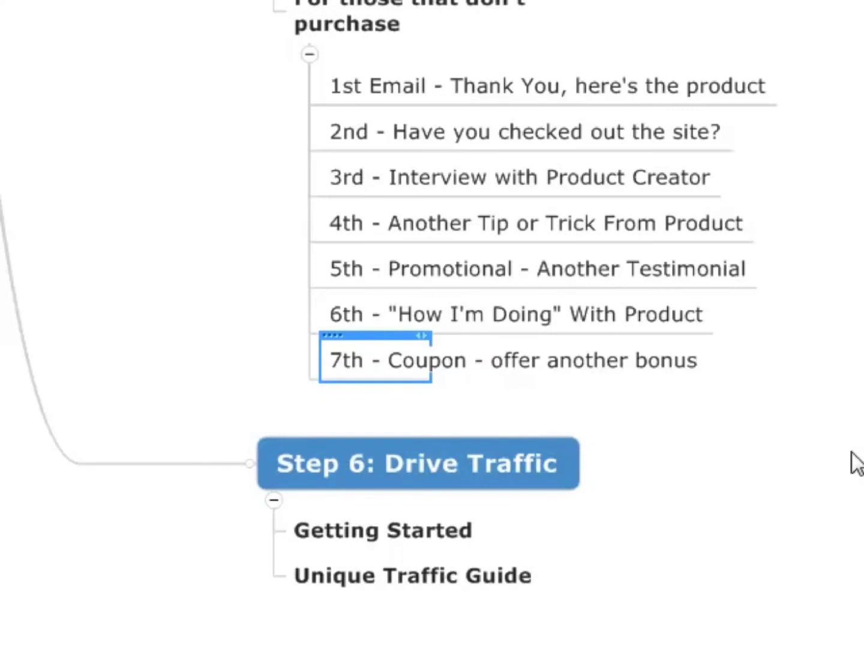
pyautogui.write('! Point out gu')
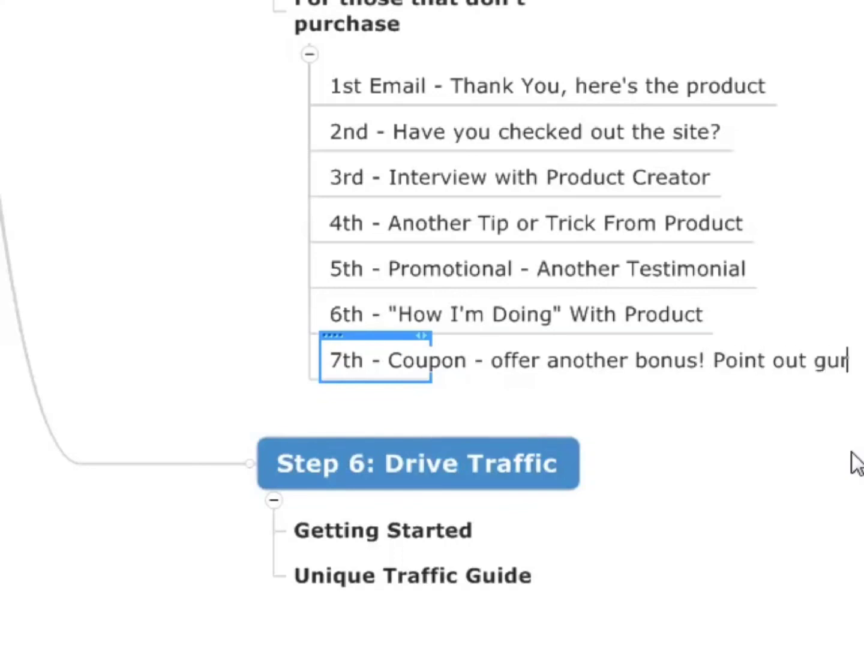
pyautogui.write('ara')
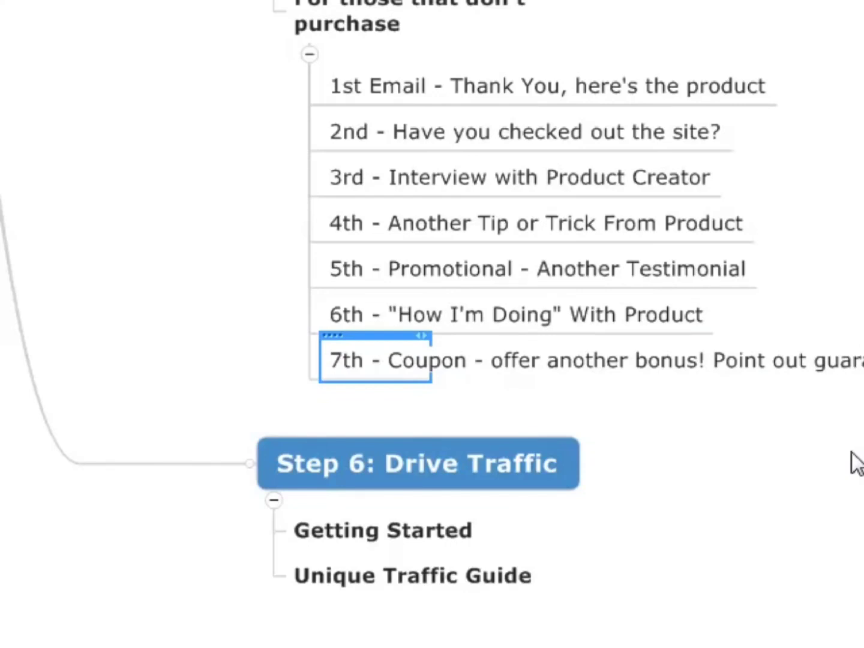
pyautogui.press('Return')
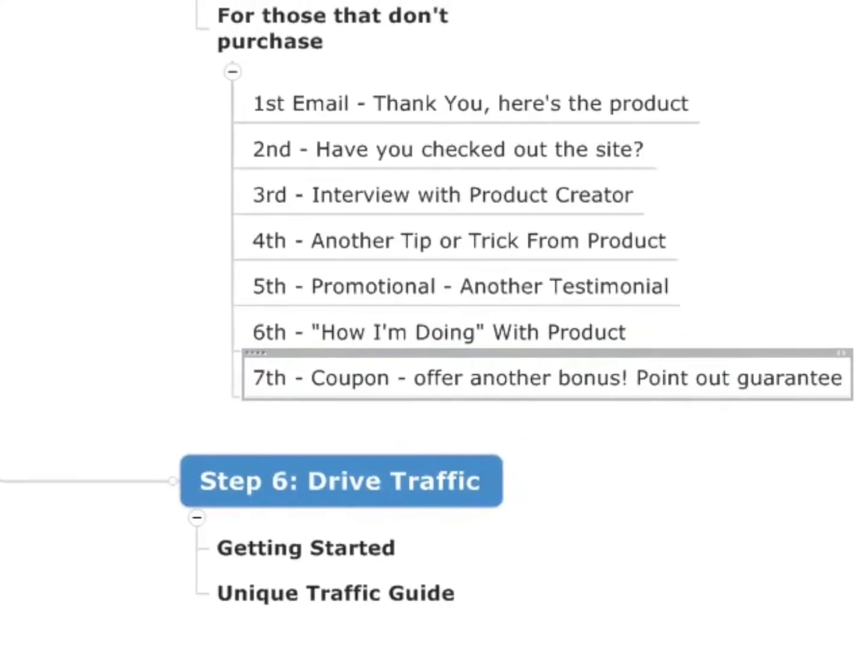
# Add "8th - Just got word of this other cool diet that you may like, since you never got this product?" below the seventh email, plus a blank subtopic.
pyautogui.press('Return')
pyautogui.write('8th - ')
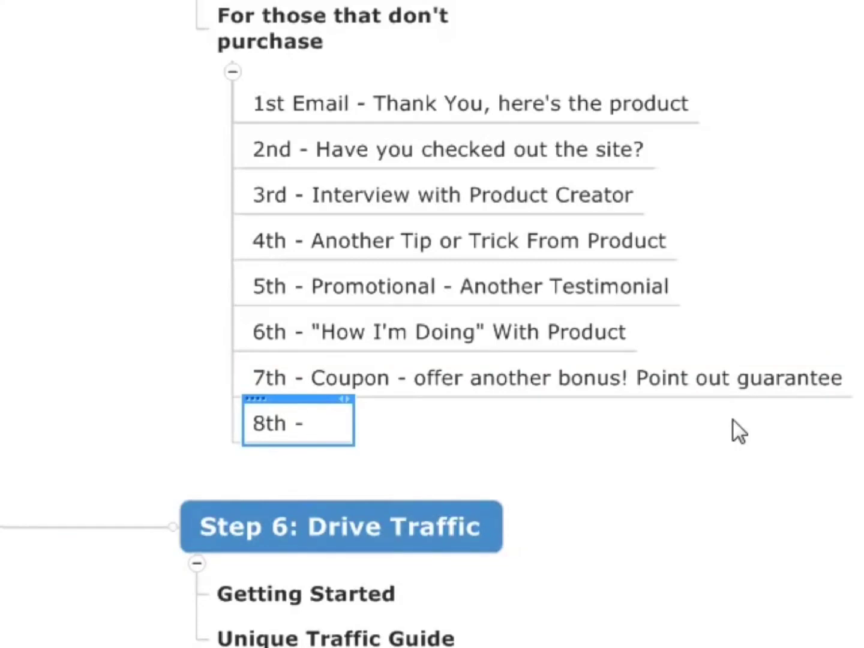
pyautogui.write('Hey')
pyautogui.press('BackSpace')
pyautogui.press('BackSpace')
pyautogui.press('BackSpace')
pyautogui.write('Just got word')
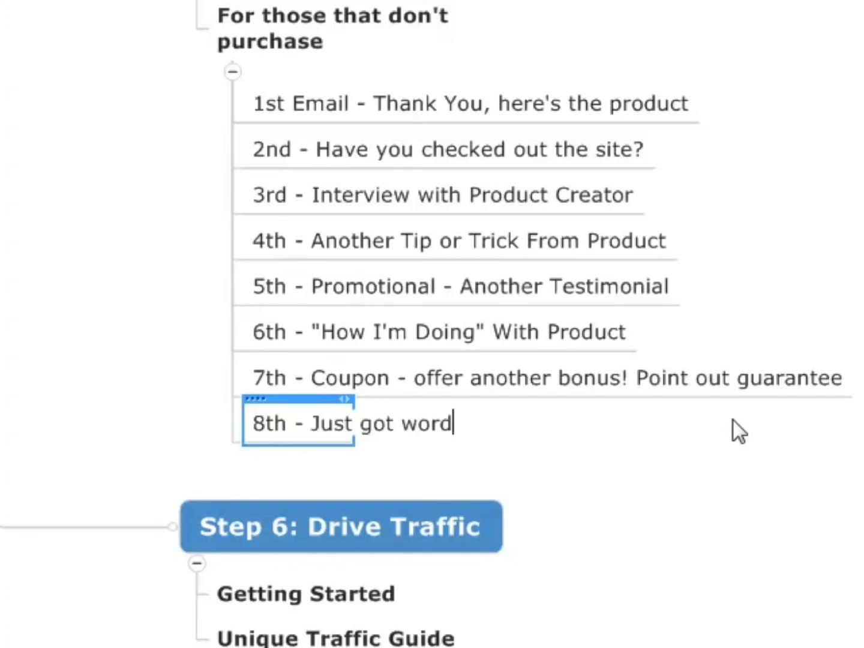
pyautogui.write(' of this other cool')
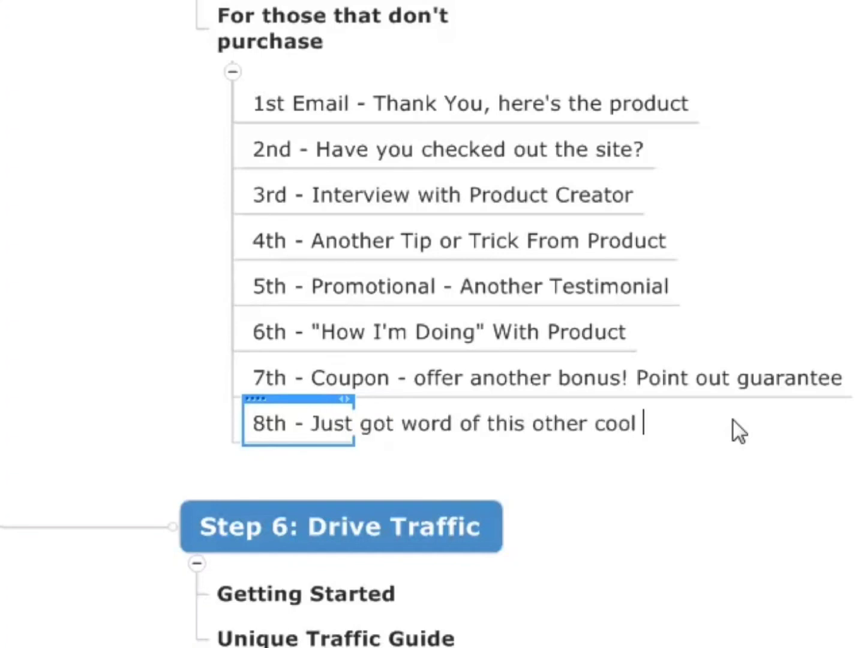
pyautogui.write(' diet that you')
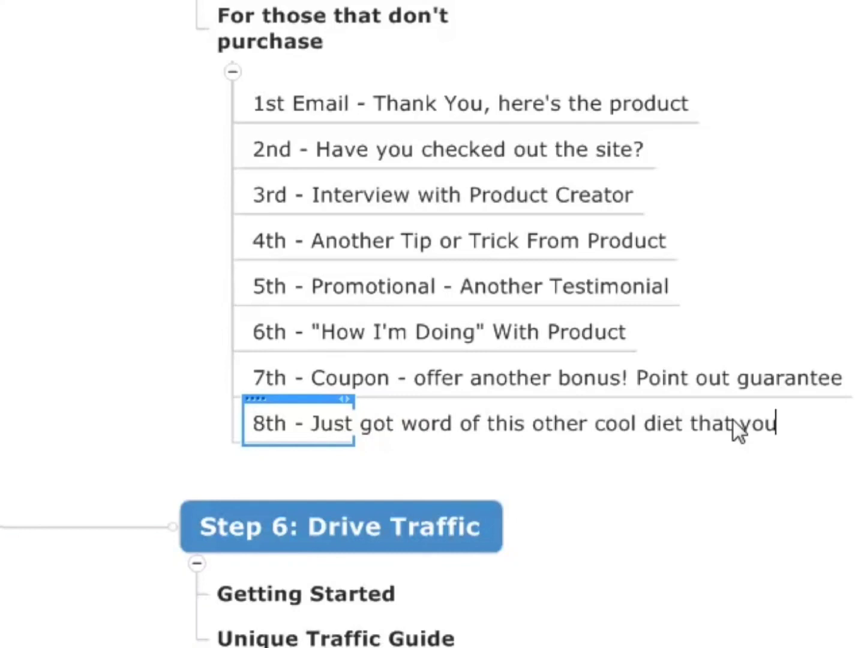
pyautogui.write(' may like')
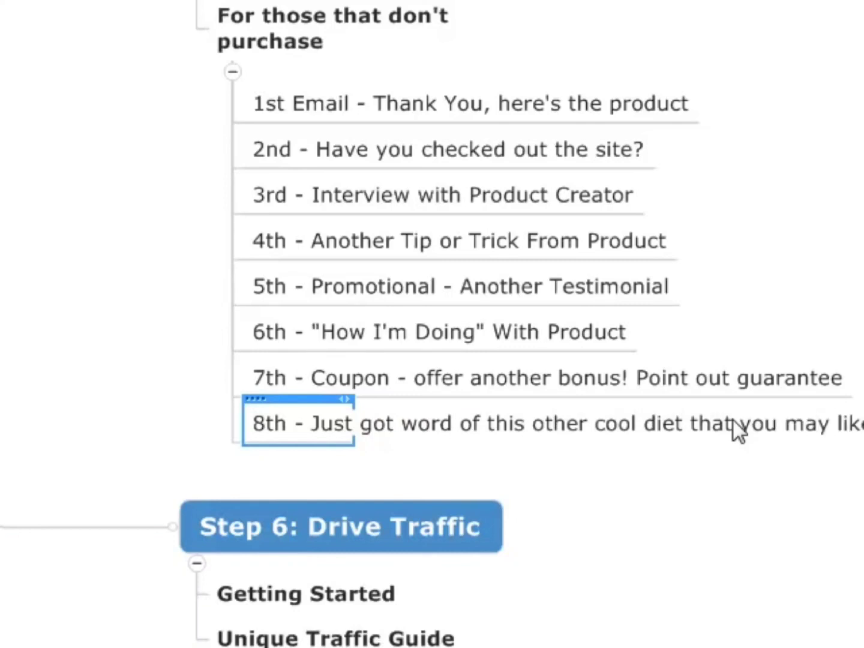
pyautogui.write(', since you never ')
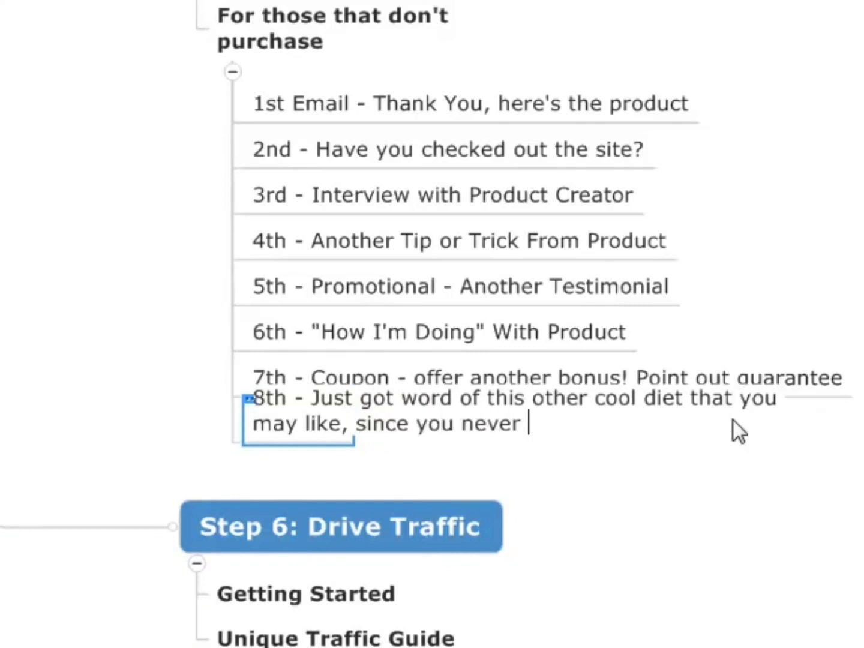
pyautogui.write('puc')
pyautogui.press('BackSpace')
pyautogui.write('rch')
pyautogui.press('BackSpace')
pyautogui.press('BackSpace')
pyautogui.press('BackSpace')
pyautogui.press('BackSpace')
pyautogui.press('BackSpace')
pyautogui.write('got ')
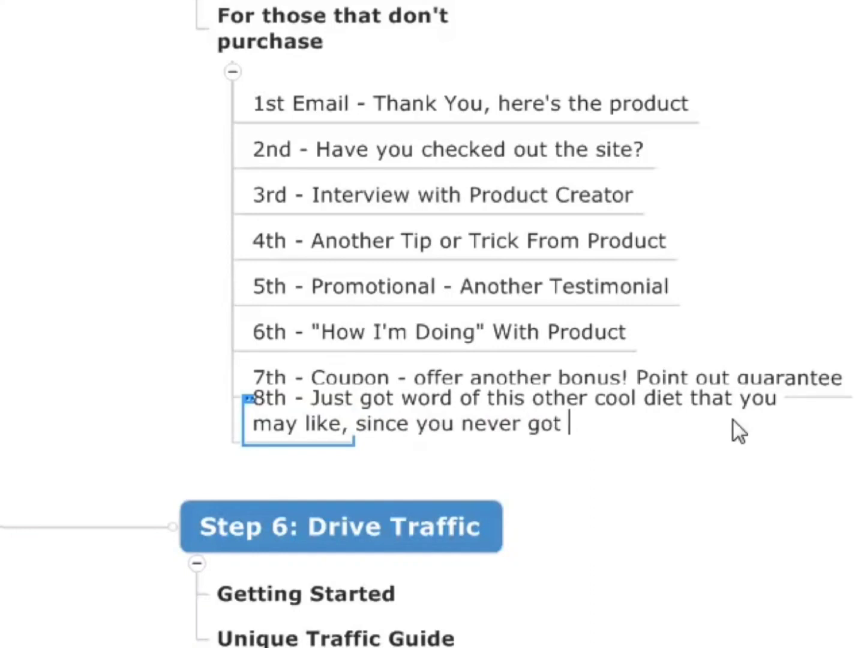
pyautogui.write('this poduc')
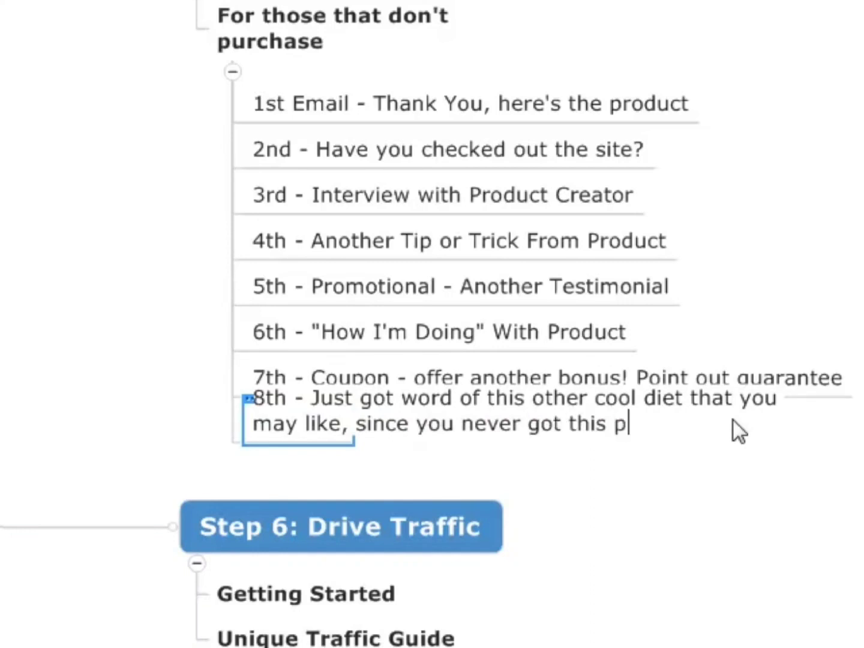
pyautogui.press('BackSpace')
pyautogui.press('BackSpace')
pyautogui.press('BackSpace')
pyautogui.press('BackSpace')
pyautogui.write('roduct?)')
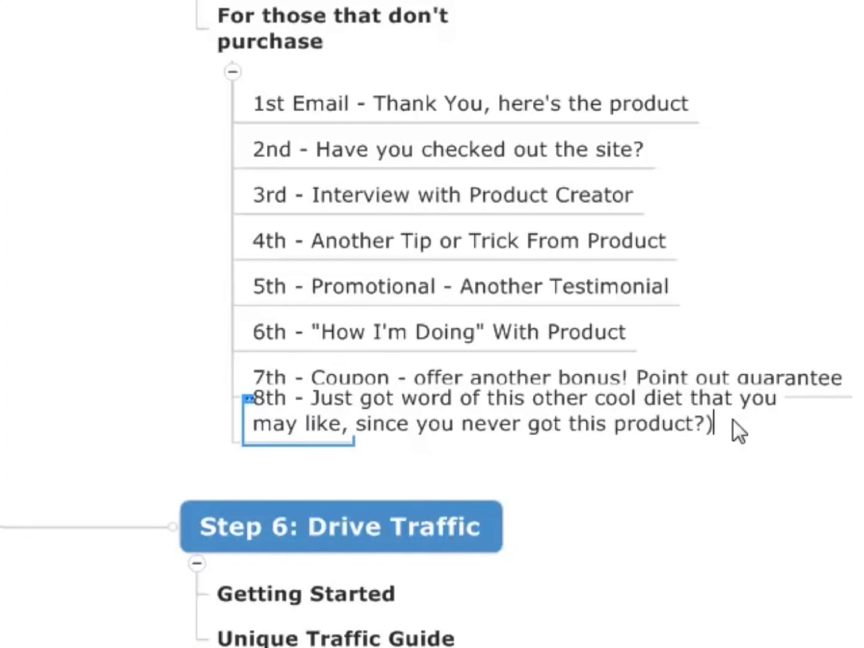
pyautogui.press('BackSpace')
pyautogui.press('Return')
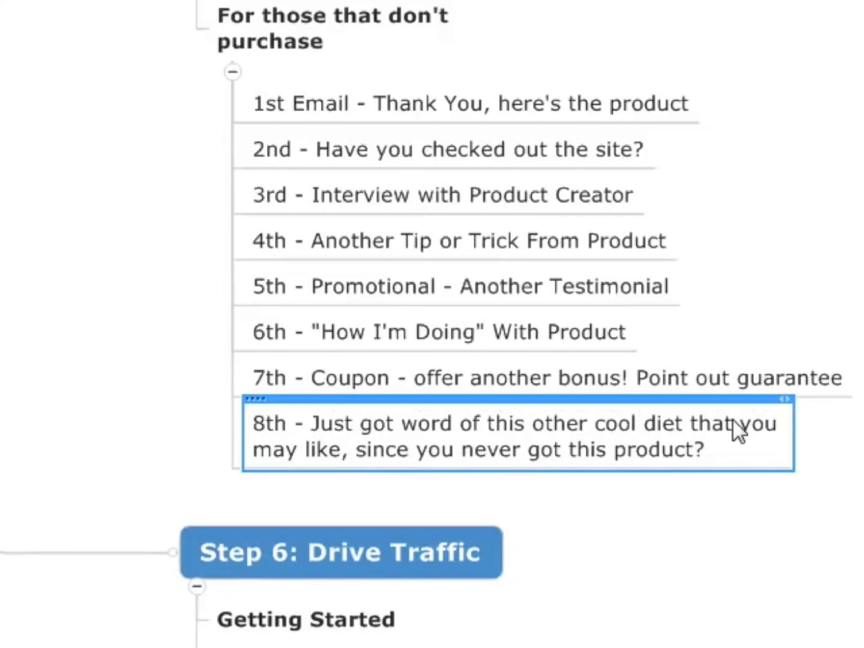
pyautogui.press('Return')
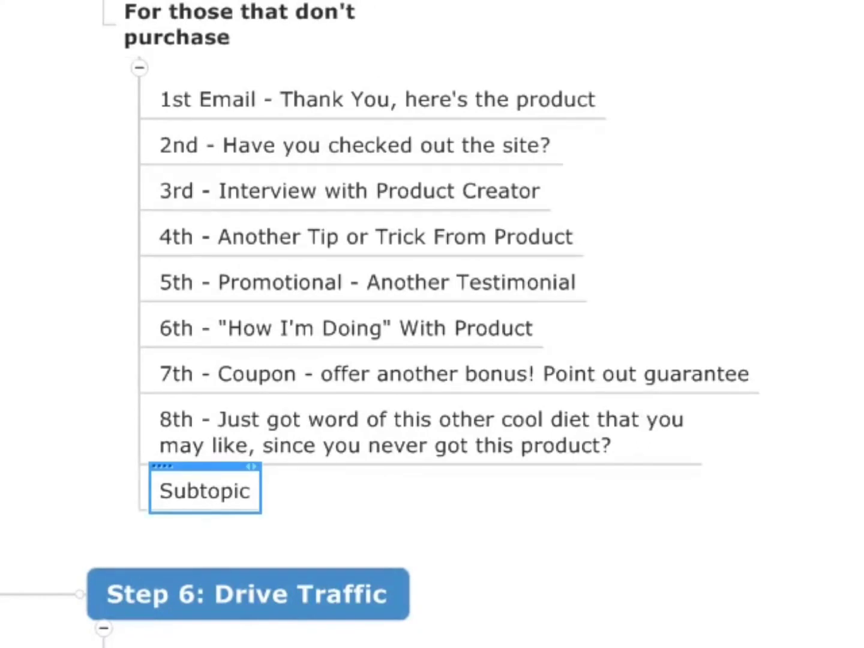
# Draw a relationship arrow from the 1st email to the 8th email and bow its curve outward, clear of the list text.
pyautogui.click(556, 93)
pyautogui.click(687, 421)
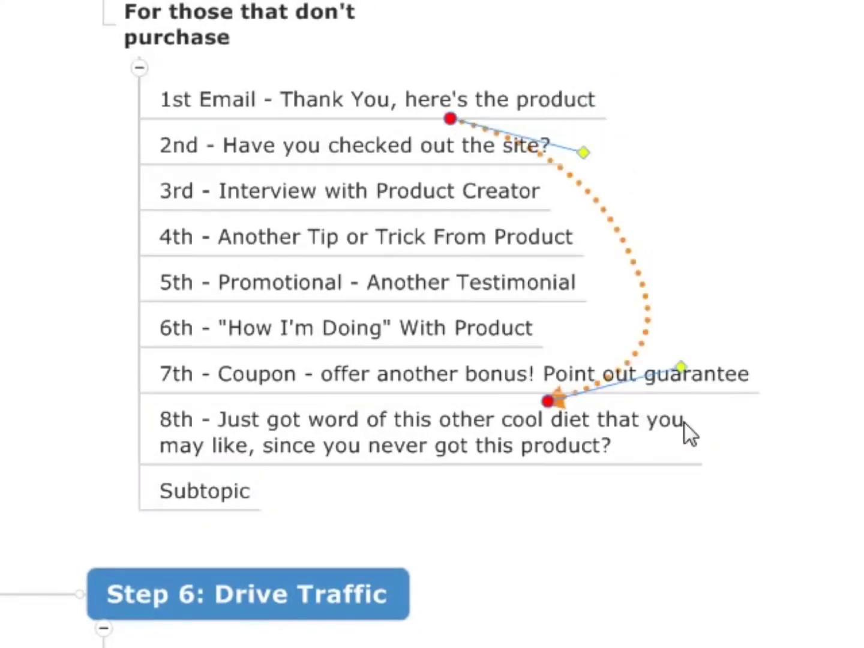
pyautogui.moveTo(586, 154); pyautogui.dragTo(786, 146)
pyautogui.moveTo(684, 367); pyautogui.dragTo(863, 414)
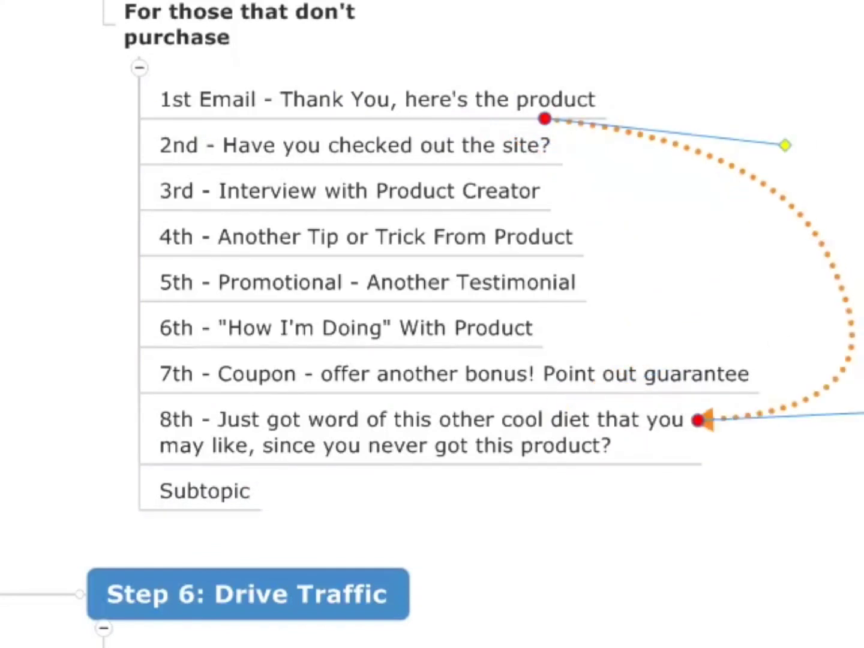
# Label the relationship arrow between the 1st and 8th emails with a callout reading "1 Day Apart".
pyautogui.press('Return')
pyautogui.write('1 Day')
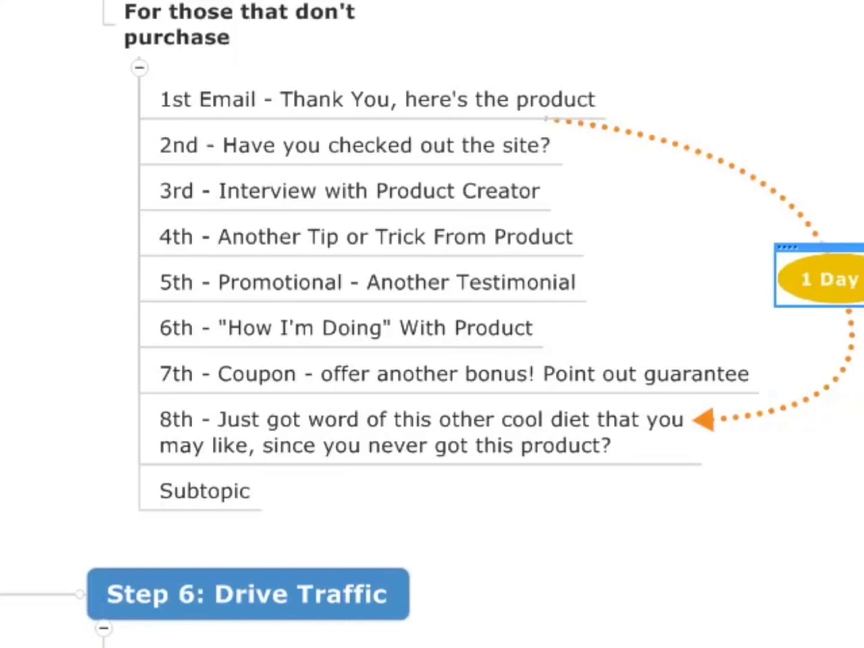
pyautogui.write(' Ap')
# Fill the blank subtopic below the eighth email with "9 - 14 emails - space these out every other day or every 4th day.".
pyautogui.click(180, 498)
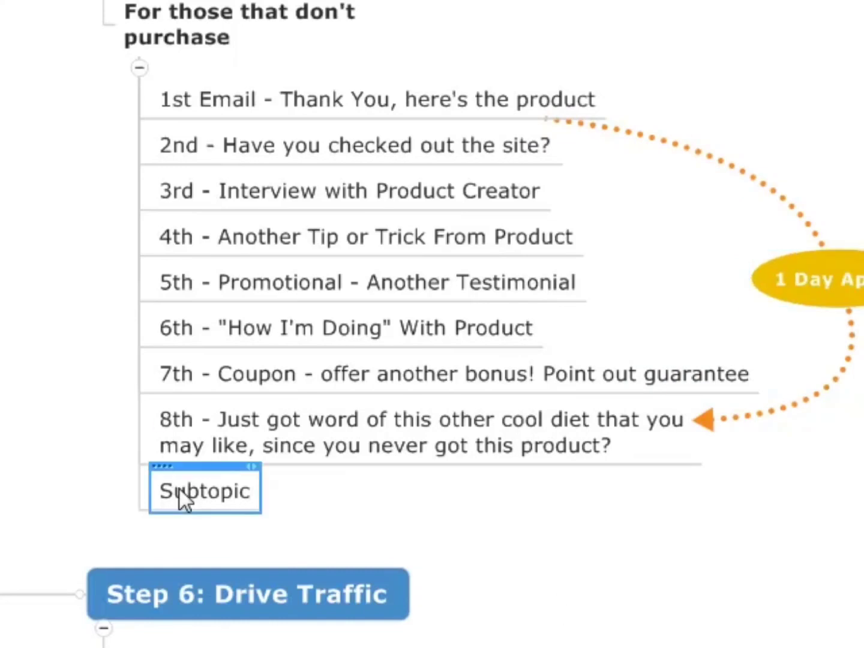
pyautogui.write('9')
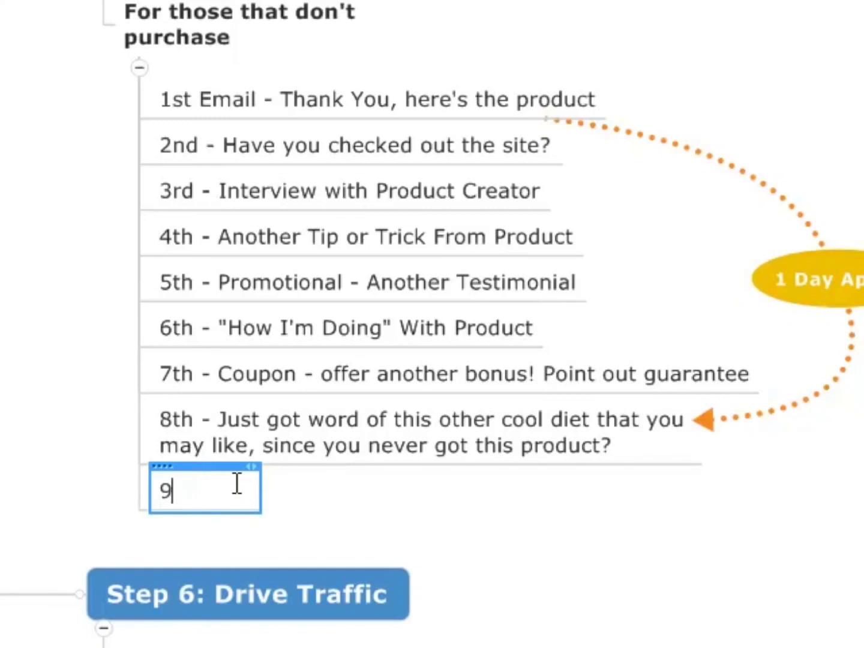
pyautogui.write(' - 14 emails - space t')
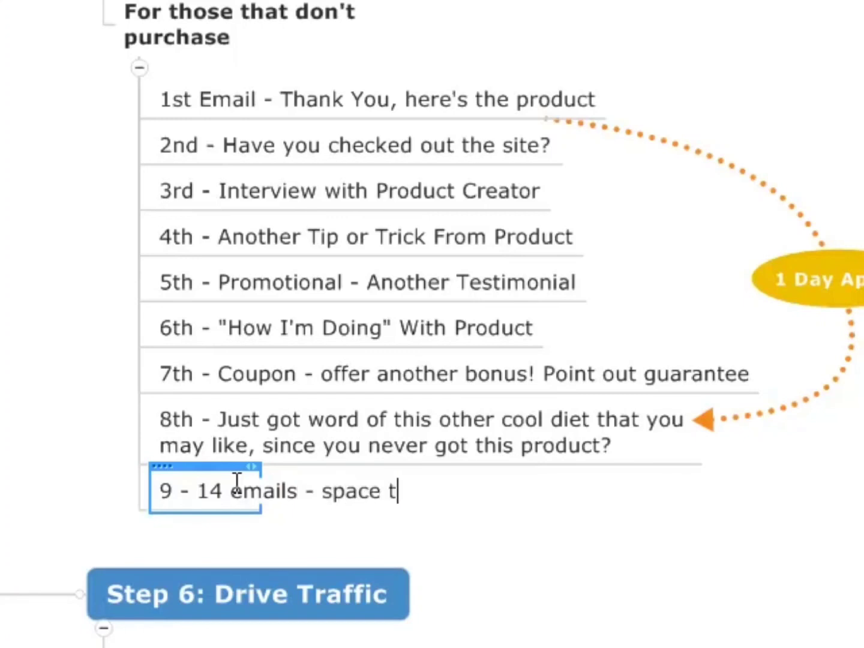
pyautogui.write('hese out every other day or ')
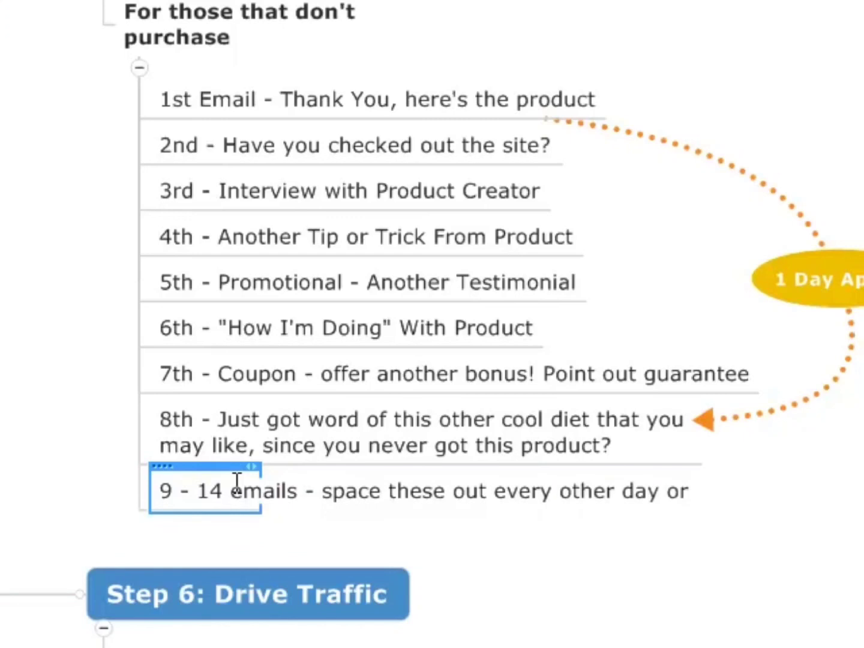
pyautogui.write('every 4th day.')
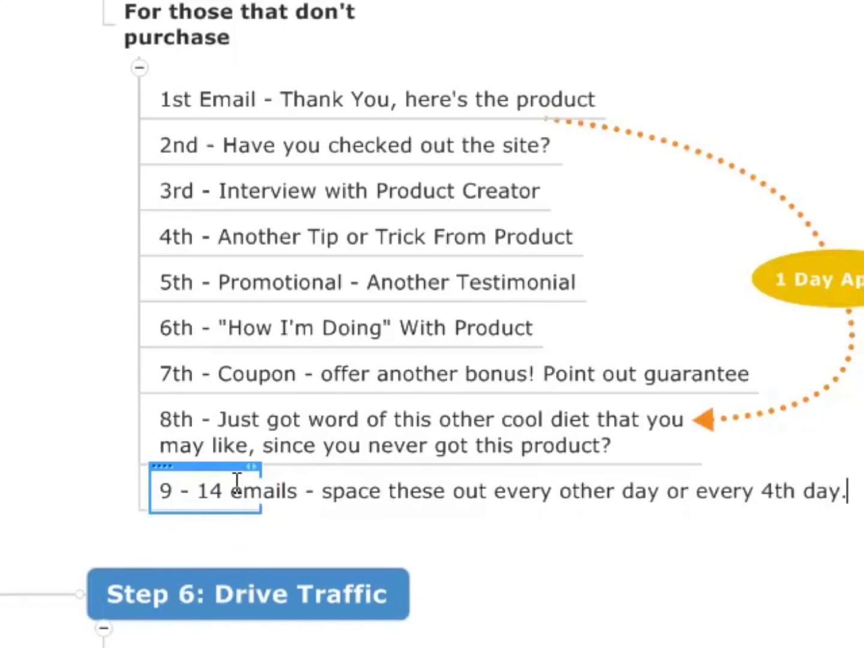
pyautogui.press('Return')
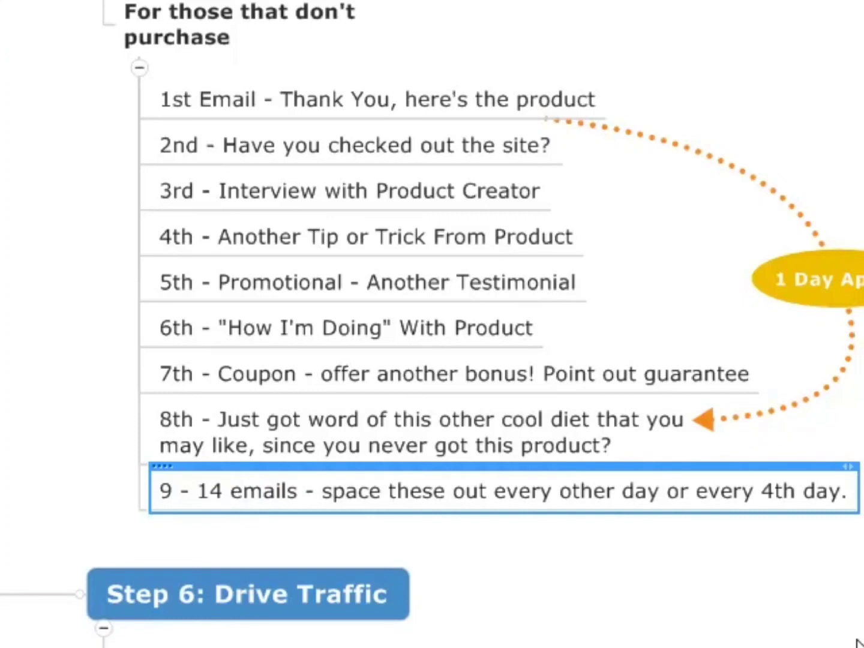
# Add the subtopic "Keep list warm - Keep giving good content - create new content and send it to them - broadcast." below the 9 - 14 emails entry.
pyautogui.moveTo(863, 647); pyautogui.dragTo(841, 604)
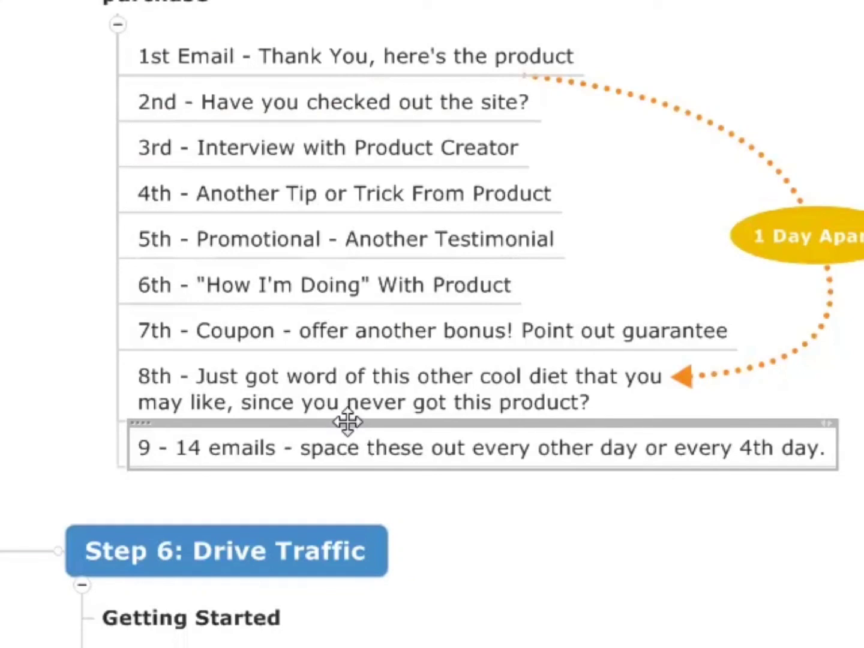
pyautogui.click(364, 464)
pyautogui.press('Return')
pyautogui.write('Keep list wor')
pyautogui.press('BackSpace')
pyautogui.press('BackSpace')
pyautogui.write('arm - ')
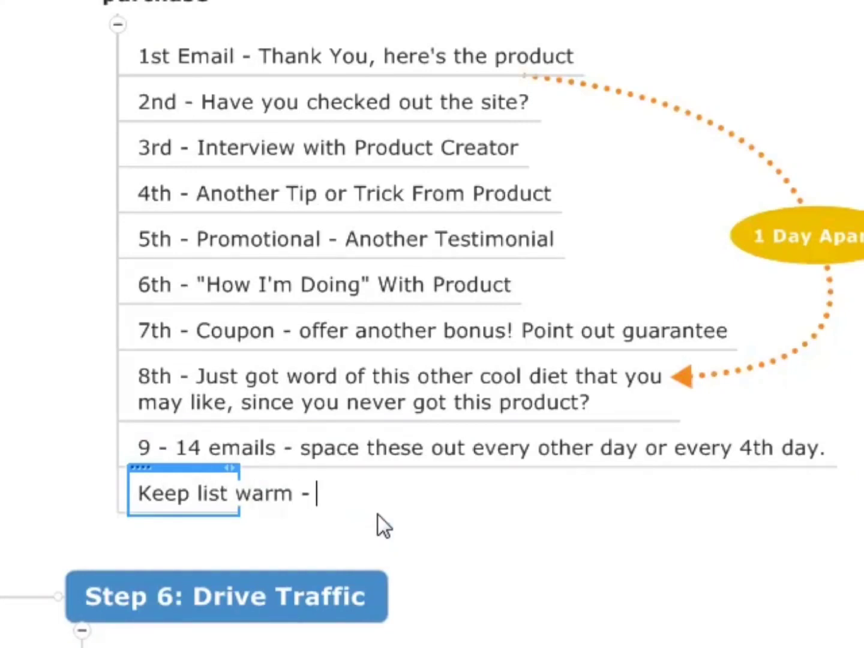
pyautogui.write('Keep giving good cvon')
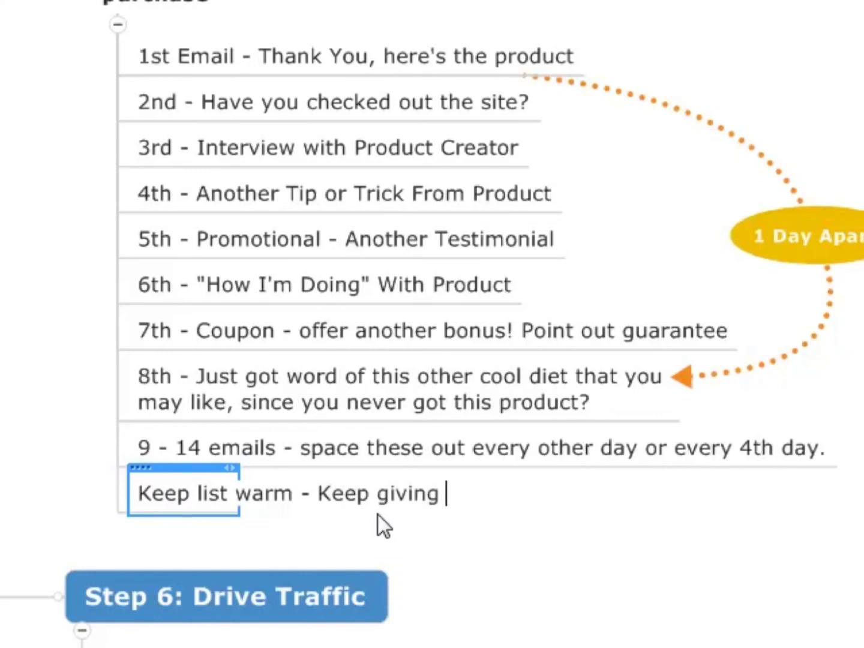
pyautogui.press('BackSpace')
pyautogui.press('BackSpace')
pyautogui.press('BackSpace')
pyautogui.write('ontent - create n')
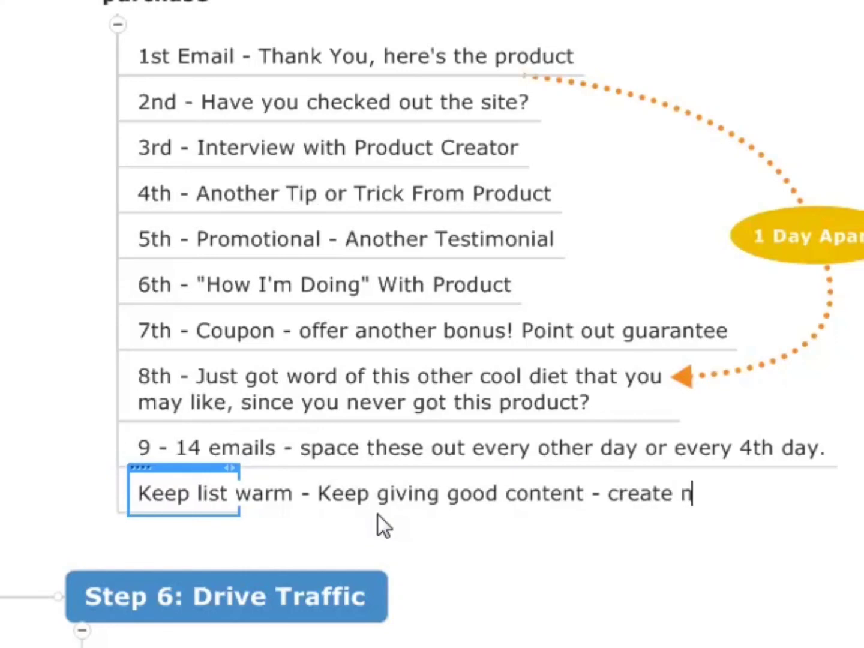
pyautogui.write('ew content and ')
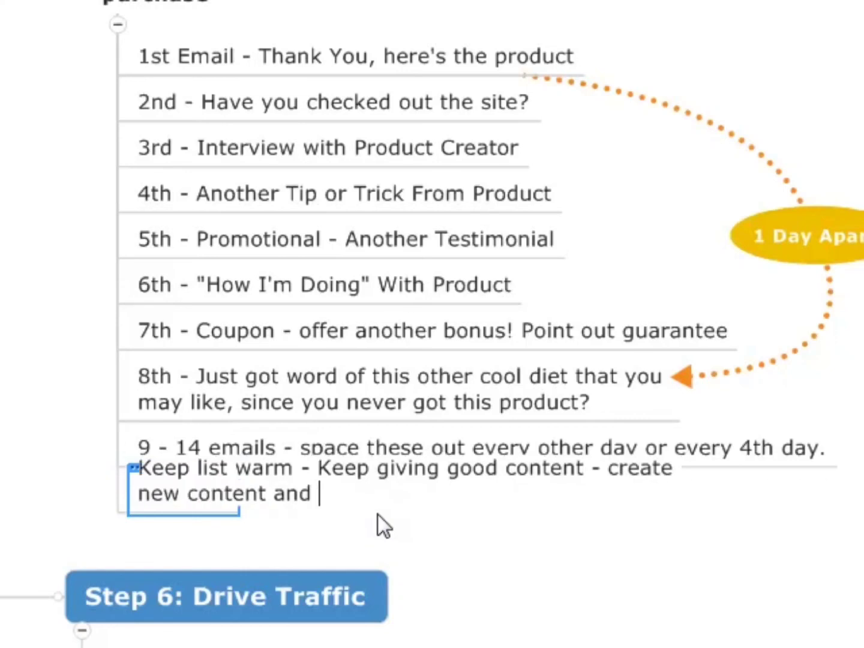
pyautogui.write('send it to them')
pyautogui.press('BackSpace')
pyautogui.press('BackSpace')
pyautogui.write('hem -')
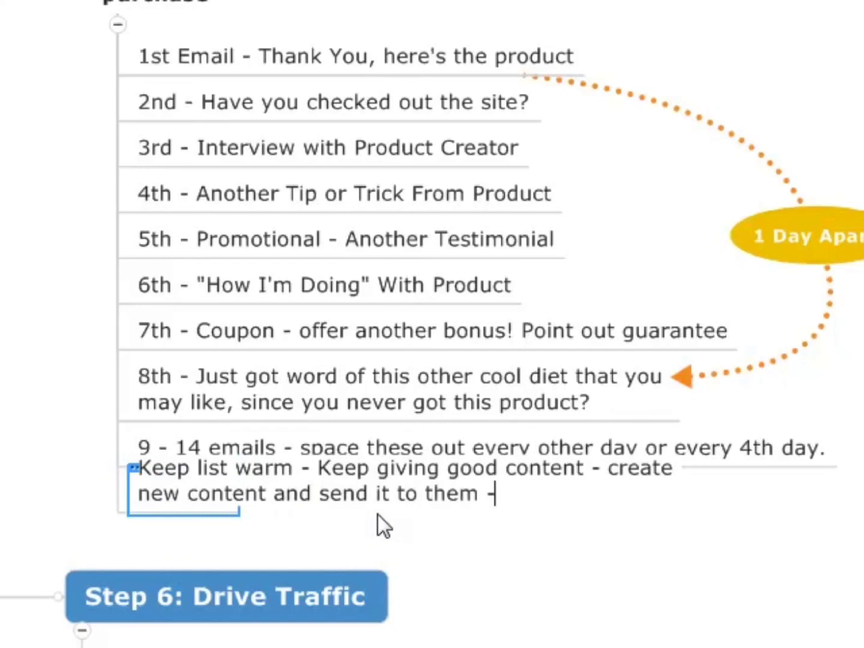
pyautogui.write(' broadcast.')
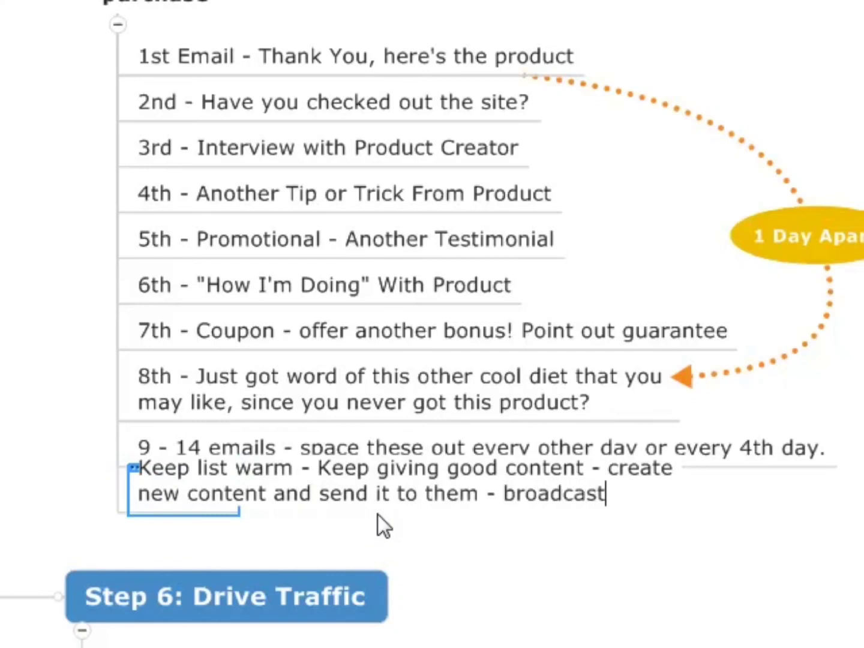
pyautogui.press('Return')
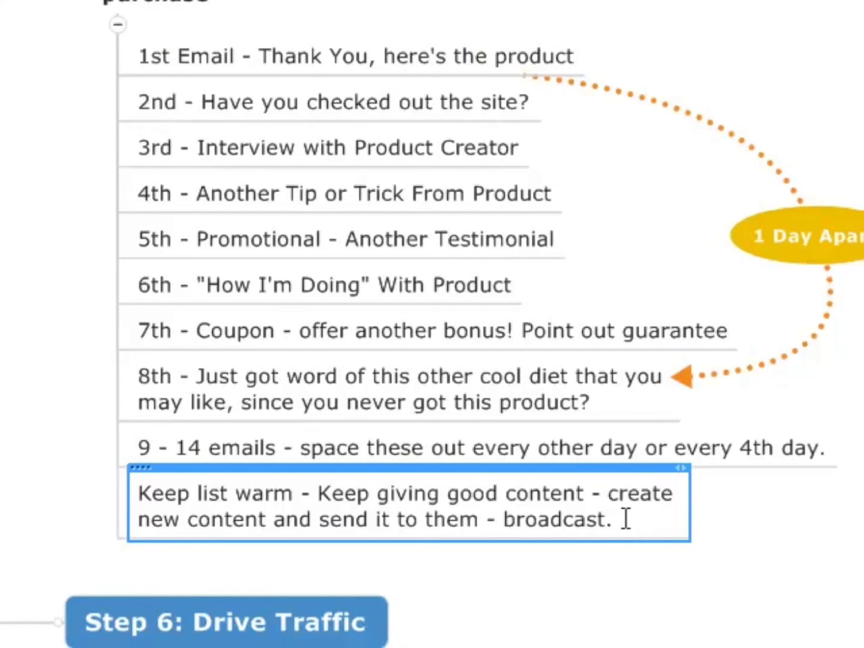
# Select the "Step 6: Drive Traffic" topic below the finished email follow-up list.
pyautogui.scroll(-3, 267, 96)
pyautogui.click(264, 419)
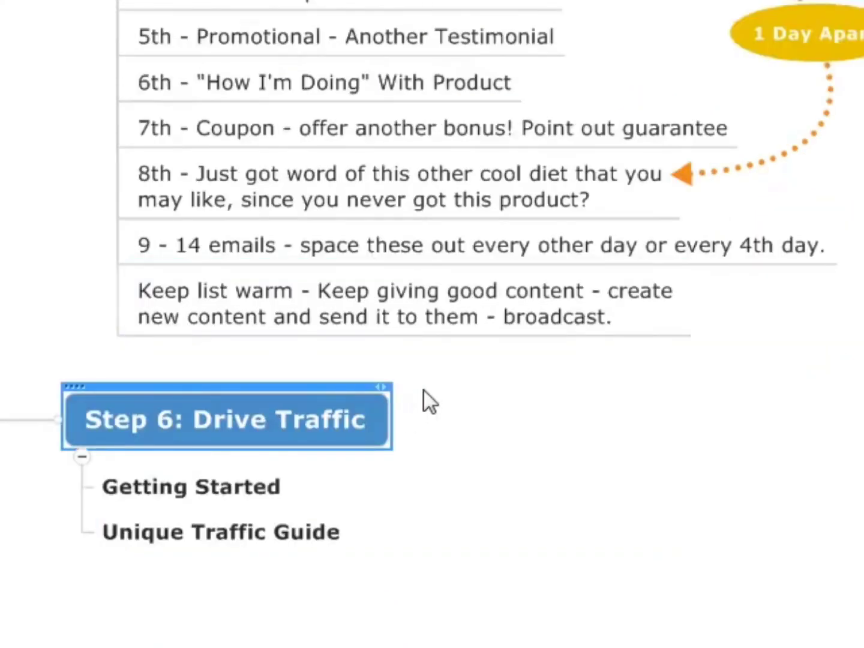